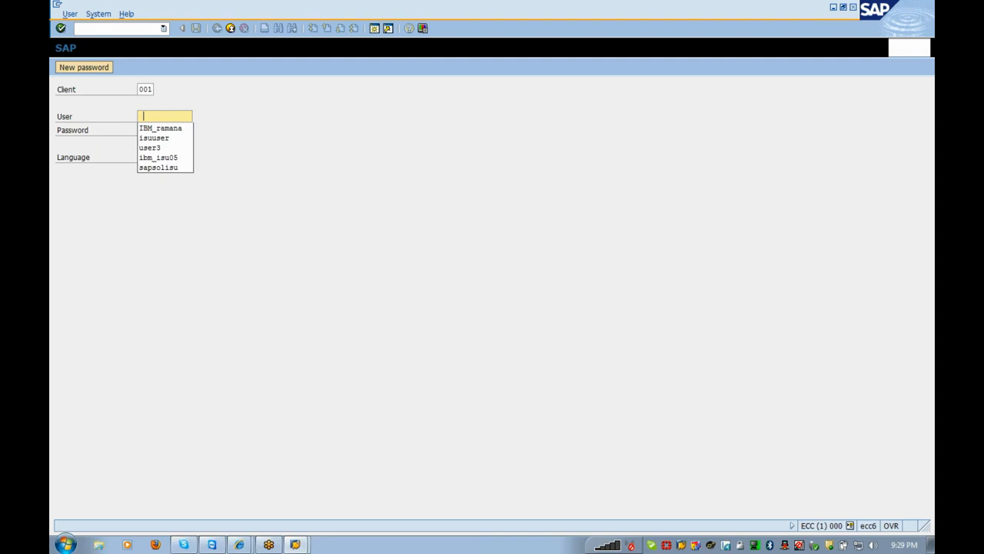
- Log on to client 001 with the previously used user name and the account password
{"action": "key", "text": "Return"}
{"action": "key", "text": "Tab"}
{"action": "type", "text": "*********"}
{"action": "key", "text": "Return"}
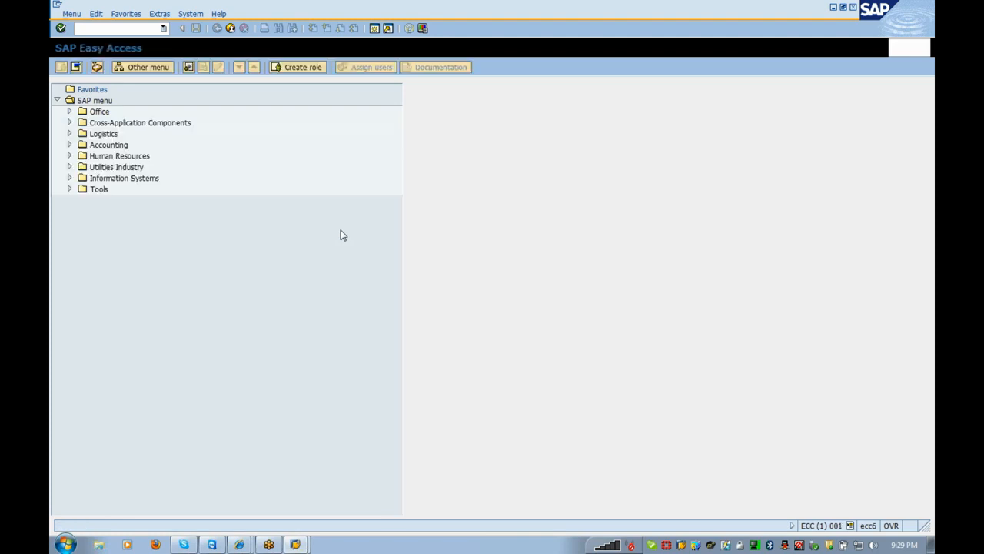
- Run transaction SPRO and open the SAP Reference IMG
{"action": "type", "text": "spro"}
{"action": "key", "text": "Return"}
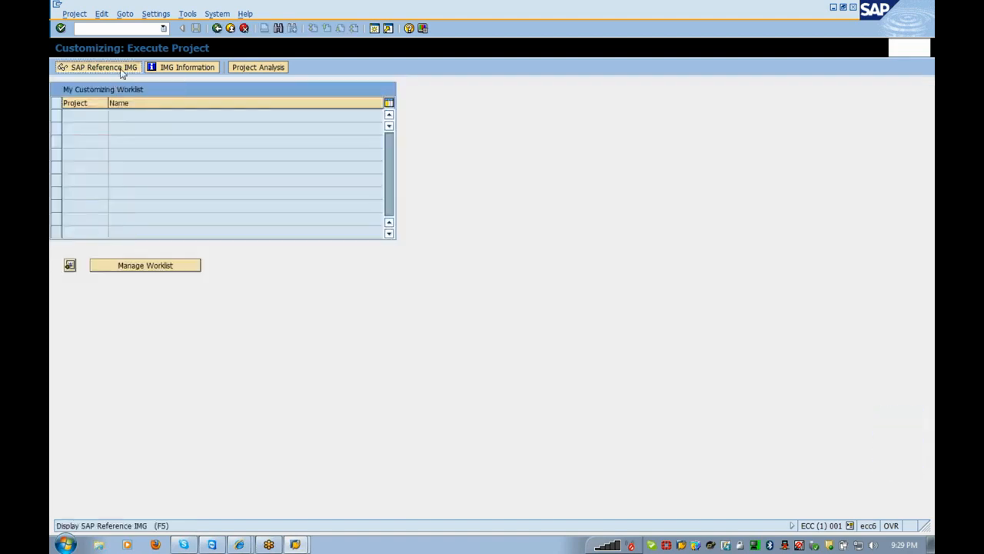
{"action": "left_click", "coordinate": [121, 68]}
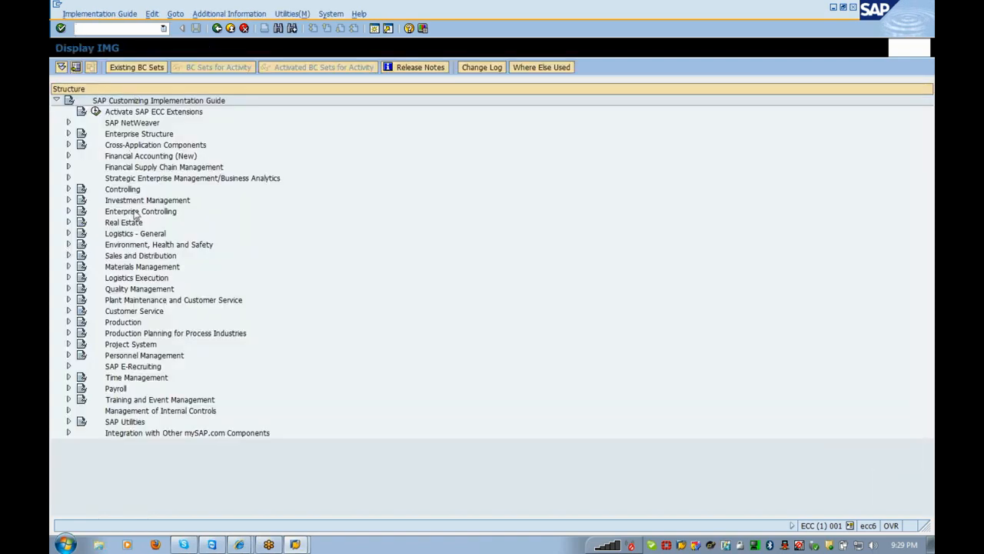
- Expand SAP Utilities > Contract Billing > Billing Master Data > Rate Structure > Rates in the IMG tree
{"action": "double_click", "coordinate": [134, 424]}
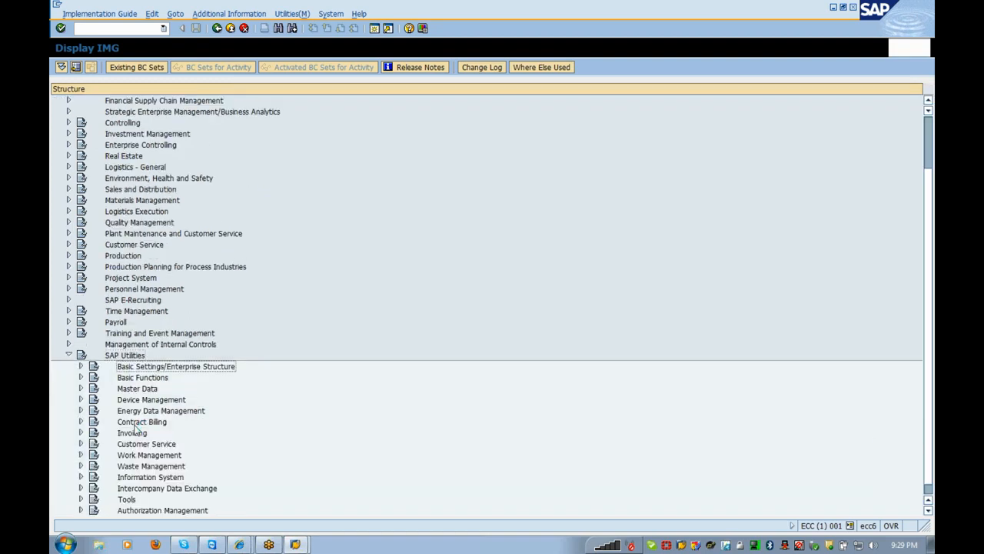
{"action": "key", "text": "Down"}
{"action": "key", "text": "Down"}
{"action": "key", "text": "Down"}
{"action": "key", "text": "Down"}
{"action": "key", "text": "Down"}
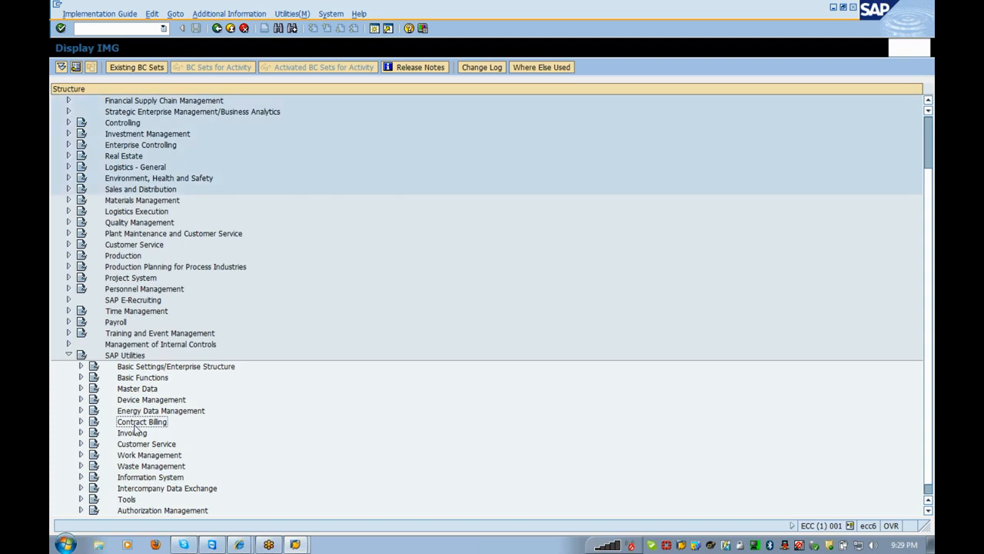
{"action": "key", "text": "Right"}
{"action": "key", "text": "Down"}
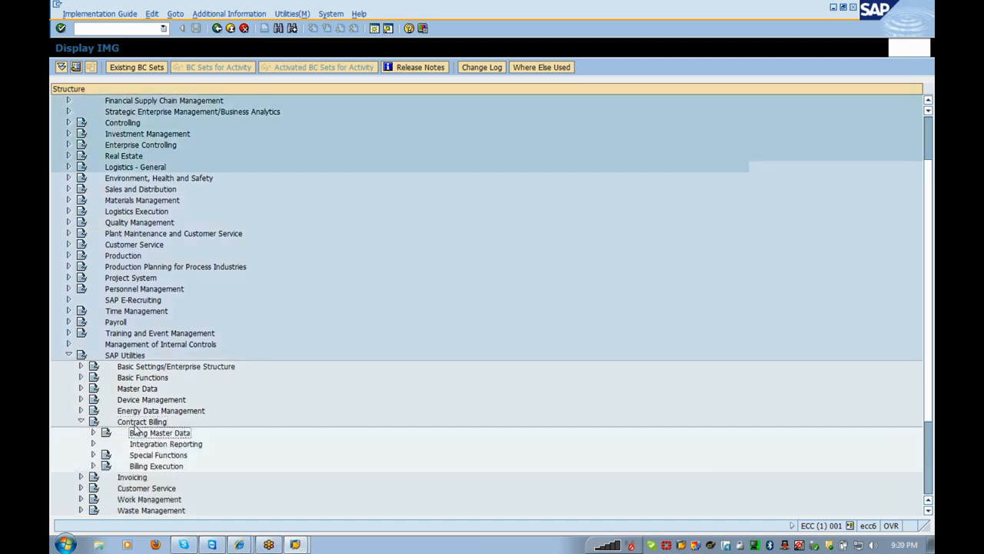
{"action": "key", "text": "Right"}
{"action": "key", "text": "Down"}
{"action": "key", "text": "Down"}
{"action": "key", "text": "Down"}
{"action": "key", "text": "Down"}
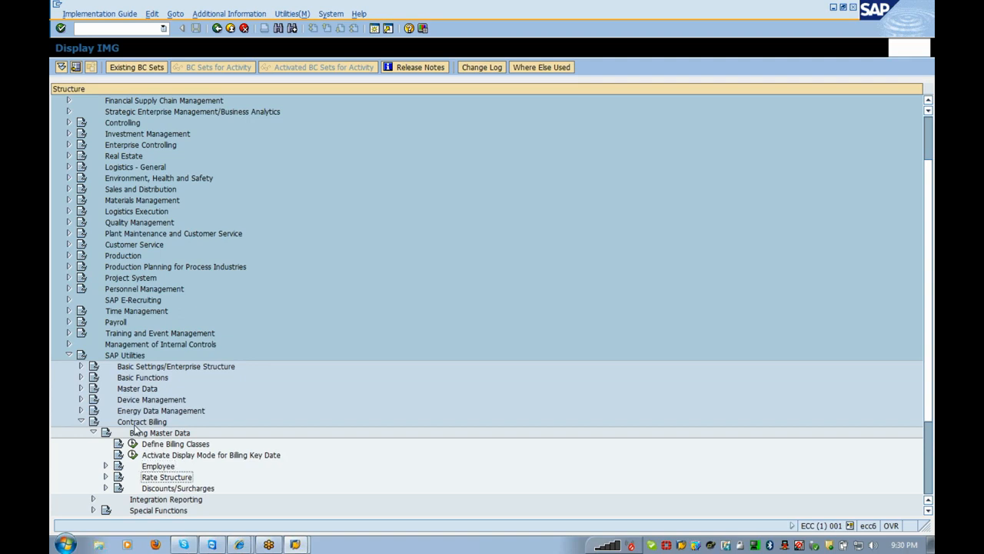
{"action": "key", "text": "Right"}
{"action": "key", "text": "Down"}
{"action": "key", "text": "Down"}
{"action": "key", "text": "Down"}
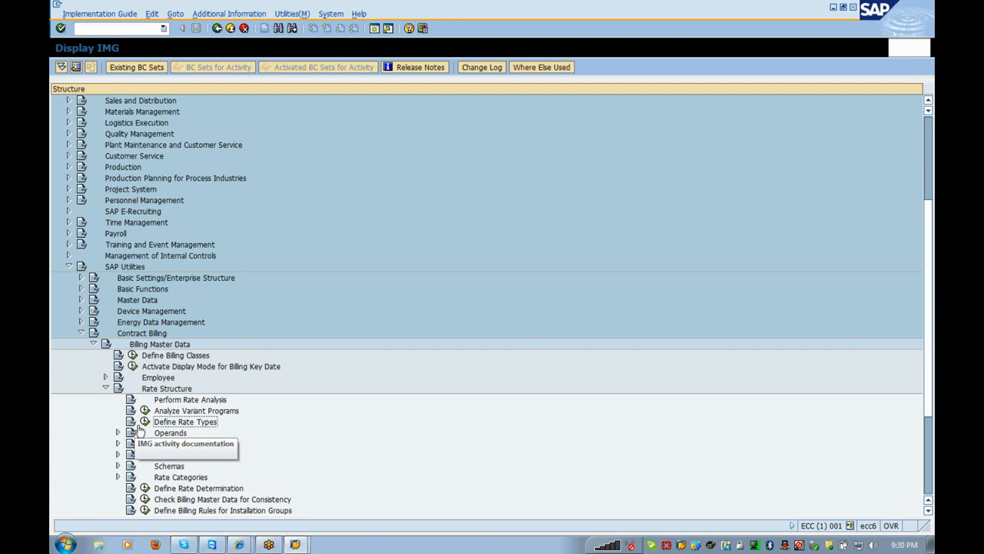
{"action": "key", "text": "Down"}
{"action": "key", "text": "Down"}
{"action": "key", "text": "Down"}
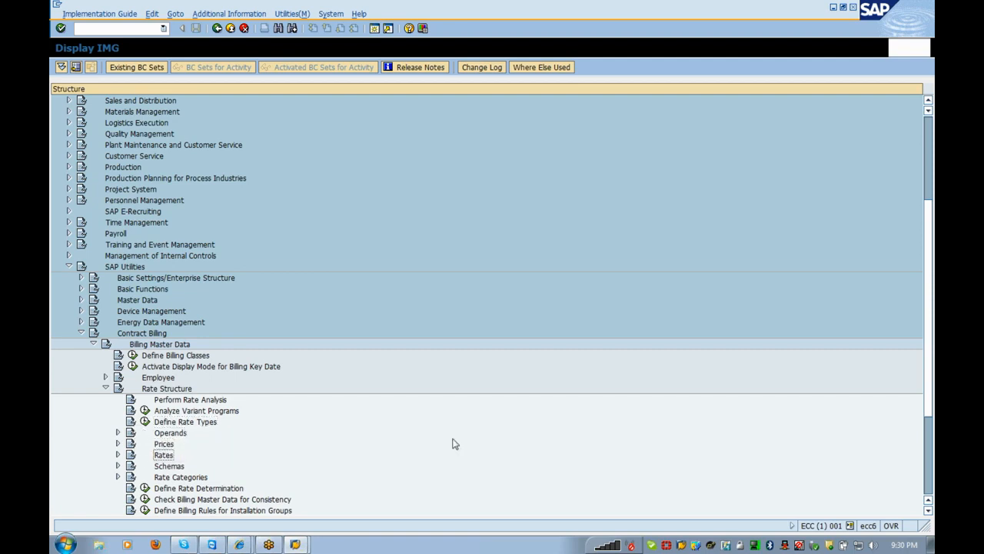
{"action": "key", "text": "Right"}
{"action": "key", "text": "Down"}
{"action": "key", "text": "Down"}
{"action": "key", "text": "Down"}
{"action": "key", "text": "Down"}
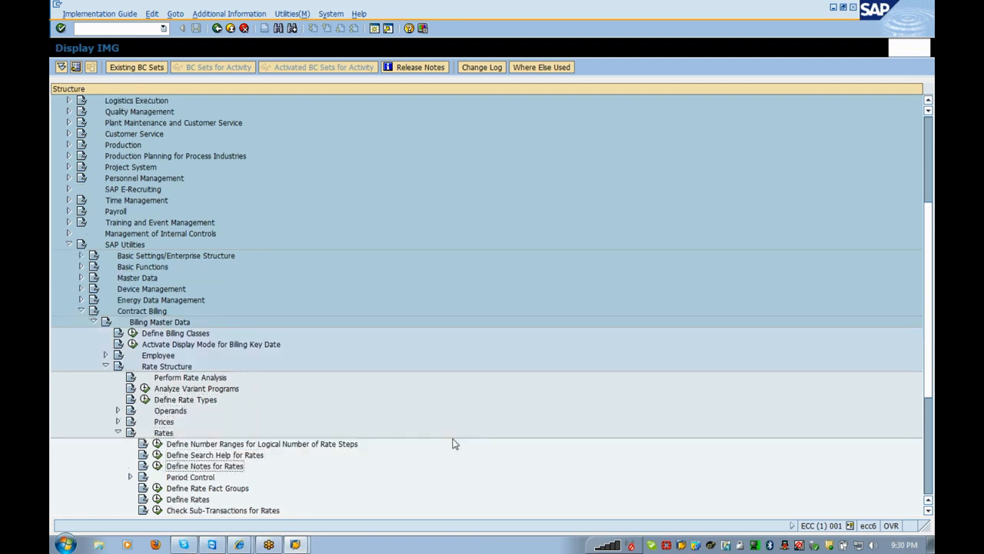
{"action": "key", "text": "Down"}
{"action": "key", "text": "Down"}
- Execute Define Rates and choose Create Rates
{"action": "key", "text": "Left"}
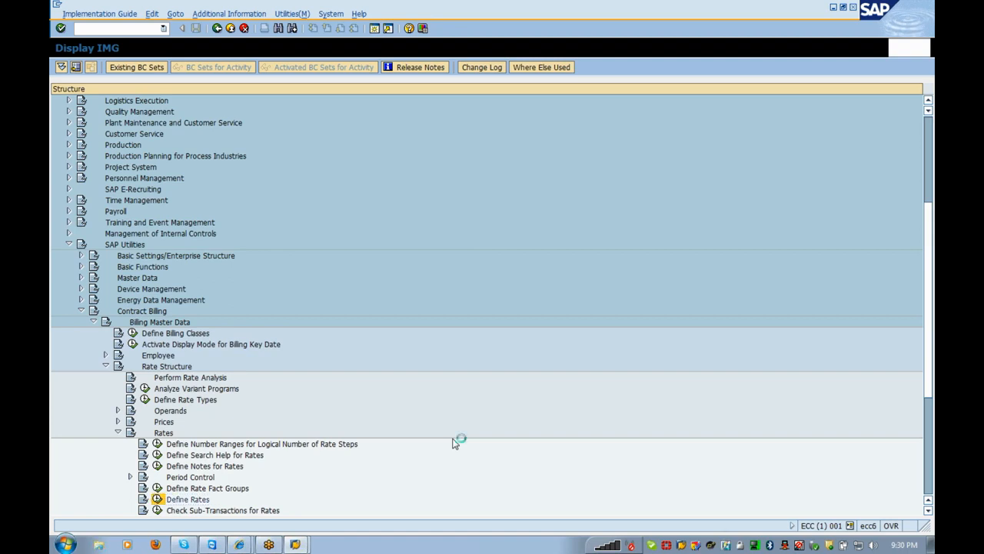
{"action": "key", "text": "Return"}
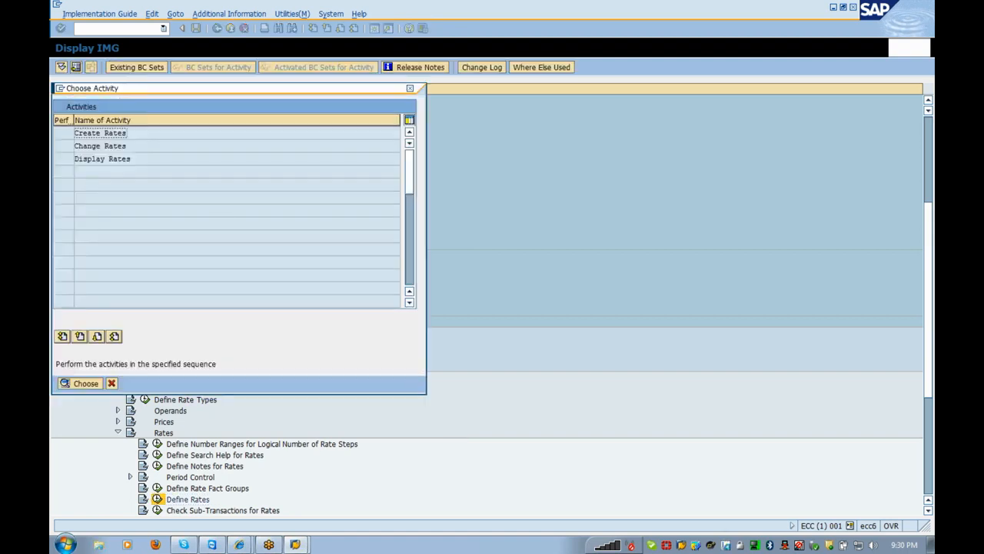
{"action": "double_click", "coordinate": [138, 136]}
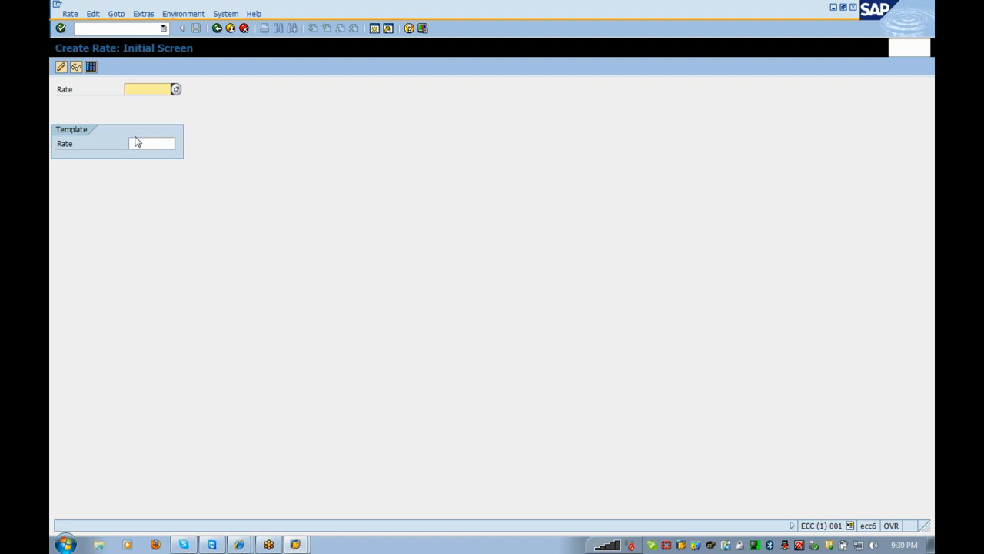
- Create rate CONS_01 described as 'Consumption Charges', with division 01 and billing class 0001
{"action": "type", "text": "Cons"}
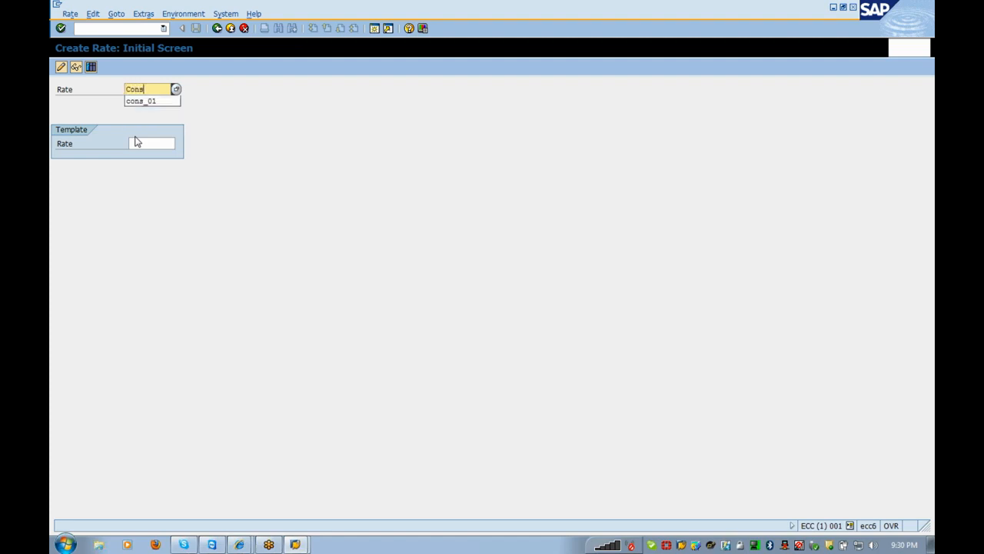
{"action": "type", "text": "_01"}
{"action": "left_click", "coordinate": [135, 141]}
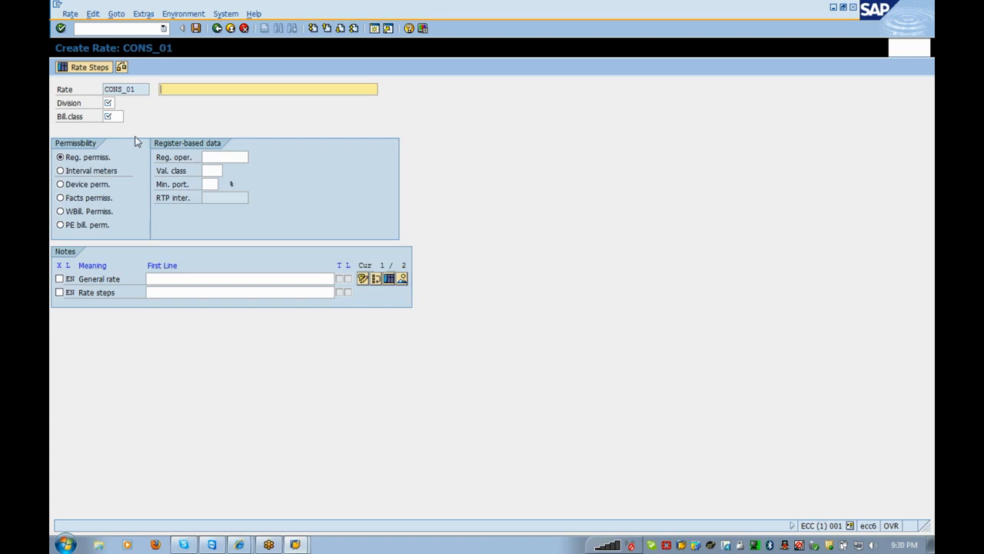
{"action": "type", "text": "Consumption Charges"}
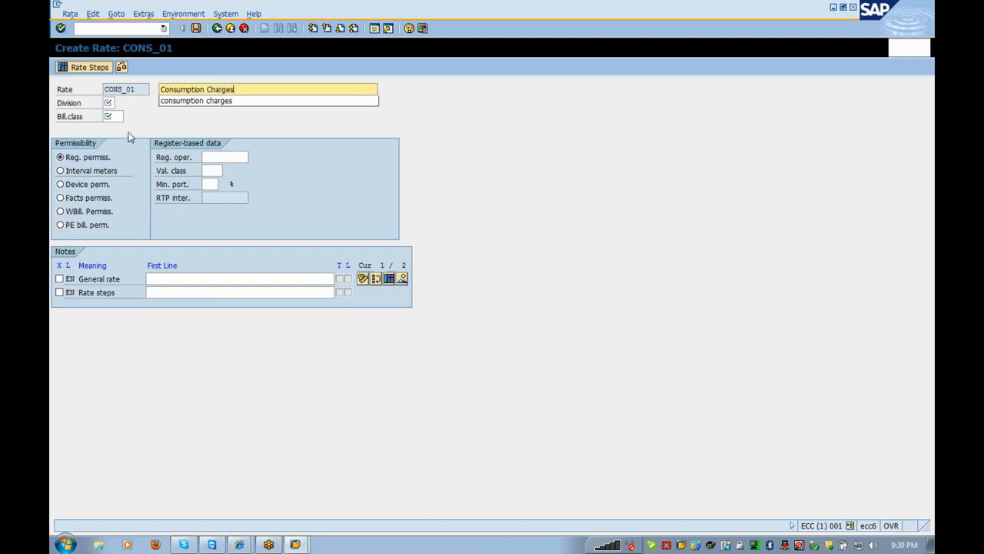
{"action": "key", "text": "Tab"}
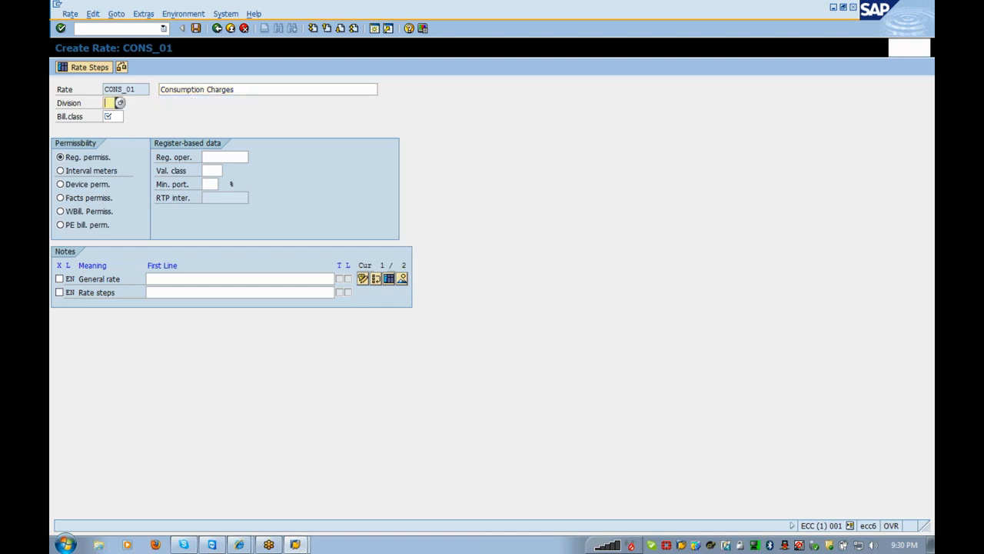
{"action": "type", "text": "01"}
{"action": "key", "text": "Tab"}
{"action": "type", "text": "0001"}
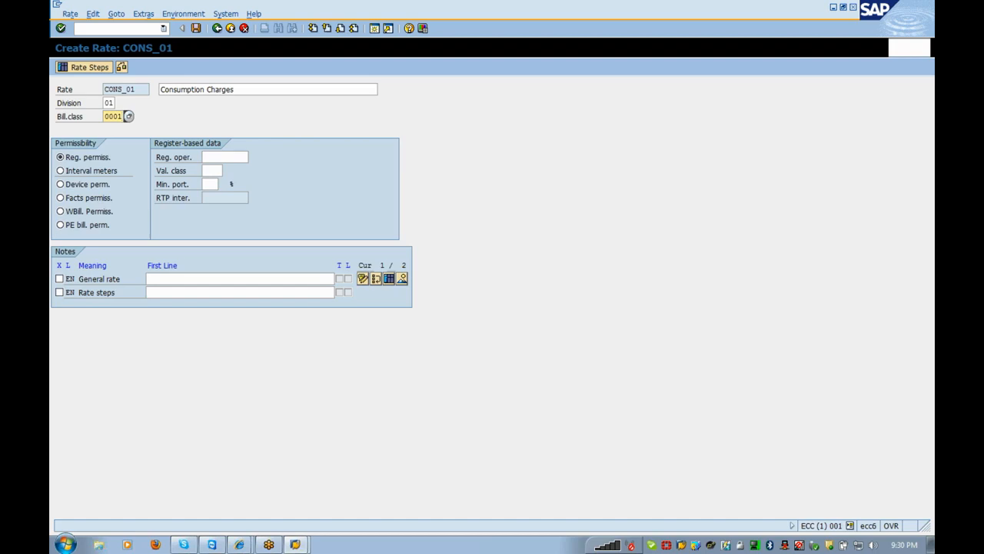
- Choose register operand CONSUM_03 and validation class 0001 from their value lists
{"action": "left_click", "coordinate": [242, 157]}
{"action": "left_click", "coordinate": [253, 158]}
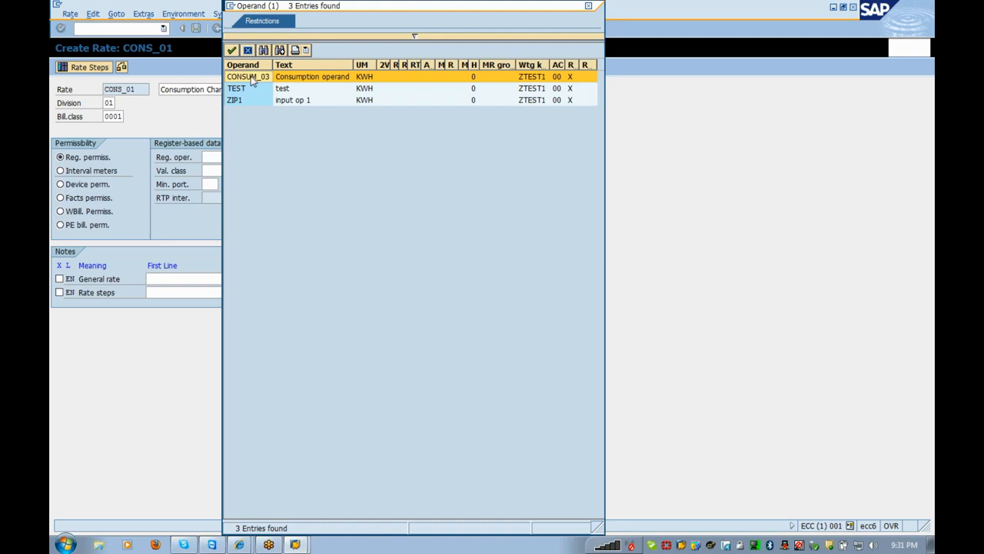
{"action": "double_click", "coordinate": [251, 78]}
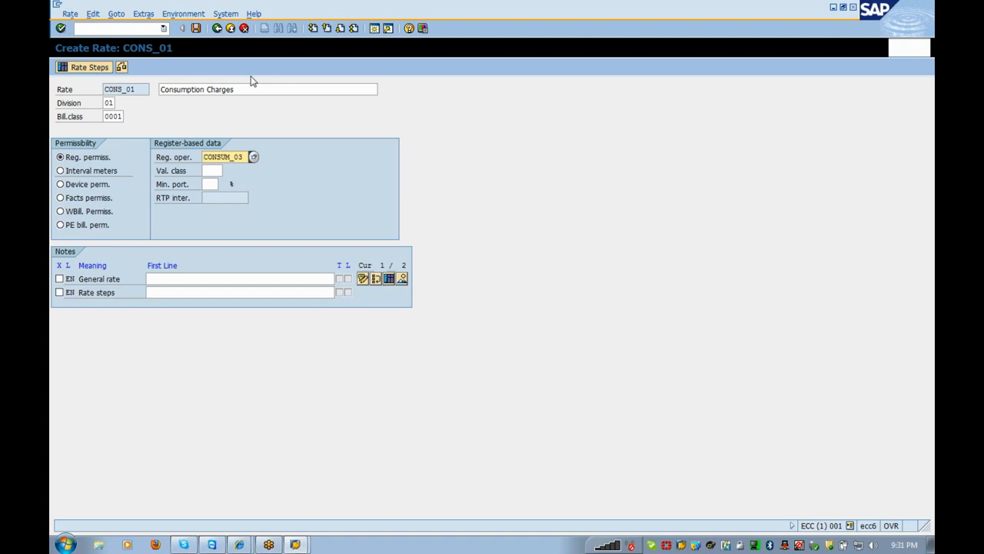
{"action": "left_click", "coordinate": [213, 171]}
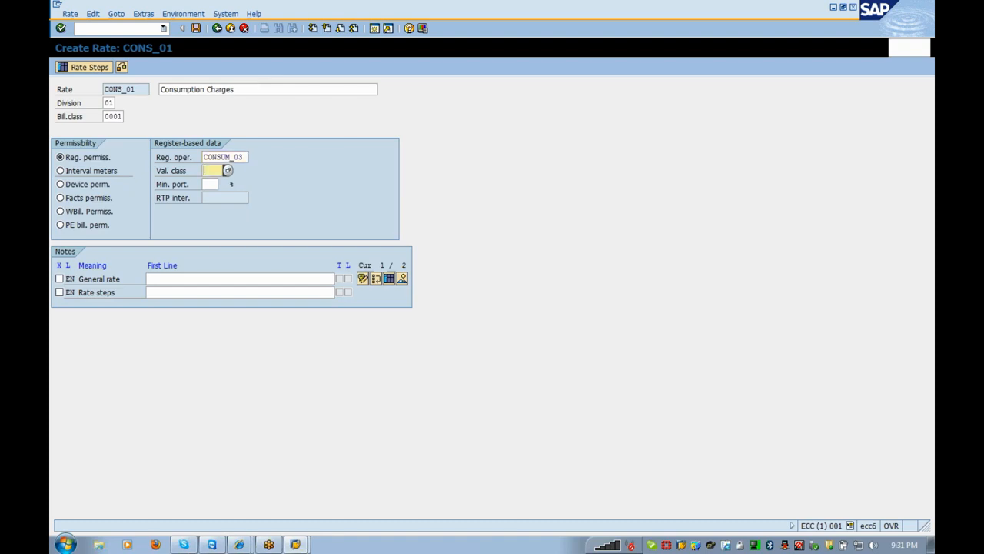
{"action": "left_click", "coordinate": [226, 172]}
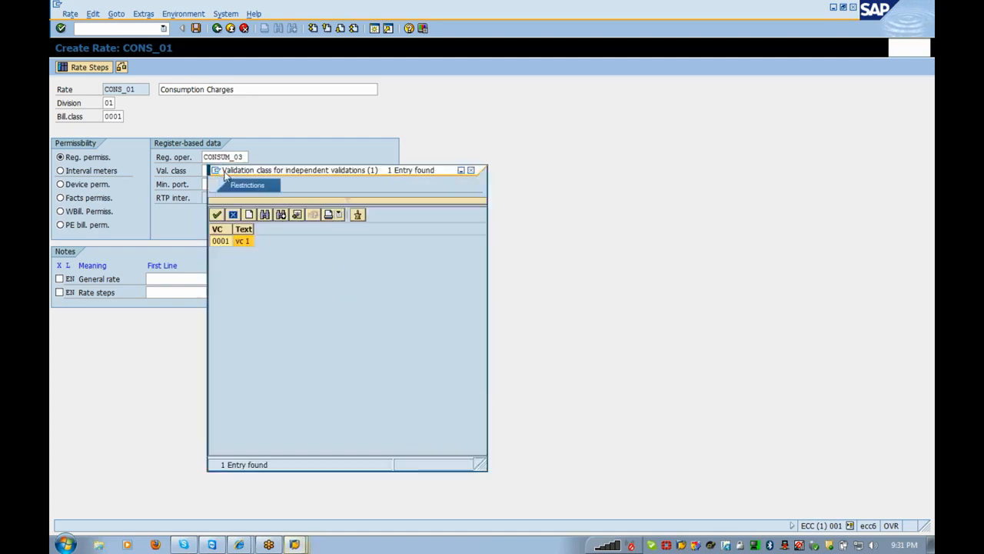
{"action": "double_click", "coordinate": [228, 244]}
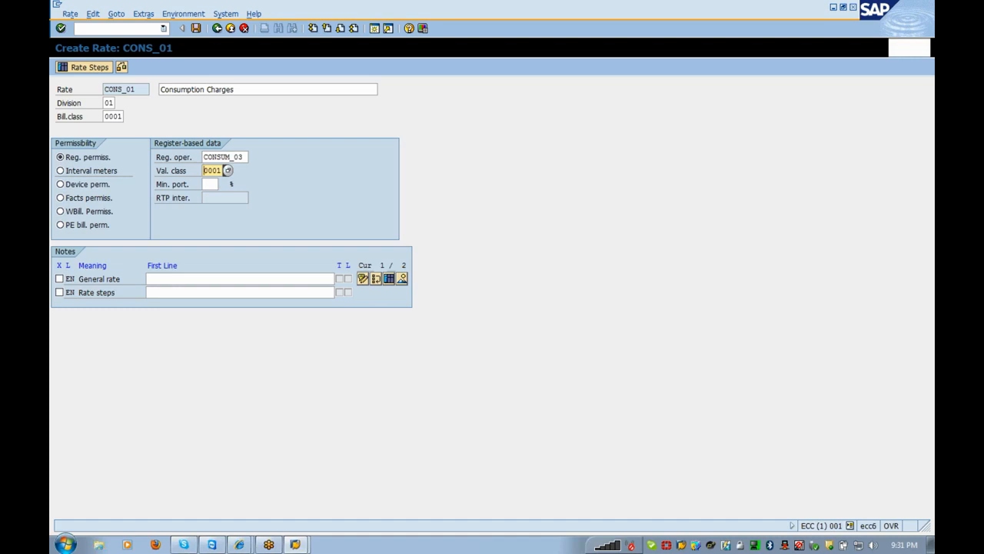
- Enter a 100 percent minimum portion and confirm the rate header
{"action": "left_click", "coordinate": [212, 184]}
{"action": "left_click", "coordinate": [223, 187]}
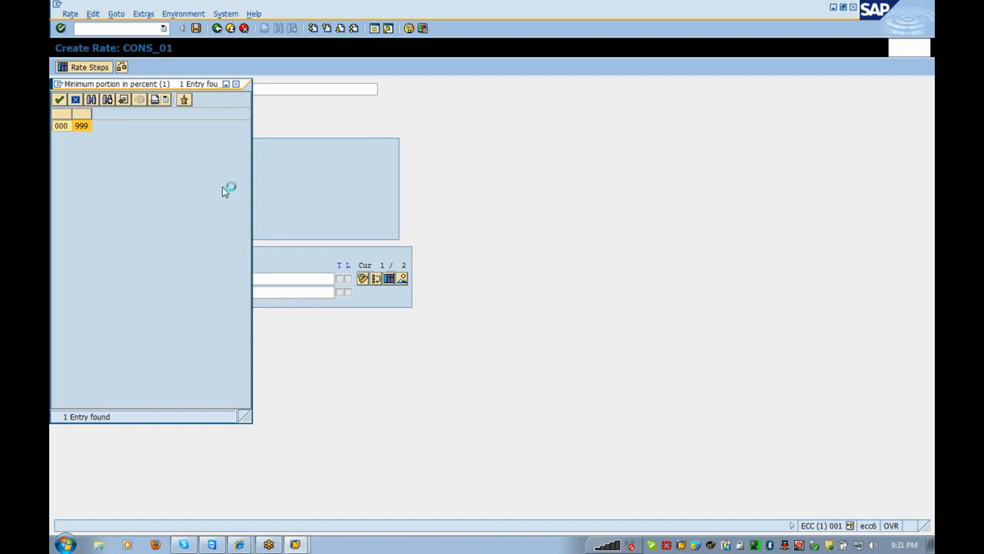
{"action": "left_click", "coordinate": [237, 84]}
{"action": "type", "text": "100"}
{"action": "key", "text": "Return"}
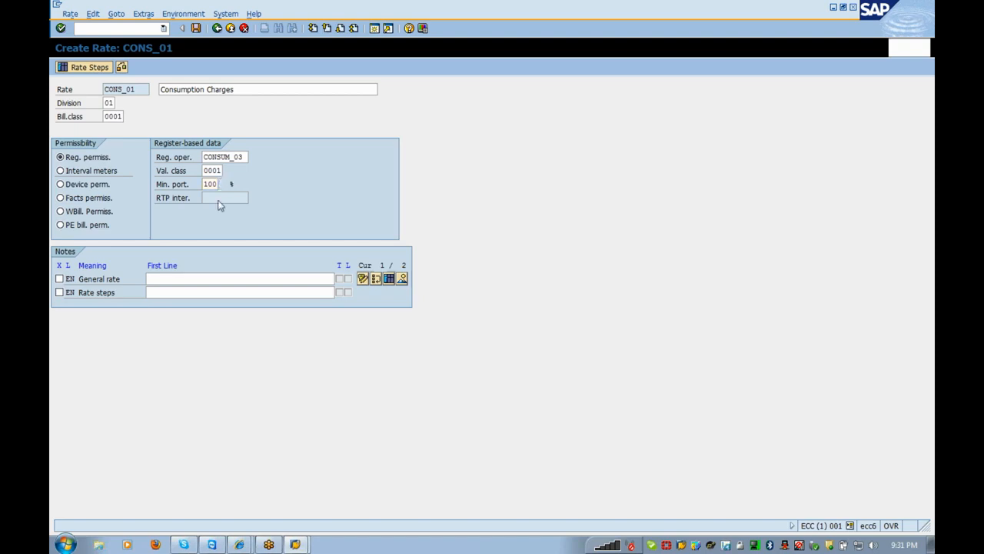
- Open the rate steps of CONS_01 and list all variant programs without restrictions
{"action": "left_click", "coordinate": [90, 69]}
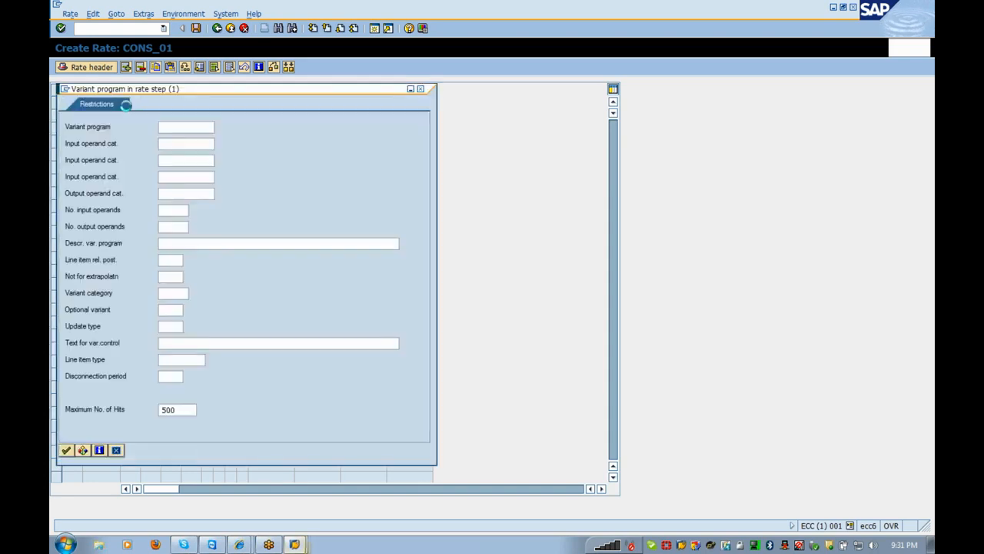
{"action": "left_click", "coordinate": [66, 450]}
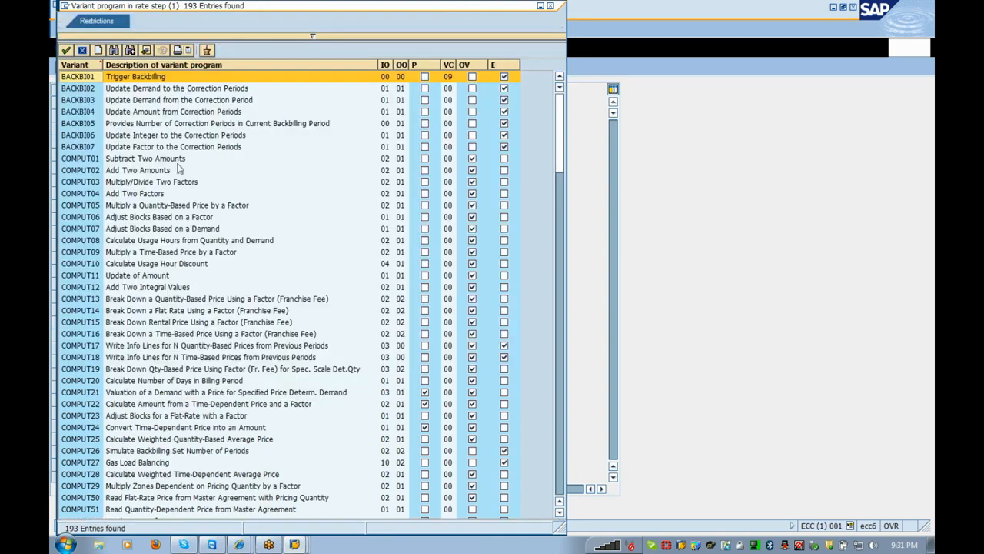
{"action": "left_click", "coordinate": [164, 128]}
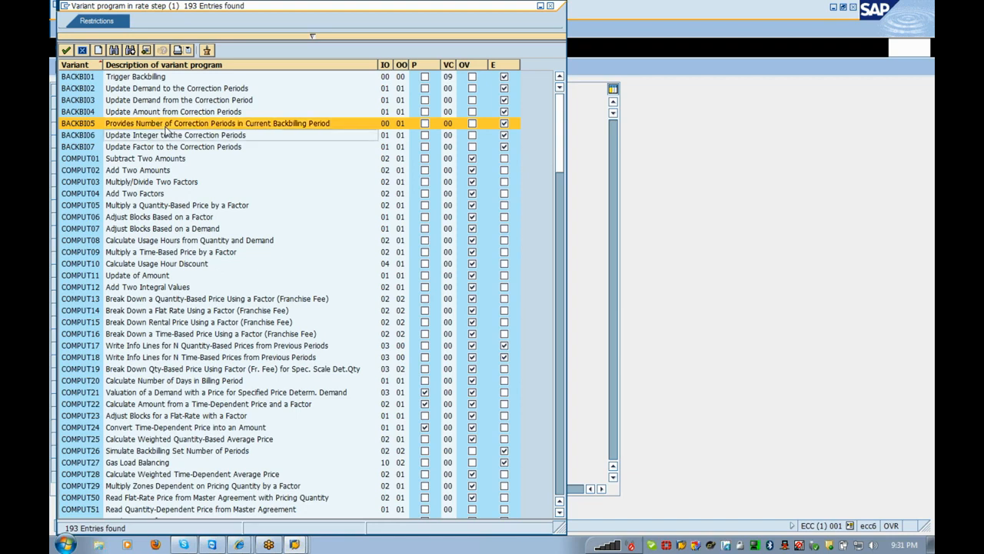
- Browse the variant list and select QUANTI01 (Valuate Quantity with Price) for step 1
{"action": "key", "text": "Down"}
{"action": "key", "text": "Down"}
{"action": "key", "text": "Down"}
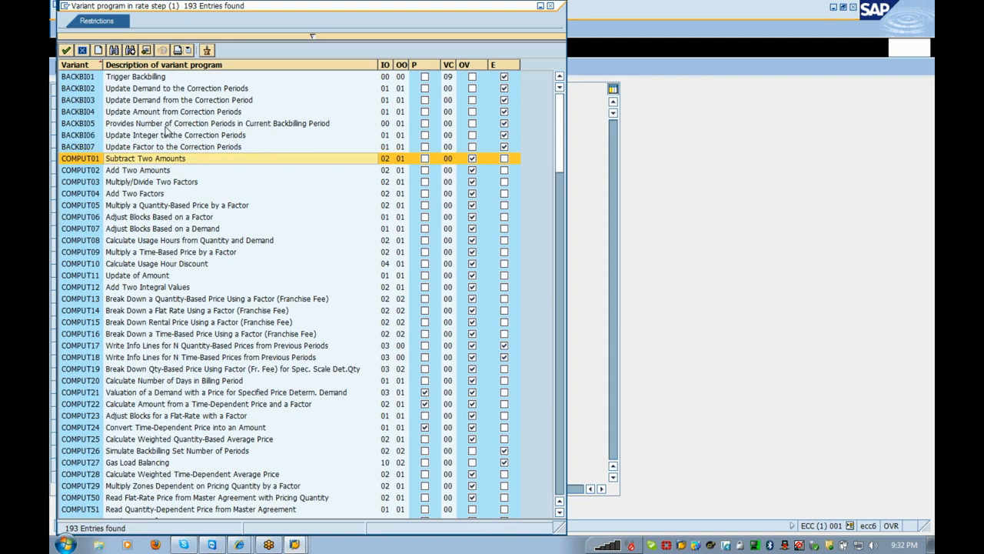
{"action": "key", "text": "Down"}
{"action": "key", "text": "Down"}
{"action": "key", "text": "Down"}
{"action": "key", "text": "Down"}
{"action": "key", "text": "Down"}
{"action": "key", "text": "Down"}
{"action": "key", "text": "Down"}
{"action": "key", "text": "Down"}
{"action": "key", "text": "Down"}
{"action": "key", "text": "Down"}
{"action": "key", "text": "Down"}
{"action": "key", "text": "Down"}
{"action": "key", "text": "Down"}
{"action": "key", "text": "Down"}
{"action": "key", "text": "Down"}
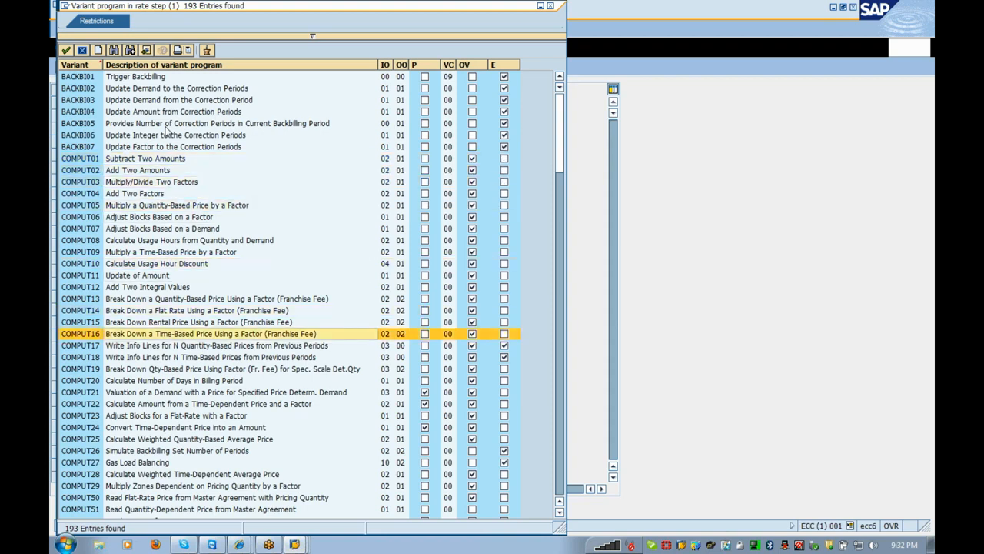
{"action": "key", "text": "Down"}
{"action": "key", "text": "Down"}
{"action": "key", "text": "Down"}
{"action": "key", "text": "Down"}
{"action": "key", "text": "Down"}
{"action": "key", "text": "Down"}
{"action": "key", "text": "Down"}
{"action": "key", "text": "Down"}
{"action": "key", "text": "Down"}
{"action": "key", "text": "Down"}
{"action": "key", "text": "Down"}
{"action": "key", "text": "Down"}
{"action": "key", "text": "Down"}
{"action": "key", "text": "Down"}
{"action": "key", "text": "Down"}
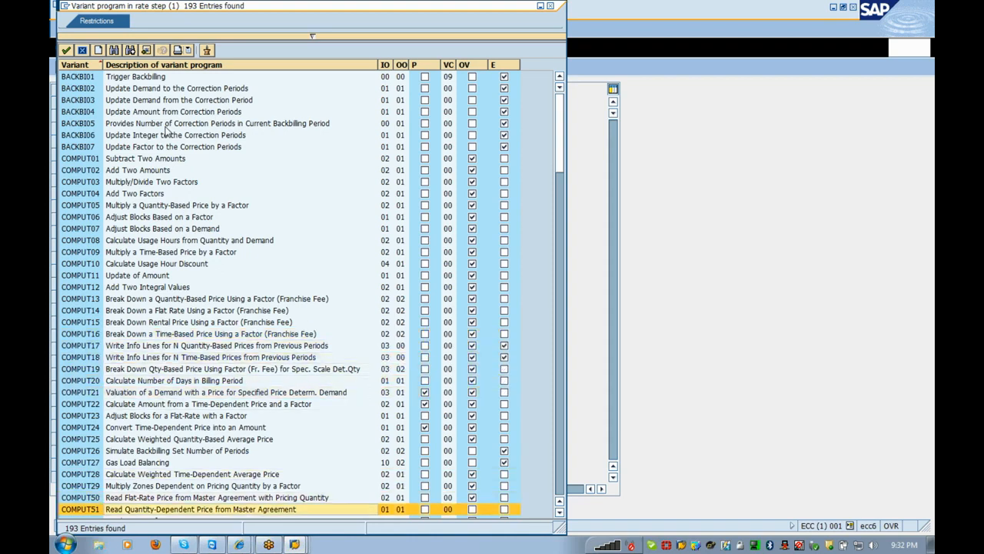
{"action": "key", "text": "Down"}
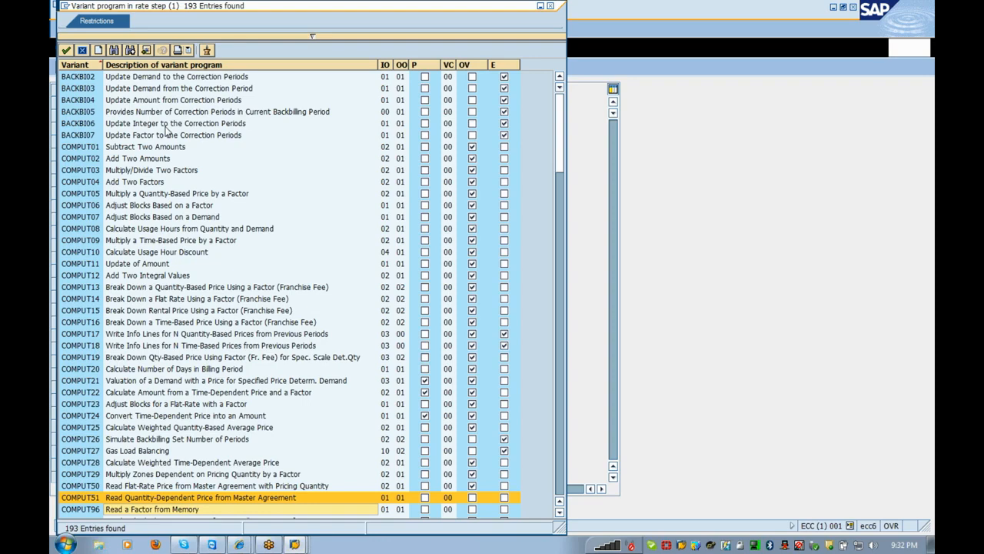
{"action": "key", "text": "Down"}
{"action": "key", "text": "Down"}
{"action": "key", "text": "Down"}
{"action": "key", "text": "Down"}
{"action": "key", "text": "Down"}
{"action": "key", "text": "Down"}
{"action": "key", "text": "Down"}
{"action": "key", "text": "Down"}
{"action": "key", "text": "Down"}
{"action": "key", "text": "Down"}
{"action": "key", "text": "Down"}
{"action": "key", "text": "Down"}
{"action": "key", "text": "Down"}
{"action": "key", "text": "Down"}
{"action": "key", "text": "Down"}
{"action": "key", "text": "Down"}
{"action": "key", "text": "Down"}
{"action": "key", "text": "Down"}
{"action": "key", "text": "Down"}
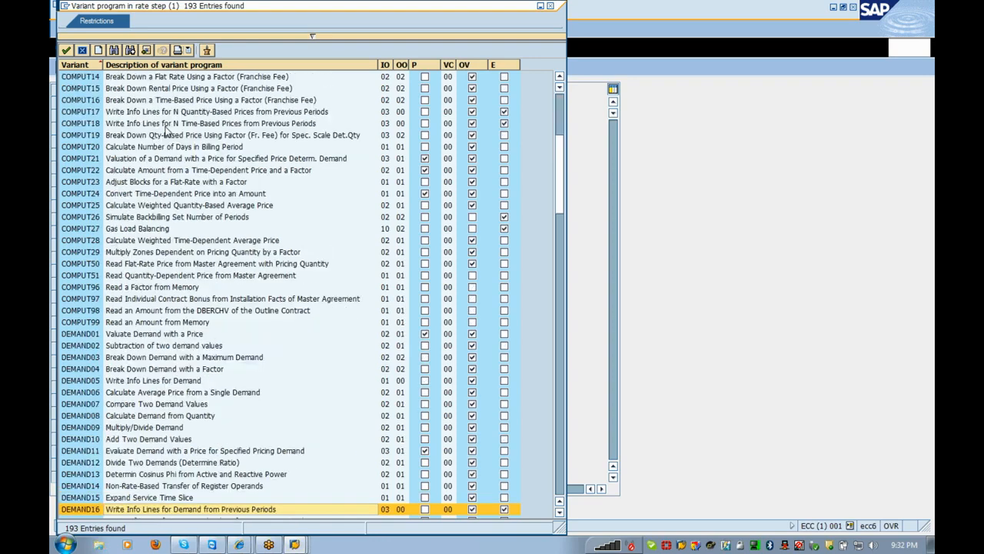
{"action": "key", "text": "Down"}
{"action": "key", "text": "Down"}
{"action": "key", "text": "Down"}
{"action": "key", "text": "Down"}
{"action": "key", "text": "Down"}
{"action": "key", "text": "Down"}
{"action": "key", "text": "Down"}
{"action": "key", "text": "Down"}
{"action": "key", "text": "Down"}
{"action": "key", "text": "Down"}
{"action": "key", "text": "Down"}
{"action": "key", "text": "Down"}
{"action": "key", "text": "Down"}
{"action": "key", "text": "Down"}
{"action": "key", "text": "Down"}
{"action": "key", "text": "Down"}
{"action": "key", "text": "Down"}
{"action": "key", "text": "Down"}
{"action": "key", "text": "Down"}
{"action": "key", "text": "Up"}
{"action": "key", "text": "Up"}
{"action": "key", "text": "Up"}
{"action": "key", "text": "Up"}
{"action": "key", "text": "Up"}
{"action": "key", "text": "Up"}
{"action": "key", "text": "Up"}
{"action": "key", "text": "Up"}
{"action": "key", "text": "Up"}
{"action": "key", "text": "Up"}
{"action": "key", "text": "Up"}
{"action": "key", "text": "Up"}
{"action": "key", "text": "Up"}
{"action": "key", "text": "Up"}
{"action": "key", "text": "Down"}
{"action": "key", "text": "Down"}
{"action": "key", "text": "Down"}
{"action": "key", "text": "Down"}
{"action": "key", "text": "Down"}
{"action": "key", "text": "Down"}
{"action": "key", "text": "Down"}
{"action": "key", "text": "Down"}
{"action": "key", "text": "Down"}
{"action": "key", "text": "Down"}
{"action": "key", "text": "Down"}
{"action": "key", "text": "Down"}
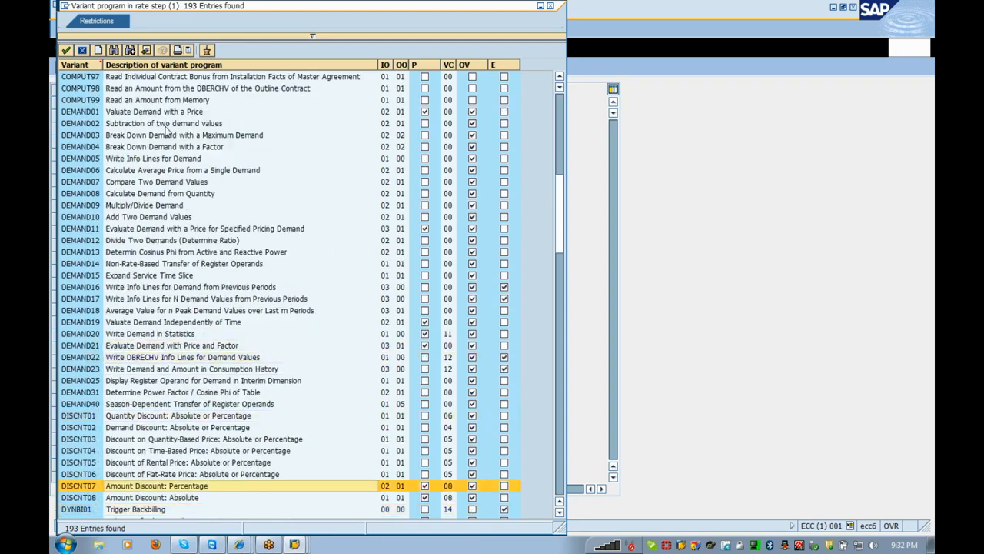
{"action": "key", "text": "Down"}
{"action": "key", "text": "Down"}
{"action": "key", "text": "Down"}
{"action": "key", "text": "Down"}
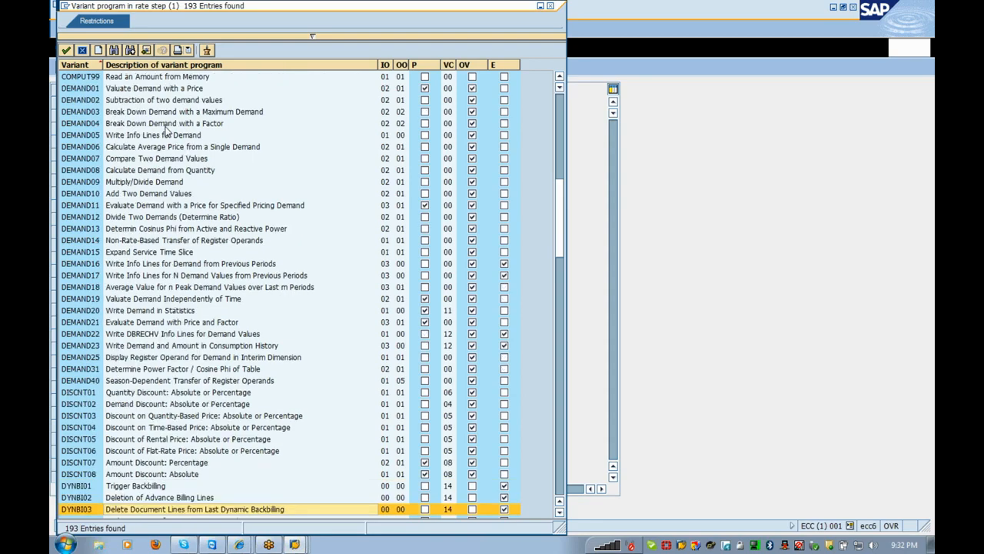
{"action": "key", "text": "Down"}
{"action": "key", "text": "Down"}
{"action": "key", "text": "Down"}
{"action": "key", "text": "Down"}
{"action": "key", "text": "Up"}
{"action": "key", "text": "Up"}
{"action": "key", "text": "Up"}
{"action": "key", "text": "Up"}
{"action": "key", "text": "Up"}
{"action": "key", "text": "Up"}
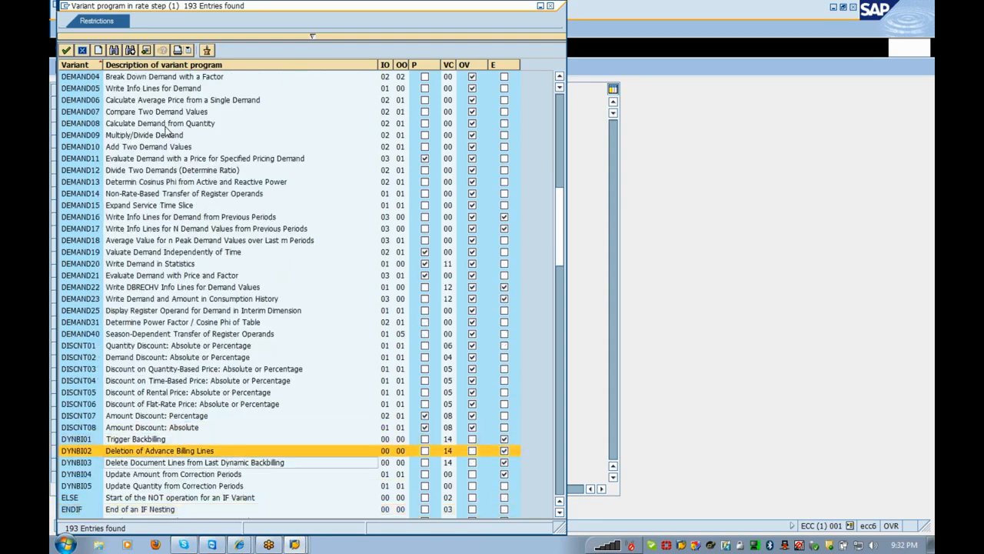
{"action": "key", "text": "Down"}
{"action": "key", "text": "Down"}
{"action": "key", "text": "Down"}
{"action": "key", "text": "Down"}
{"action": "key", "text": "Down"}
{"action": "key", "text": "Down"}
{"action": "key", "text": "Down"}
{"action": "key", "text": "Down"}
{"action": "key", "text": "Down"}
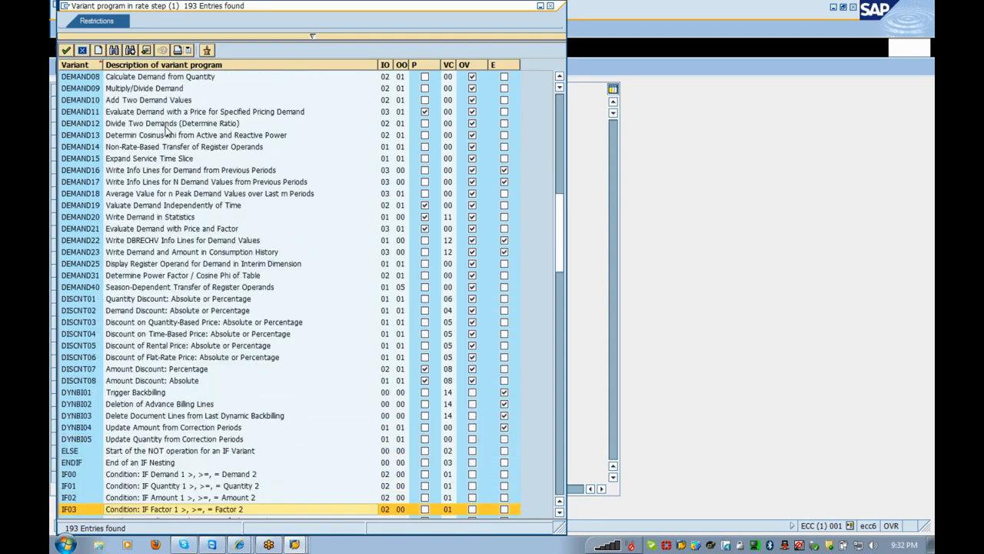
{"action": "key", "text": "Down"}
{"action": "key", "text": "Down"}
{"action": "key", "text": "Down"}
{"action": "key", "text": "Down"}
{"action": "key", "text": "Down"}
{"action": "key", "text": "Down"}
{"action": "key", "text": "Down"}
{"action": "key", "text": "Down"}
{"action": "key", "text": "Down"}
{"action": "key", "text": "Down"}
{"action": "key", "text": "Down"}
{"action": "key", "text": "Down"}
{"action": "key", "text": "Down"}
{"action": "key", "text": "Up"}
{"action": "key", "text": "Up"}
{"action": "key", "text": "Up"}
{"action": "key", "text": "Up"}
{"action": "key", "text": "Up"}
{"action": "key", "text": "Up"}
{"action": "key", "text": "Up"}
{"action": "key", "text": "Up"}
{"action": "key", "text": "Up"}
{"action": "key", "text": "Up"}
{"action": "key", "text": "Up"}
{"action": "key", "text": "Up"}
{"action": "key", "text": "Up"}
{"action": "key", "text": "Up"}
{"action": "key", "text": "Up"}
{"action": "key", "text": "Up"}
{"action": "key", "text": "Up"}
{"action": "key", "text": "Up"}
{"action": "key", "text": "Up"}
{"action": "key", "text": "Up"}
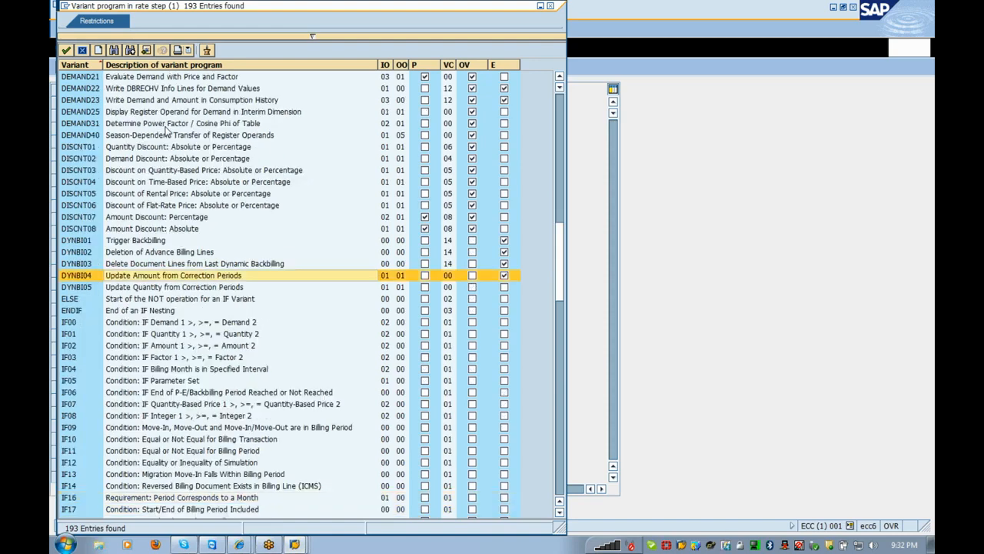
{"action": "key", "text": "Down"}
{"action": "key", "text": "Down"}
{"action": "key", "text": "Down"}
{"action": "key", "text": "Down"}
{"action": "key", "text": "Down"}
{"action": "key", "text": "Down"}
{"action": "key", "text": "Down"}
{"action": "key", "text": "Down"}
{"action": "key", "text": "Down"}
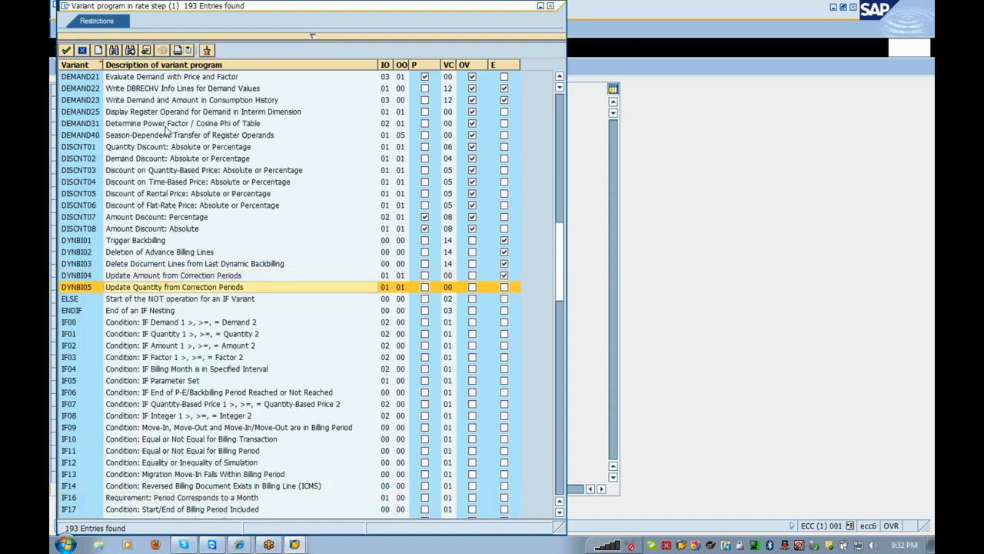
{"action": "key", "text": "Down"}
{"action": "key", "text": "Down"}
{"action": "key", "text": "Down"}
{"action": "key", "text": "Down"}
{"action": "key", "text": "Down"}
{"action": "key", "text": "Down"}
{"action": "key", "text": "Down"}
{"action": "key", "text": "Down"}
{"action": "key", "text": "Down"}
{"action": "key", "text": "Down"}
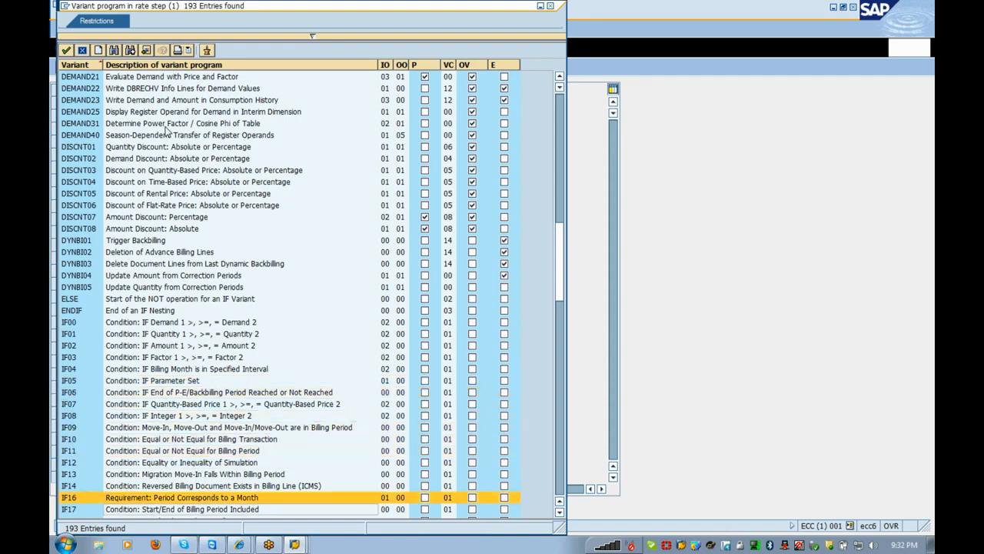
{"action": "key", "text": "Down"}
{"action": "key", "text": "Down"}
{"action": "key", "text": "Down"}
{"action": "key", "text": "Down"}
{"action": "key", "text": "Down"}
{"action": "key", "text": "Down"}
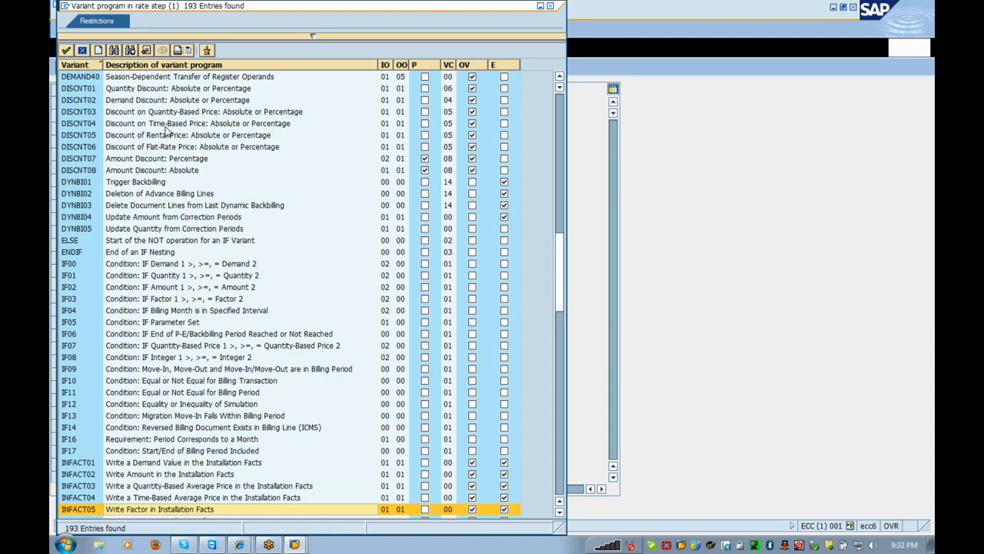
{"action": "key", "text": "Down"}
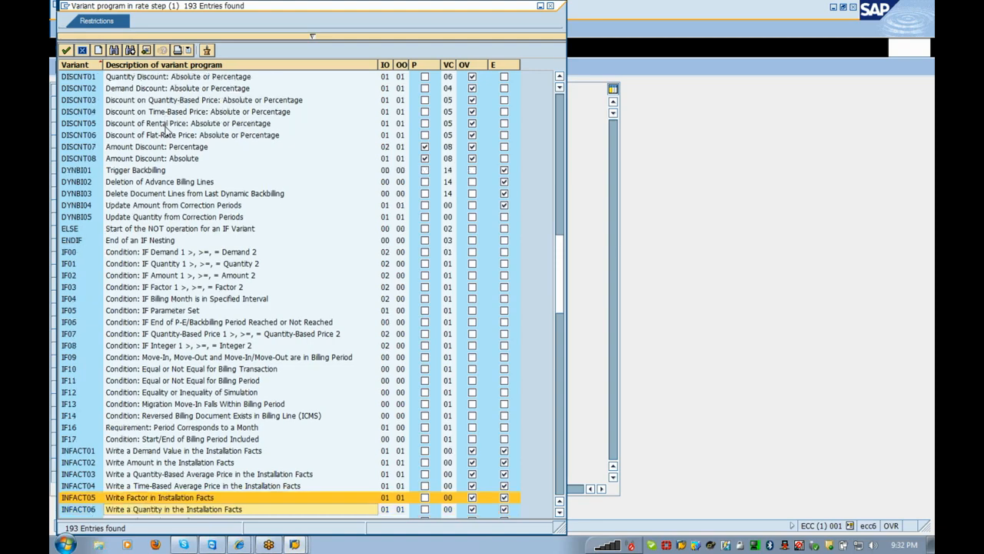
{"action": "key", "text": "Down"}
{"action": "key", "text": "Down"}
{"action": "key", "text": "Down"}
{"action": "key", "text": "Down"}
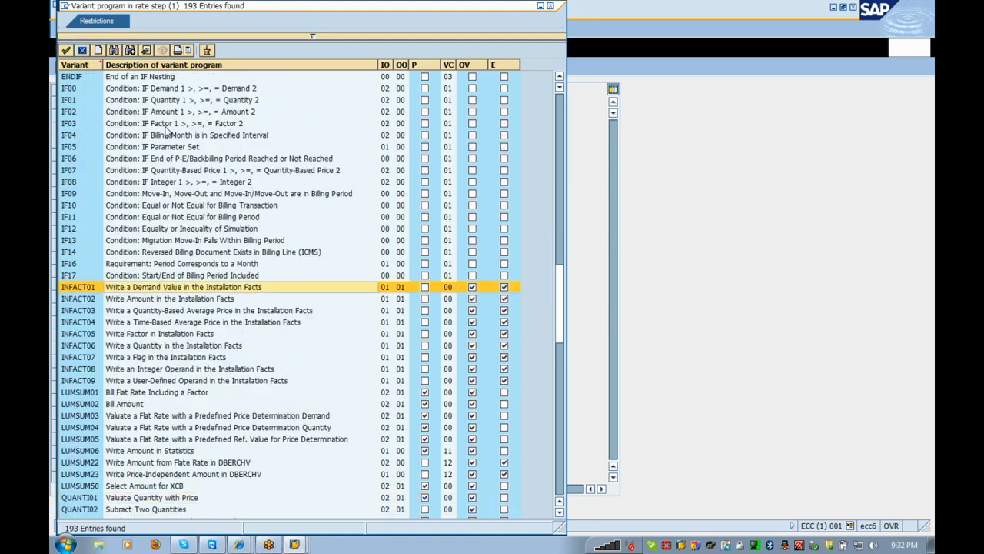
{"action": "key", "text": "Down"}
{"action": "key", "text": "Down"}
{"action": "key", "text": "Down"}
{"action": "key", "text": "Down"}
{"action": "key", "text": "Down"}
{"action": "key", "text": "Down"}
{"action": "key", "text": "Down"}
{"action": "key", "text": "Down"}
{"action": "key", "text": "Down"}
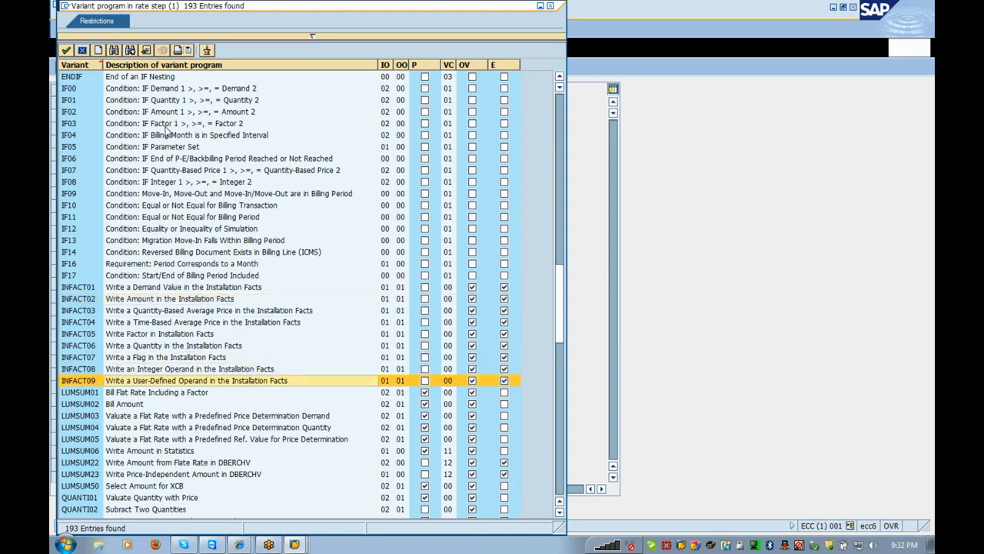
{"action": "key", "text": "Down"}
{"action": "key", "text": "Down"}
{"action": "key", "text": "Down"}
{"action": "key", "text": "Down"}
{"action": "key", "text": "Down"}
{"action": "key", "text": "Down"}
{"action": "key", "text": "Down"}
{"action": "key", "text": "Down"}
{"action": "key", "text": "Down"}
{"action": "key", "text": "Down"}
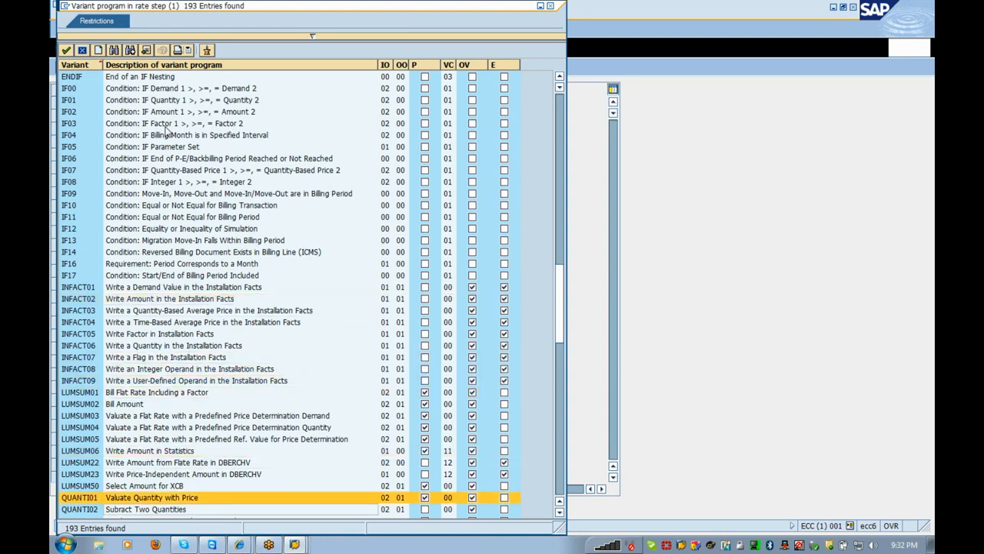
{"action": "key", "text": "Down"}
{"action": "key", "text": "Down"}
{"action": "key", "text": "Down"}
{"action": "key", "text": "Down"}
{"action": "key", "text": "Down"}
{"action": "key", "text": "Up"}
{"action": "key", "text": "Up"}
{"action": "key", "text": "Up"}
{"action": "key", "text": "Up"}
{"action": "key", "text": "Up"}
{"action": "key", "text": "Up"}
{"action": "key", "text": "Up"}
{"action": "key", "text": "Up"}
{"action": "key", "text": "Up"}
{"action": "key", "text": "Up"}
{"action": "key", "text": "Up"}
{"action": "key", "text": "Down"}
{"action": "key", "text": "Down"}
{"action": "key", "text": "Down"}
{"action": "key", "text": "Down"}
{"action": "key", "text": "Down"}
{"action": "key", "text": "Down"}
{"action": "key", "text": "Down"}
{"action": "key", "text": "Down"}
{"action": "key", "text": "Down"}
{"action": "key", "text": "Down"}
{"action": "key", "text": "Down"}
{"action": "key", "text": "Down"}
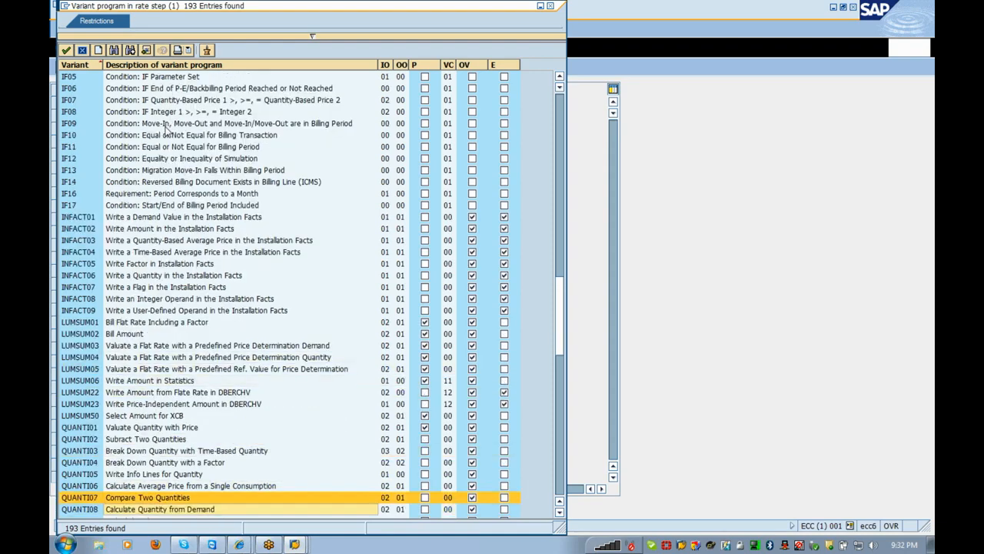
{"action": "key", "text": "Down"}
{"action": "key", "text": "Down"}
{"action": "key", "text": "Down"}
{"action": "key", "text": "Down"}
{"action": "key", "text": "Down"}
{"action": "key", "text": "Down"}
{"action": "key", "text": "Down"}
{"action": "key", "text": "Down"}
{"action": "key", "text": "Down"}
{"action": "key", "text": "Down"}
{"action": "key", "text": "Down"}
{"action": "key", "text": "Down"}
{"action": "key", "text": "Down"}
{"action": "key", "text": "Down"}
{"action": "key", "text": "Down"}
{"action": "key", "text": "Down"}
{"action": "key", "text": "Down"}
{"action": "key", "text": "Down"}
{"action": "key", "text": "Down"}
{"action": "key", "text": "Down"}
{"action": "key", "text": "Down"}
{"action": "key", "text": "Down"}
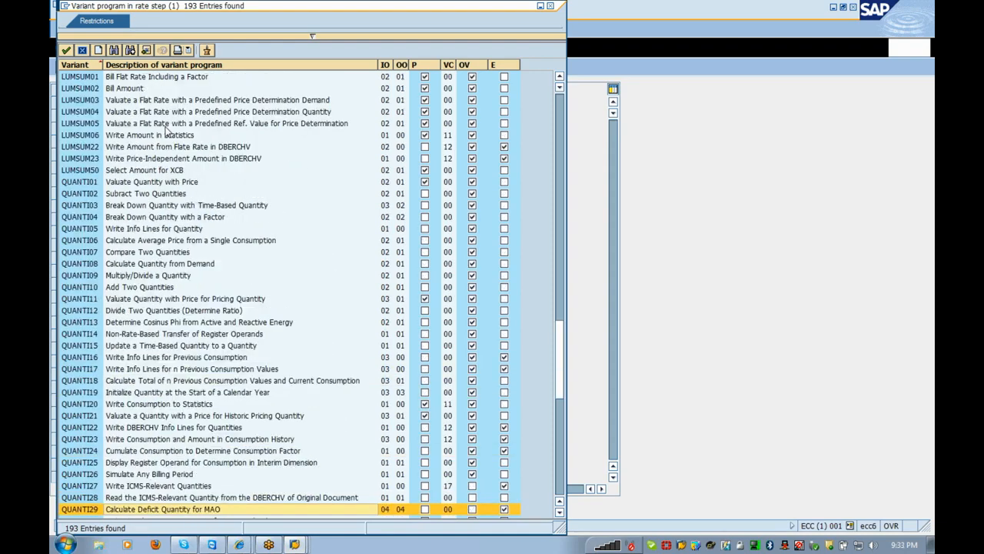
{"action": "key", "text": "Up"}
{"action": "key", "text": "Up"}
{"action": "key", "text": "Up"}
{"action": "key", "text": "Up"}
{"action": "key", "text": "Up"}
{"action": "key", "text": "Up"}
{"action": "key", "text": "Up"}
{"action": "key", "text": "Up"}
{"action": "key", "text": "Up"}
{"action": "key", "text": "Up"}
{"action": "key", "text": "Up"}
{"action": "key", "text": "Up"}
{"action": "key", "text": "Up"}
{"action": "key", "text": "Up"}
{"action": "key", "text": "Up"}
{"action": "key", "text": "Up"}
{"action": "key", "text": "Up"}
{"action": "key", "text": "Up"}
{"action": "key", "text": "Up"}
{"action": "key", "text": "Up"}
{"action": "key", "text": "Up"}
{"action": "key", "text": "Up"}
{"action": "key", "text": "Up"}
{"action": "key", "text": "Up"}
{"action": "key", "text": "Up"}
{"action": "key", "text": "Up"}
{"action": "key", "text": "Up"}
{"action": "key", "text": "Up"}
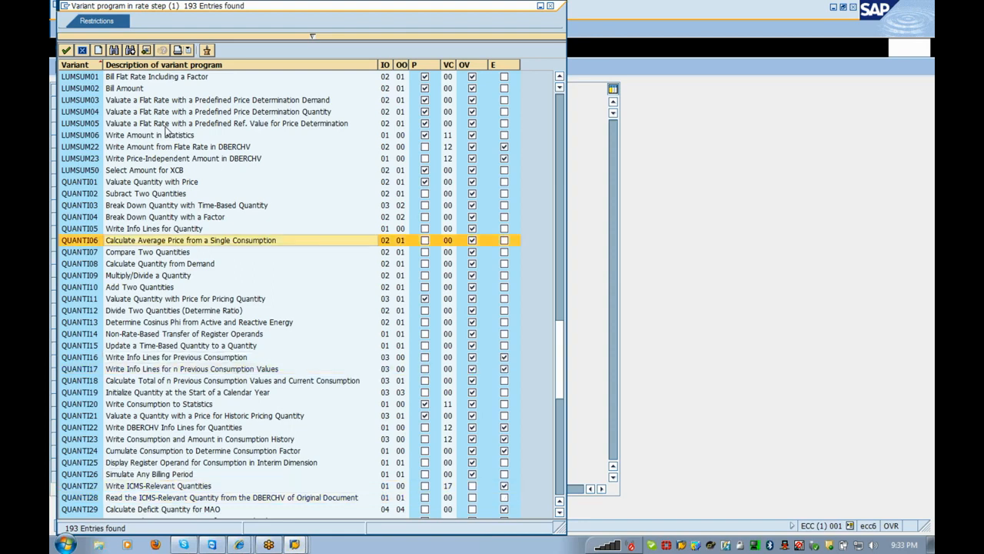
{"action": "key", "text": "Down"}
{"action": "key", "text": "Down"}
{"action": "key", "text": "Down"}
{"action": "key", "text": "Down"}
{"action": "key", "text": "Down"}
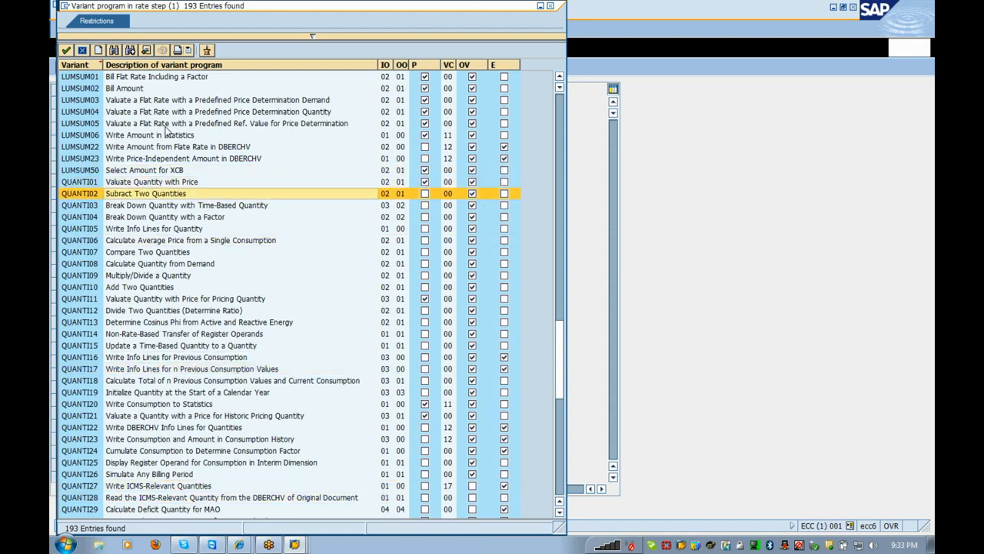
{"action": "key", "text": "Down"}
{"action": "key", "text": "Down"}
{"action": "key", "text": "Down"}
{"action": "key", "text": "Down"}
{"action": "key", "text": "Down"}
{"action": "key", "text": "Down"}
{"action": "key", "text": "Down"}
{"action": "key", "text": "Down"}
{"action": "key", "text": "Down"}
{"action": "key", "text": "Down"}
{"action": "key", "text": "Down"}
{"action": "key", "text": "Down"}
{"action": "key", "text": "Down"}
{"action": "key", "text": "Down"}
{"action": "key", "text": "Down"}
{"action": "key", "text": "Down"}
{"action": "key", "text": "Down"}
{"action": "key", "text": "Down"}
{"action": "key", "text": "Down"}
{"action": "key", "text": "Down"}
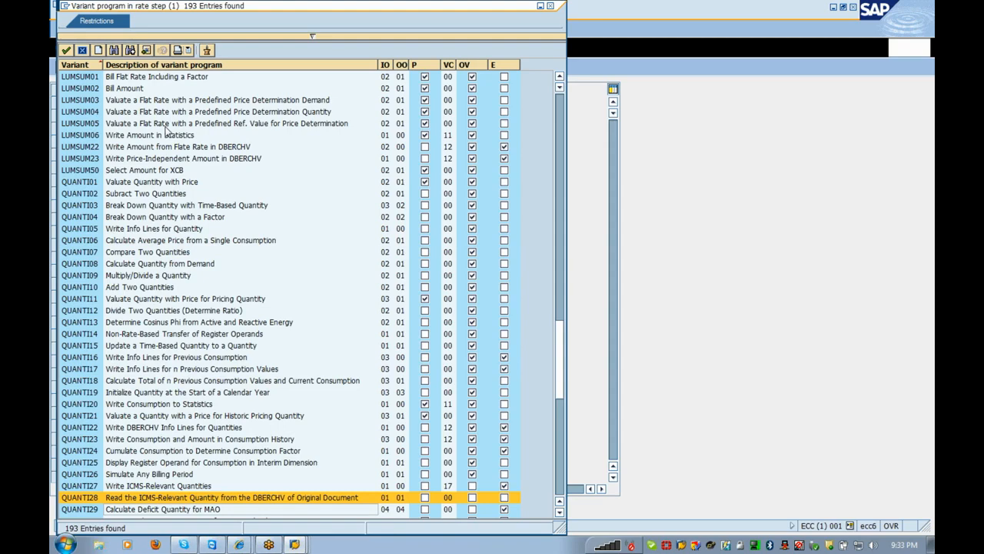
{"action": "key", "text": "Down"}
{"action": "key", "text": "Down"}
{"action": "key", "text": "Down"}
{"action": "key", "text": "Down"}
{"action": "key", "text": "Down"}
{"action": "key", "text": "Down"}
{"action": "key", "text": "Down"}
{"action": "key", "text": "Down"}
{"action": "key", "text": "Down"}
{"action": "key", "text": "Down"}
{"action": "key", "text": "Down"}
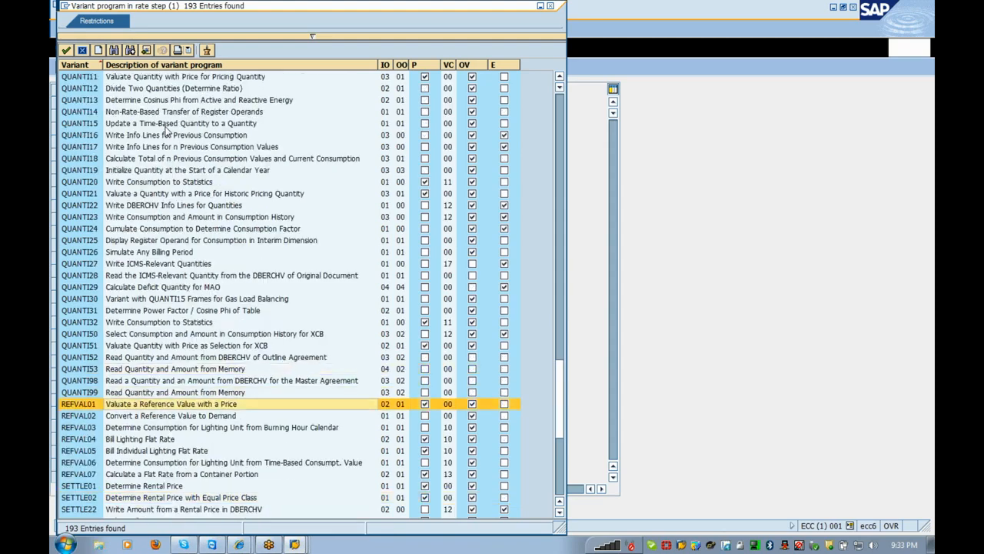
{"action": "key", "text": "Down"}
{"action": "key", "text": "Down"}
{"action": "key", "text": "Down"}
{"action": "key", "text": "Down"}
{"action": "key", "text": "Down"}
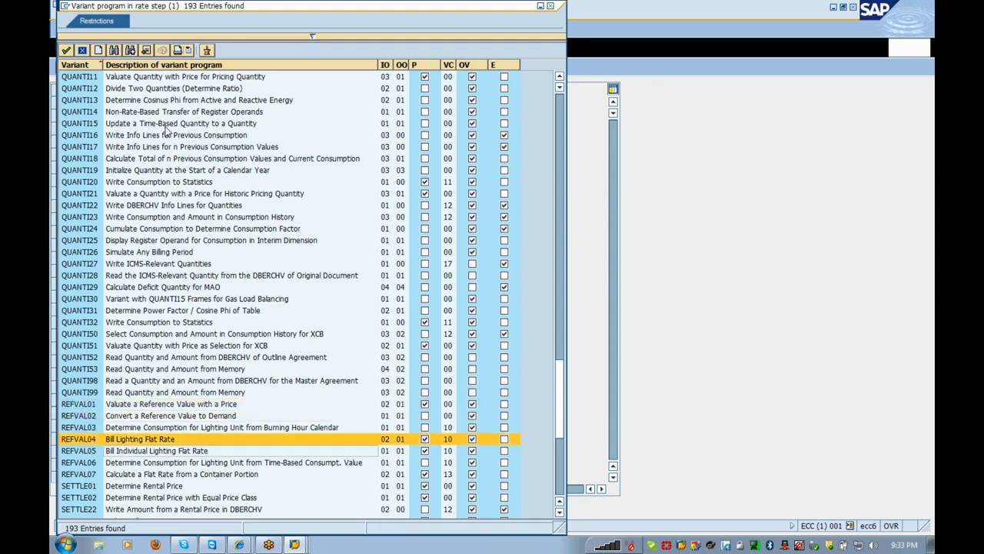
{"action": "key", "text": "Down"}
{"action": "key", "text": "Down"}
{"action": "key", "text": "Down"}
{"action": "key", "text": "Down"}
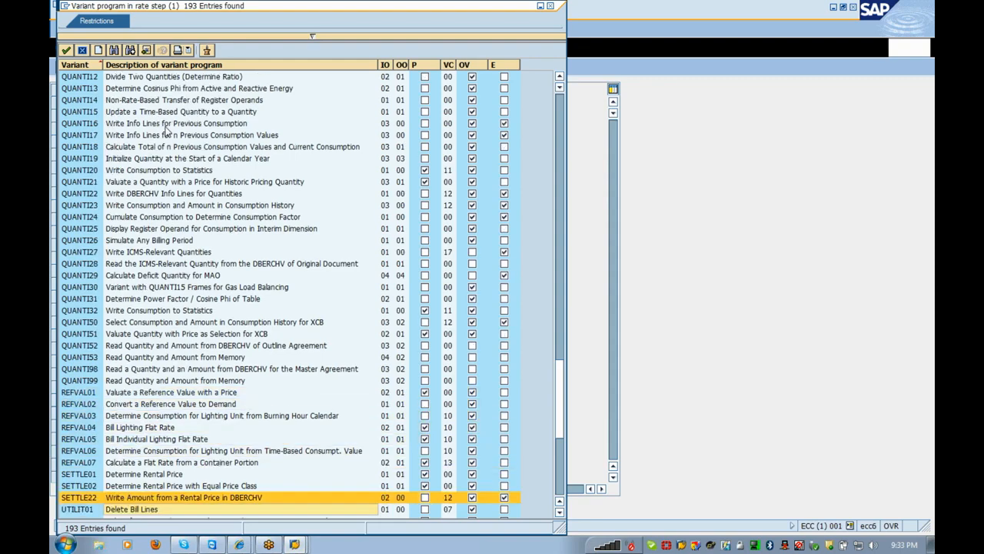
{"action": "key", "text": "Up"}
{"action": "key", "text": "Up"}
{"action": "key", "text": "Up"}
{"action": "key", "text": "Up"}
{"action": "key", "text": "Up"}
{"action": "key", "text": "Up"}
{"action": "key", "text": "Up"}
{"action": "key", "text": "Up"}
{"action": "key", "text": "Up"}
{"action": "key", "text": "Up"}
{"action": "key", "text": "Up"}
{"action": "key", "text": "Up"}
{"action": "key", "text": "Up"}
{"action": "key", "text": "Up"}
{"action": "key", "text": "Up"}
{"action": "key", "text": "Up"}
{"action": "key", "text": "Up"}
{"action": "key", "text": "Up"}
{"action": "key", "text": "Up"}
{"action": "key", "text": "Up"}
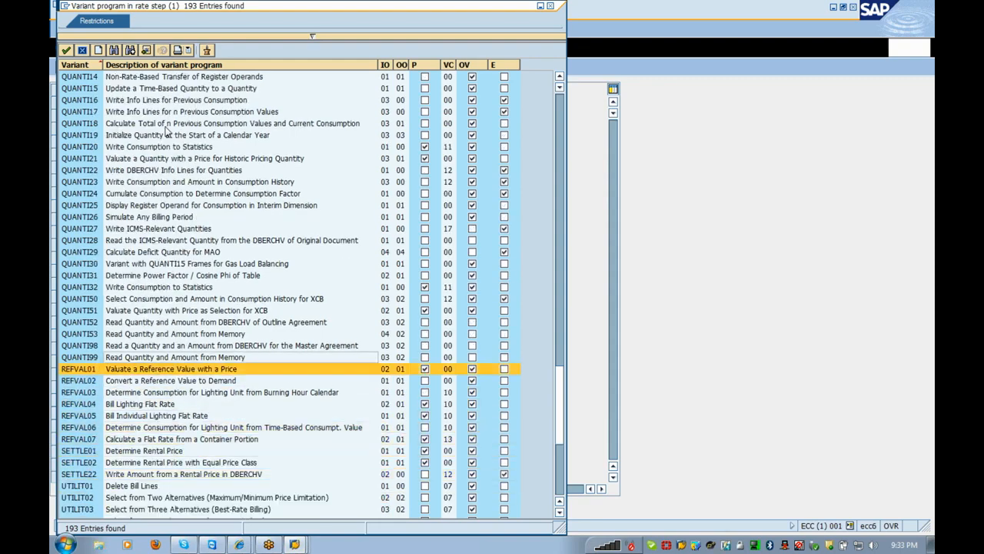
{"action": "key", "text": "Up"}
{"action": "key", "text": "Up"}
{"action": "key", "text": "Up"}
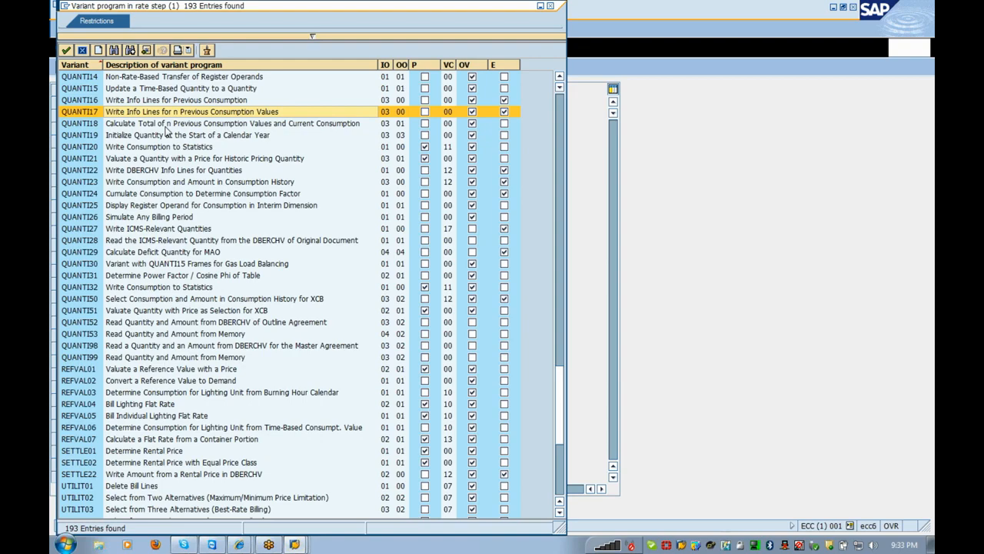
{"action": "key", "text": "Up"}
{"action": "key", "text": "Up"}
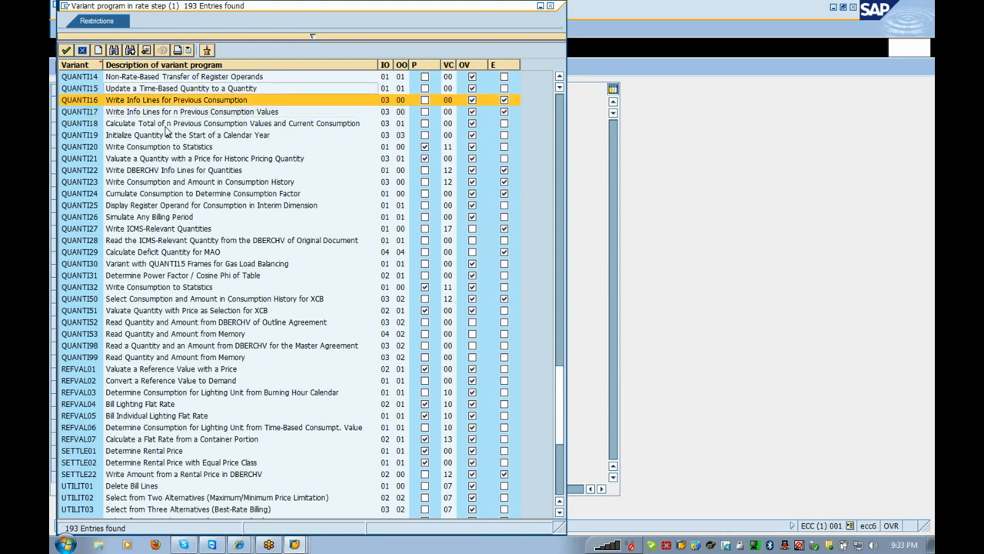
{"action": "key", "text": "Up"}
{"action": "key", "text": "Up"}
{"action": "key", "text": "Up"}
{"action": "key", "text": "Up"}
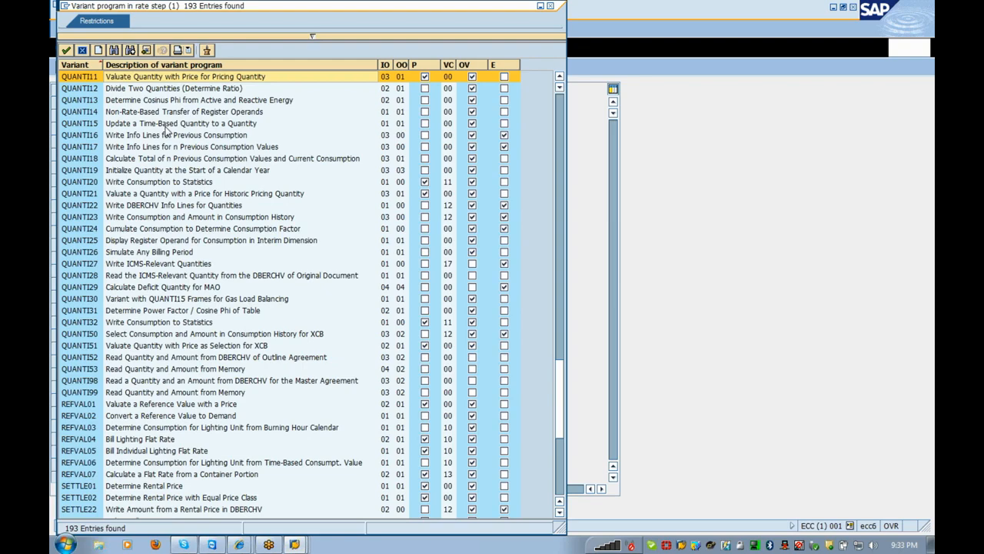
{"action": "key", "text": "Up"}
{"action": "key", "text": "Up"}
{"action": "key", "text": "Up"}
{"action": "key", "text": "Up"}
{"action": "key", "text": "Up"}
{"action": "key", "text": "Up"}
{"action": "key", "text": "Up"}
{"action": "key", "text": "Up"}
{"action": "key", "text": "Up"}
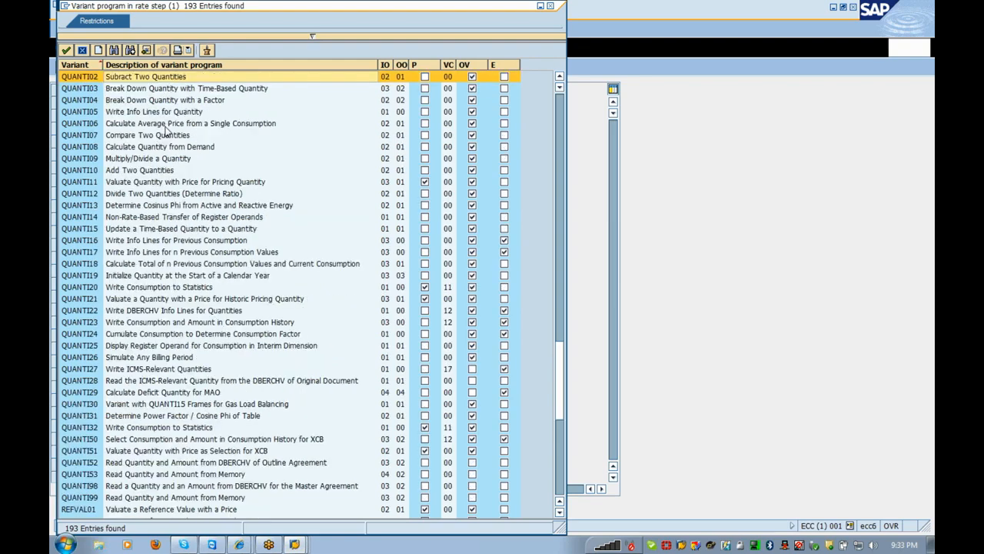
{"action": "key", "text": "Up"}
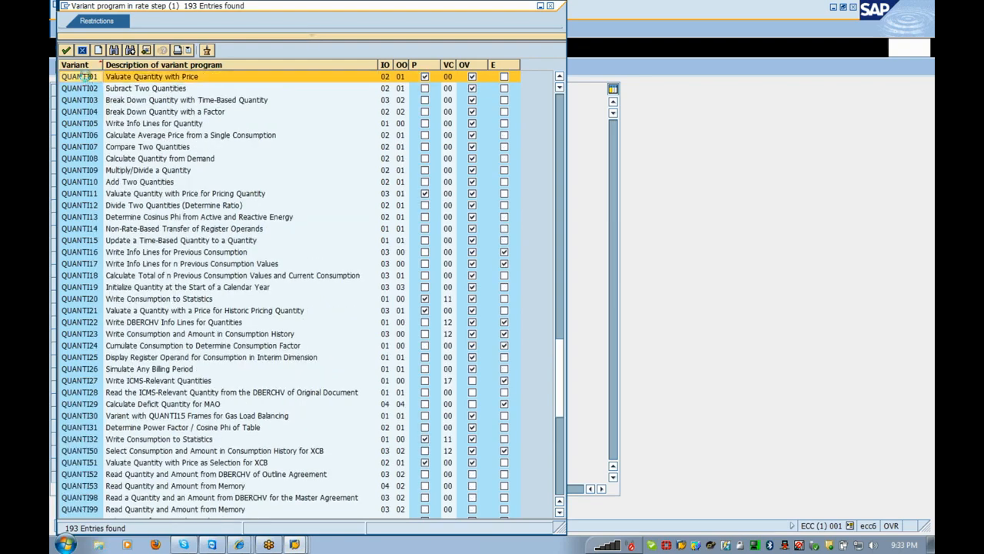
{"action": "key", "text": "Return"}
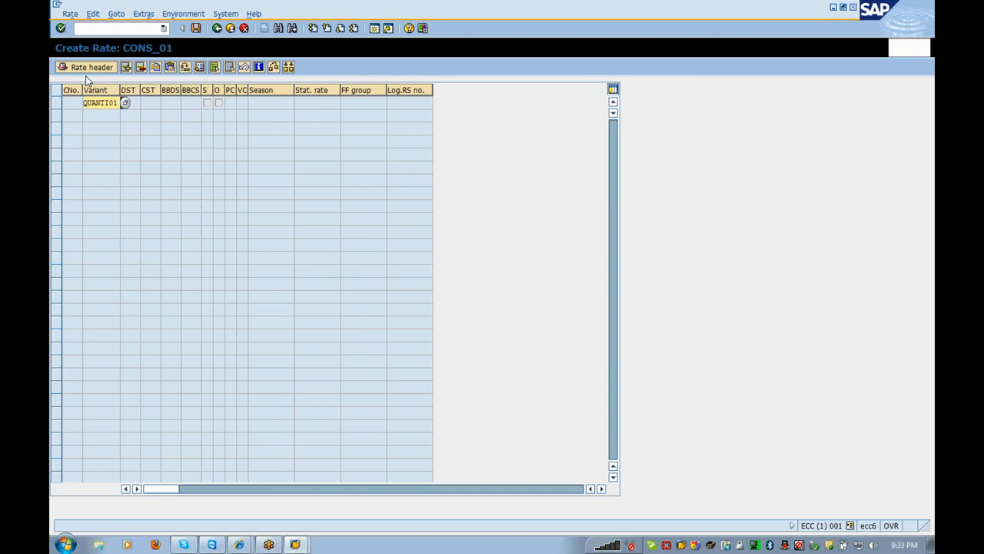
- Confirm the QUANTI01 step, check its DST, CST, BBDS and BBCS cells, and open a second session
{"action": "key", "text": "Return"}
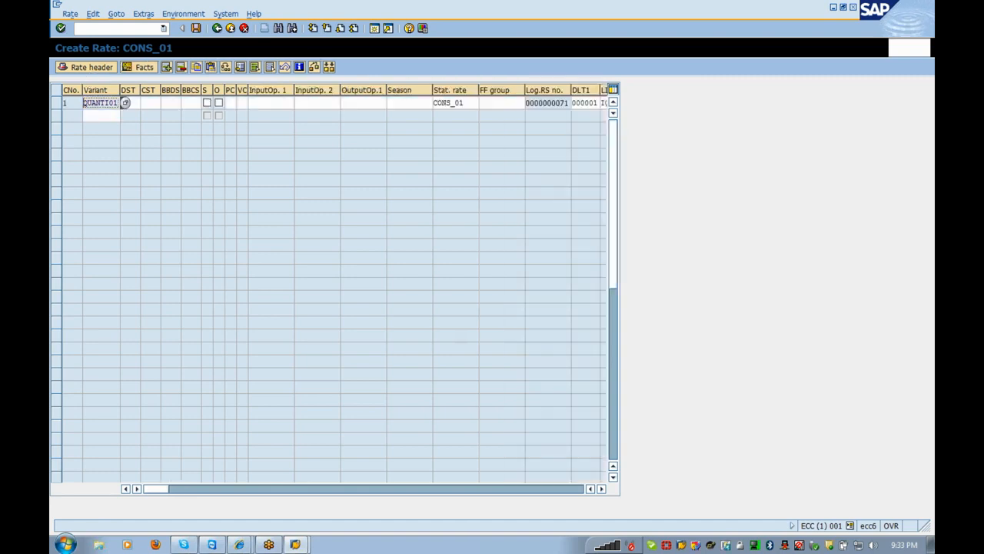
{"action": "left_click", "coordinate": [126, 102]}
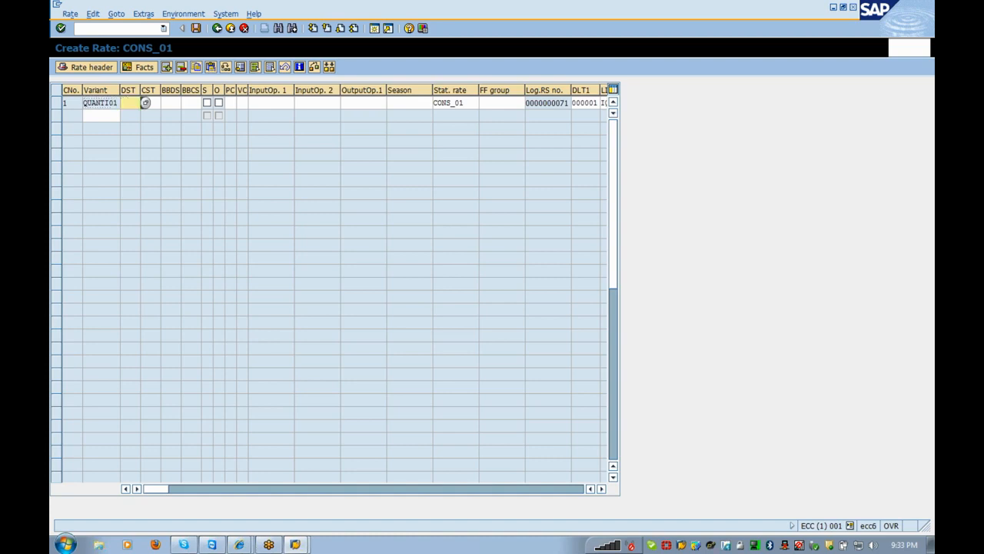
{"action": "left_click", "coordinate": [145, 102]}
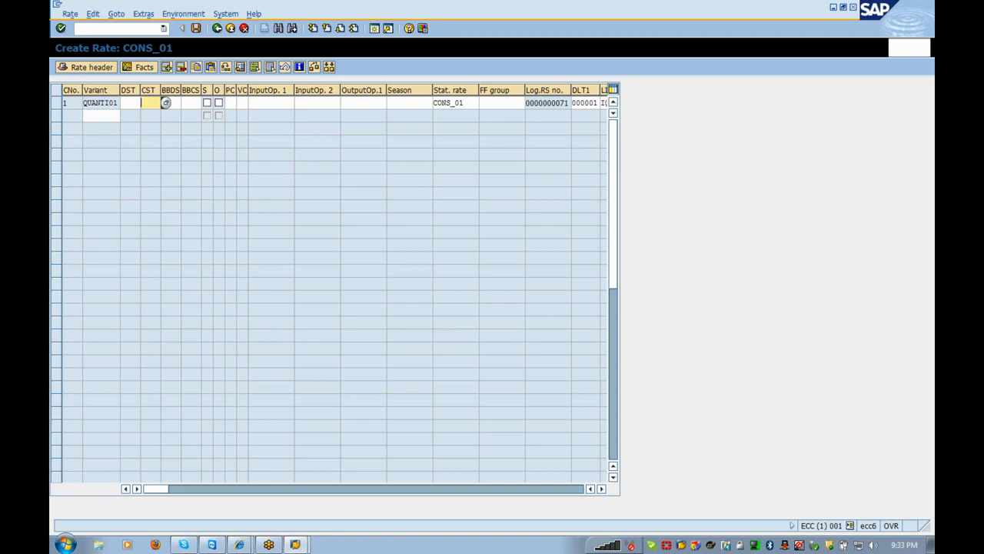
{"action": "left_click", "coordinate": [165, 103]}
{"action": "left_click", "coordinate": [189, 103]}
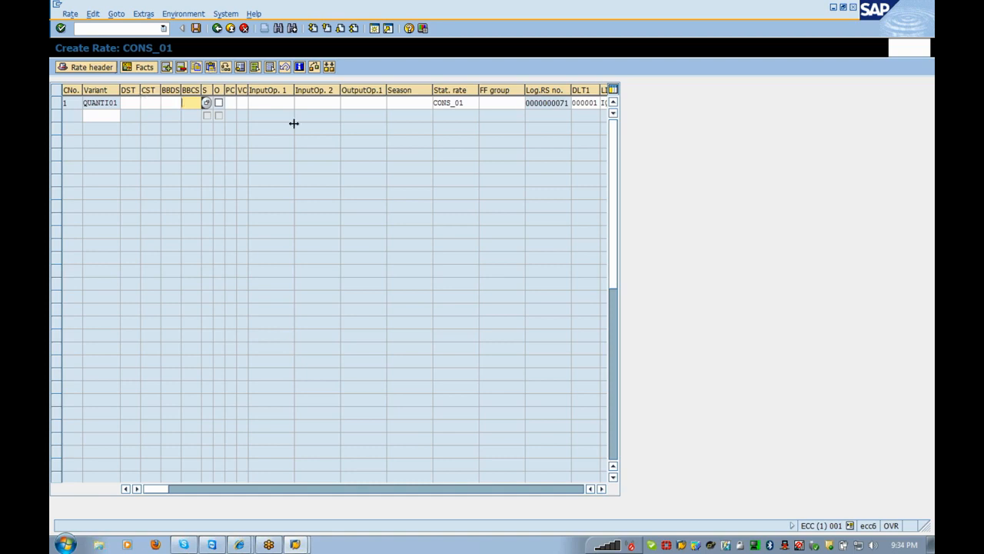
{"action": "left_click", "coordinate": [375, 28]}
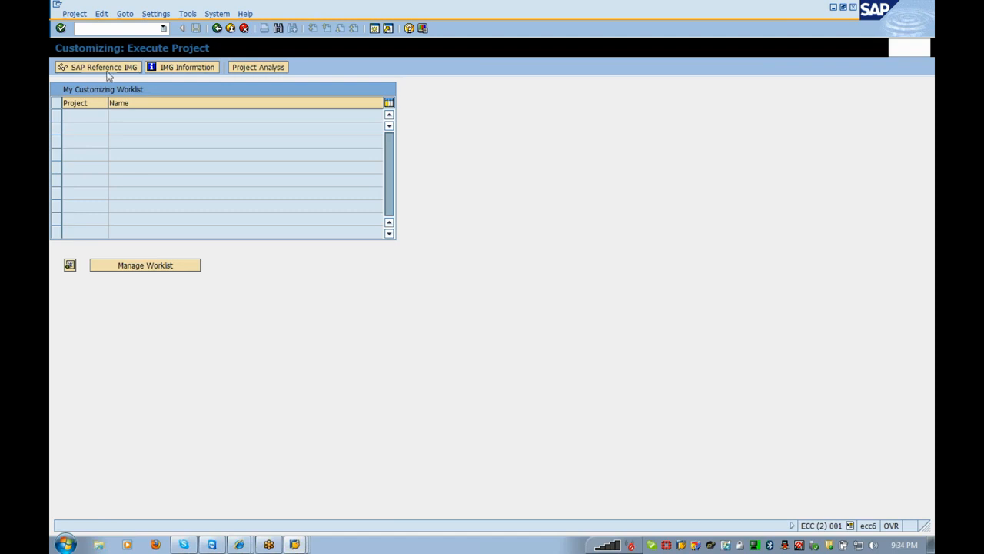
- Open the SAP Reference IMG and expand Financial Accounting (New) > Contract Accounts Receivable and Payable
{"action": "left_click", "coordinate": [106, 69]}
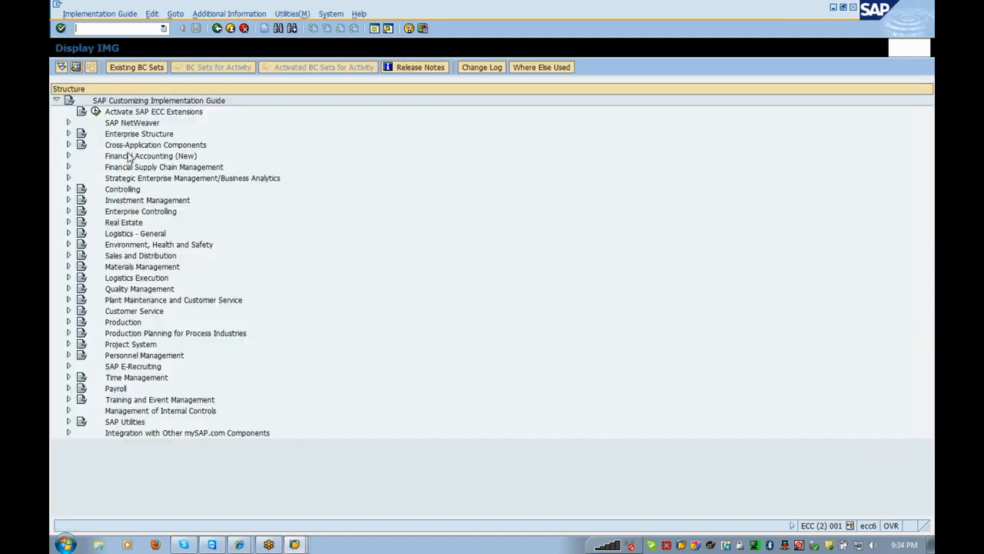
{"action": "double_click", "coordinate": [129, 157]}
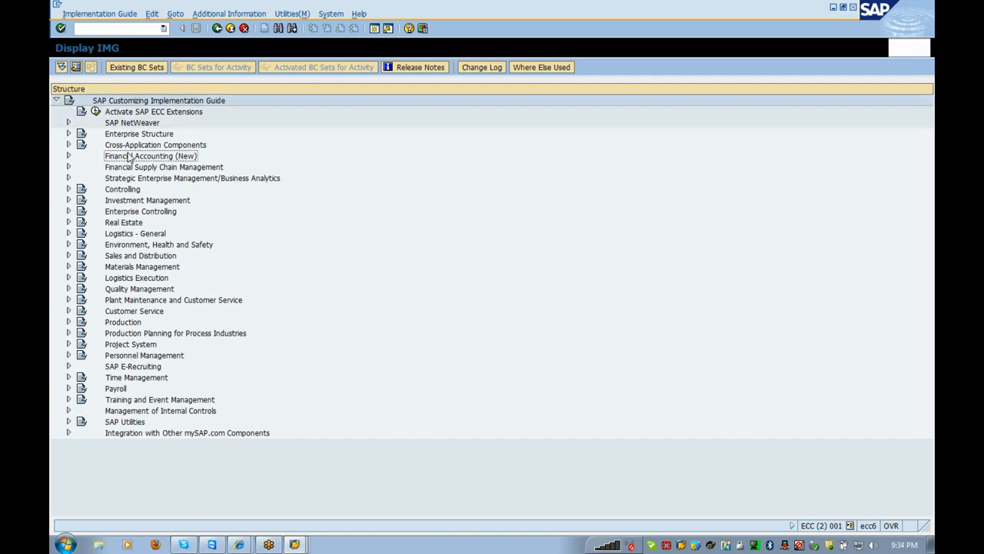
{"action": "key", "text": "Down"}
{"action": "key", "text": "Down"}
{"action": "key", "text": "Down"}
{"action": "key", "text": "Down"}
{"action": "key", "text": "Right"}
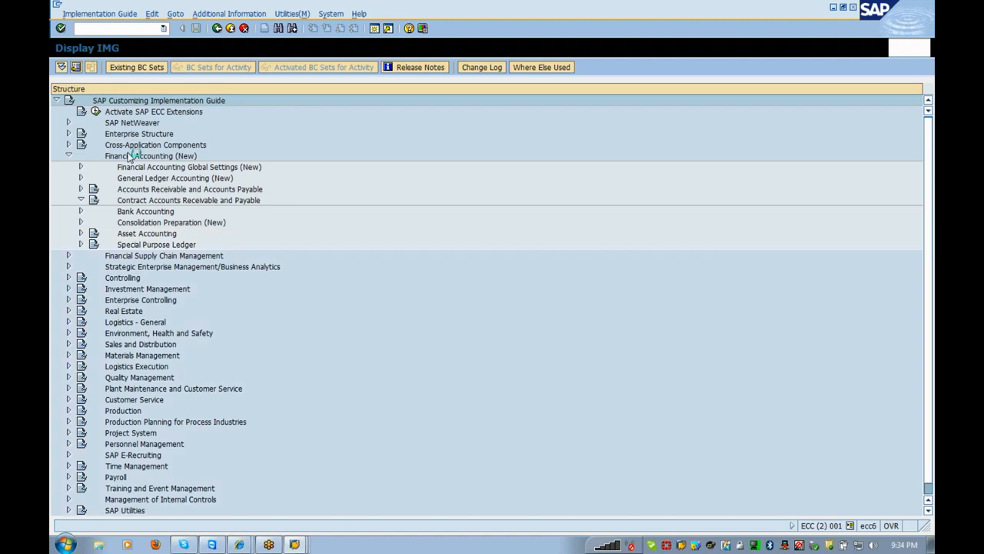
- Check the DST field of the CONS_01 rate step in the other window
{"action": "key", "text": "alt+Tab"}
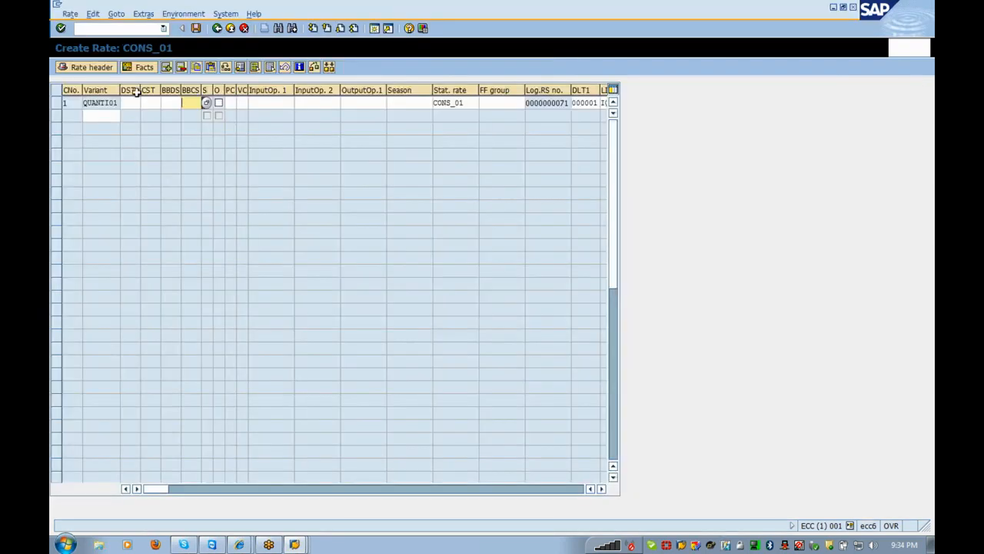
{"action": "left_click", "coordinate": [129, 103]}
{"action": "key", "text": "alt+Tab"}
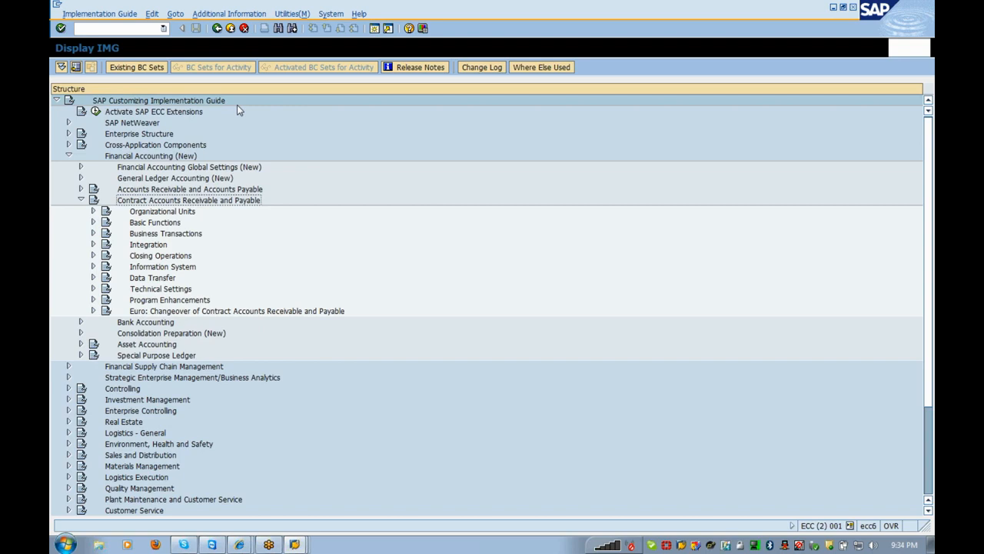
- Expand Basic Functions > Postings and Documents in the FI-CA tree
{"action": "key", "text": "Down"}
{"action": "key", "text": "Down"}
{"action": "key", "text": "Down"}
{"action": "key", "text": "Down"}
{"action": "key", "text": "Up"}
{"action": "key", "text": "Up"}
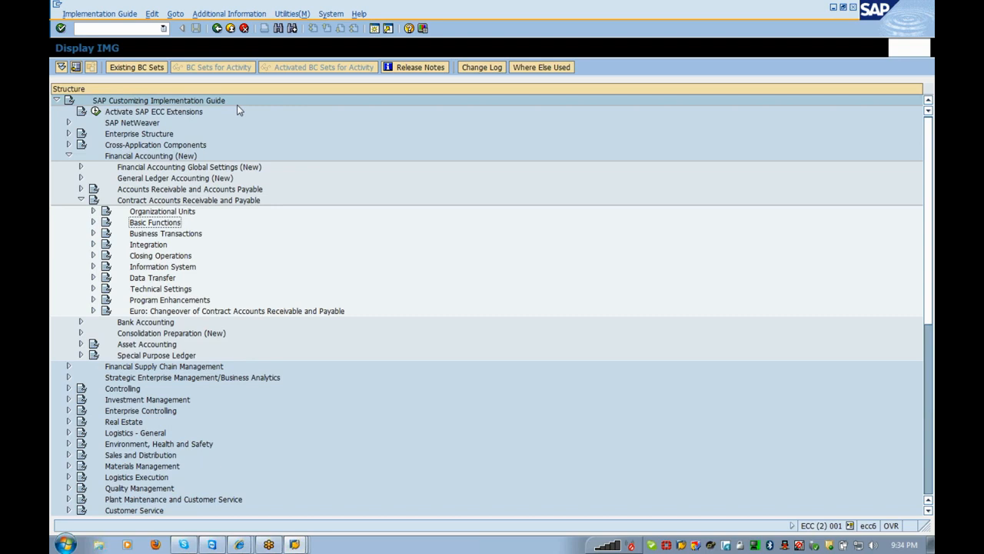
{"action": "key", "text": "Right"}
{"action": "key", "text": "Down"}
{"action": "key", "text": "Down"}
{"action": "key", "text": "Down"}
{"action": "key", "text": "Down"}
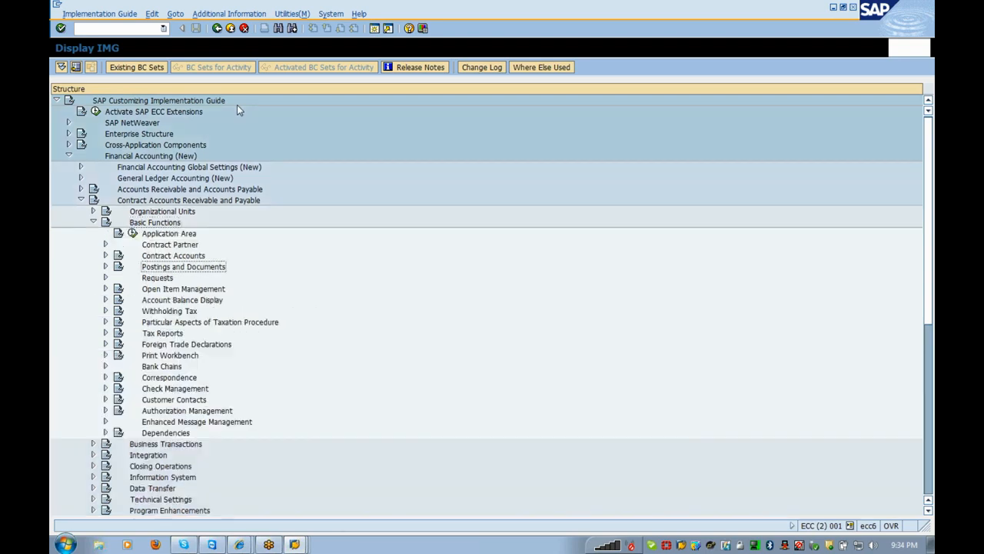
{"action": "key", "text": "Down"}
{"action": "key", "text": "Right"}
{"action": "key", "text": "Left"}
{"action": "key", "text": "Up"}
{"action": "key", "text": "Right"}
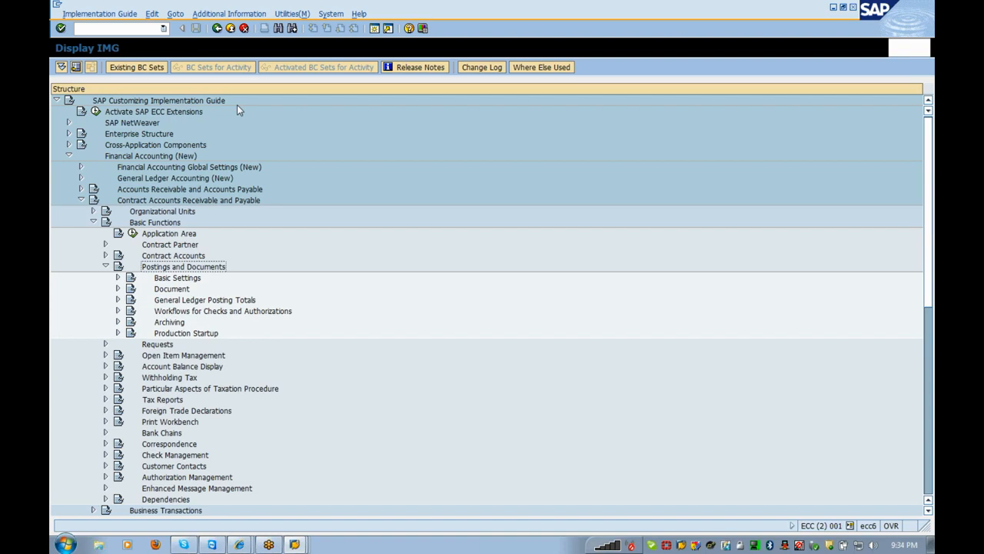
- Expand Document > Maintain Document Assignments and execute Maintain Main Transactions
{"action": "key", "text": "Down"}
{"action": "key", "text": "Down"}
{"action": "key", "text": "Right"}
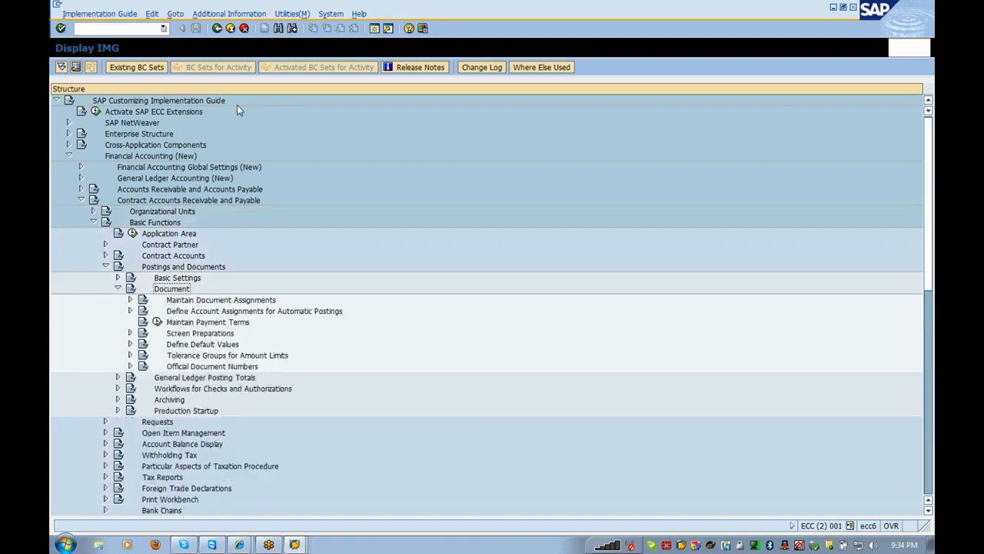
{"action": "key", "text": "Down"}
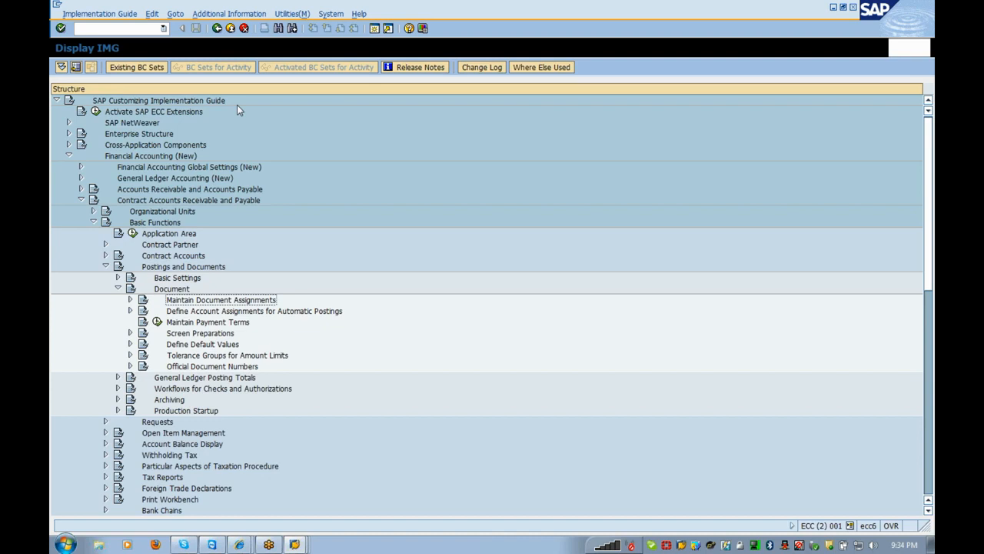
{"action": "key", "text": "Right"}
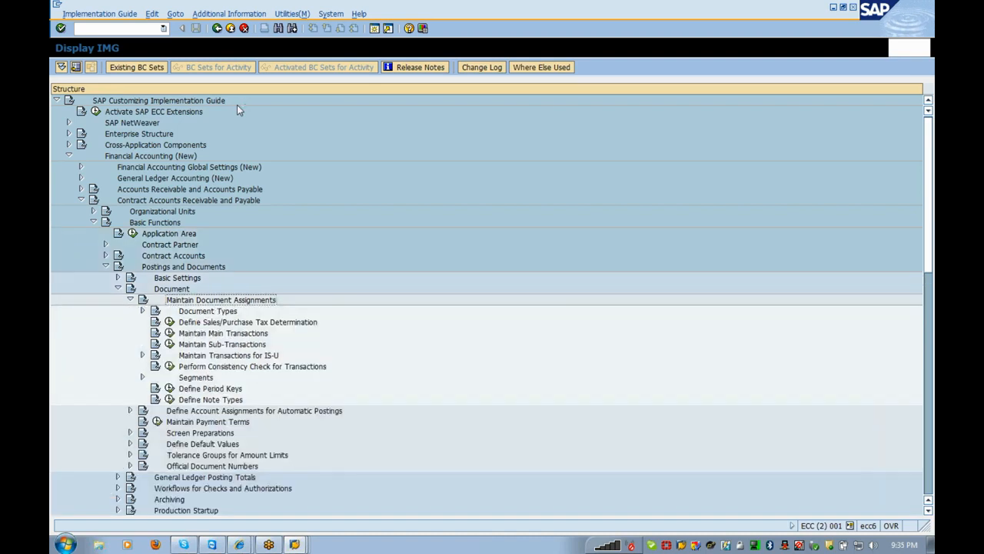
{"action": "key", "text": "Down"}
{"action": "key", "text": "Down"}
{"action": "key", "text": "Down"}
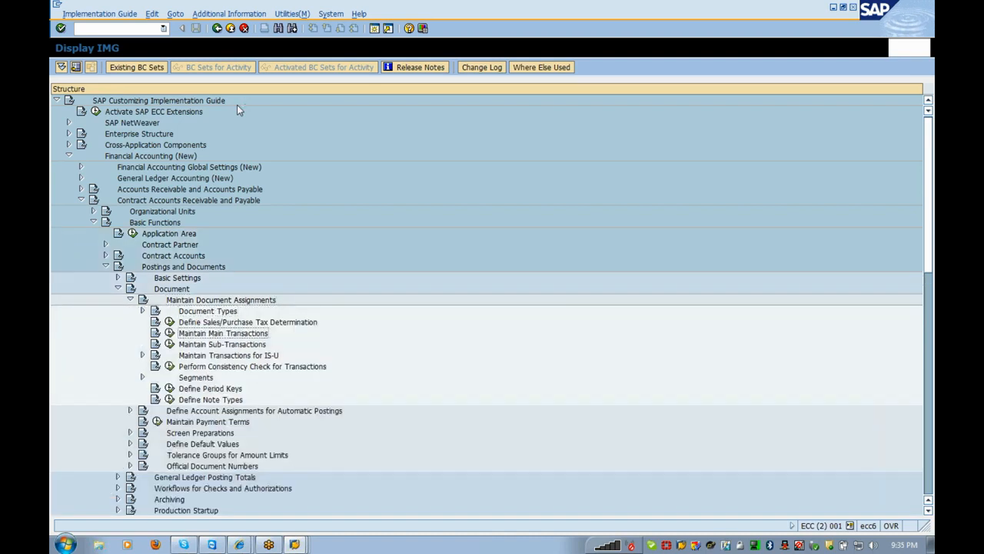
{"action": "key", "text": "Down"}
{"action": "key", "text": "Up"}
{"action": "key", "text": "Left"}
{"action": "key", "text": "Return"}
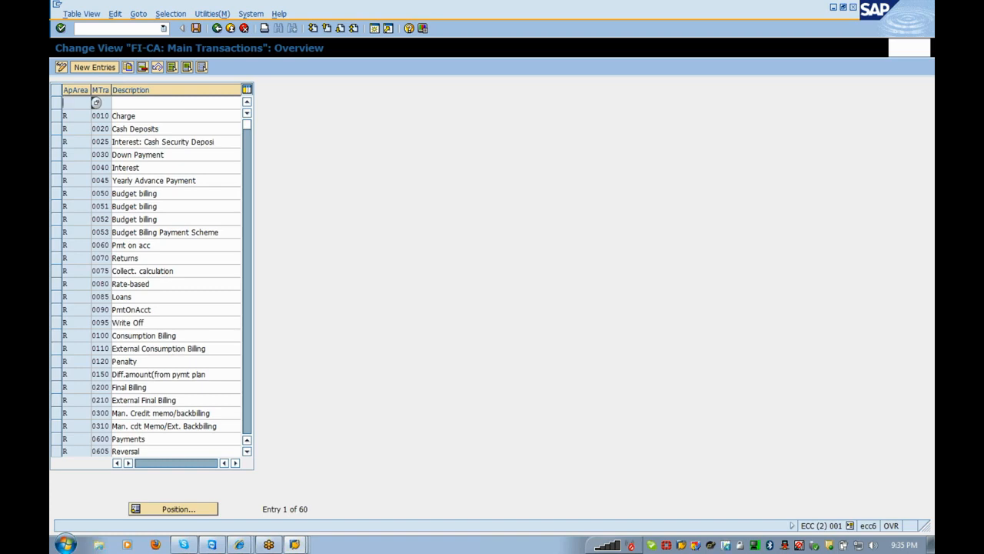
- Mark main transactions 0100 Consumption Billing, 0200 Final Billing and 0300, then exit the table
{"action": "left_click", "coordinate": [56, 336]}
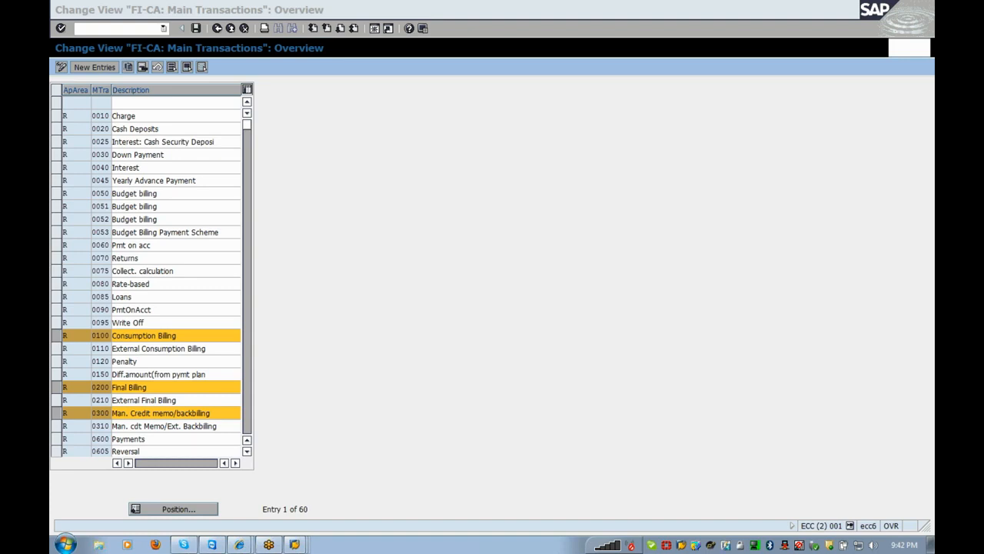
{"action": "left_click", "coordinate": [417, 321]}
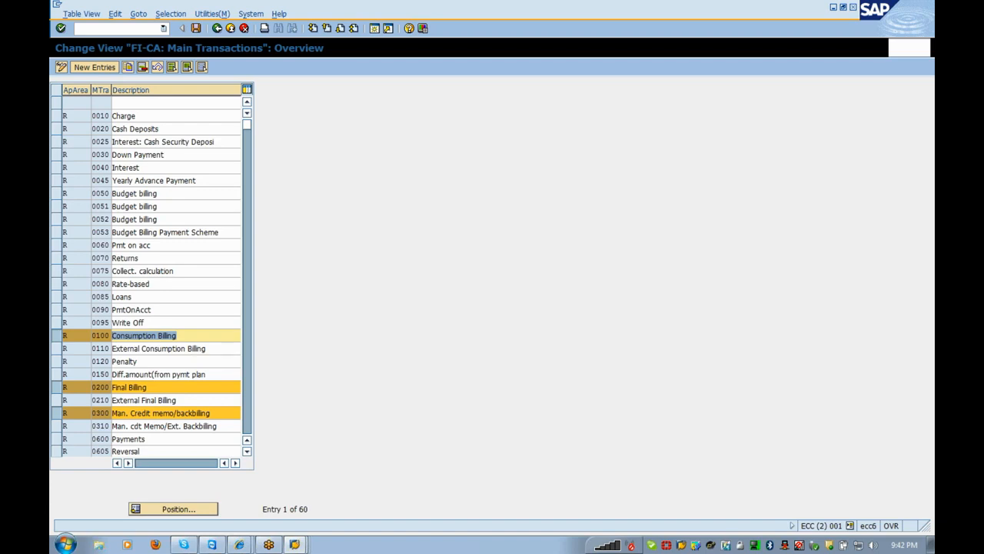
{"action": "left_click", "coordinate": [99, 336]}
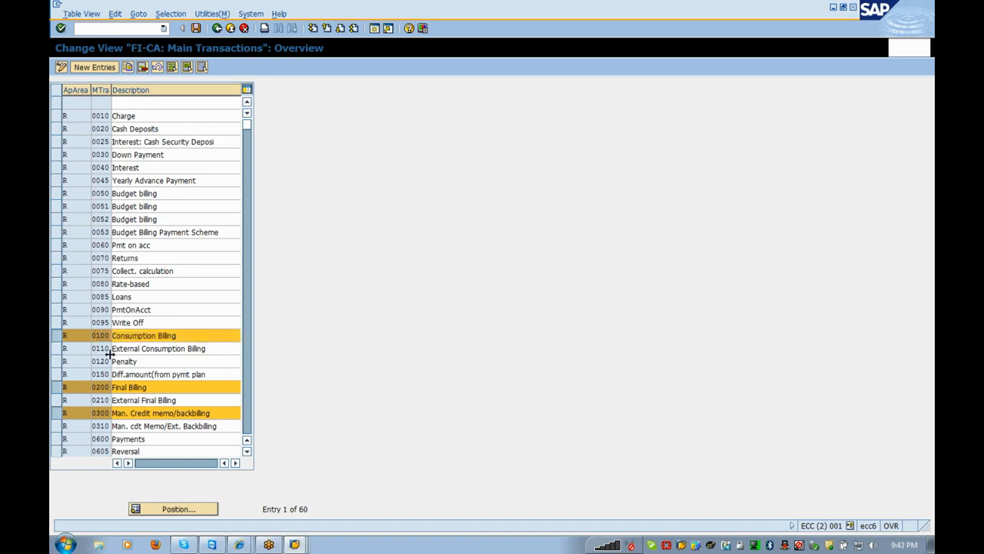
{"action": "left_click_drag", "start_coordinate": [147, 388], "coordinate": [112, 388]}
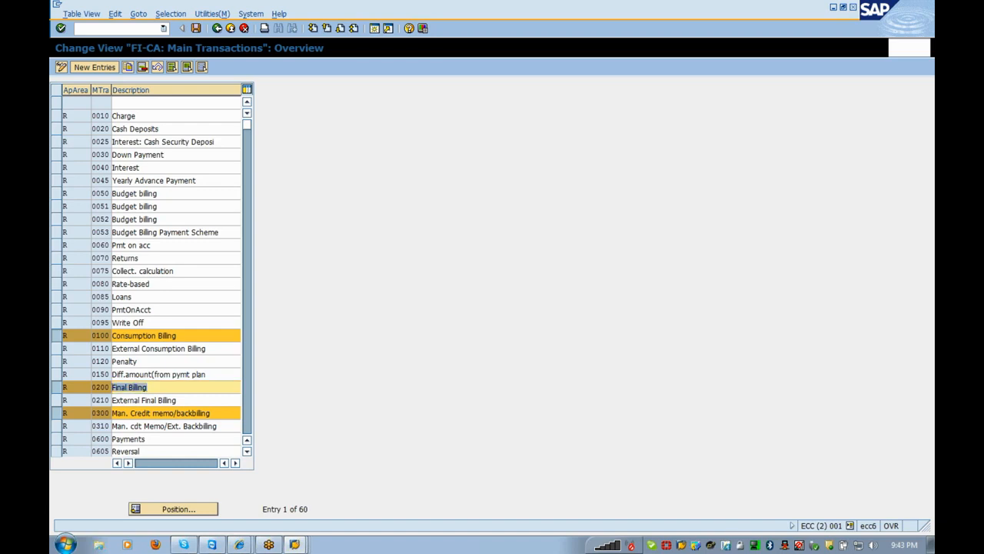
{"action": "left_click", "coordinate": [100, 387]}
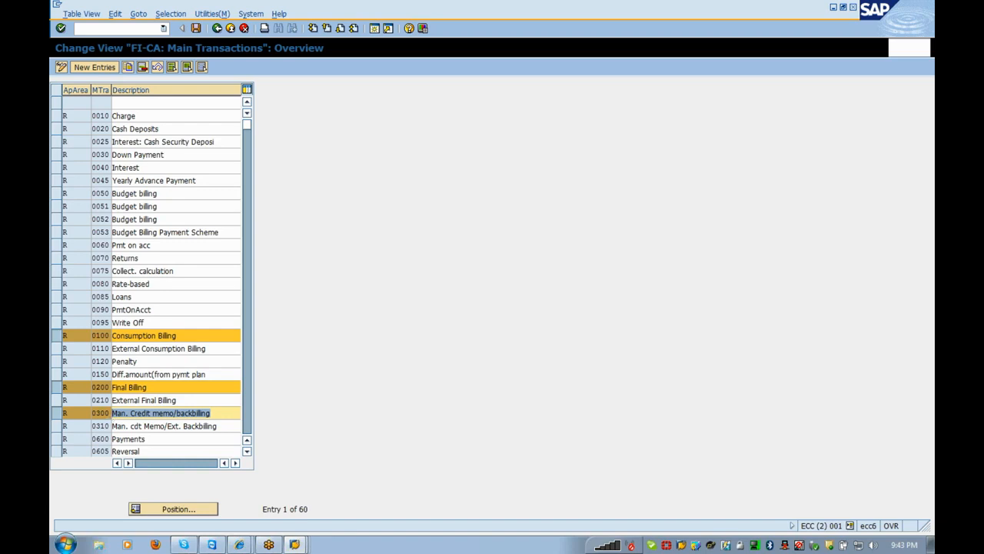
{"action": "left_click", "coordinate": [230, 29]}
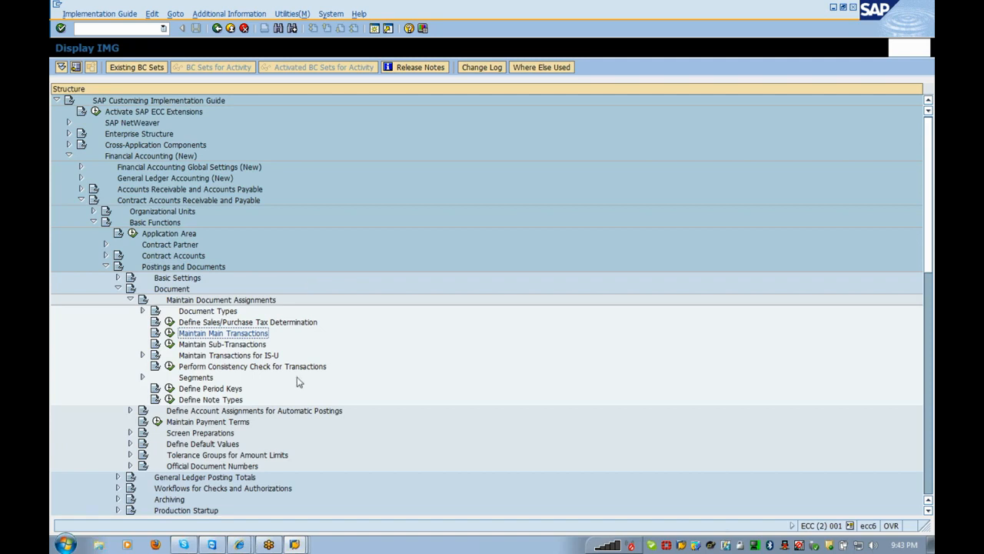
- Execute Maintain Sub-Transactions to list all 170 Utility sub-transactions
{"action": "left_click", "coordinate": [170, 343]}
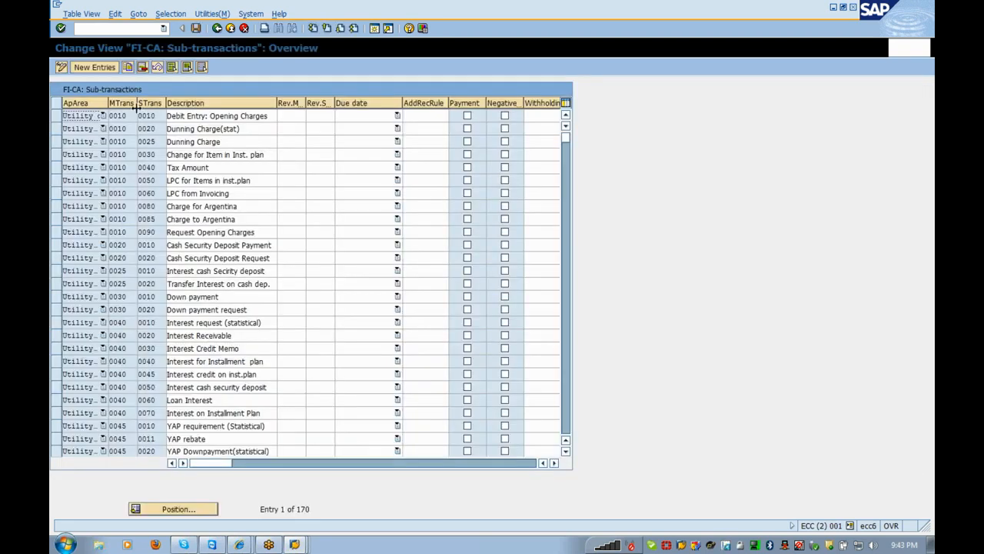
- Add a Utility company row for main transaction 0100 with sub-transaction CONC
{"action": "left_click", "coordinate": [98, 68]}
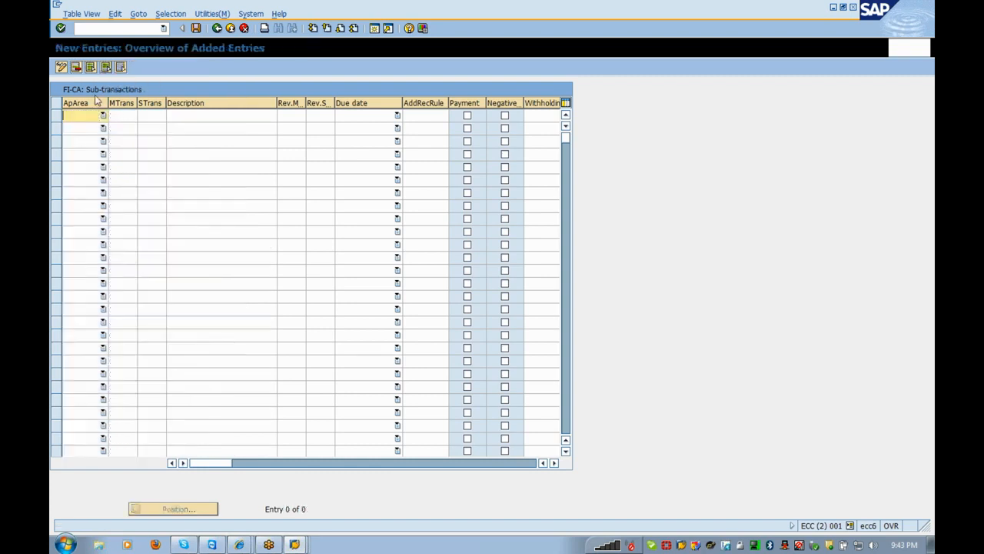
{"action": "left_click", "coordinate": [103, 115]}
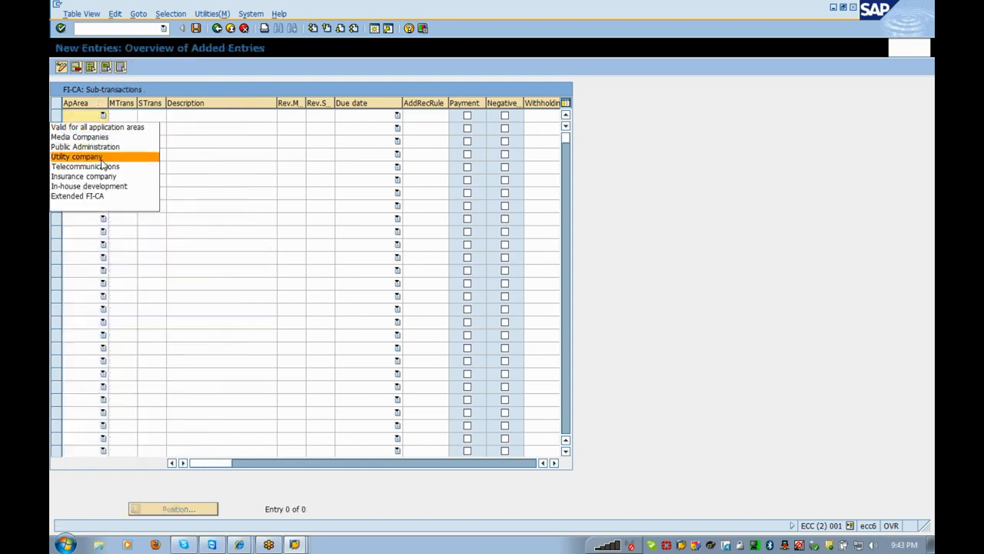
{"action": "left_click", "coordinate": [101, 158]}
{"action": "type", "text": "01"}
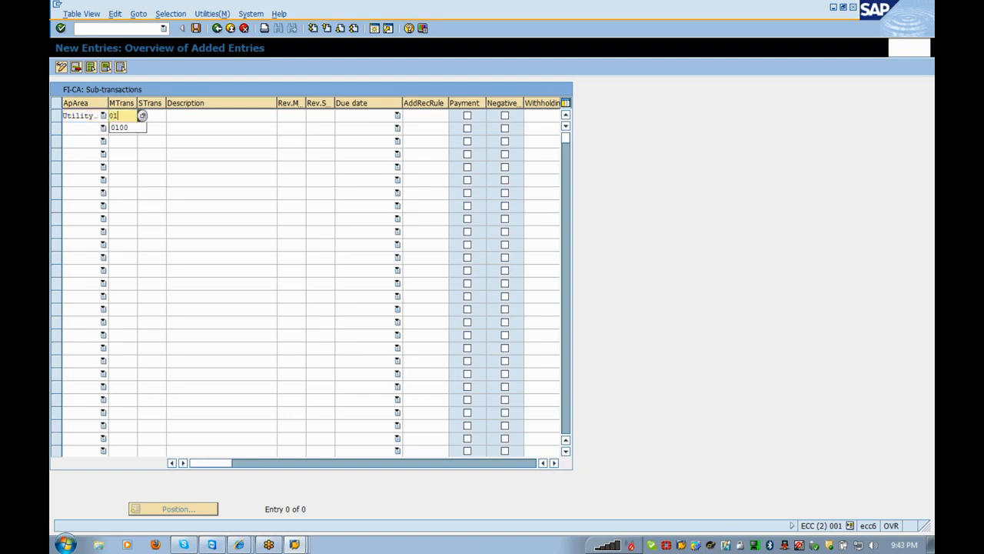
{"action": "type", "text": "00"}
{"action": "key", "text": "Tab"}
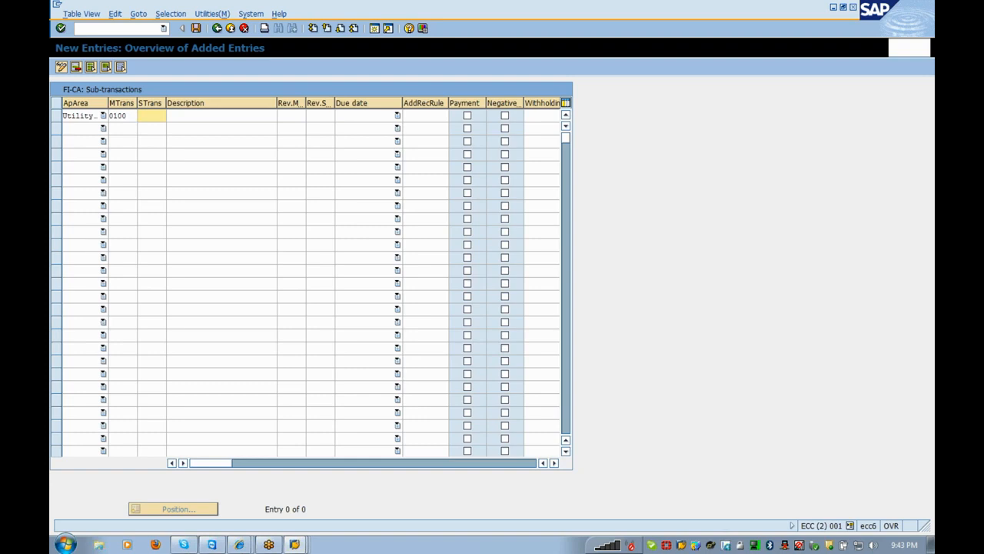
{"action": "type", "text": "C"}
{"action": "type", "text": "O"}
{"action": "type", "text": "R"}
{"action": "type", "text": "C"}
{"action": "type", "text": "C"}
{"action": "key", "text": "shift+Left"}
{"action": "key", "text": "shift+Left"}
{"action": "key", "text": "shift+Left"}
{"action": "left_click", "coordinate": [156, 115]}
- Add a second Utility company row for 0100 with sub-transaction COND, confirm and save
{"action": "left_click", "coordinate": [90, 128]}
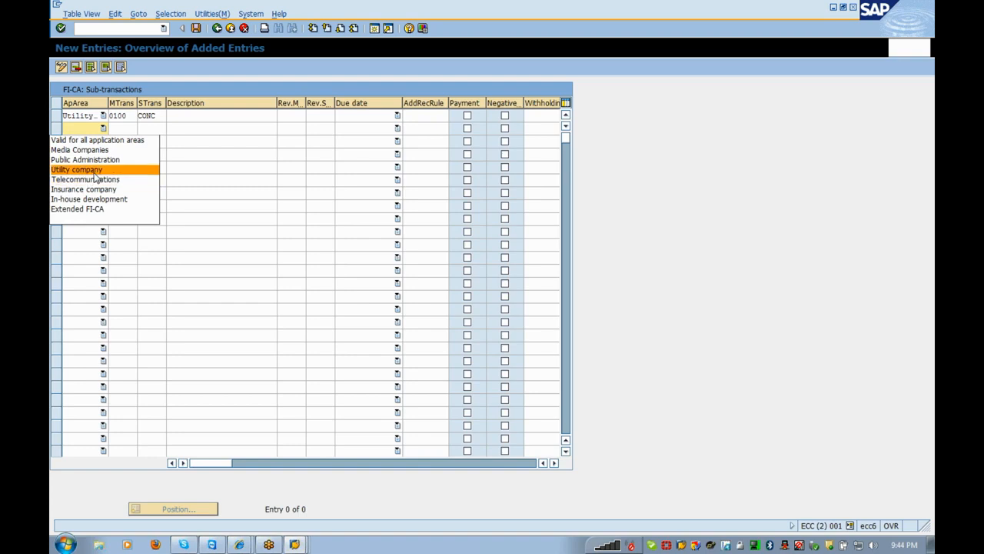
{"action": "left_click", "coordinate": [94, 173]}
{"action": "key", "text": "Tab"}
{"action": "type", "text": "010"}
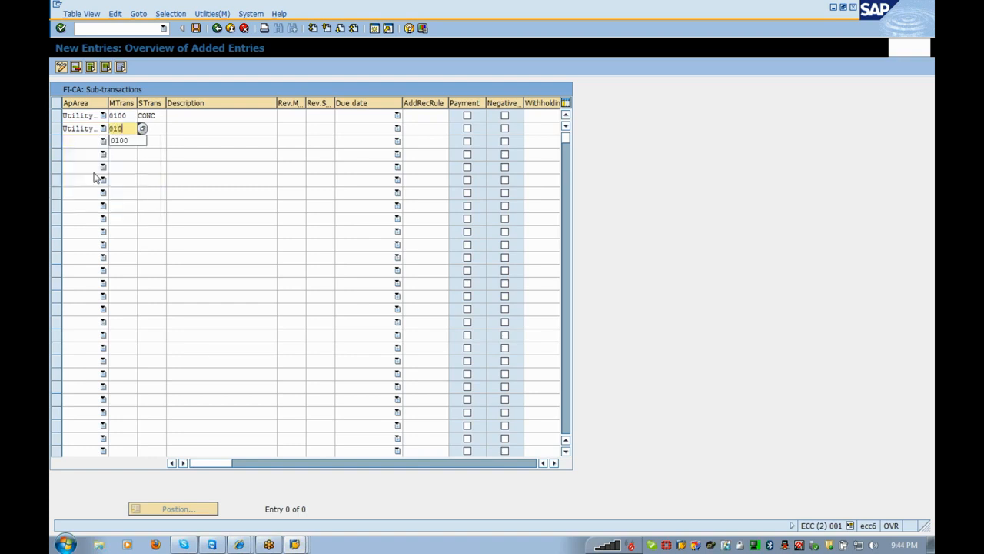
{"action": "type", "text": "0"}
{"action": "key", "text": "Tab"}
{"action": "type", "text": "co"}
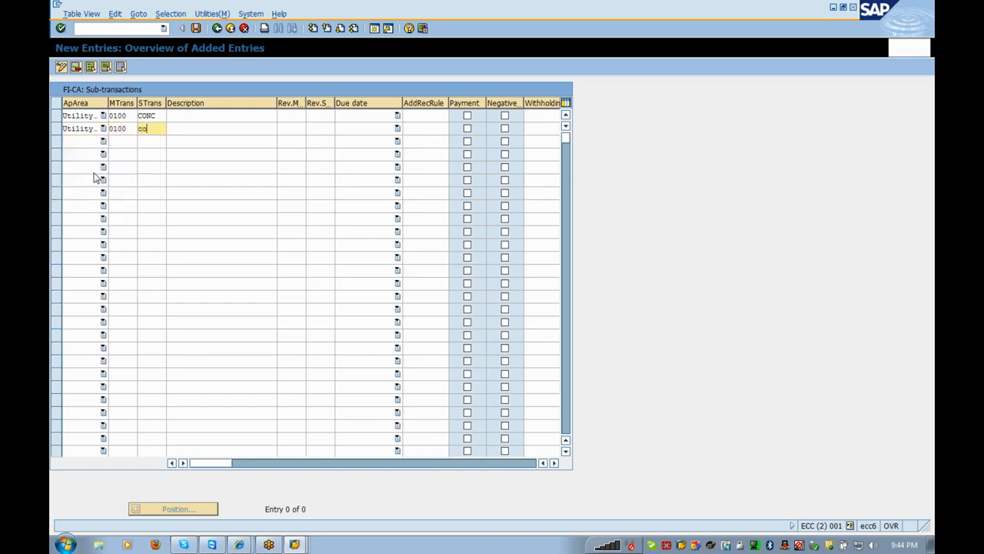
{"action": "type", "text": "nc"}
{"action": "key", "text": "BackSpace"}
{"action": "key", "text": "BackSpace"}
{"action": "key", "text": "BackSpace"}
{"action": "key", "text": "BackSpace"}
{"action": "type", "text": "cond"}
{"action": "key", "text": "Return"}
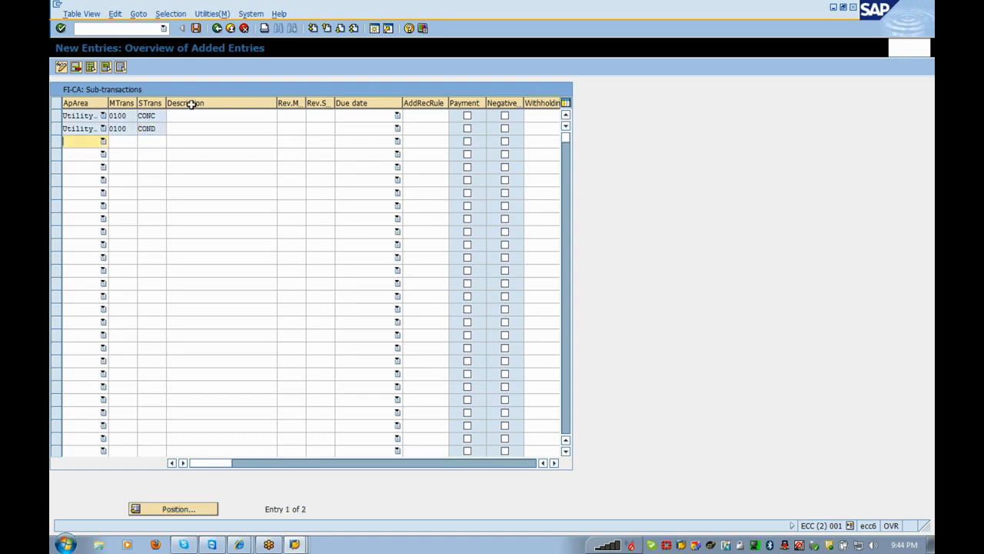
{"action": "left_click", "coordinate": [196, 28]}
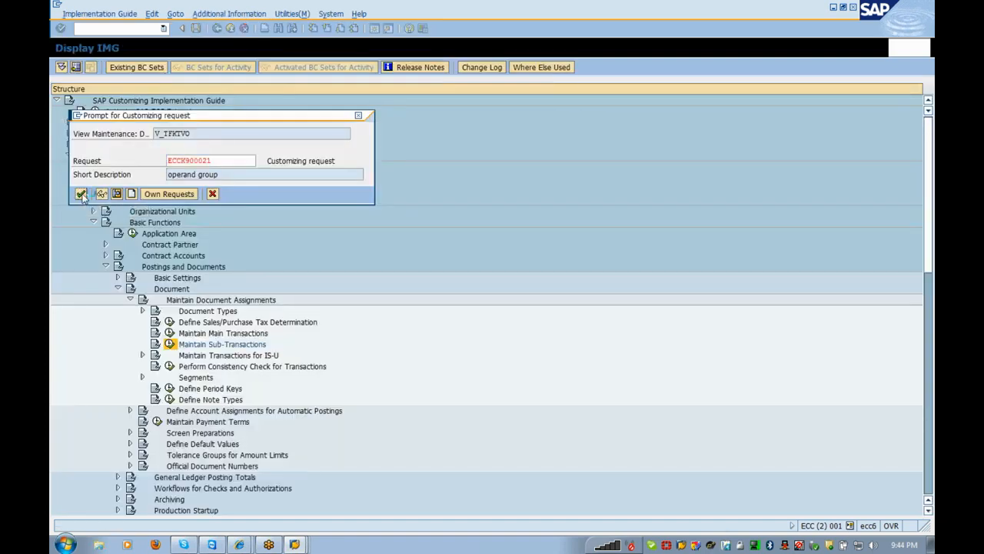
- Confirm the customizing request, return to the IMG, and run Maintain Transactions for Charges
{"action": "left_click", "coordinate": [81, 194]}
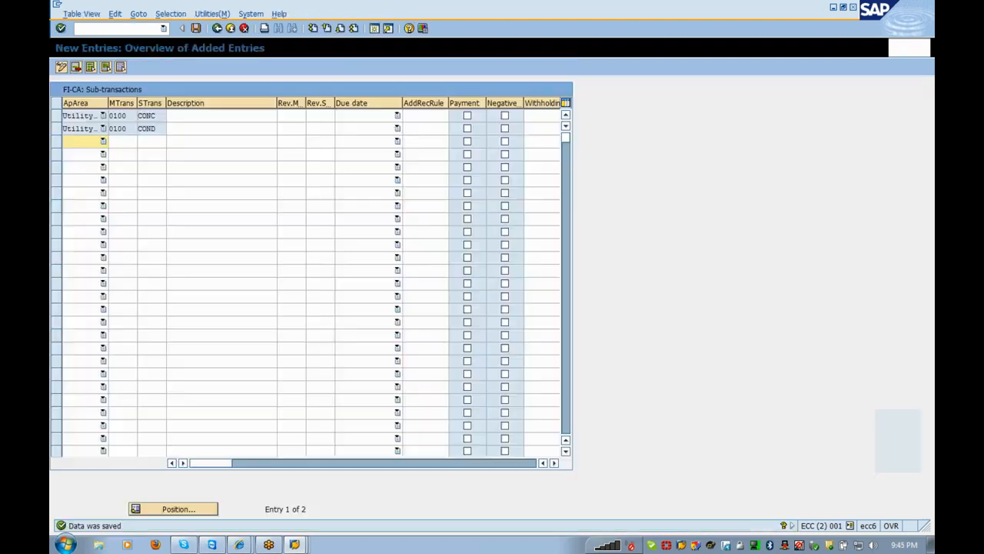
{"action": "left_click", "coordinate": [230, 28]}
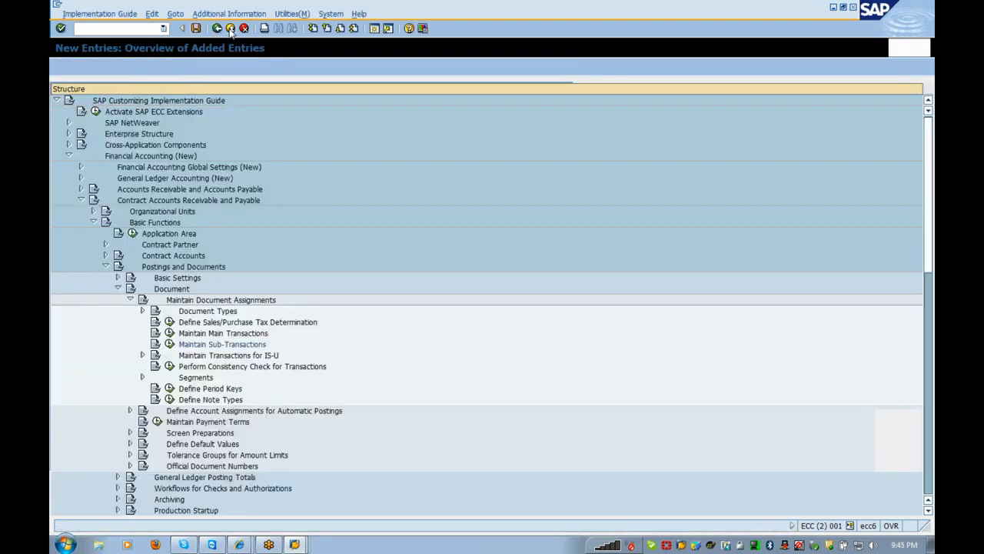
{"action": "left_click", "coordinate": [212, 356]}
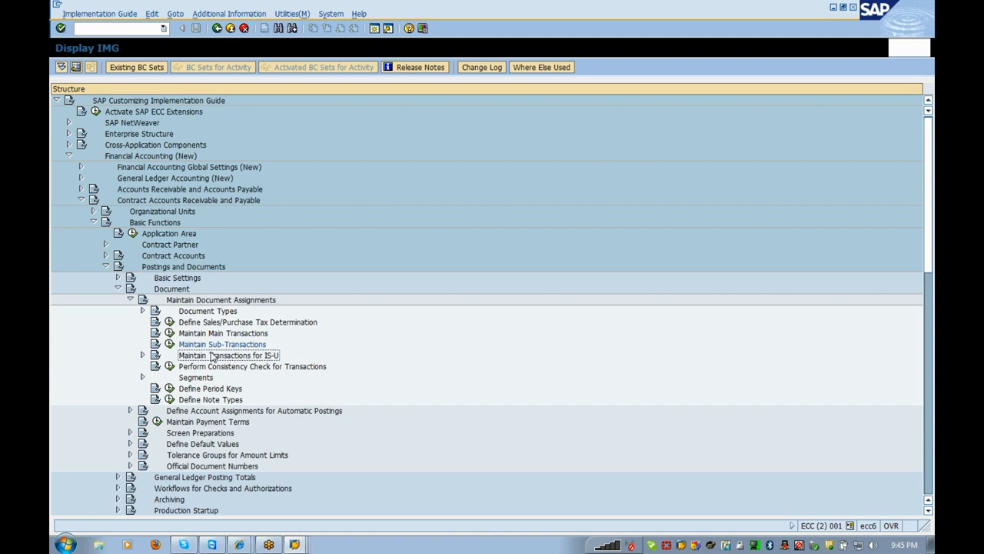
{"action": "double_click", "coordinate": [211, 356]}
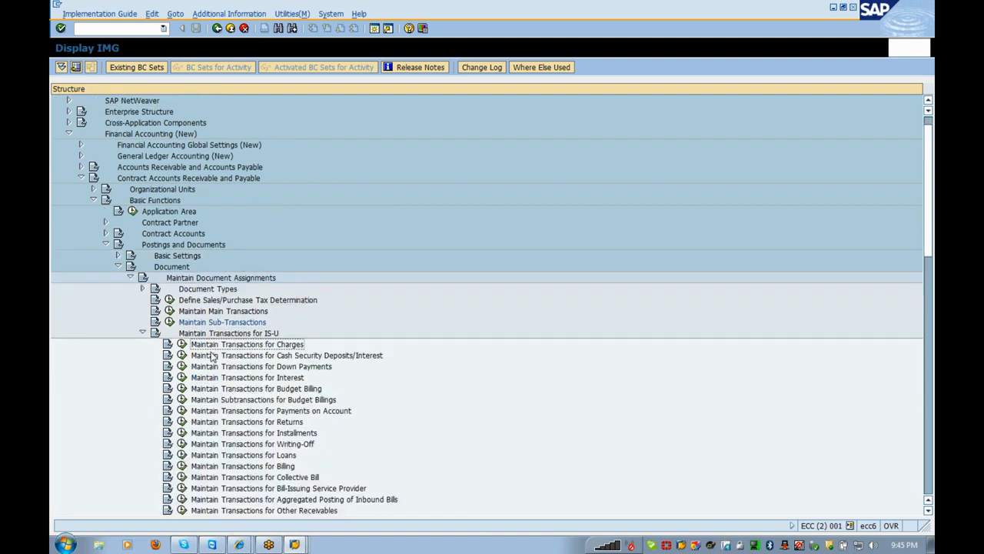
{"action": "key", "text": "Left"}
{"action": "key", "text": "Return"}
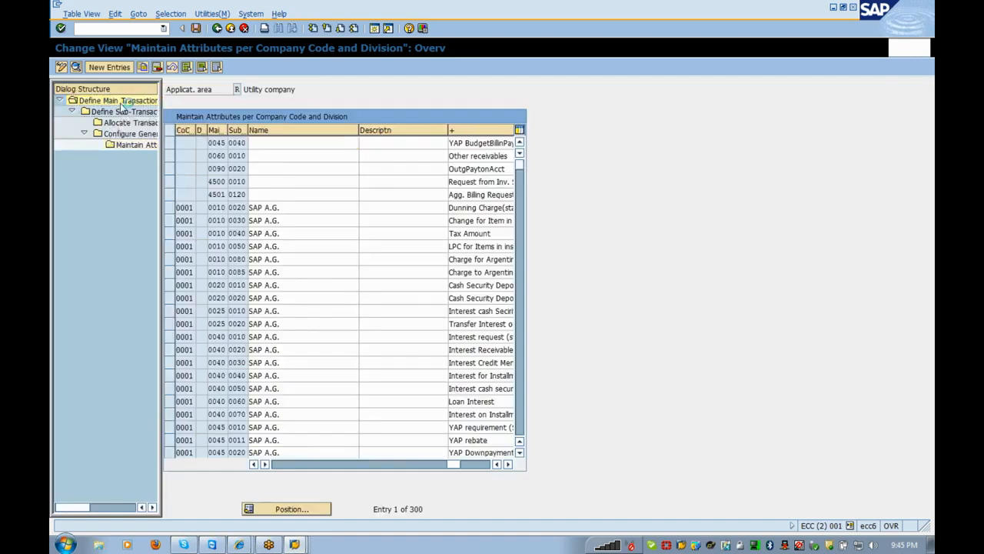
- Open the sub-transactions of main transaction 0100 Consumption Billing
{"action": "double_click", "coordinate": [122, 107]}
{"action": "left_click", "coordinate": [174, 363]}
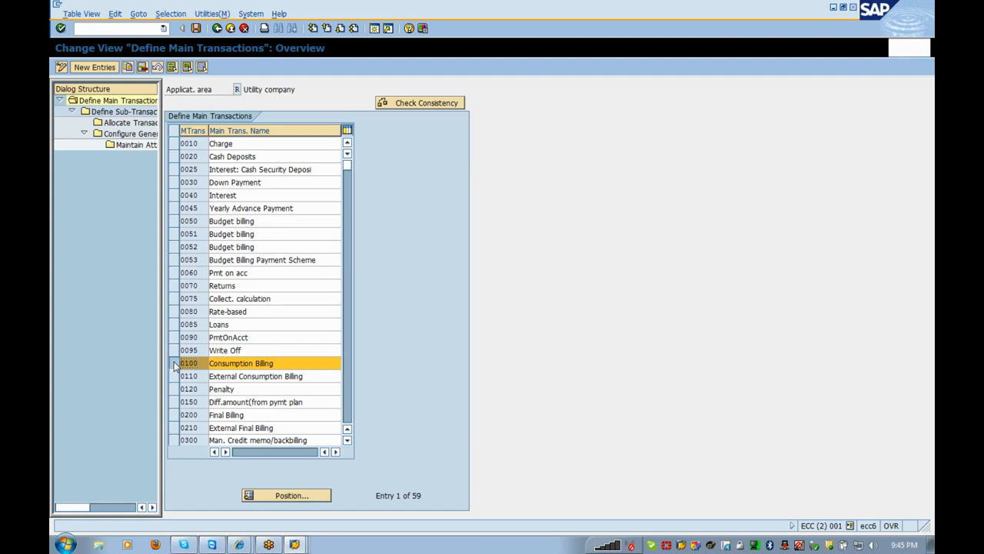
{"action": "double_click", "coordinate": [127, 112]}
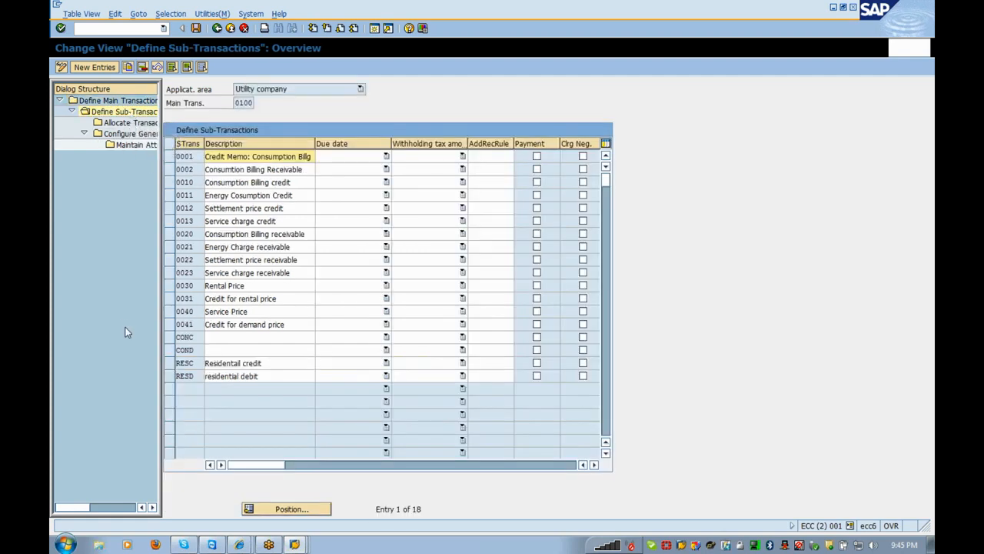
{"action": "left_click", "coordinate": [167, 365]}
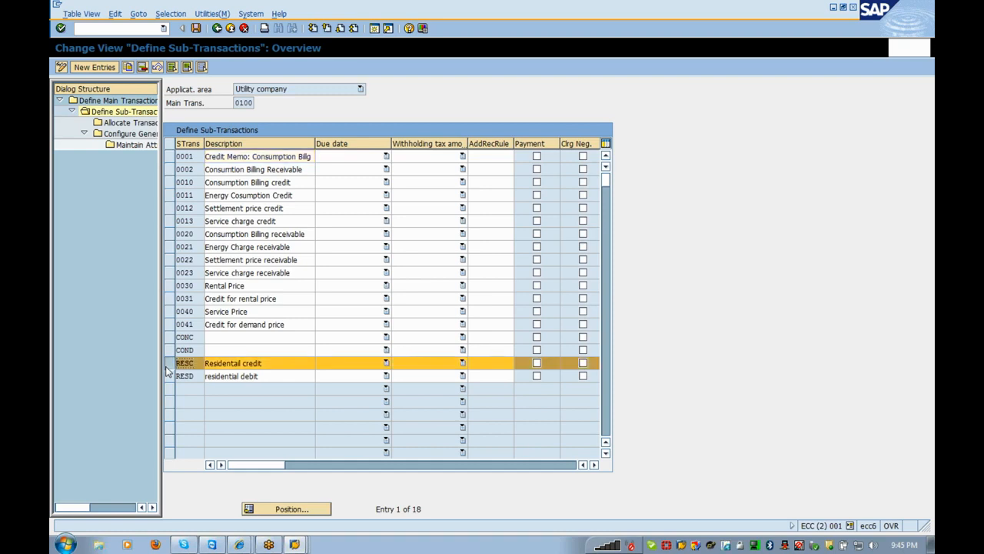
{"action": "left_click", "coordinate": [169, 363]}
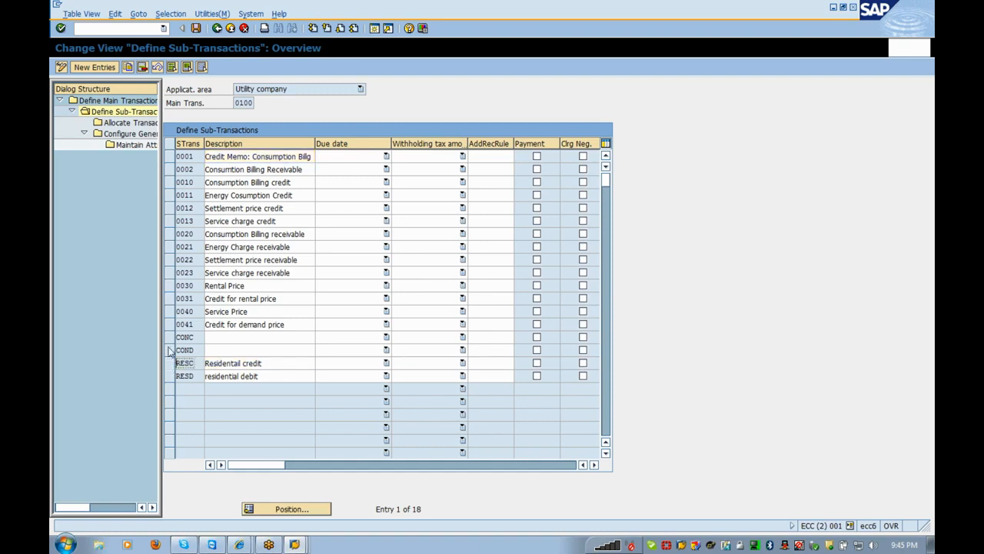
- Describe CONC as 'Consumption Credit' and COND as 'Consumption Debit', then select CONC
{"action": "left_click", "coordinate": [238, 337]}
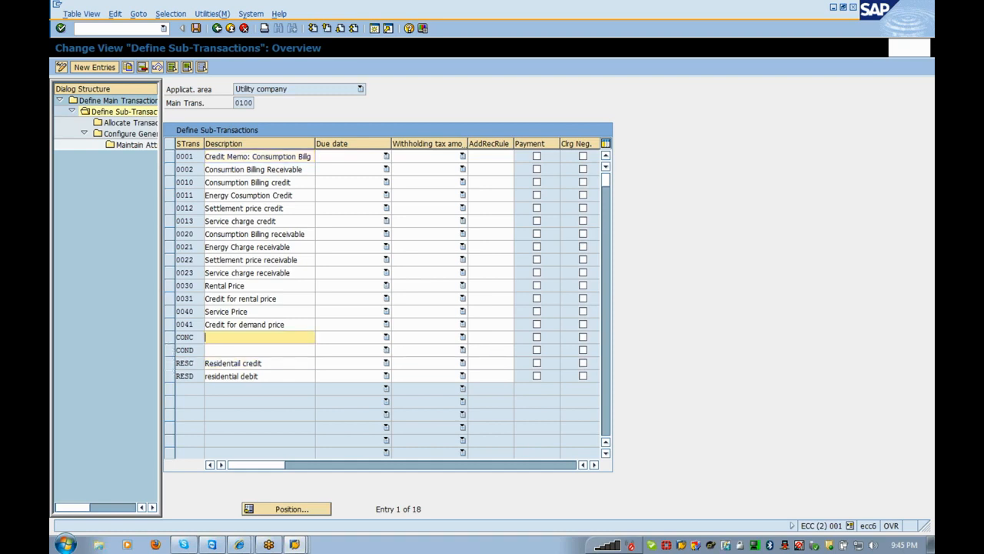
{"action": "type", "text": "Consumption Credit"}
{"action": "left_click_drag", "start_coordinate": [273, 337], "coordinate": [82, 359]}
{"action": "key", "text": "ctrl+c"}
{"action": "left_click", "coordinate": [206, 350]}
{"action": "key", "text": "ctrl+v"}
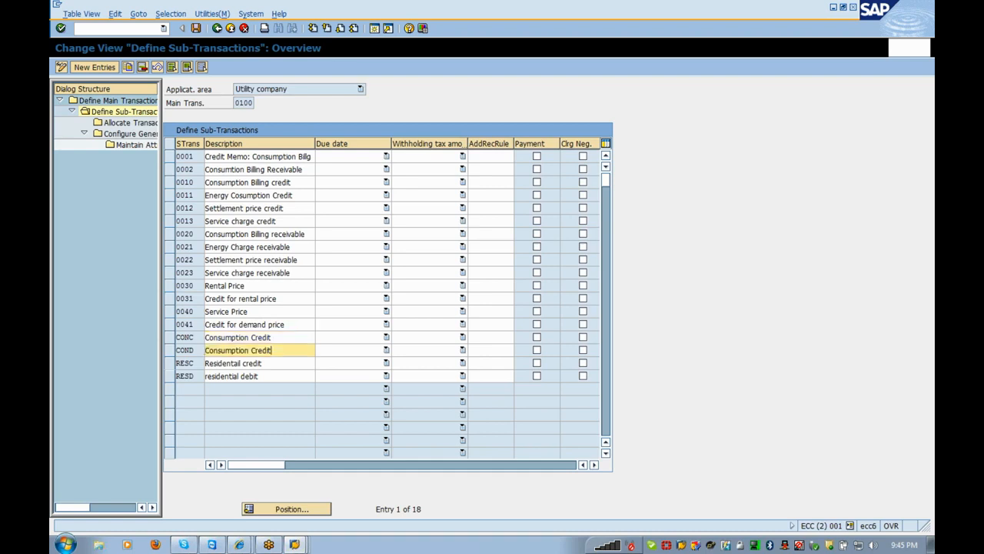
{"action": "key", "text": "BackSpace"}
{"action": "key", "text": "BackSpace"}
{"action": "key", "text": "BackSpace"}
{"action": "key", "text": "BackSpace"}
{"action": "key", "text": "BackSpace"}
{"action": "key", "text": "BackSpace"}
{"action": "type", "text": "Debit"}
{"action": "left_click", "coordinate": [172, 340]}
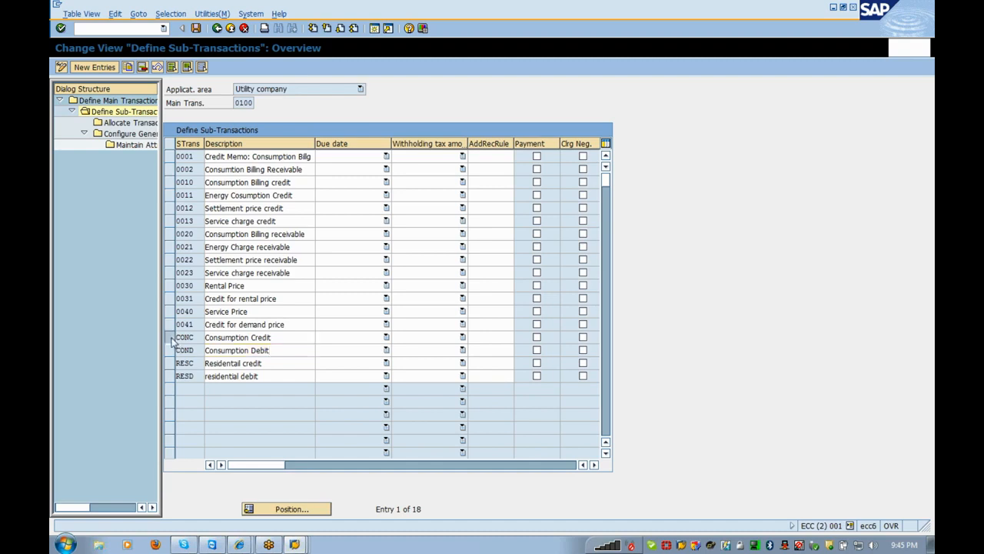
- Open CONC's attributes per company code and division and start an entry for company code 0001, division 01
{"action": "double_click", "coordinate": [131, 134]}
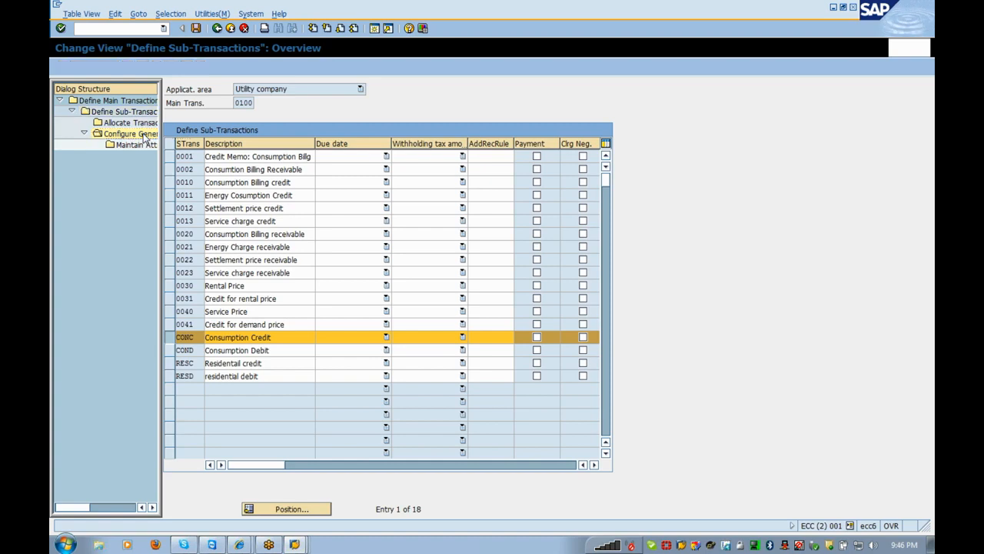
{"action": "left_click", "coordinate": [171, 145]}
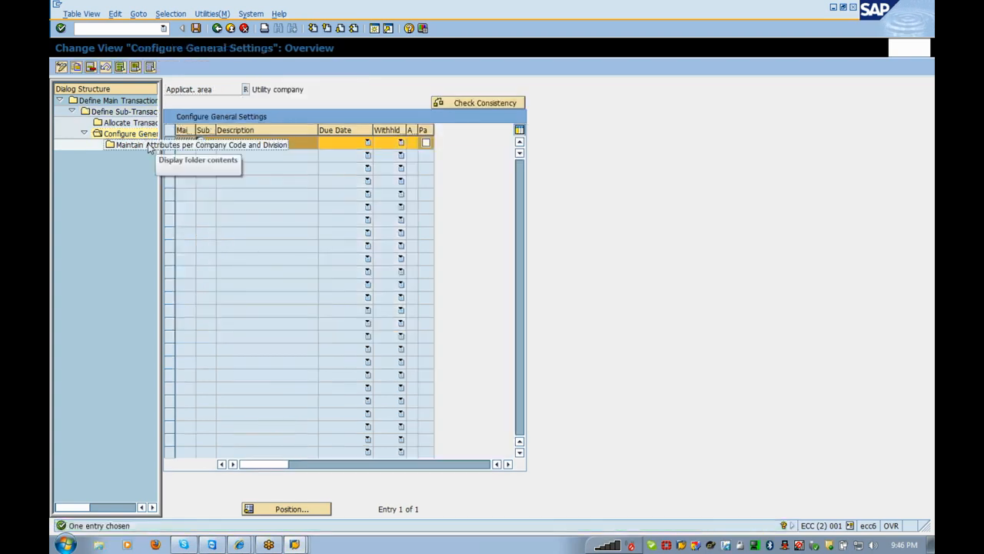
{"action": "double_click", "coordinate": [148, 147]}
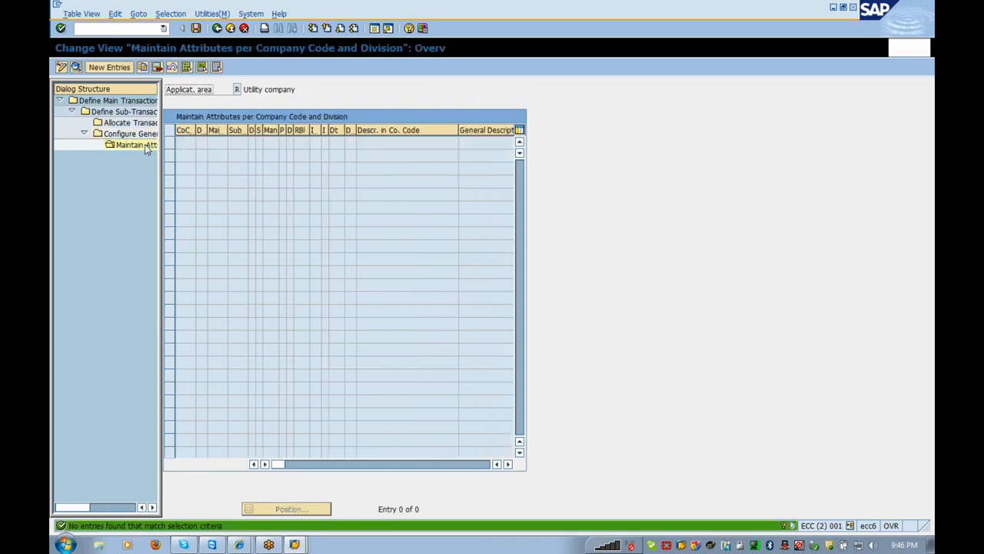
{"action": "left_click", "coordinate": [95, 68]}
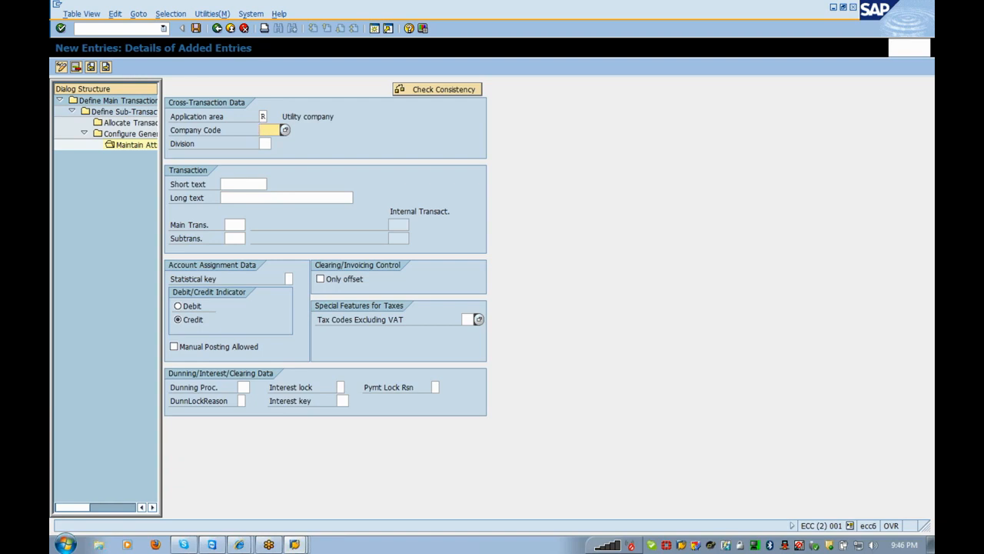
{"action": "type", "text": "0001"}
{"action": "key", "text": "Tab"}
{"action": "type", "text": "01"}
- Fill long text 'Consumption Credit', main transaction 0100, sub-transaction CONC, and save to the request
{"action": "left_click", "coordinate": [261, 197]}
{"action": "key", "text": "ctrl+v"}
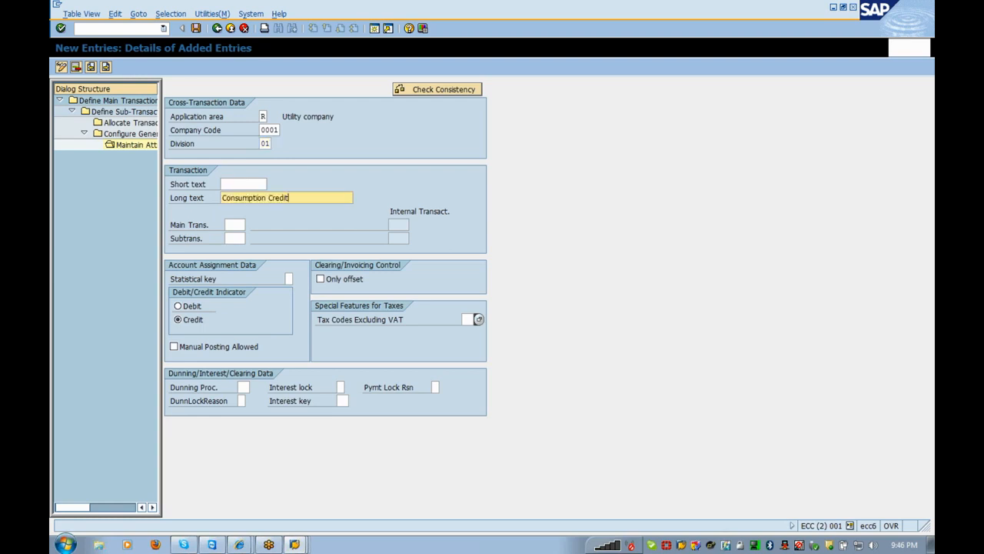
{"action": "left_click", "coordinate": [234, 225]}
{"action": "type", "text": "0100"}
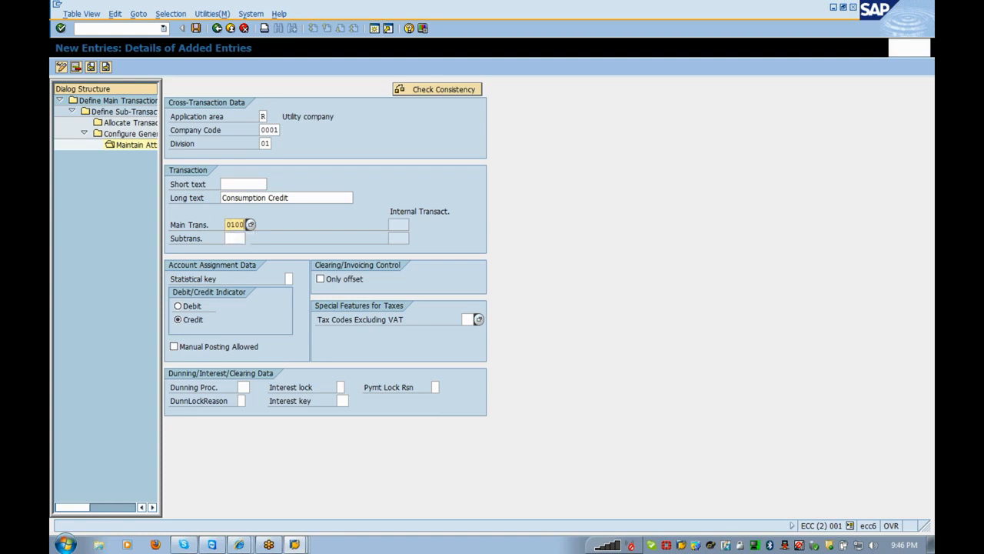
{"action": "left_click", "coordinate": [234, 238]}
{"action": "type", "text": "CONC"}
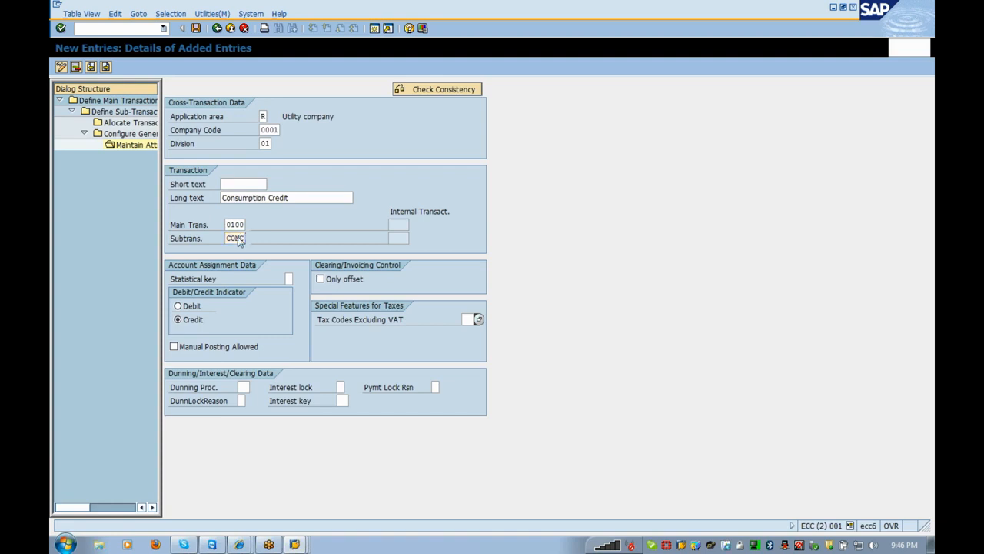
{"action": "key", "text": "Return"}
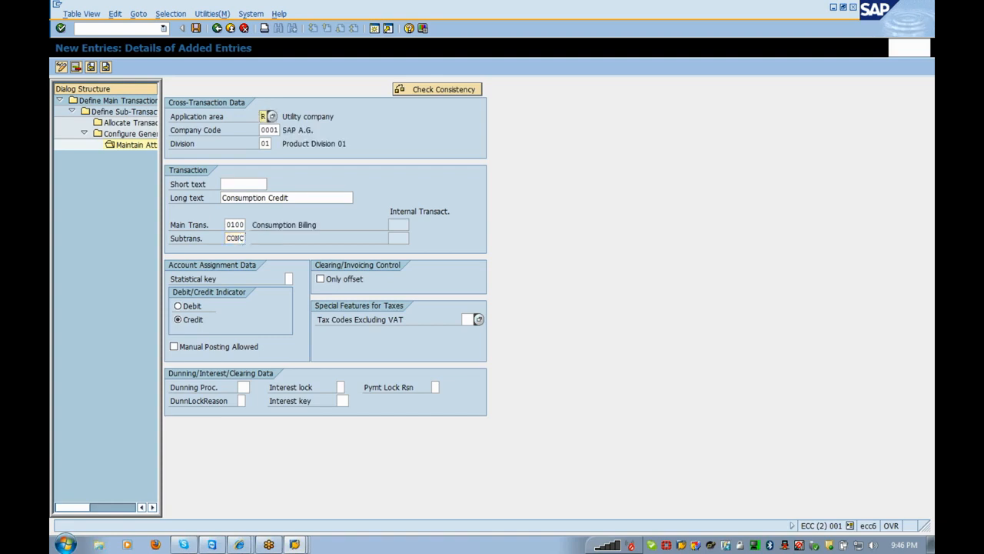
{"action": "left_click", "coordinate": [196, 29]}
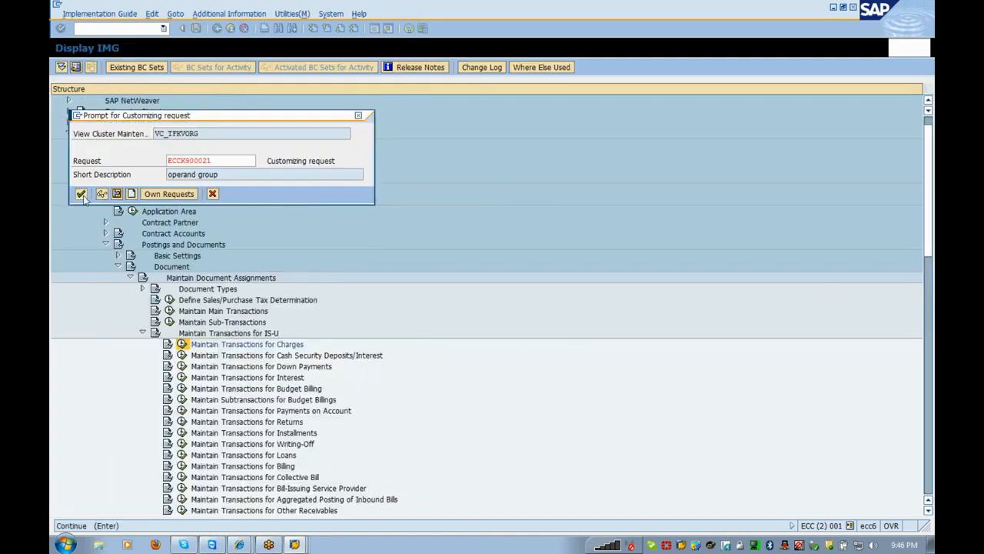
{"action": "left_click", "coordinate": [81, 195]}
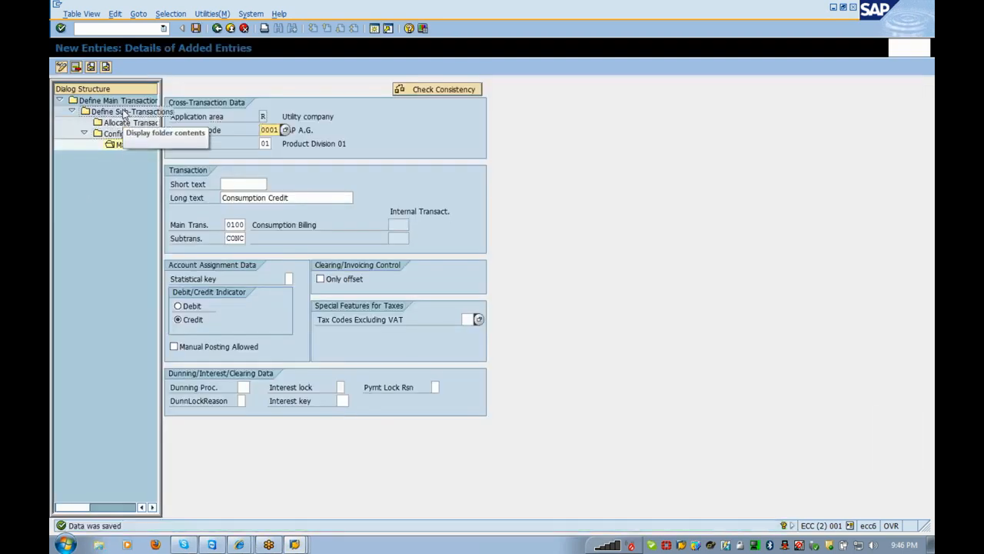
- Open the attributes per company code and division for sub-transaction COND and start a new entry
{"action": "double_click", "coordinate": [128, 106]}
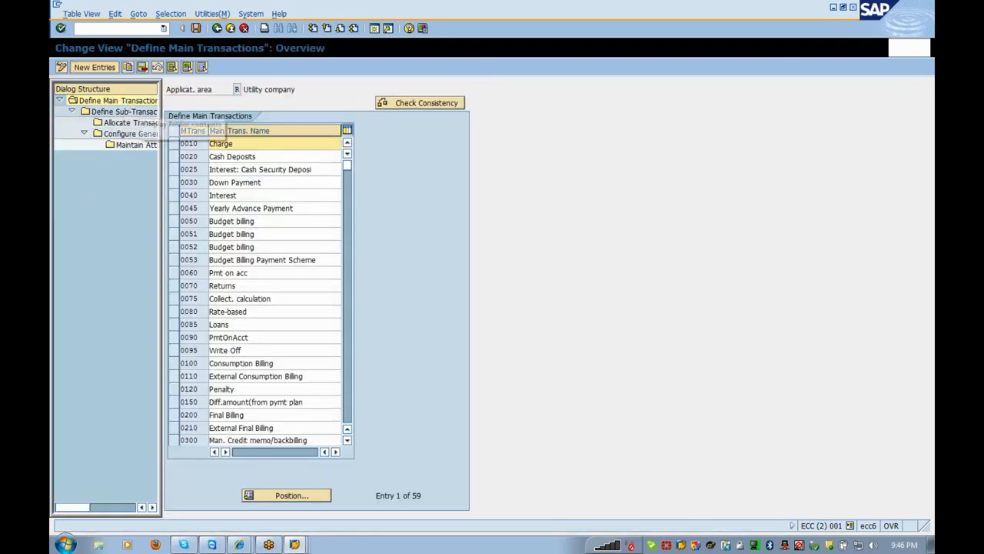
{"action": "left_click", "coordinate": [177, 364]}
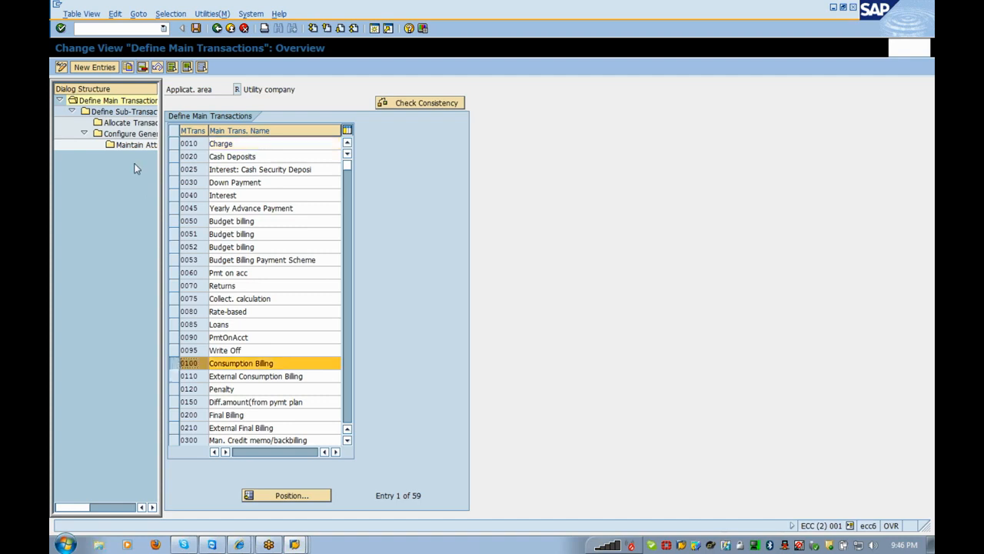
{"action": "left_click", "coordinate": [126, 113]}
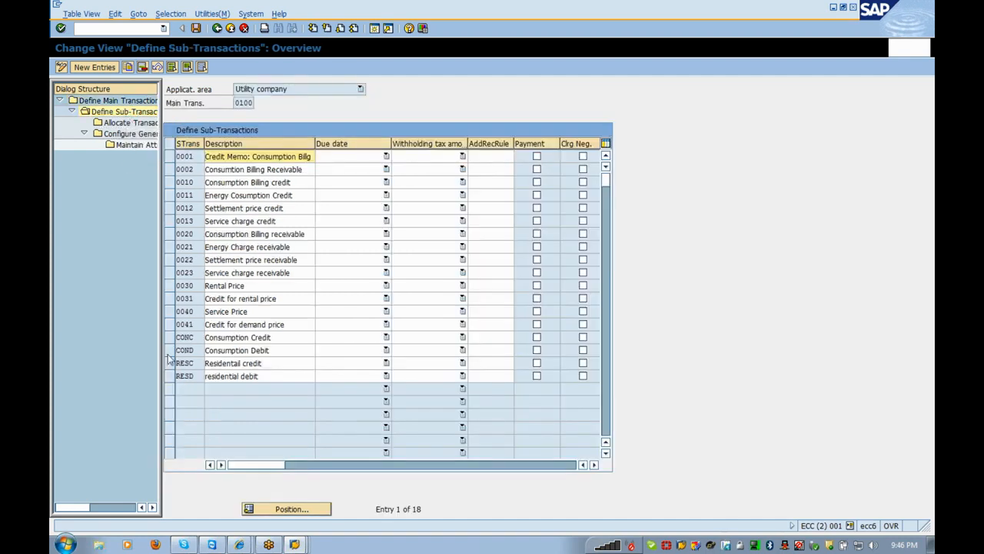
{"action": "left_click", "coordinate": [170, 352]}
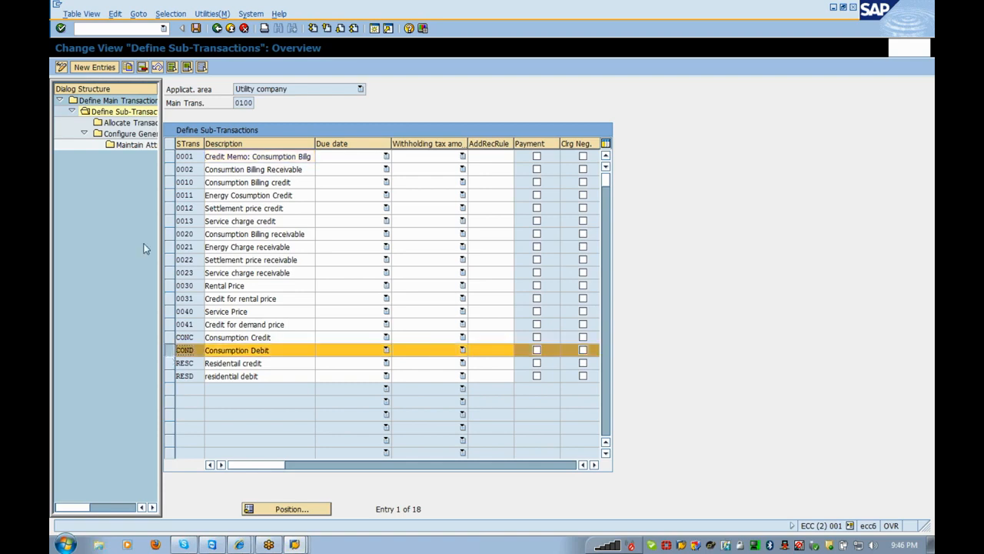
{"action": "double_click", "coordinate": [127, 133]}
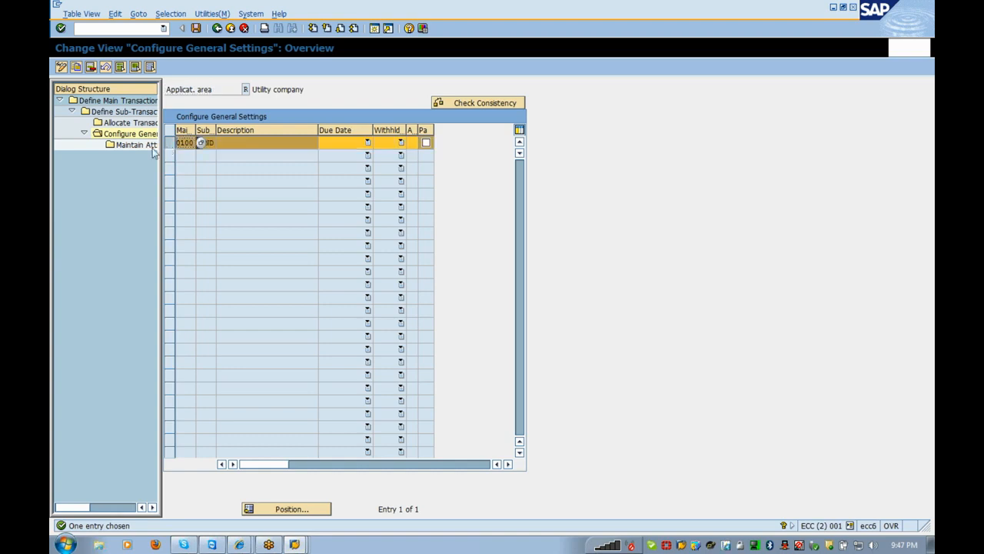
{"action": "double_click", "coordinate": [130, 144]}
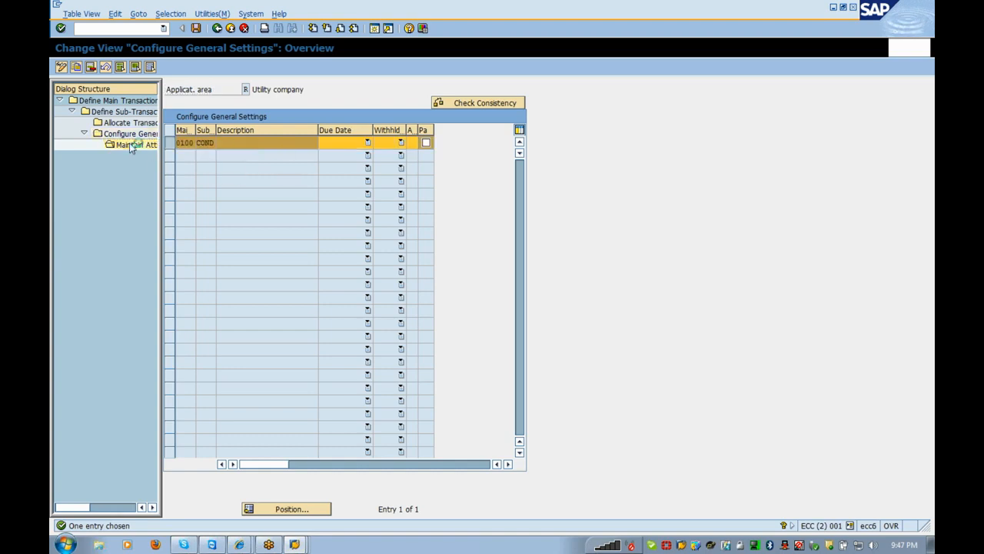
{"action": "left_click", "coordinate": [115, 68]}
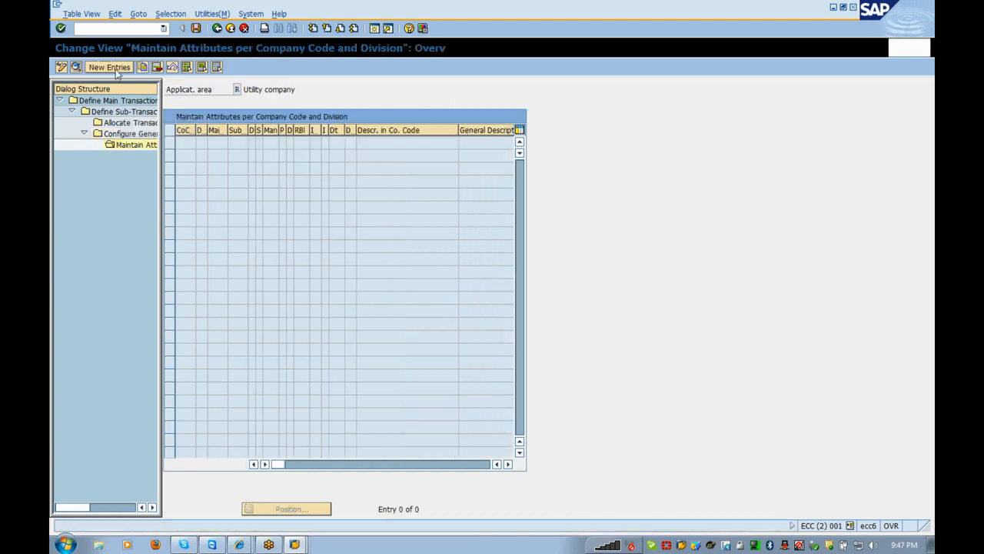
- Fill company code 0001, division 01 and long text 'Consumption Debit'
{"action": "key", "text": "Tab"}
{"action": "key", "text": "Down"}
{"action": "key", "text": "Return"}
{"action": "key", "text": "Tab"}
{"action": "key", "text": "Down"}
{"action": "key", "text": "Return"}
{"action": "key", "text": "Tab"}
{"action": "key", "text": "Tab"}
{"action": "key", "text": "Down"}
{"action": "key", "text": "Return"}
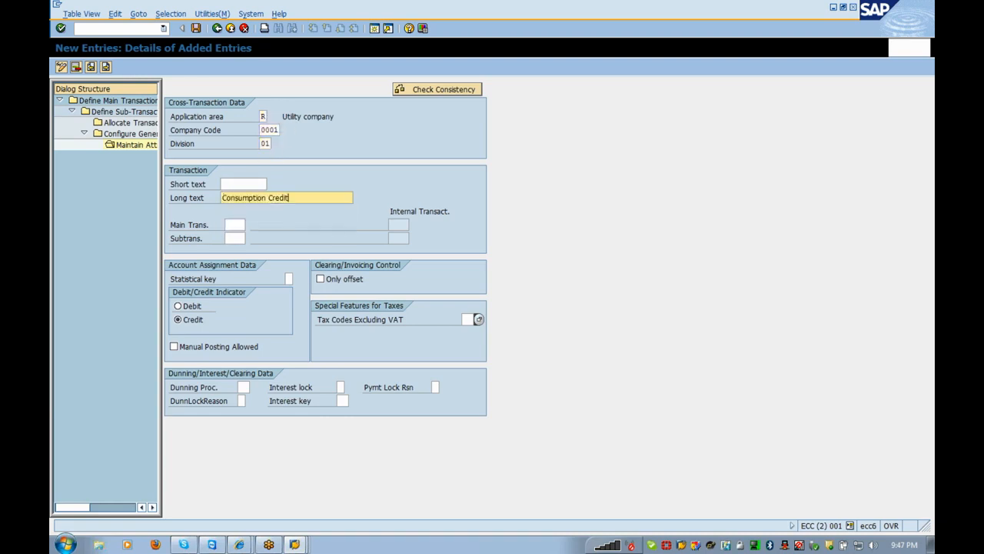
{"action": "key", "text": "BackSpace"}
{"action": "key", "text": "BackSpace"}
{"action": "key", "text": "BackSpace"}
{"action": "key", "text": "BackSpace"}
{"action": "key", "text": "BackSpace"}
{"action": "key", "text": "BackSpace"}
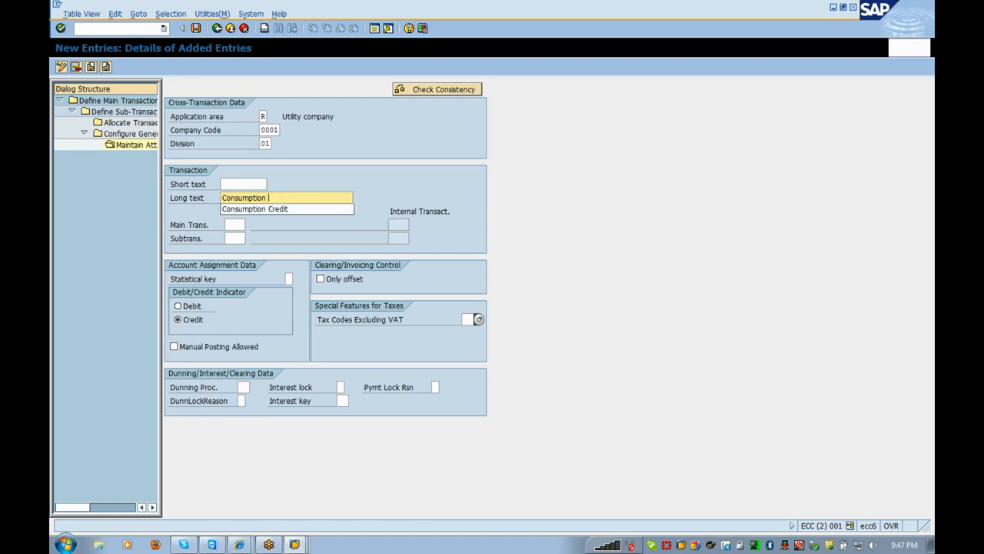
{"action": "type", "text": "Debit"}
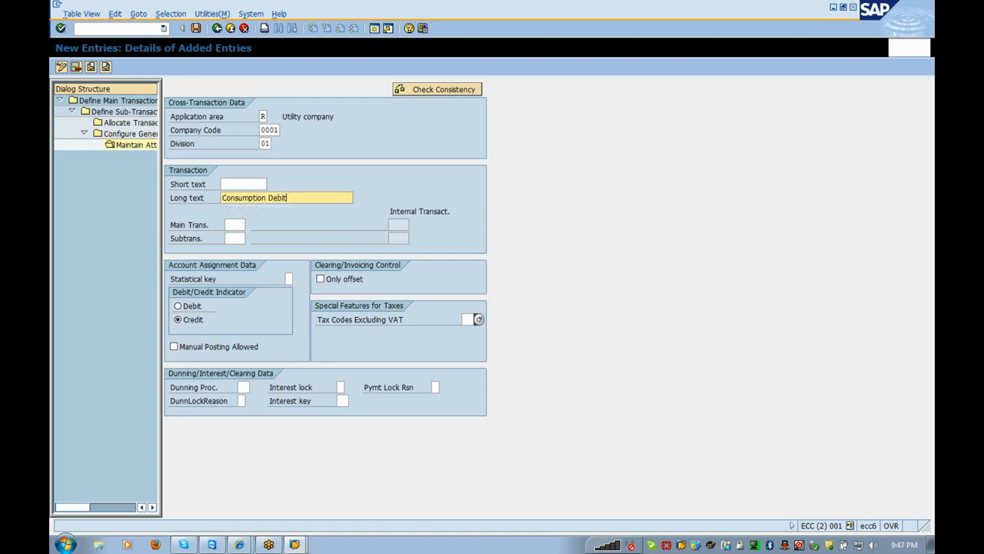
- Enter main transaction 0100, sub-transaction COND, mark the debit indicator, and validate
{"action": "key", "text": "Tab"}
{"action": "type", "text": "0100"}
{"action": "key", "text": "Tab"}
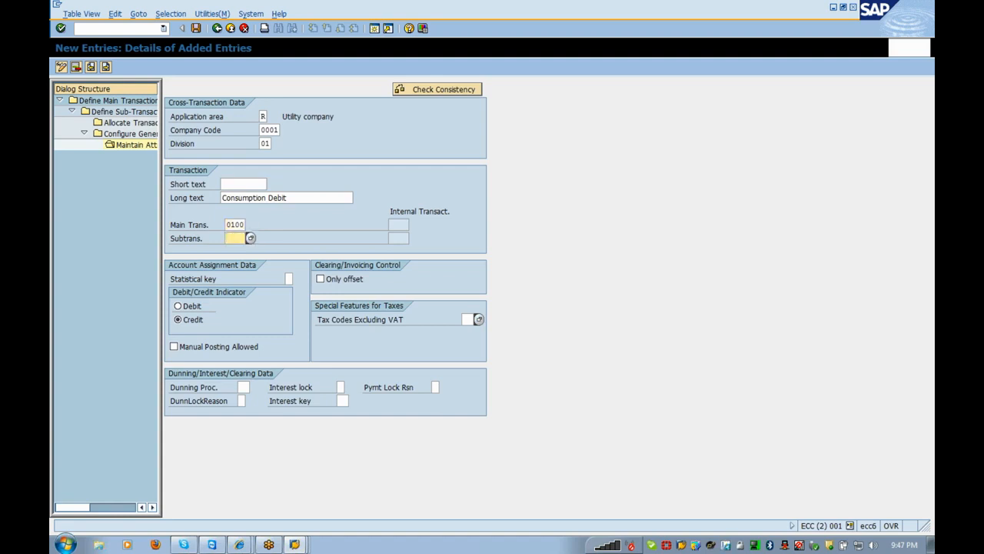
{"action": "type", "text": "COND"}
{"action": "left_click", "coordinate": [198, 307]}
{"action": "left_click", "coordinate": [198, 307]}
{"action": "key", "text": "Return"}
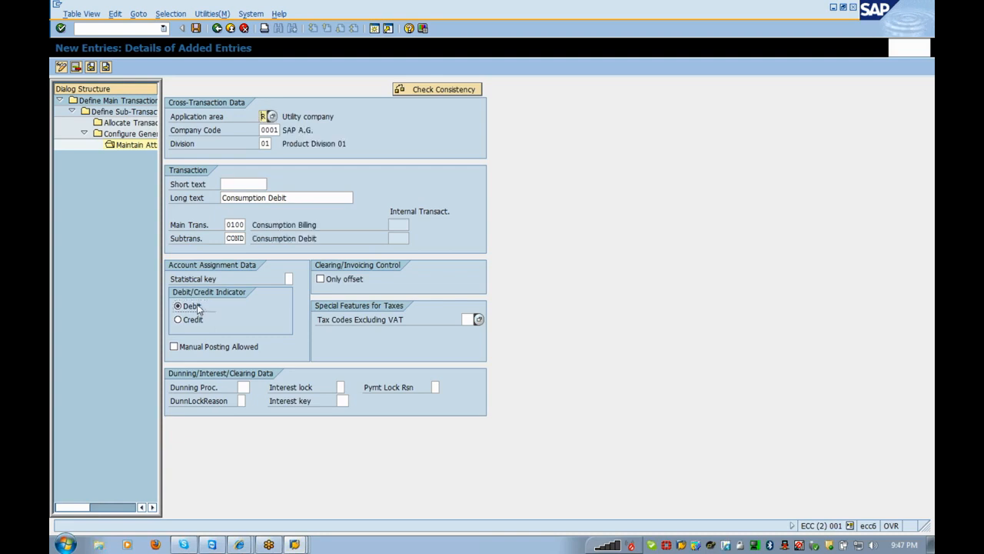
- Save the Consumption Debit attributes entry and open the sub-transactions maintenance list
{"action": "left_click", "coordinate": [196, 29]}
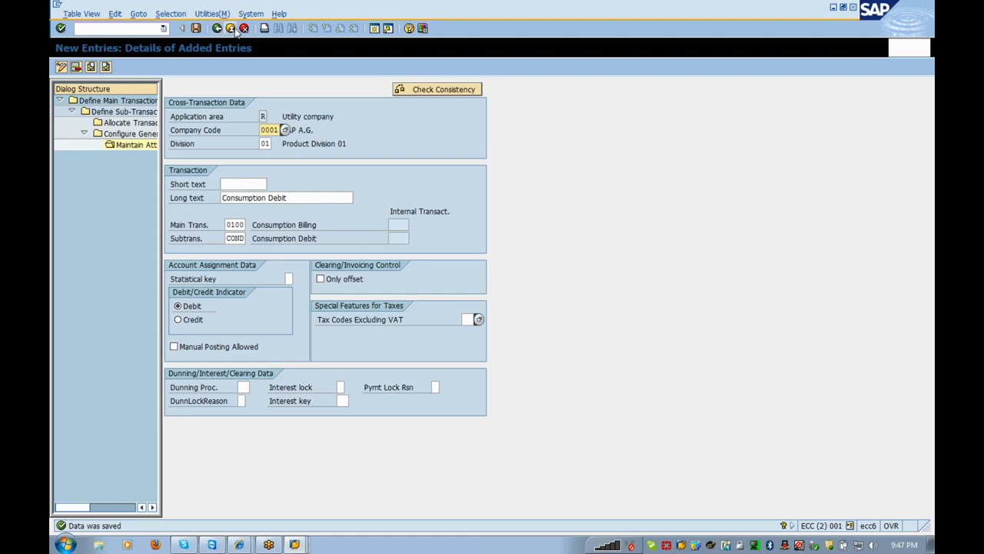
{"action": "left_click", "coordinate": [235, 29]}
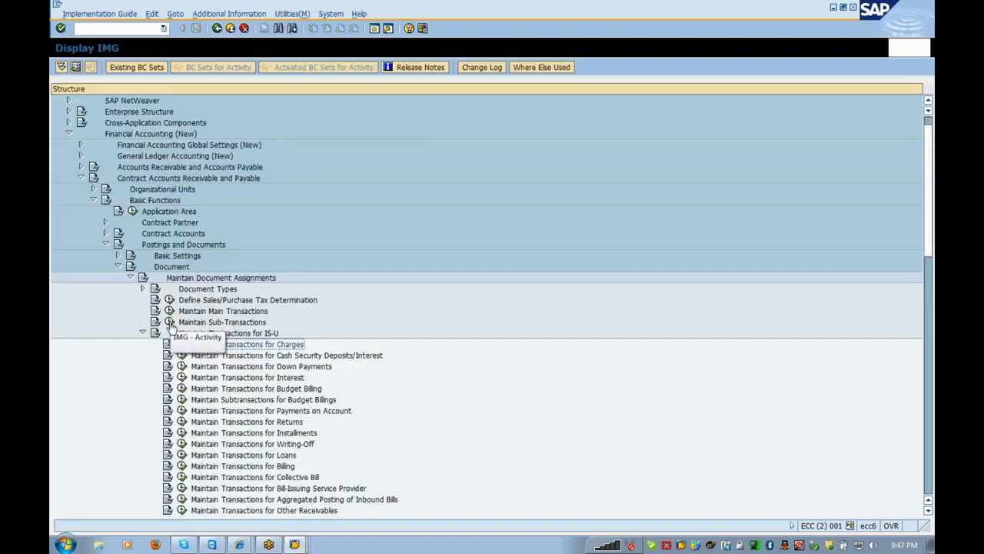
{"action": "left_click", "coordinate": [170, 322]}
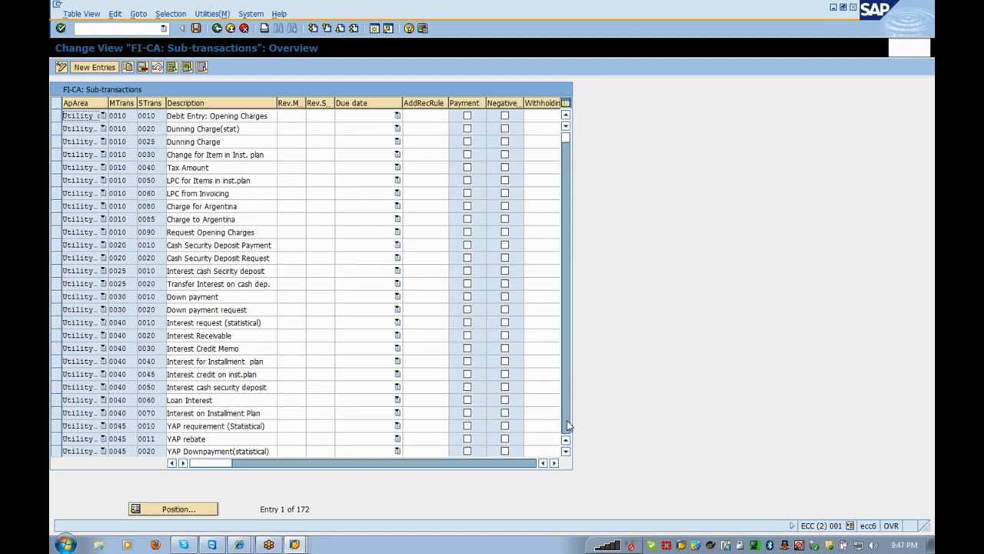
{"action": "left_click", "coordinate": [567, 425]}
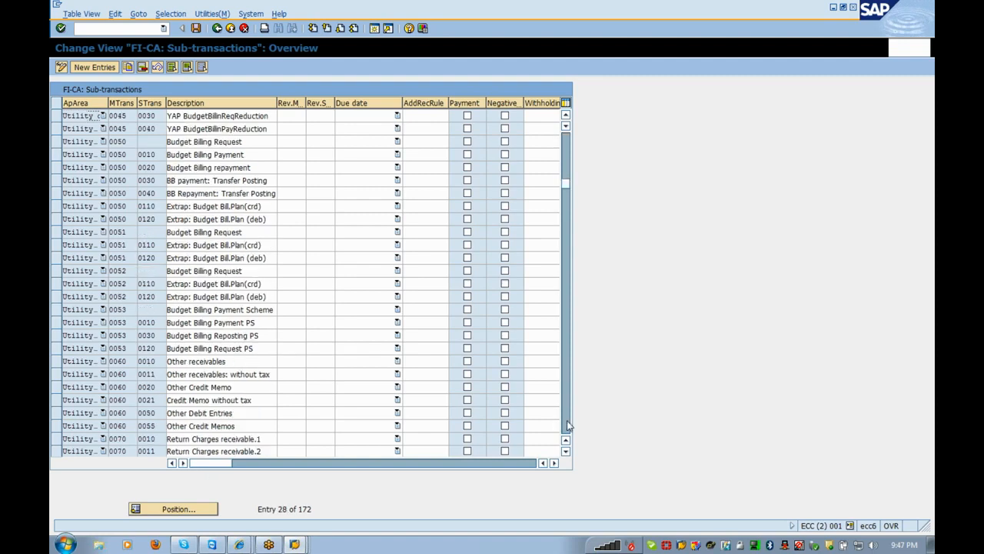
{"action": "left_click", "coordinate": [567, 425]}
{"action": "left_click", "coordinate": [567, 425]}
{"action": "left_click", "coordinate": [566, 425]}
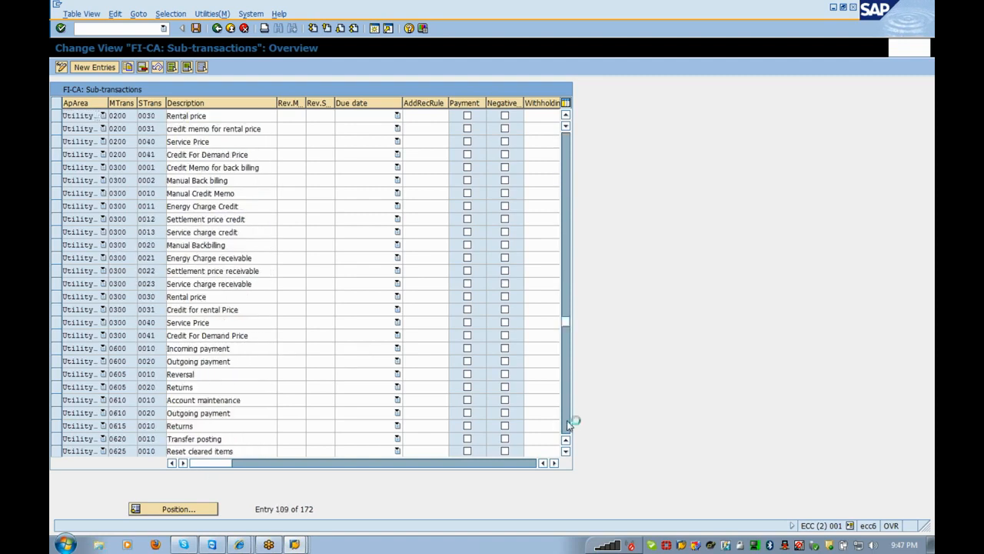
{"action": "left_click", "coordinate": [567, 425]}
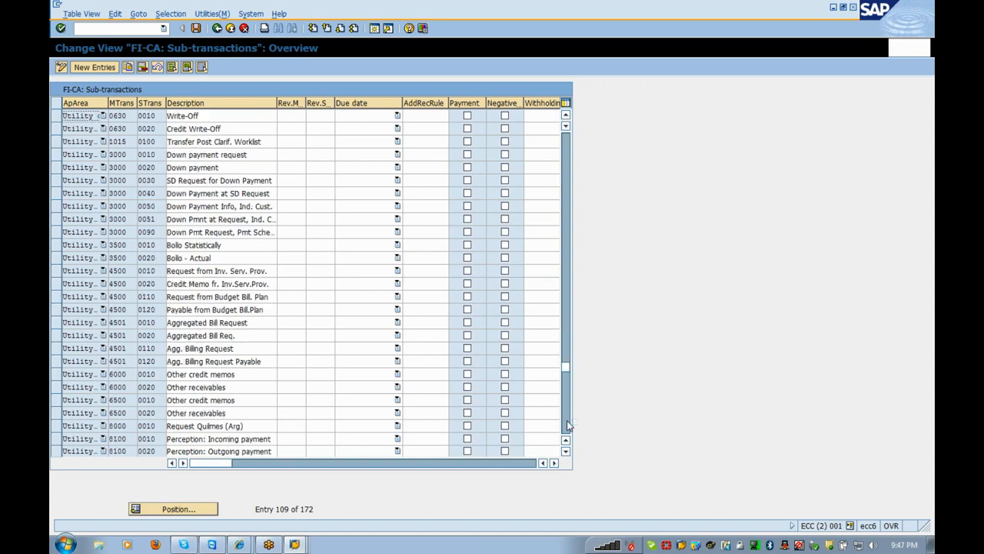
- Position the list on 0100 / CONC, save the table, and return to the IMG tree
{"action": "left_click", "coordinate": [206, 508]}
{"action": "type", "text": "0100"}
{"action": "key", "text": "Tab"}
{"action": "type", "text": "conc"}
{"action": "key", "text": "Return"}
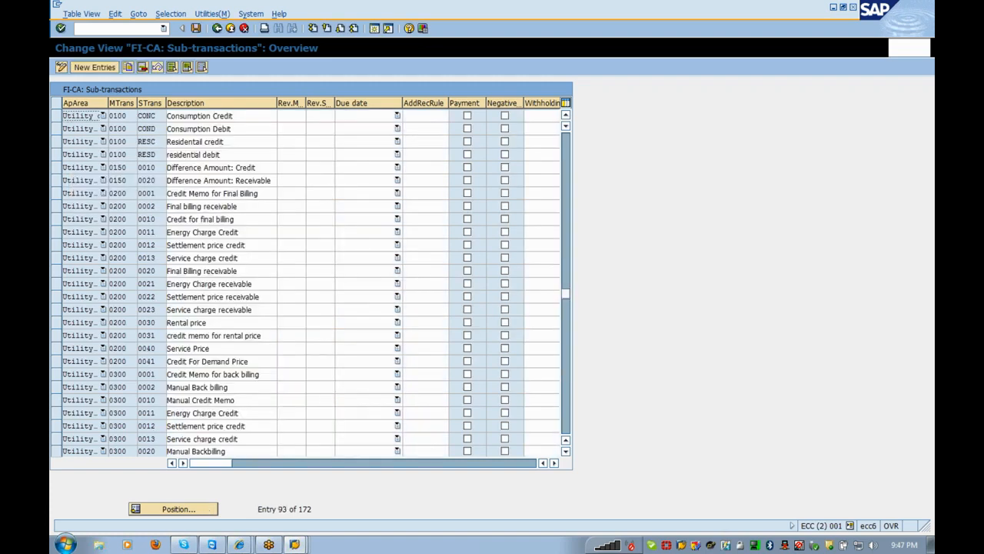
{"action": "left_click", "coordinate": [197, 28]}
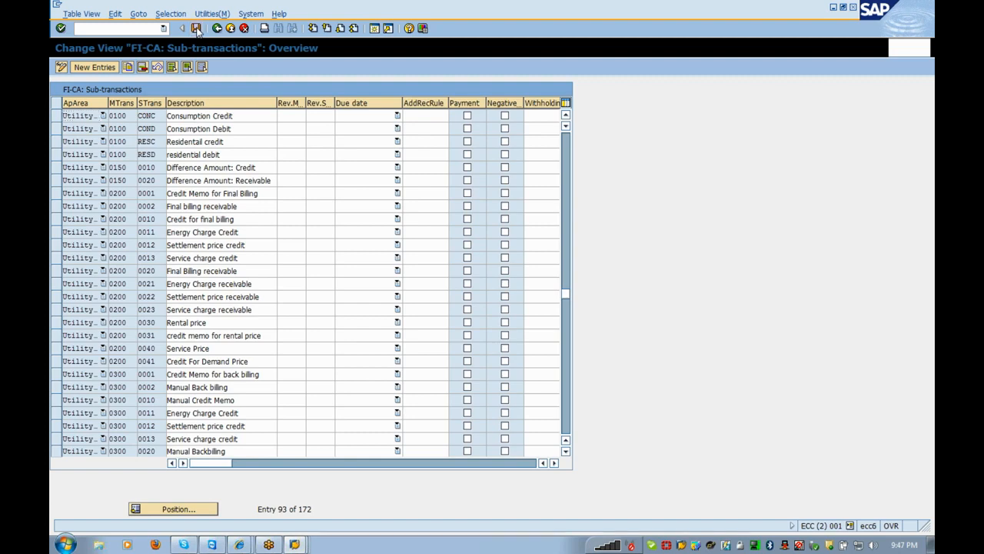
{"action": "left_click", "coordinate": [217, 28]}
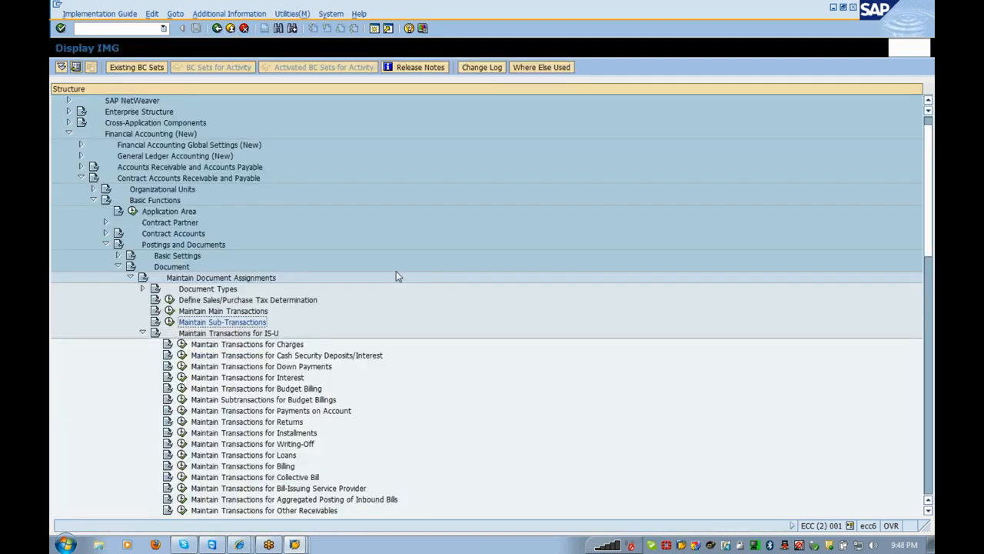
- In the Create Rate CONS_01 session, set debit sub-transaction COND and credit sub-transaction CONC
{"action": "key", "text": "alt+Tab"}
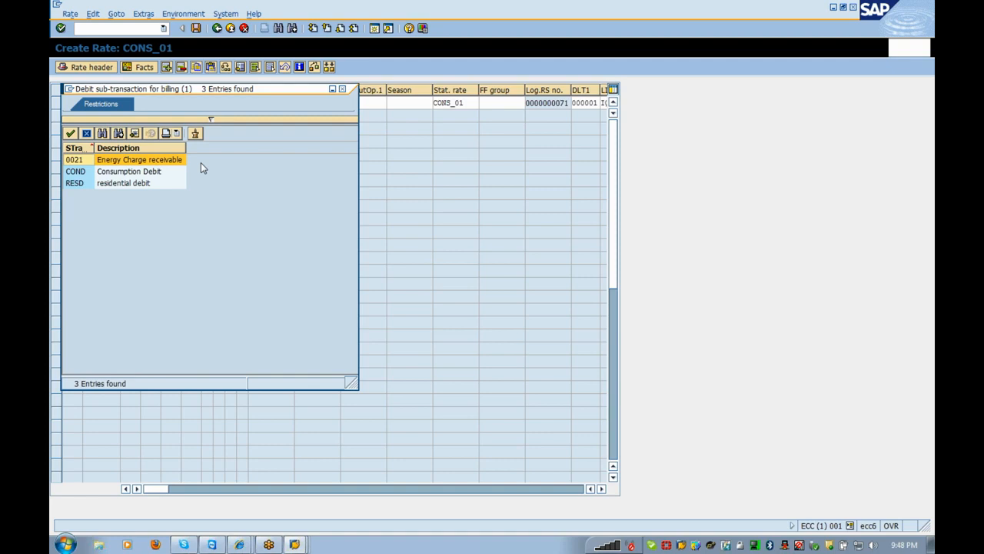
{"action": "left_click", "coordinate": [134, 175]}
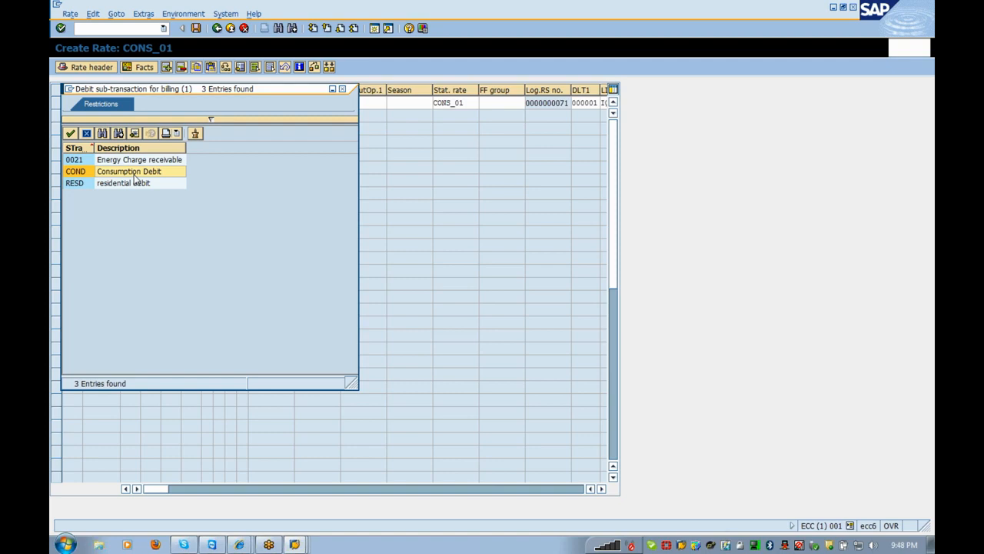
{"action": "double_click", "coordinate": [133, 174]}
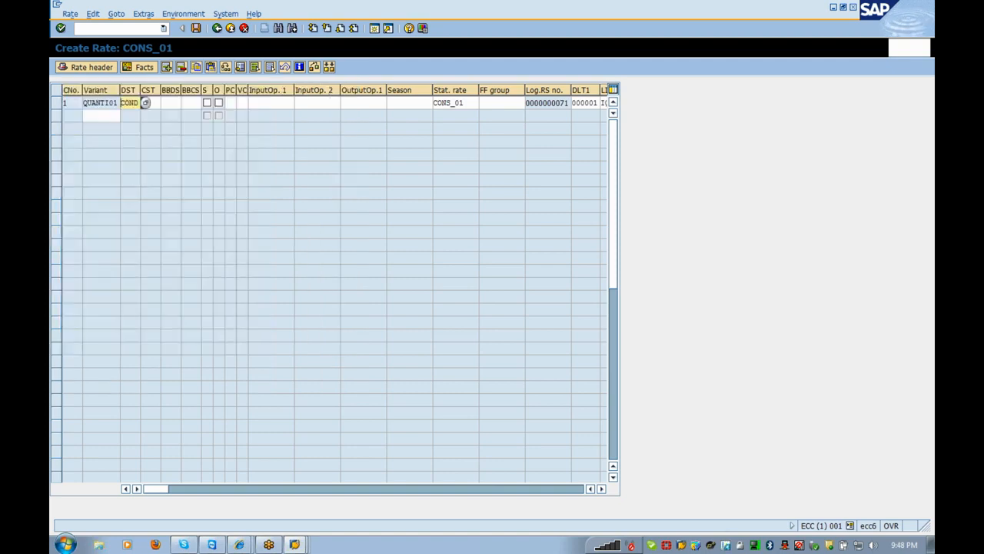
{"action": "left_click", "coordinate": [146, 102]}
{"action": "left_click", "coordinate": [167, 102]}
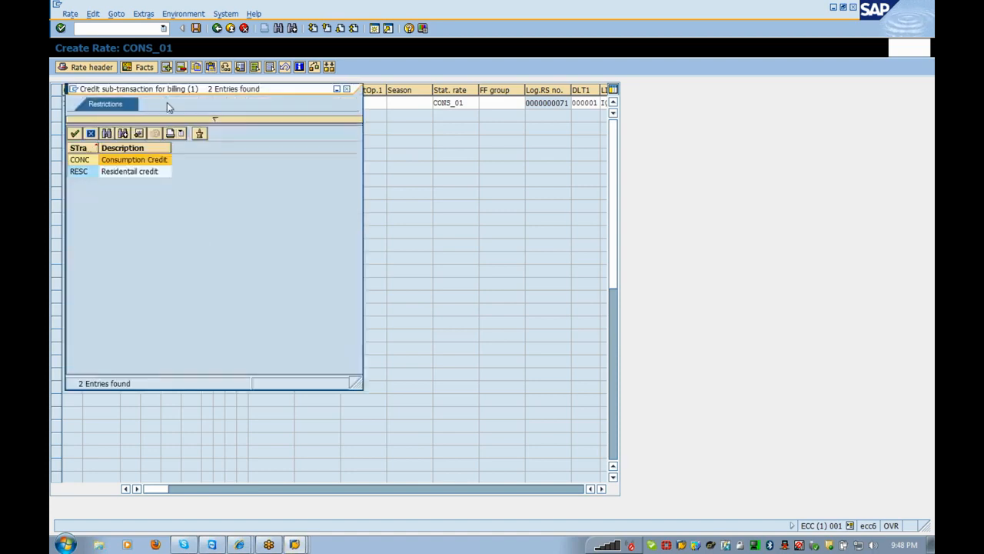
{"action": "double_click", "coordinate": [146, 166]}
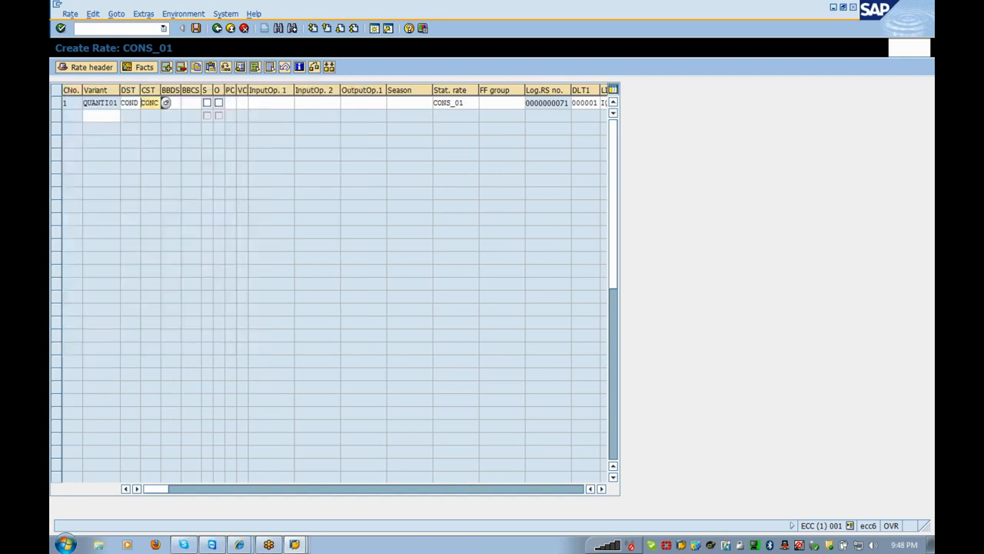
- Set budget billing debit sub-transaction 0120 and credit 0110, then switch back to the IMG
{"action": "key", "text": "Tab"}
{"action": "left_click", "coordinate": [186, 104]}
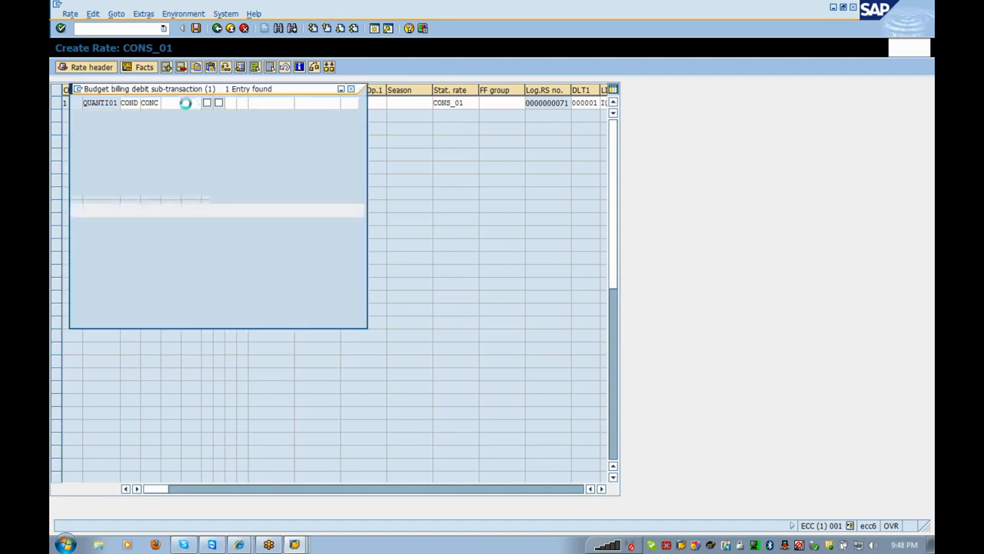
{"action": "double_click", "coordinate": [138, 162]}
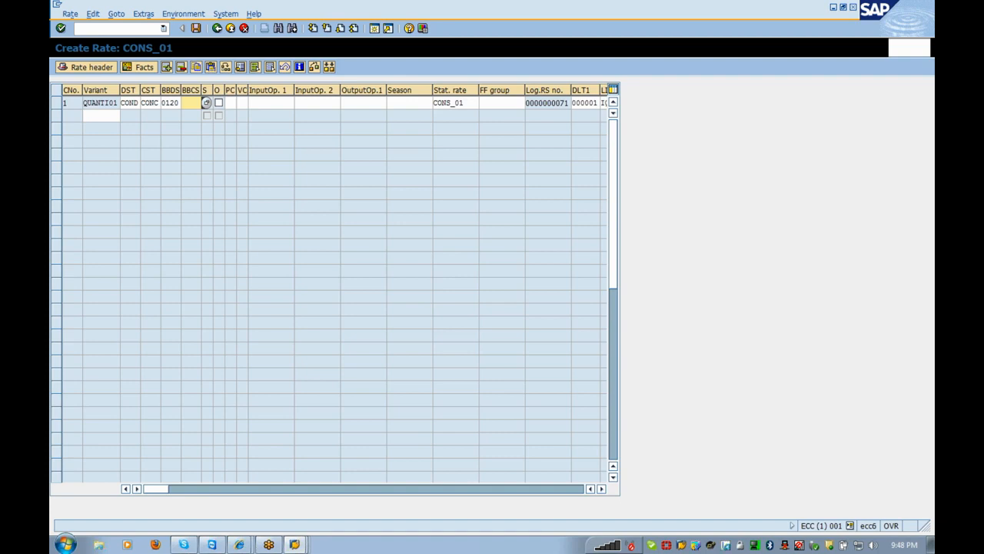
{"action": "left_click", "coordinate": [207, 103]}
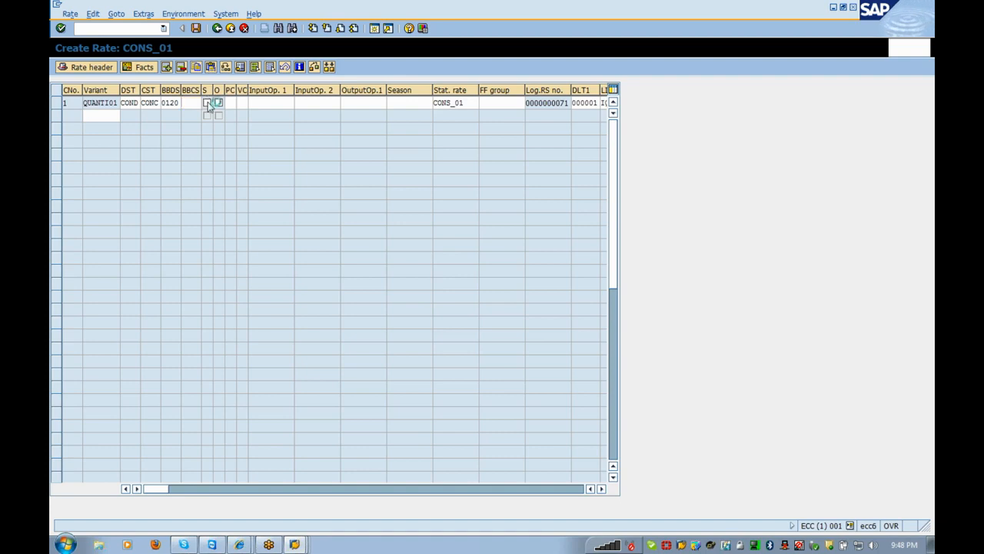
{"action": "left_click", "coordinate": [208, 103]}
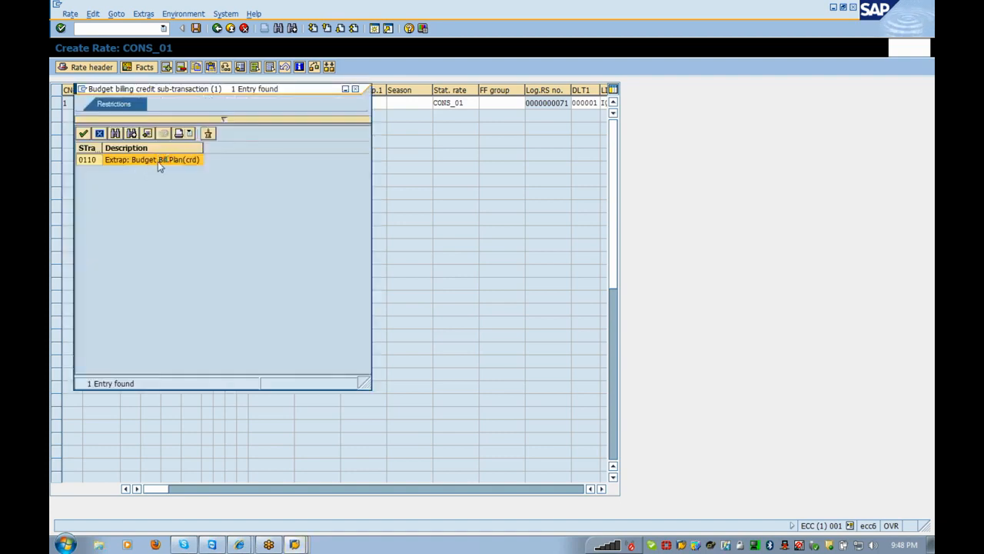
{"action": "double_click", "coordinate": [158, 161]}
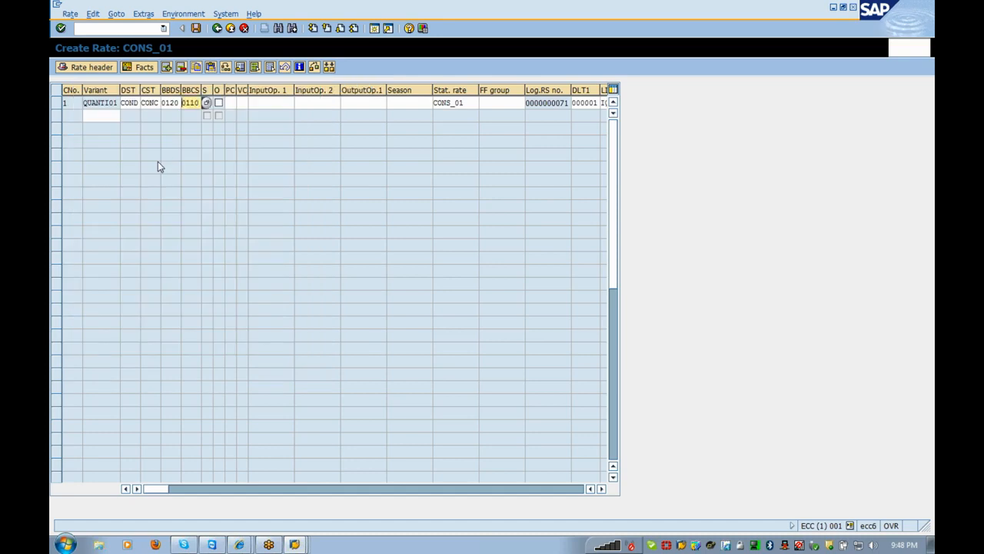
{"action": "key", "text": "alt+Tab"}
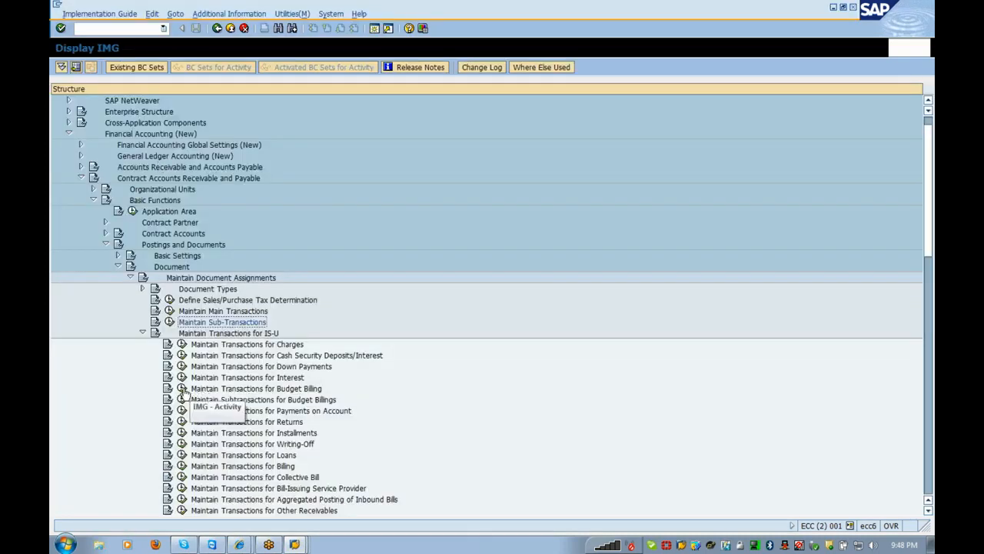
{"action": "left_click", "coordinate": [182, 389]}
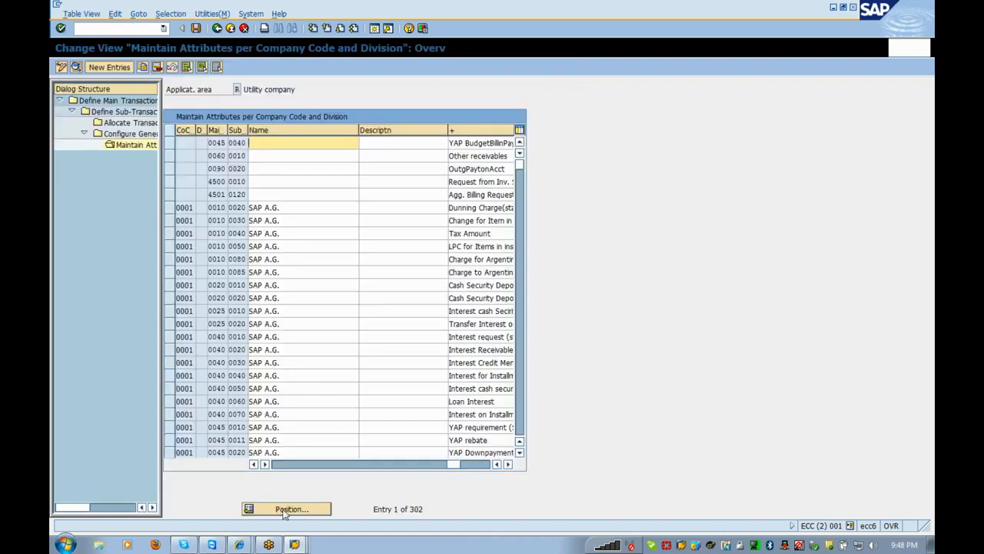
{"action": "left_click", "coordinate": [285, 512]}
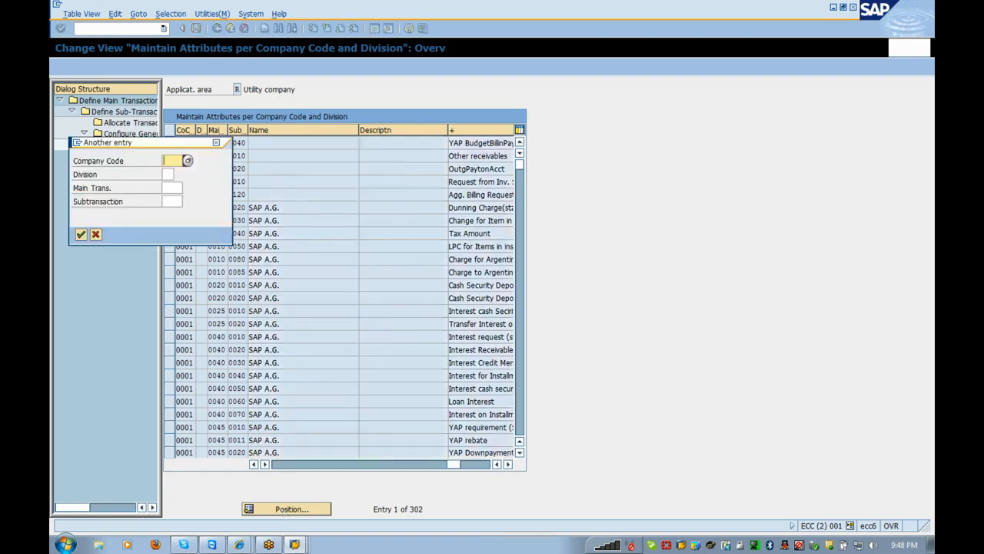
{"action": "left_click", "coordinate": [95, 236]}
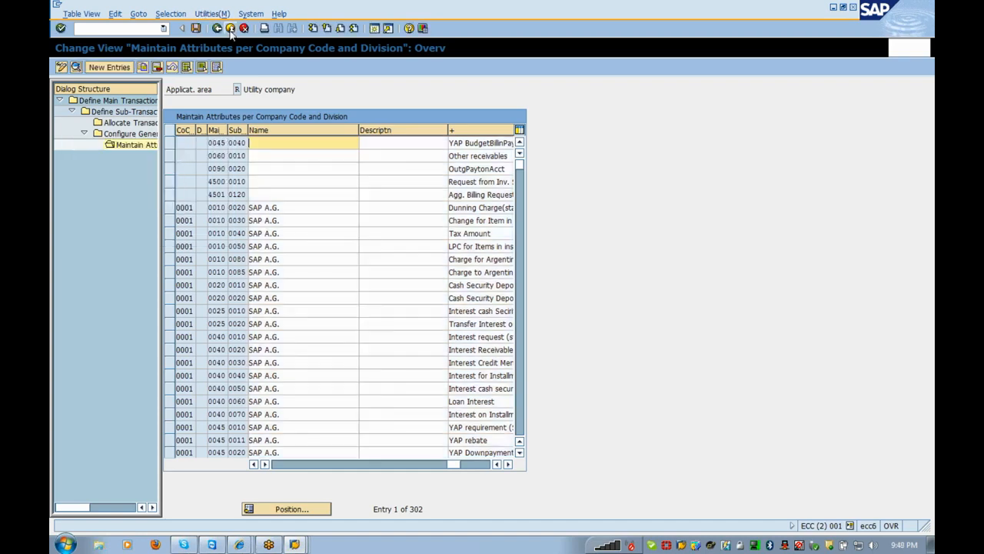
{"action": "left_click", "coordinate": [229, 30]}
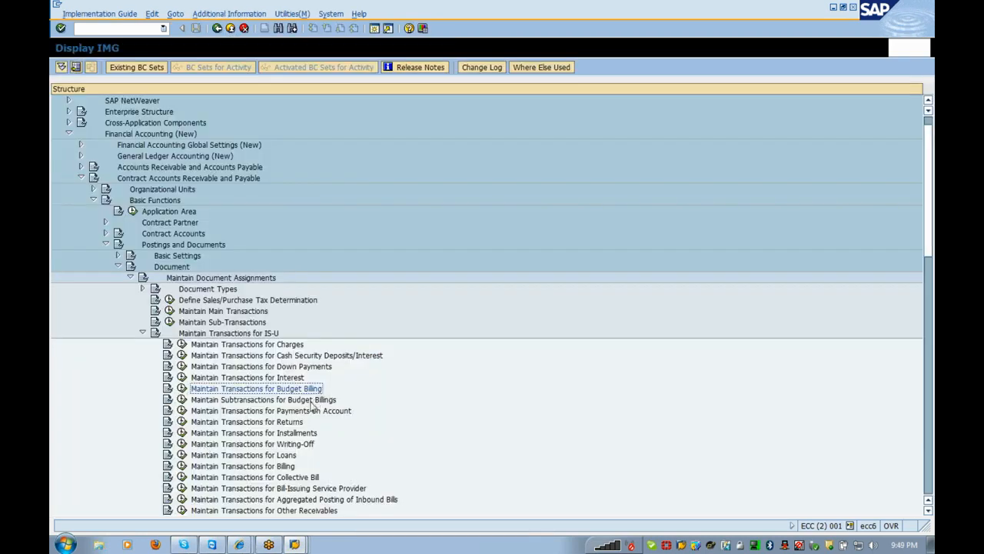
- Review the budget billing sub-transactions, including the 0051 credit entry, then return to rate CONS_01
{"action": "left_click", "coordinate": [182, 400]}
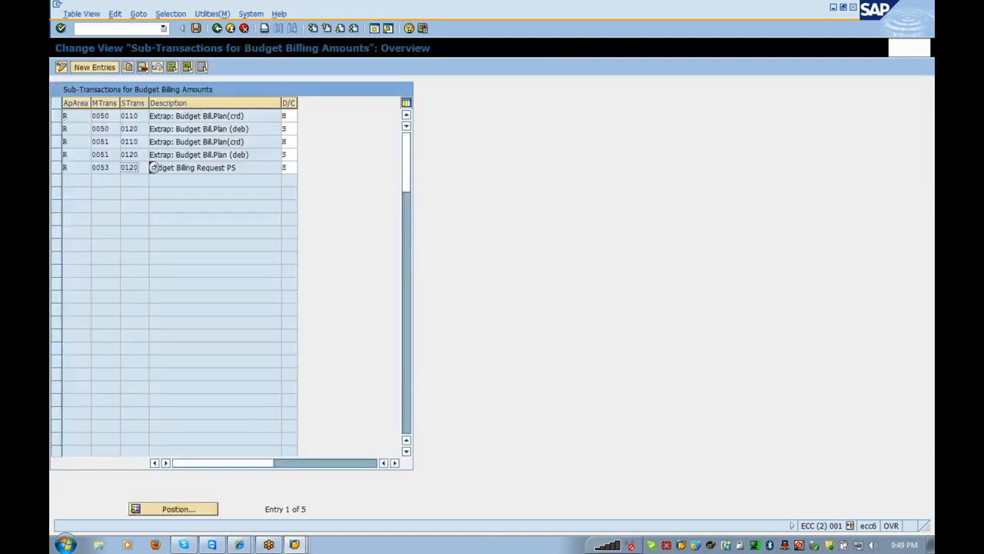
{"action": "left_click", "coordinate": [124, 142]}
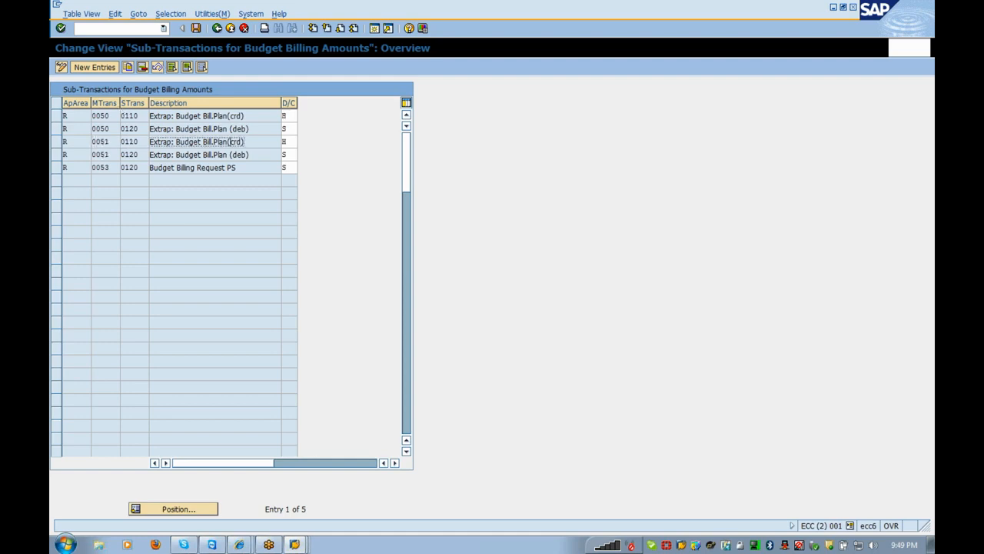
{"action": "left_click", "coordinate": [230, 28]}
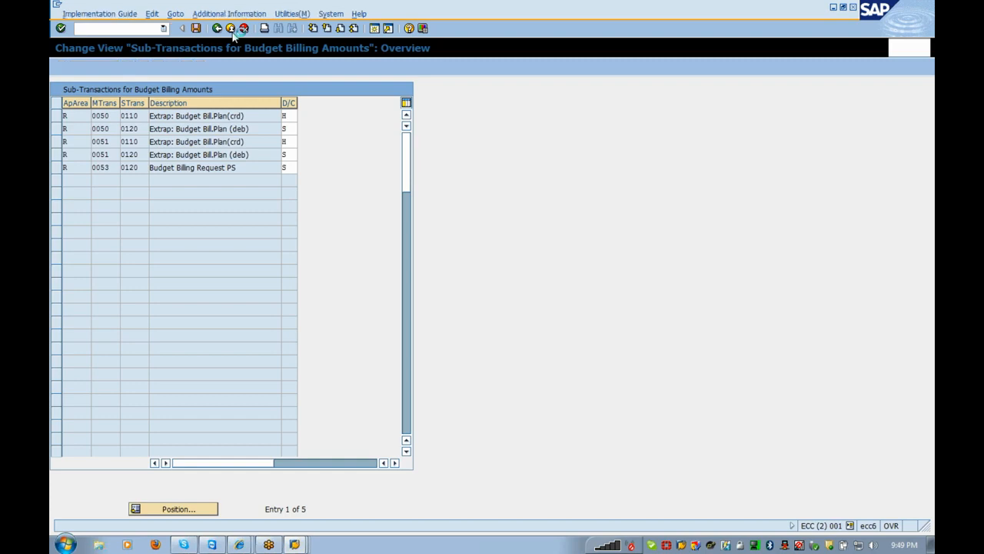
{"action": "key", "text": "alt+Tab"}
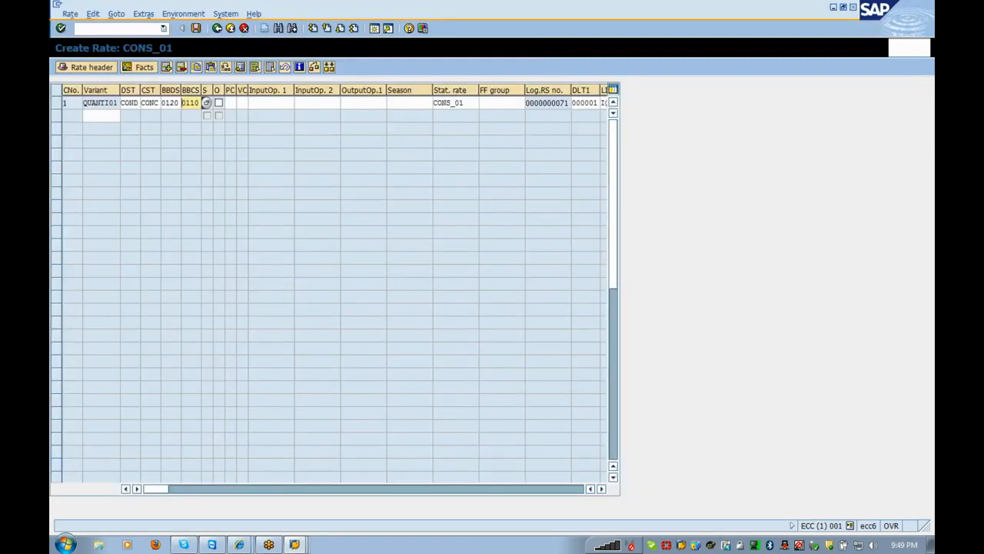
- Choose period control 00 'To the day' for the QUANTI01 step
{"action": "left_click", "coordinate": [230, 103]}
{"action": "left_click", "coordinate": [242, 104]}
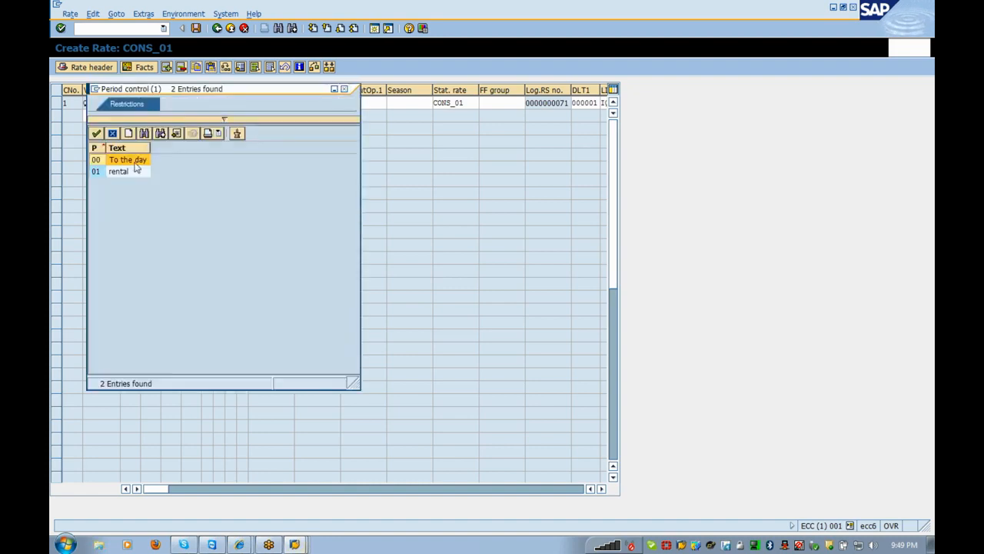
{"action": "double_click", "coordinate": [133, 160]}
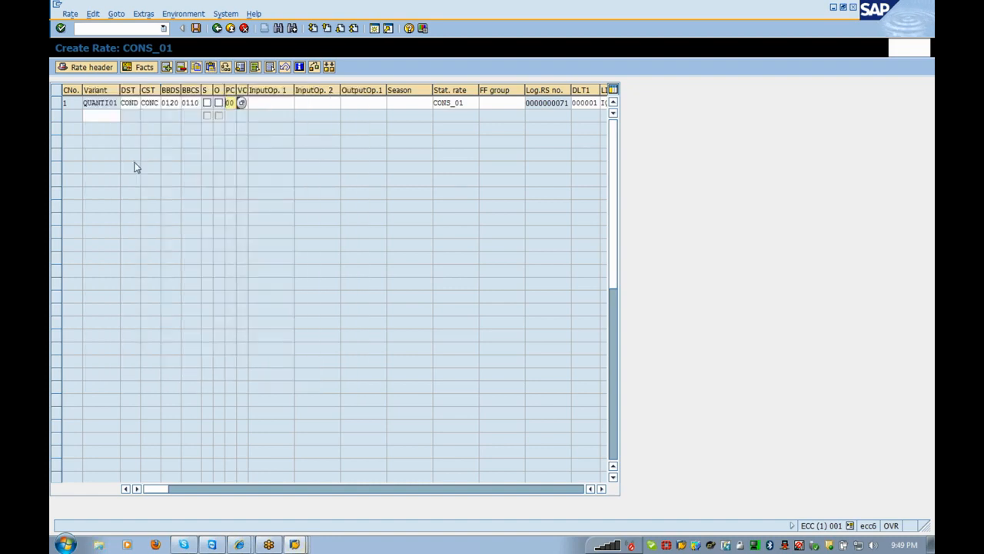
{"action": "key", "text": "Tab"}
{"action": "left_click", "coordinate": [126, 115]}
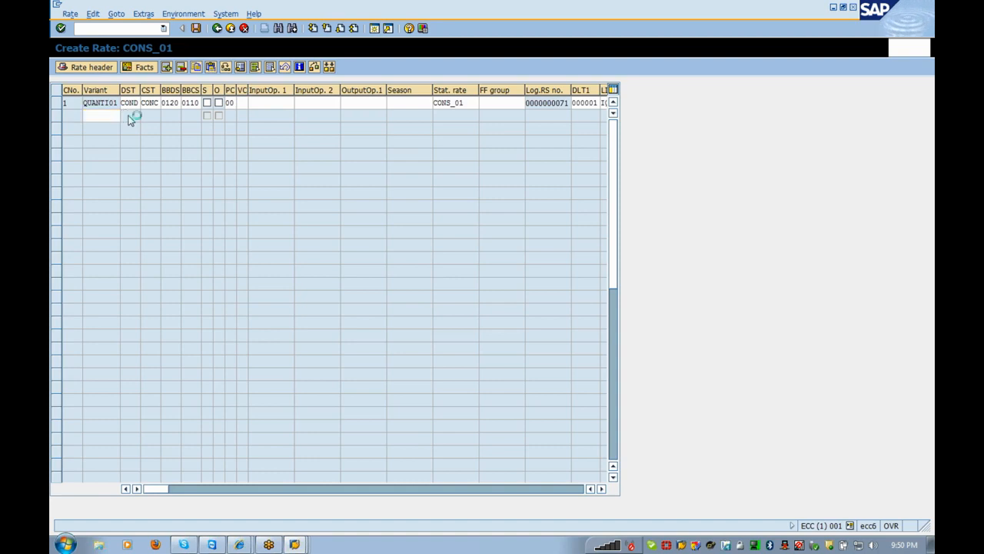
{"action": "key", "text": "Return"}
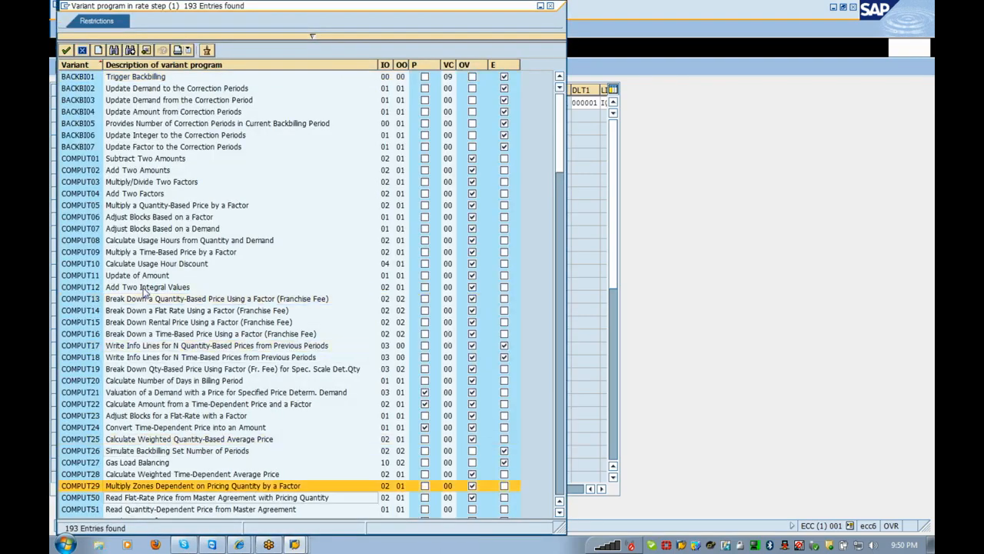
{"action": "key", "text": "Down"}
{"action": "key", "text": "Down"}
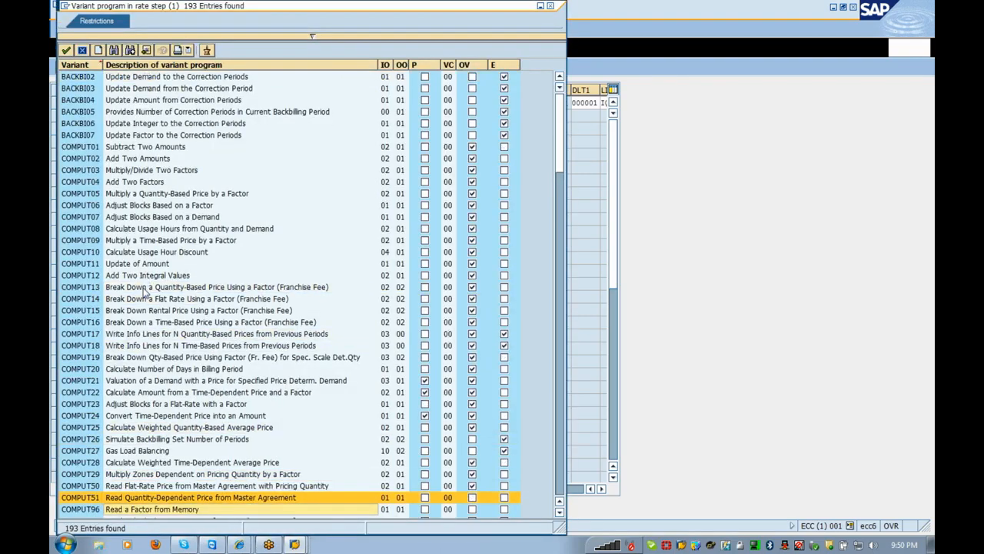
{"action": "key", "text": "Page_Down"}
{"action": "key", "text": "Down"}
{"action": "key", "text": "Down"}
{"action": "key", "text": "Down"}
{"action": "key", "text": "Down"}
{"action": "key", "text": "Down"}
{"action": "key", "text": "Down"}
{"action": "key", "text": "Down"}
{"action": "key", "text": "Down"}
{"action": "key", "text": "Down"}
{"action": "key", "text": "Down"}
{"action": "key", "text": "Down"}
{"action": "key", "text": "Down"}
{"action": "key", "text": "Down"}
{"action": "key", "text": "Down"}
{"action": "key", "text": "Down"}
{"action": "key", "text": "Up"}
{"action": "key", "text": "Up"}
{"action": "key", "text": "Up"}
{"action": "key", "text": "Up"}
{"action": "key", "text": "Up"}
{"action": "key", "text": "Up"}
{"action": "key", "text": "Up"}
{"action": "key", "text": "Up"}
{"action": "key", "text": "Up"}
{"action": "key", "text": "Up"}
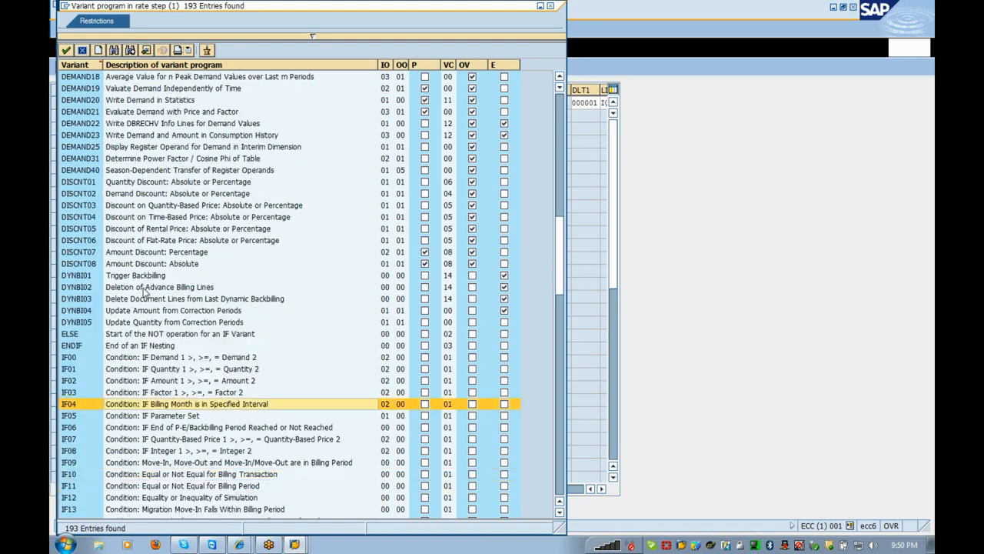
{"action": "double_click", "coordinate": [115, 382]}
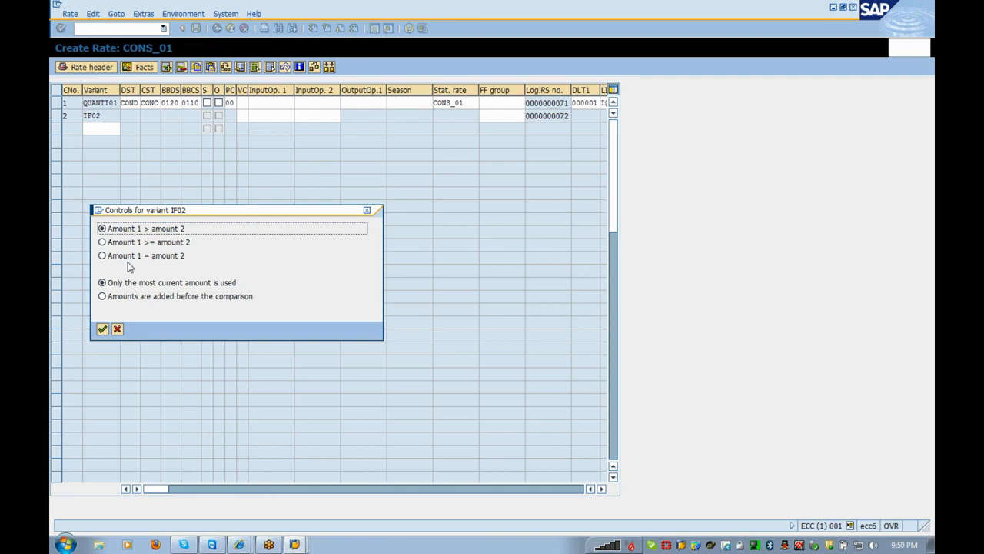
{"action": "left_click", "coordinate": [118, 331]}
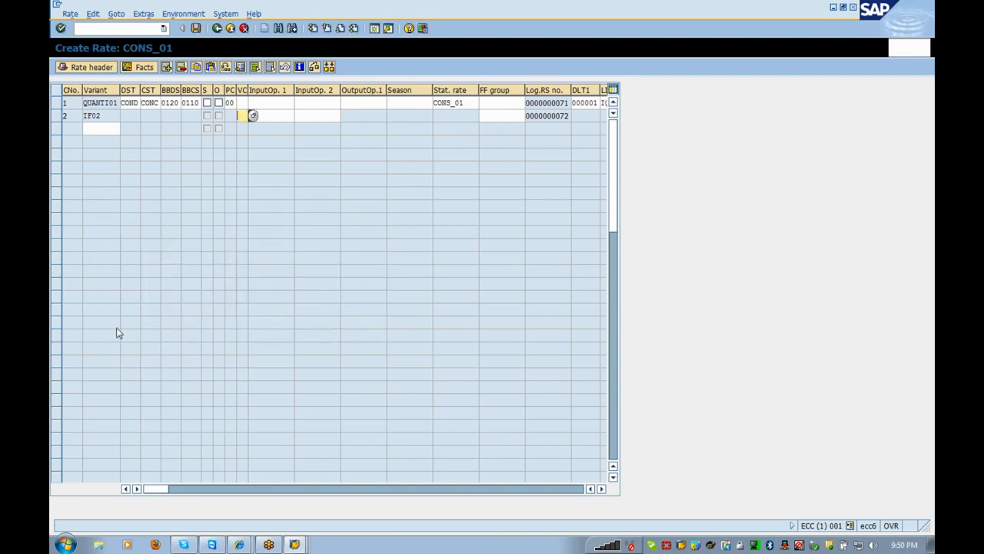
{"action": "left_click", "coordinate": [56, 117]}
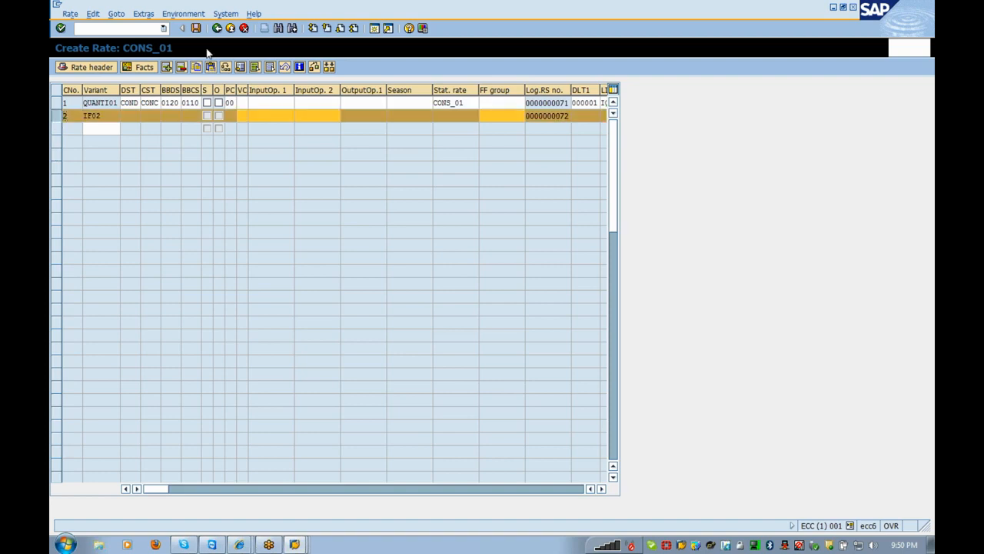
{"action": "left_click", "coordinate": [181, 69]}
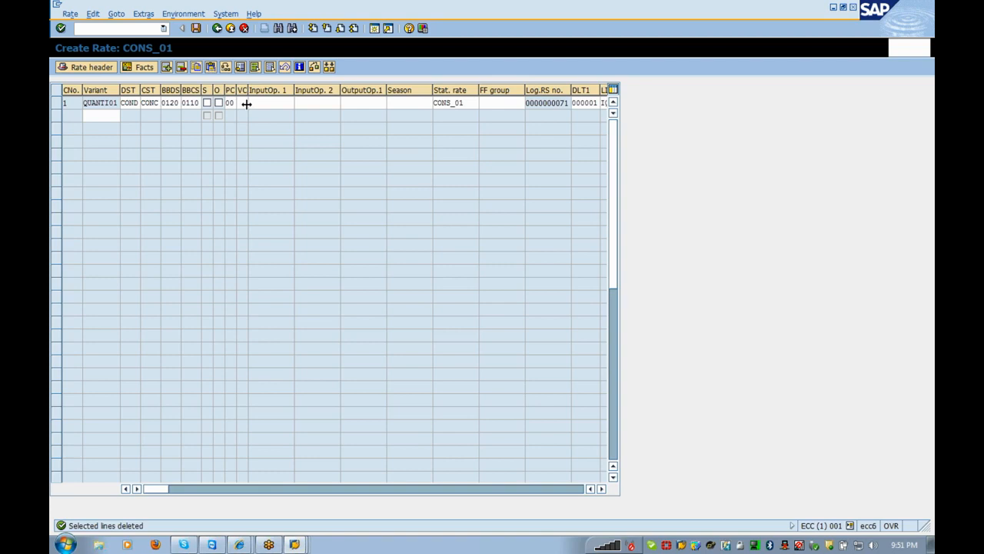
- Tick 'Info lines written about quantity' in the step's variant control, then open variant QUANTI01's definition
{"action": "left_click", "coordinate": [242, 102]}
{"action": "left_click", "coordinate": [253, 104]}
{"action": "left_click", "coordinate": [103, 228]}
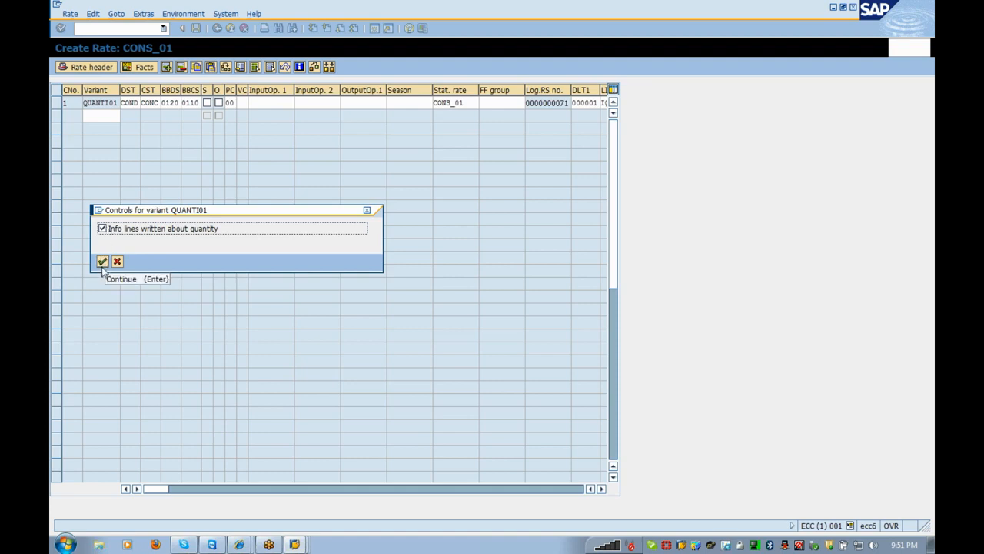
{"action": "left_click", "coordinate": [102, 262]}
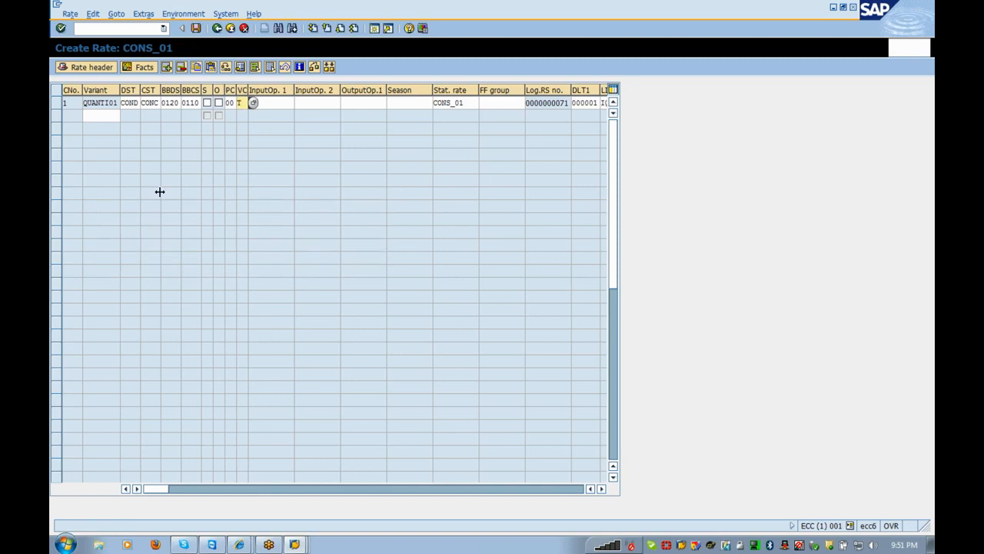
{"action": "left_click", "coordinate": [283, 103]}
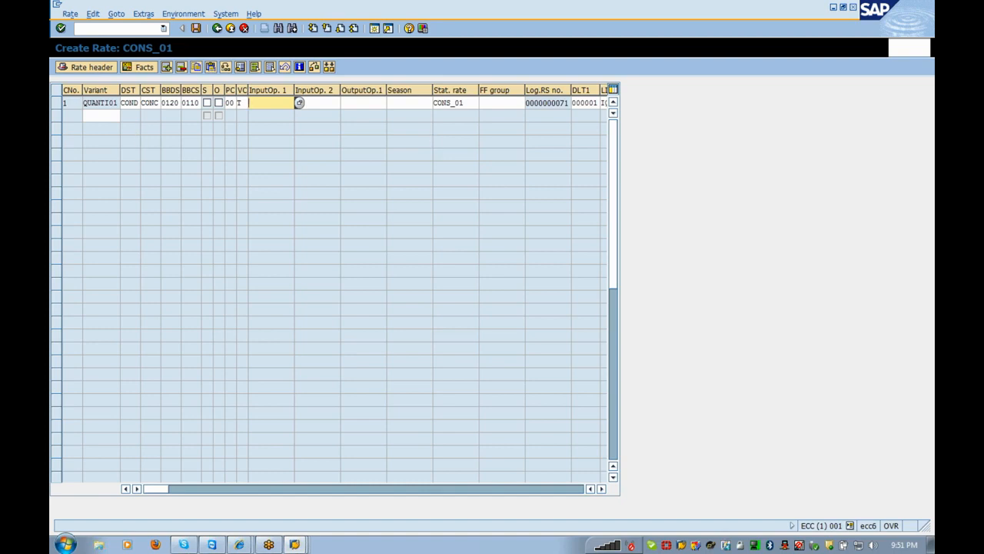
{"action": "double_click", "coordinate": [106, 104]}
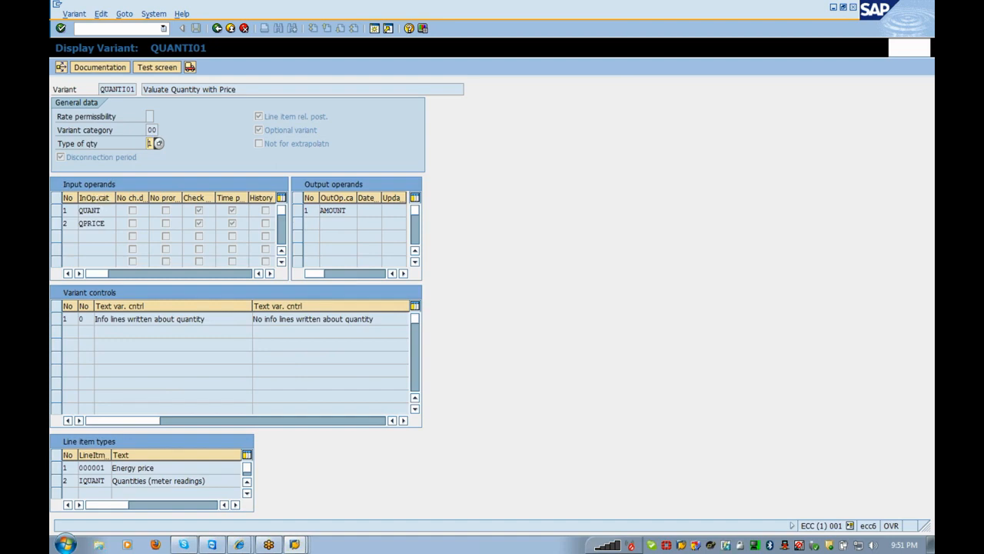
- Review the QUANT, QPRICE and AMOUNT operand categories
{"action": "left_click", "coordinate": [90, 211]}
{"action": "left_click_drag", "start_coordinate": [101, 210], "coordinate": [78, 211]}
{"action": "left_click_drag", "start_coordinate": [105, 223], "coordinate": [61, 224]}
{"action": "left_click", "coordinate": [332, 210]}
- Return to rate CONS_01 and list the operands allowed for InputOp. 1 of QUANTI01
{"action": "left_click", "coordinate": [217, 28]}
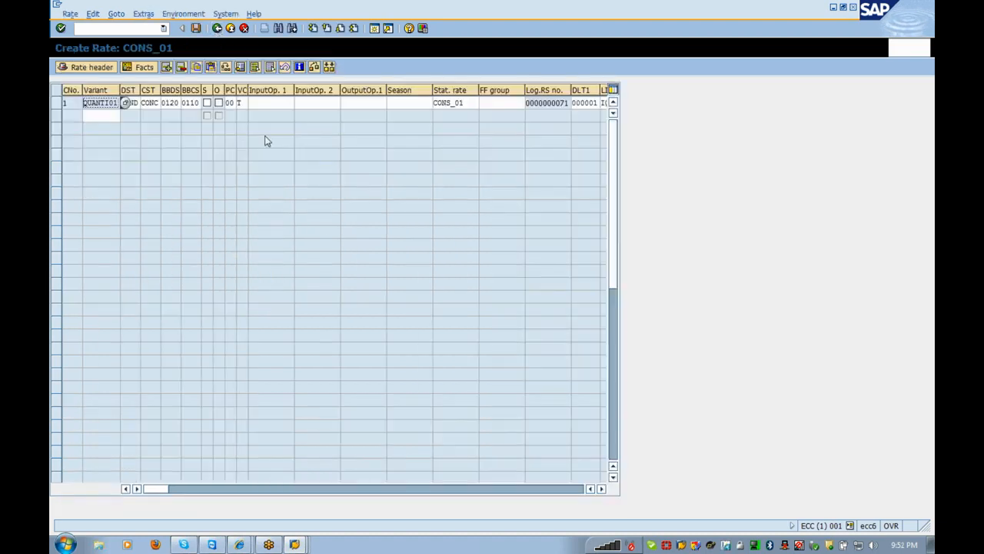
{"action": "left_click", "coordinate": [268, 103]}
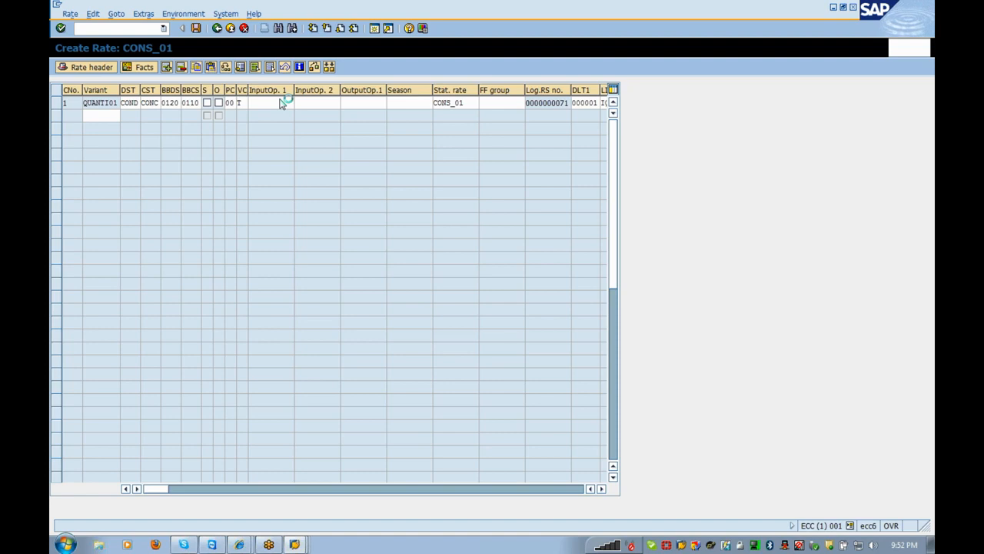
{"action": "left_click", "coordinate": [282, 102]}
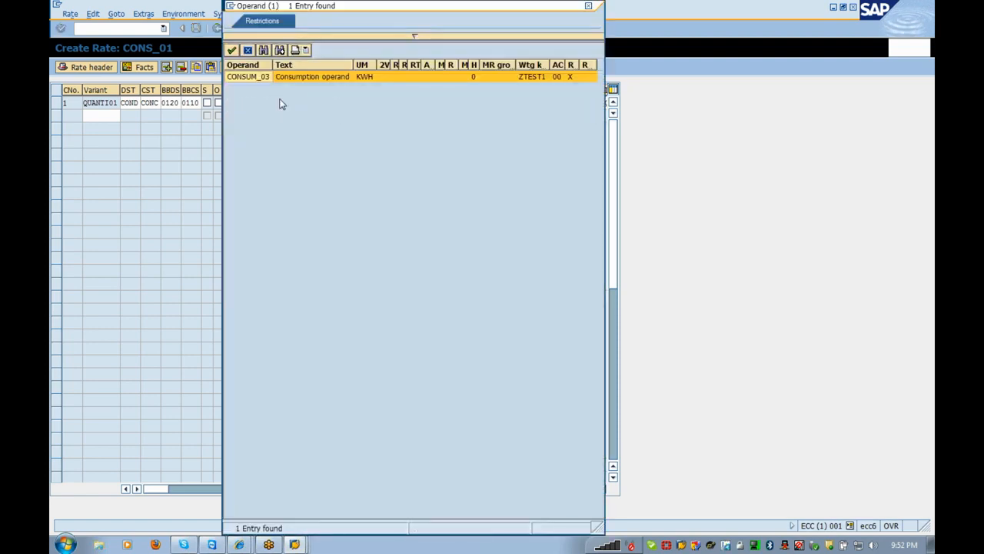
- Accept CONSUM_03 as the first input operand and enter CONS_QP as the second
{"action": "key", "text": "Return"}
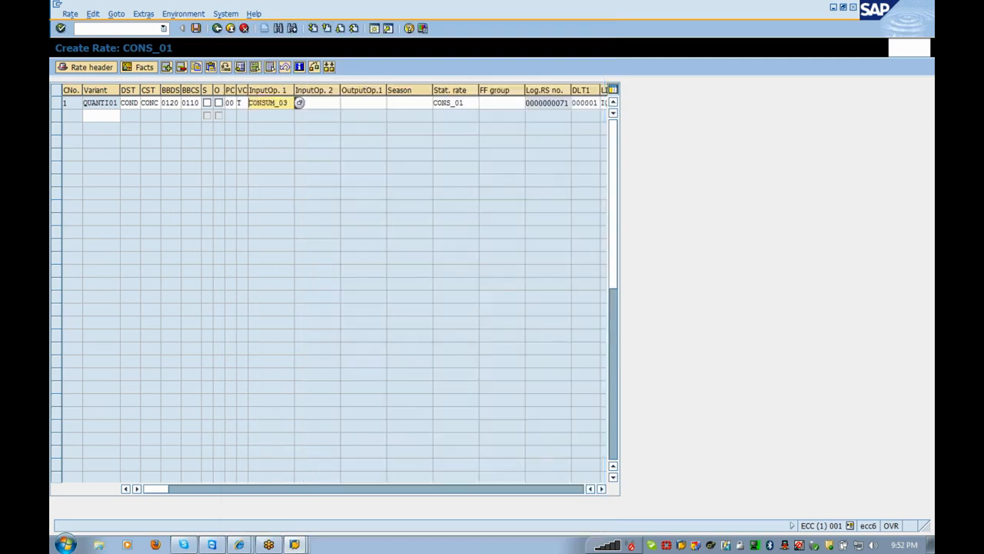
{"action": "key", "text": "Tab"}
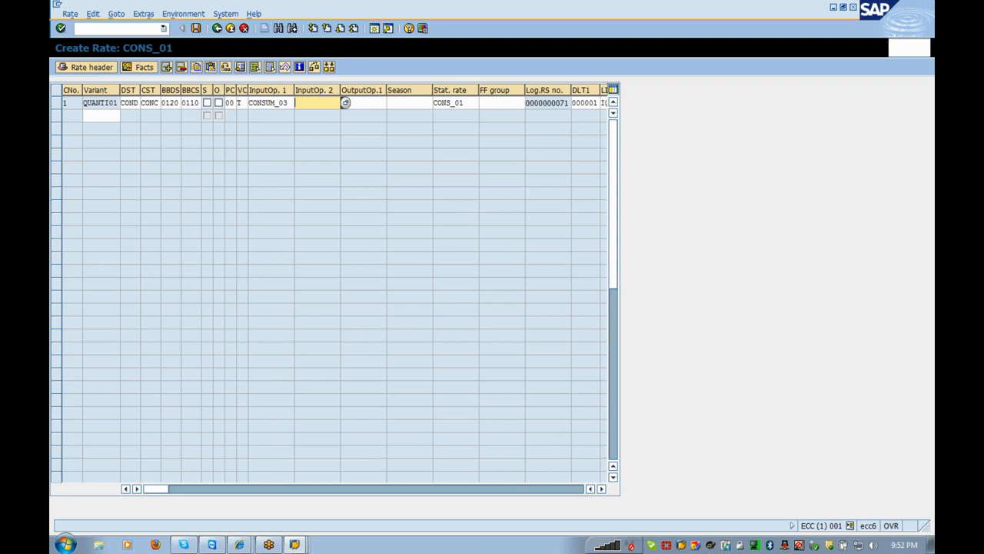
{"action": "type", "text": "CONS_P"}
{"action": "key", "text": "BackSpace"}
{"action": "type", "text": "01"}
- Create operand CONS_QP with the text 'Consumption Price' and save it
{"action": "double_click", "coordinate": [313, 108]}
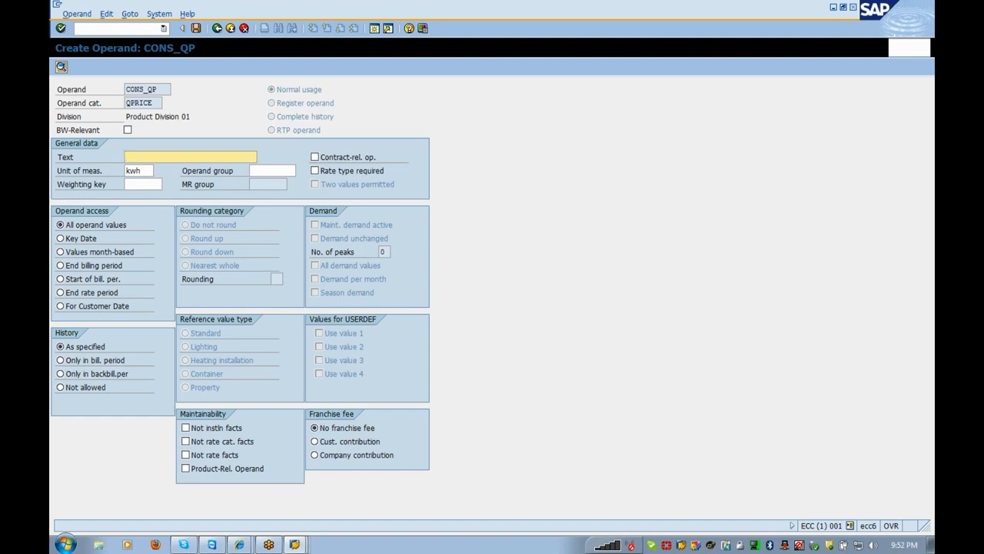
{"action": "type", "text": "Co"}
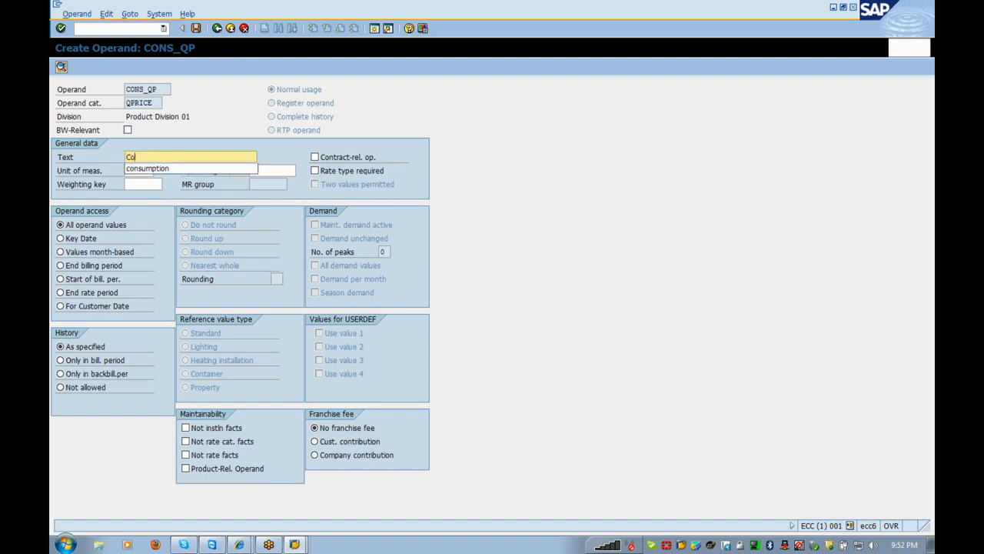
{"action": "type", "text": "nsumption Price"}
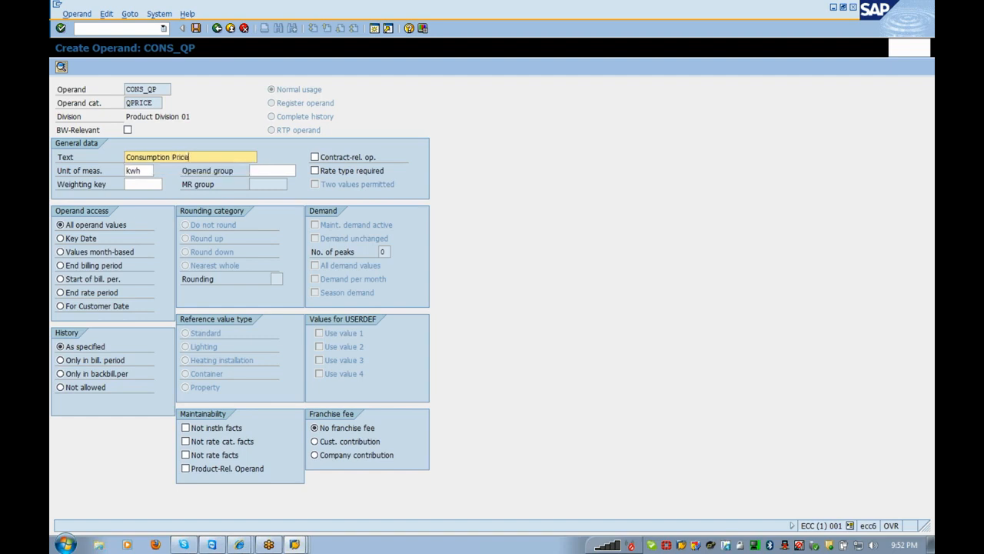
{"action": "left_click", "coordinate": [197, 30]}
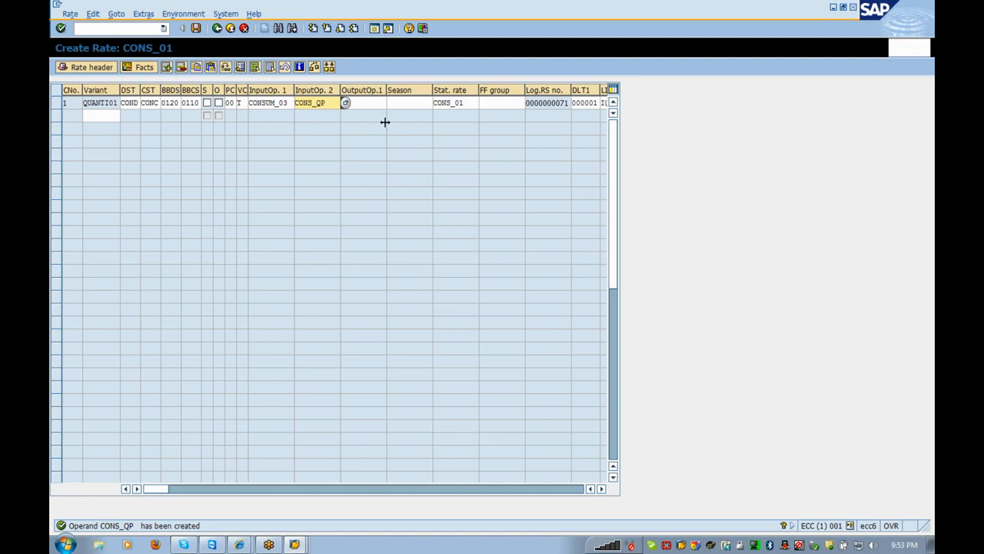
- Enter CONS_AM as the output operand and create it with the text 'AMOUNT'
{"action": "key", "text": "Tab"}
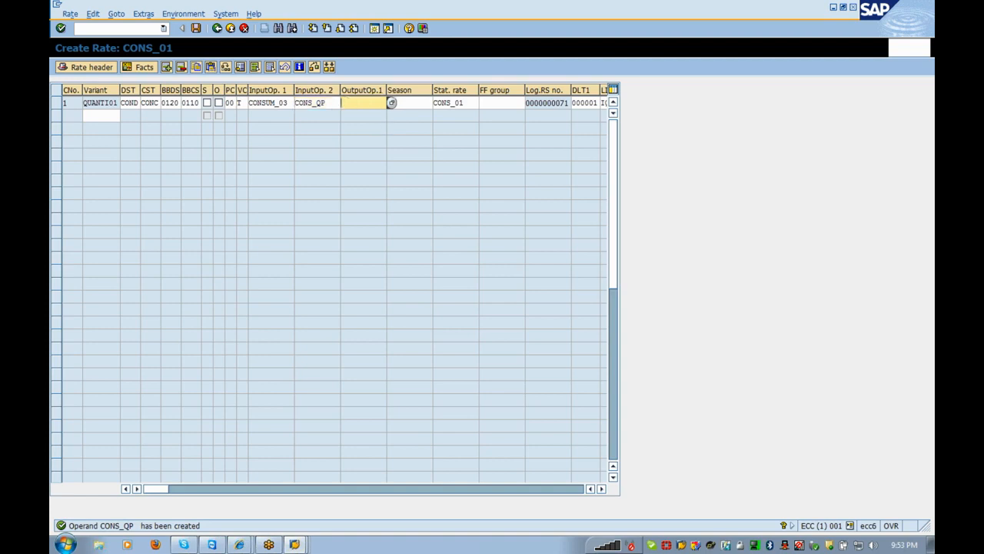
{"action": "type", "text": "C"}
{"action": "type", "text": "ONS_A"}
{"action": "type", "text": "N"}
{"action": "double_click", "coordinate": [359, 110]}
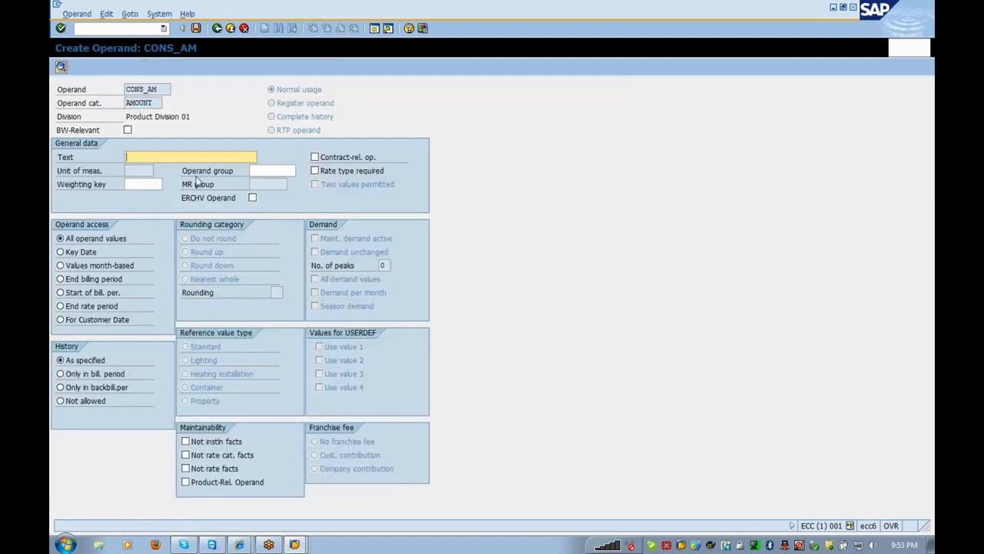
{"action": "type", "text": "AMOUNT"}
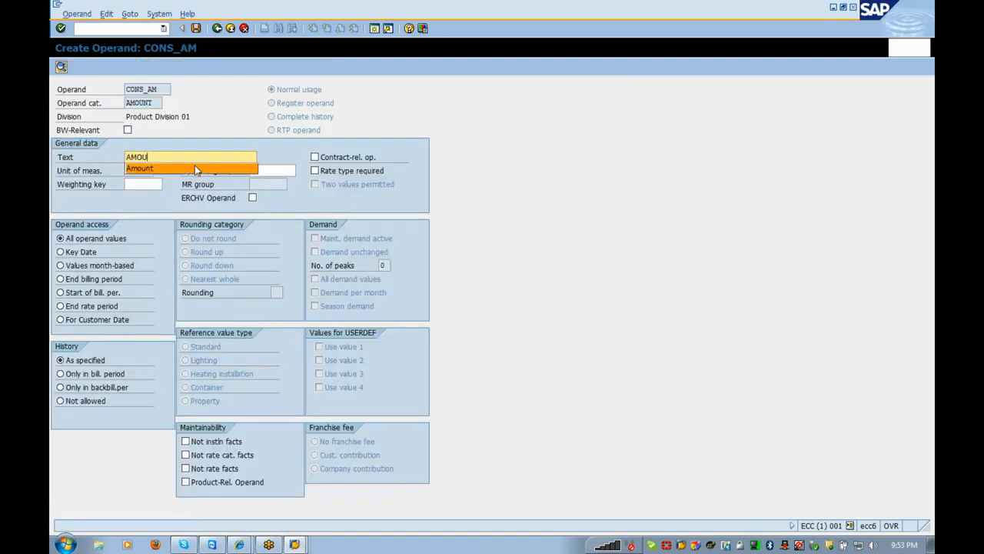
{"action": "left_click", "coordinate": [217, 133]}
{"action": "left_click", "coordinate": [196, 29]}
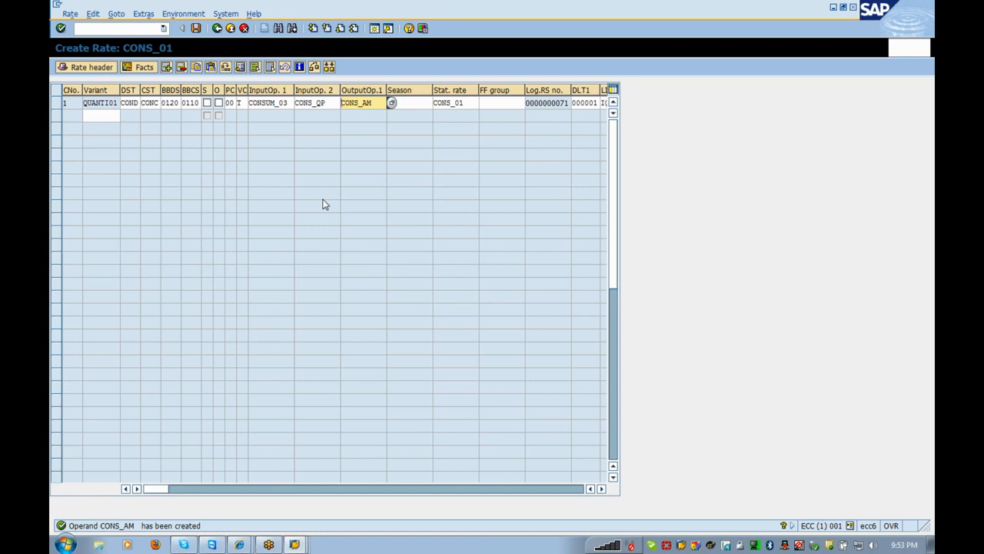
{"action": "left_click", "coordinate": [602, 489]}
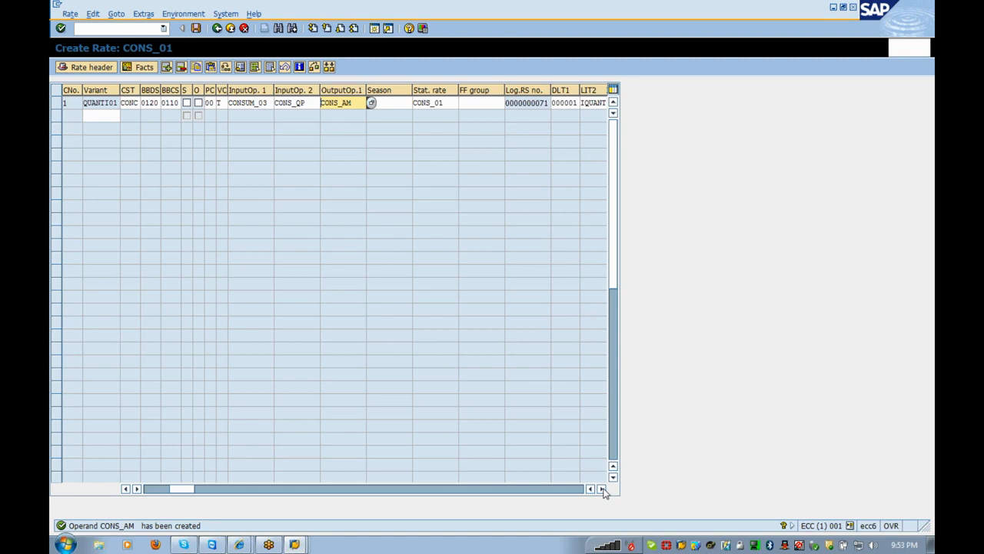
{"action": "left_click", "coordinate": [602, 489]}
{"action": "left_click", "coordinate": [602, 489]}
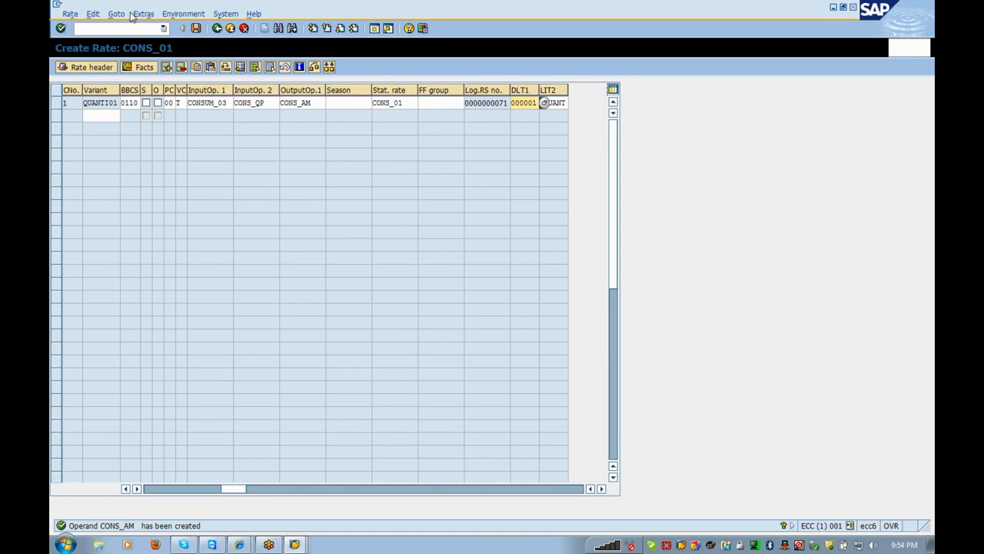
- Display the definition of database table DBERCHZ1 in SE11
{"action": "left_click", "coordinate": [76, 28]}
{"action": "type", "text": "/"}
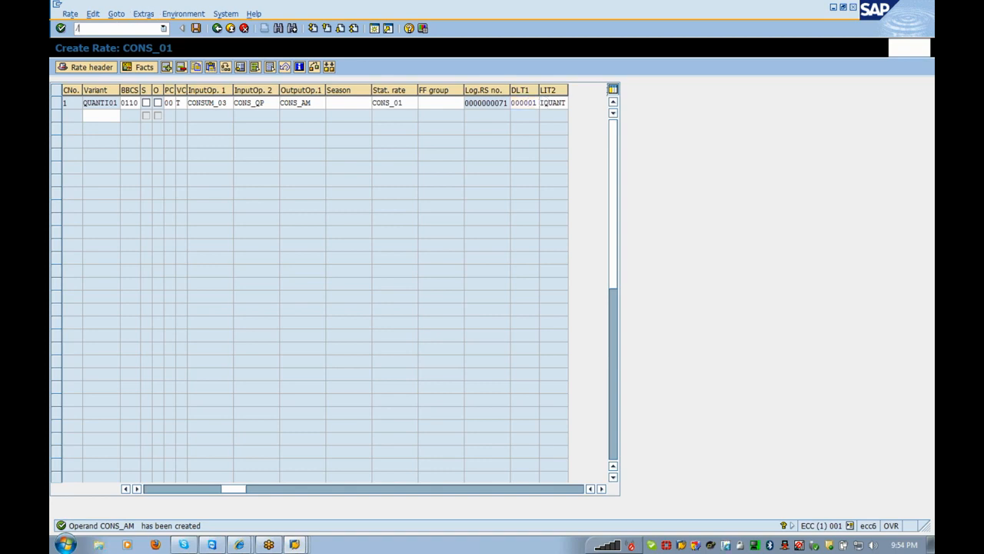
{"action": "type", "text": "oae11"}
{"action": "key", "text": "Return"}
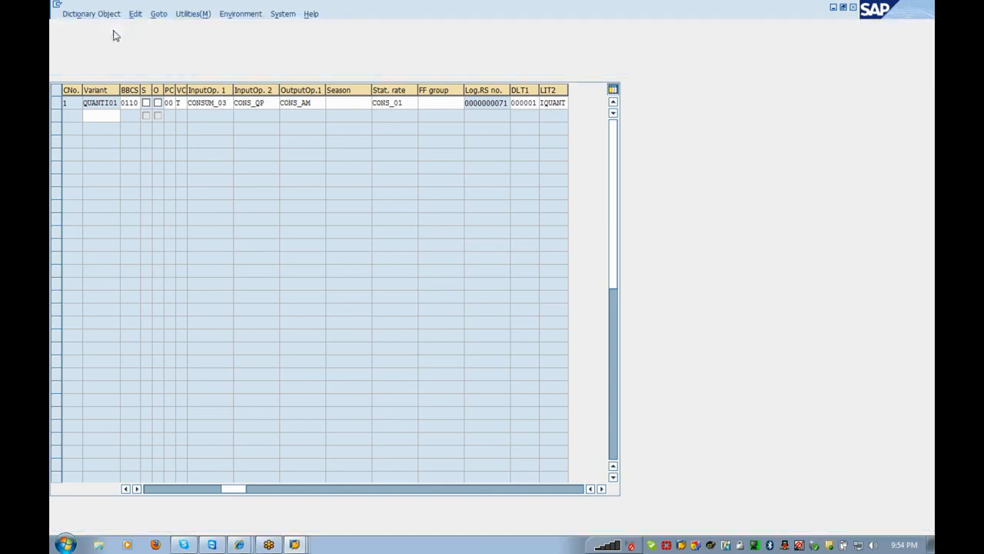
{"action": "type", "text": "dberchz1"}
{"action": "key", "text": "Return"}
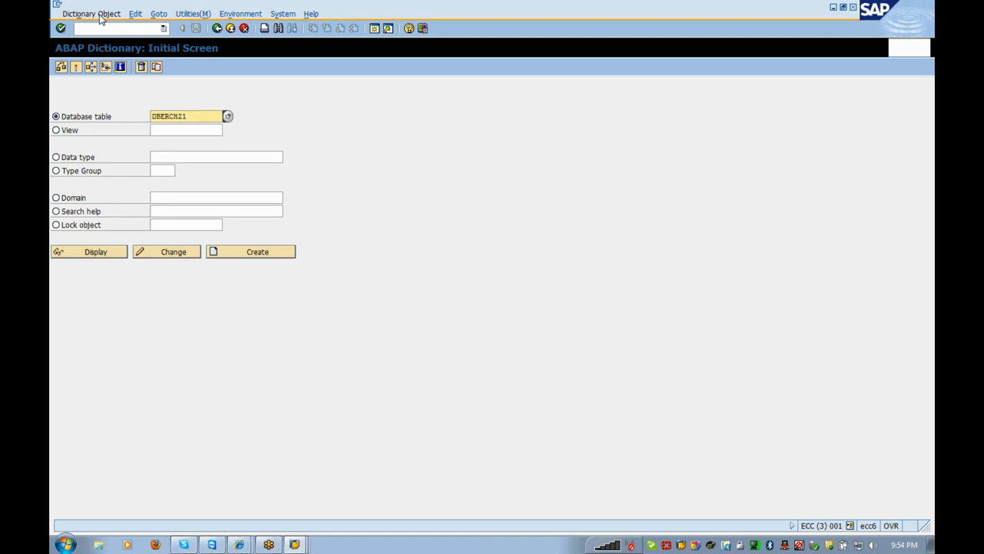
{"action": "left_click", "coordinate": [95, 251]}
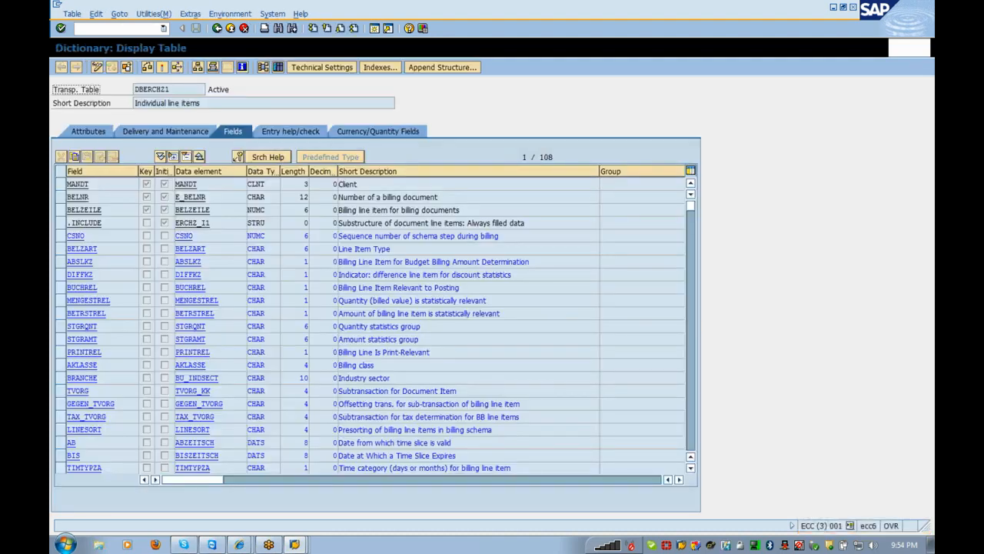
- Locate and select BELZART, the Line Item Type field of DBERCHZ1
{"action": "left_click", "coordinate": [83, 249]}
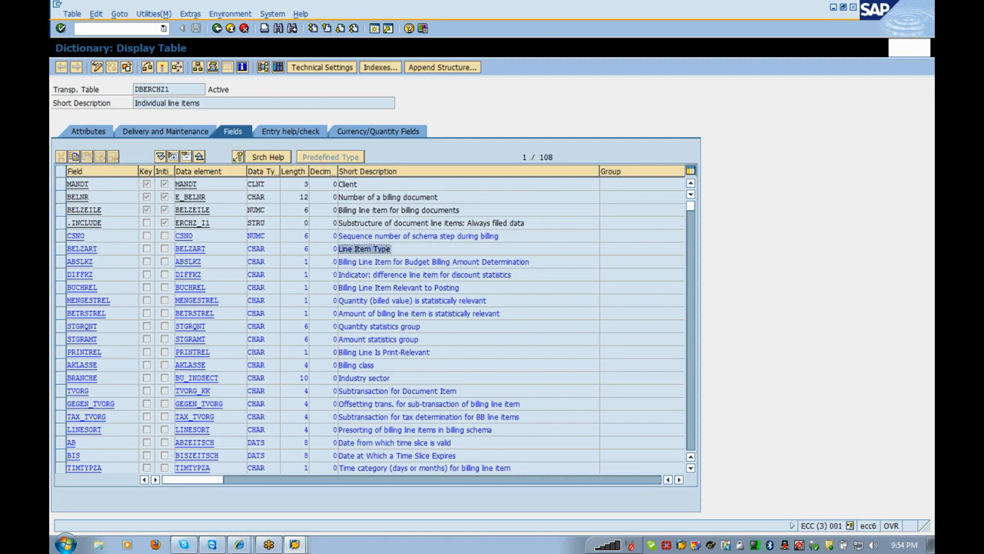
{"action": "left_click_drag", "start_coordinate": [97, 250], "coordinate": [66, 250]}
{"action": "left_click", "coordinate": [391, 249]}
{"action": "left_click_drag", "start_coordinate": [98, 249], "coordinate": [67, 249]}
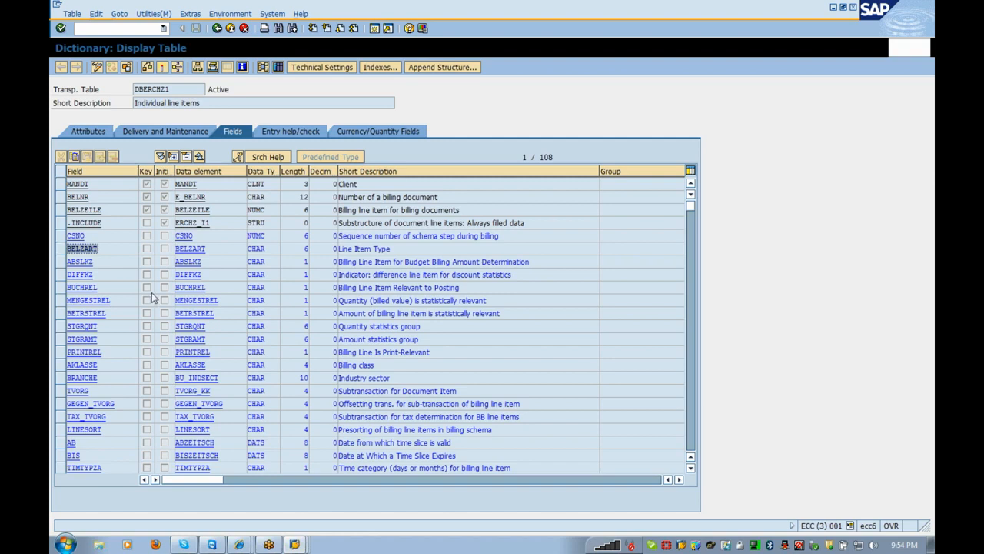
{"action": "key", "text": "alt+Tab"}
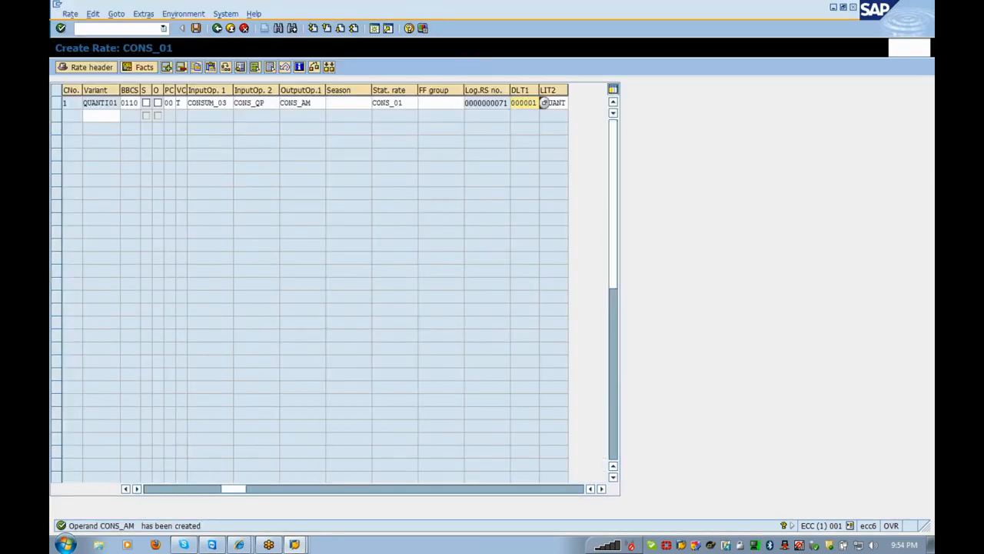
{"action": "key", "text": "alt+Tab"}
- In a new session's IMG, expand SAP Utilities and browse the Contract Billing area
{"action": "left_click", "coordinate": [375, 29]}
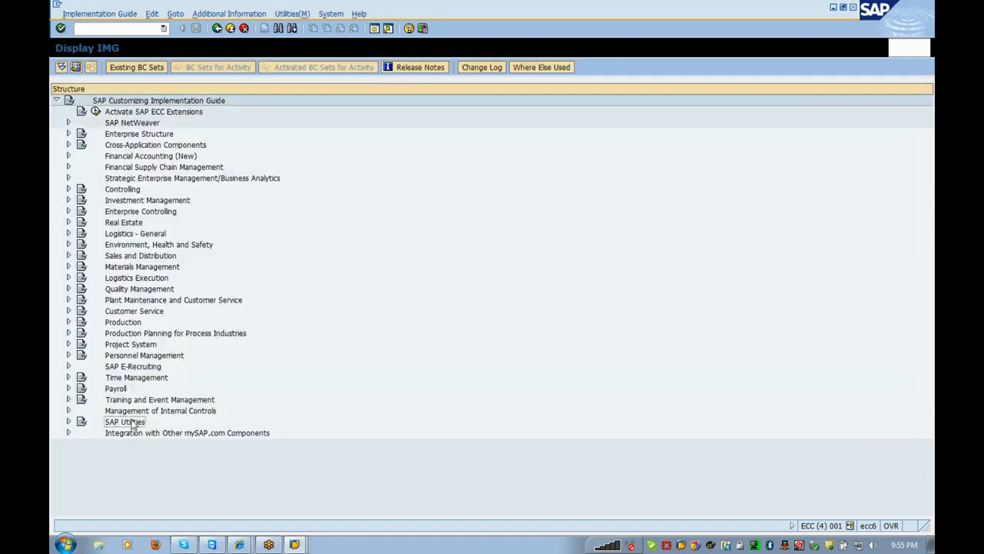
{"action": "double_click", "coordinate": [133, 424]}
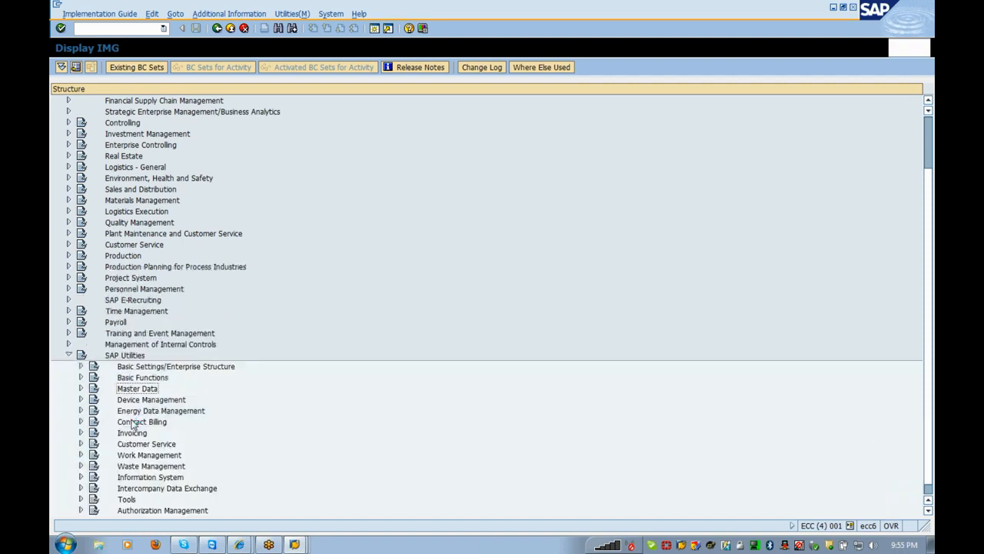
{"action": "double_click", "coordinate": [132, 423]}
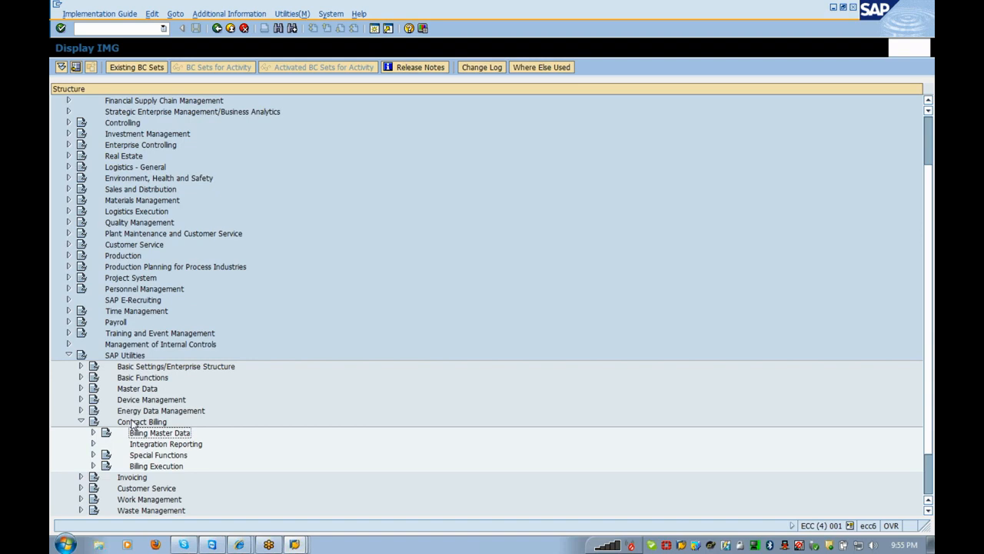
{"action": "key", "text": "Right"}
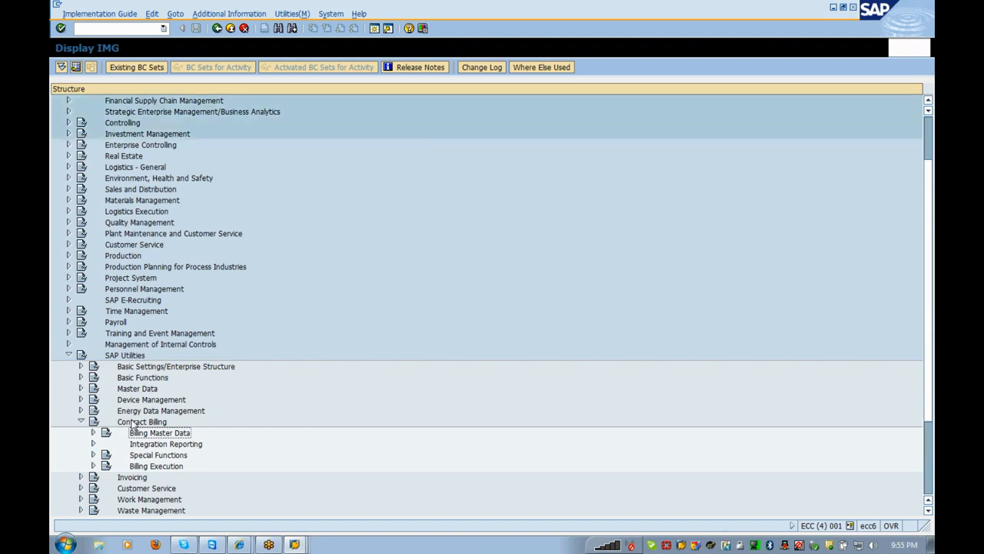
{"action": "key", "text": "Left"}
{"action": "key", "text": "Down"}
{"action": "key", "text": "Down"}
{"action": "key", "text": "Up"}
{"action": "key", "text": "Up"}
{"action": "key", "text": "Up"}
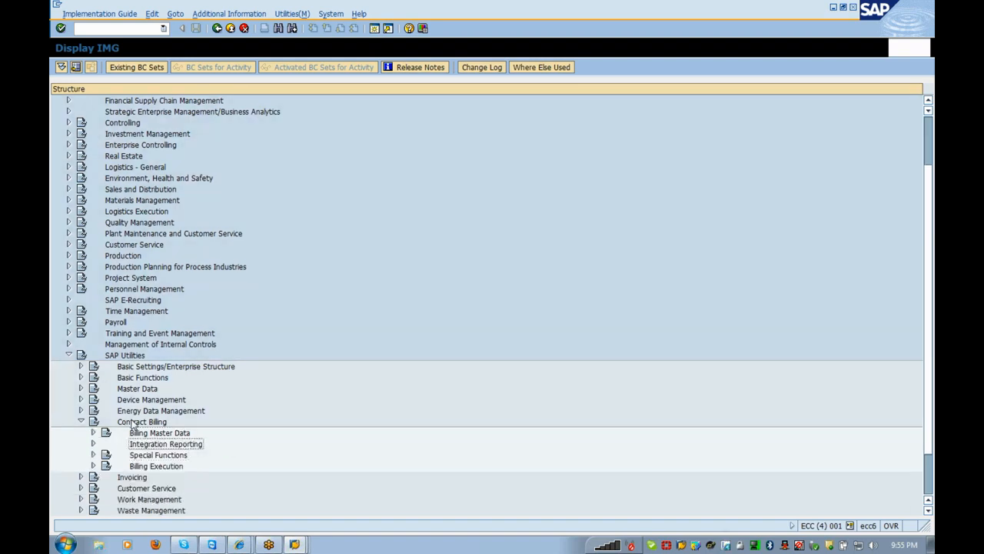
{"action": "key", "text": "Left"}
- Navigate Tools > System Modifications > User-Defined Enhancements for Billing and run Define Line Item Types
{"action": "key", "text": "Down"}
{"action": "key", "text": "Down"}
{"action": "key", "text": "Down"}
{"action": "key", "text": "Down"}
{"action": "key", "text": "Down"}
{"action": "key", "text": "Down"}
{"action": "key", "text": "Down"}
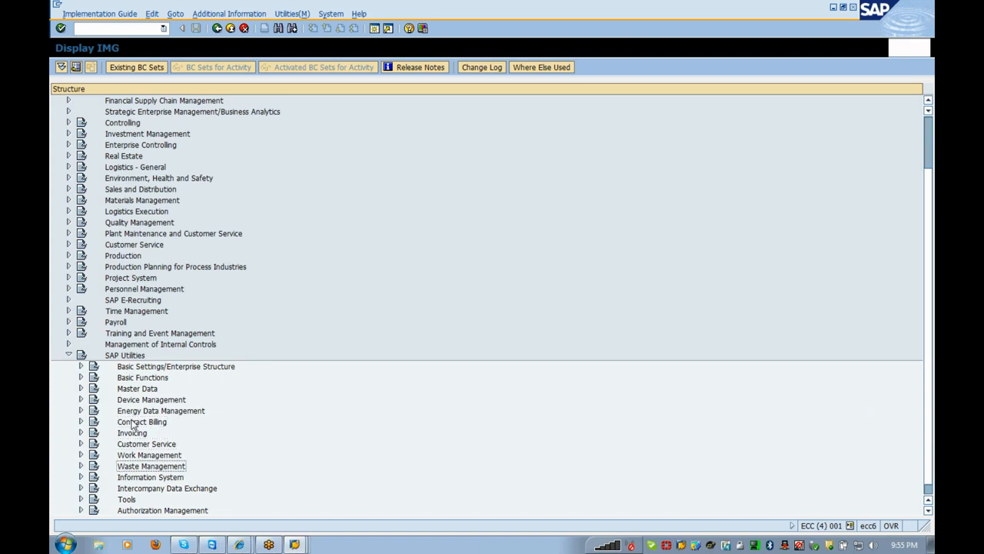
{"action": "key", "text": "Right"}
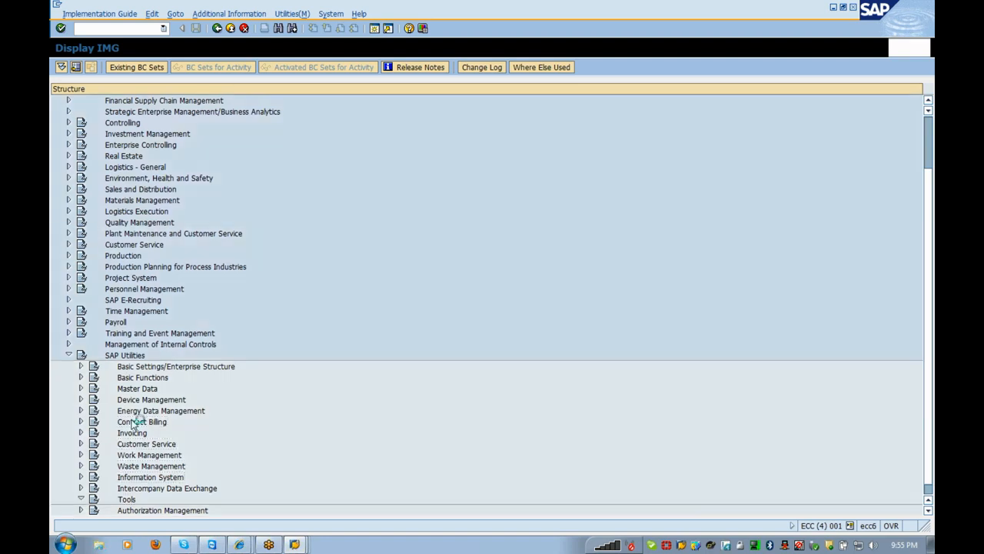
{"action": "key", "text": "Down"}
{"action": "key", "text": "Down"}
{"action": "key", "text": "Down"}
{"action": "key", "text": "Down"}
{"action": "key", "text": "Down"}
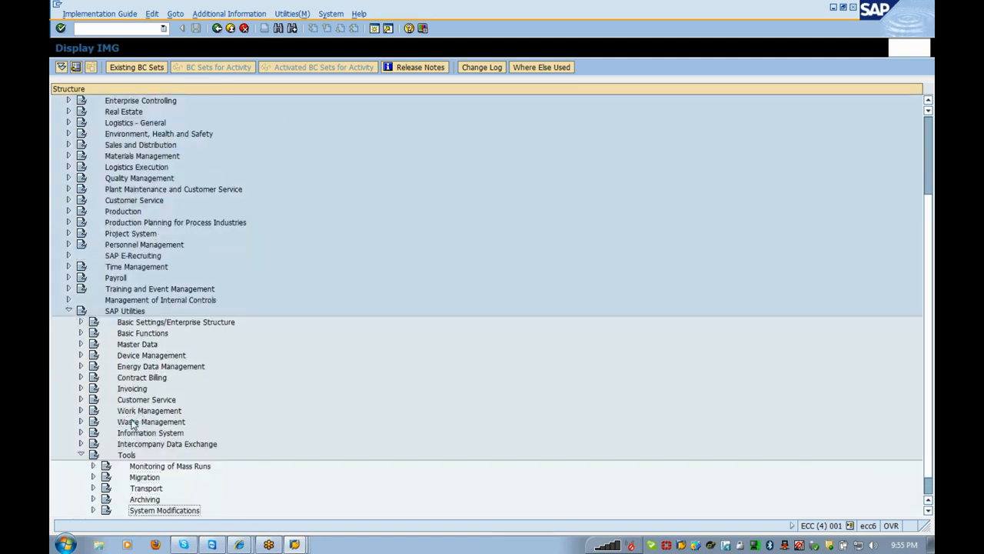
{"action": "key", "text": "Right"}
{"action": "key", "text": "Down"}
{"action": "key", "text": "Down"}
{"action": "key", "text": "Down"}
{"action": "key", "text": "Down"}
{"action": "key", "text": "Down"}
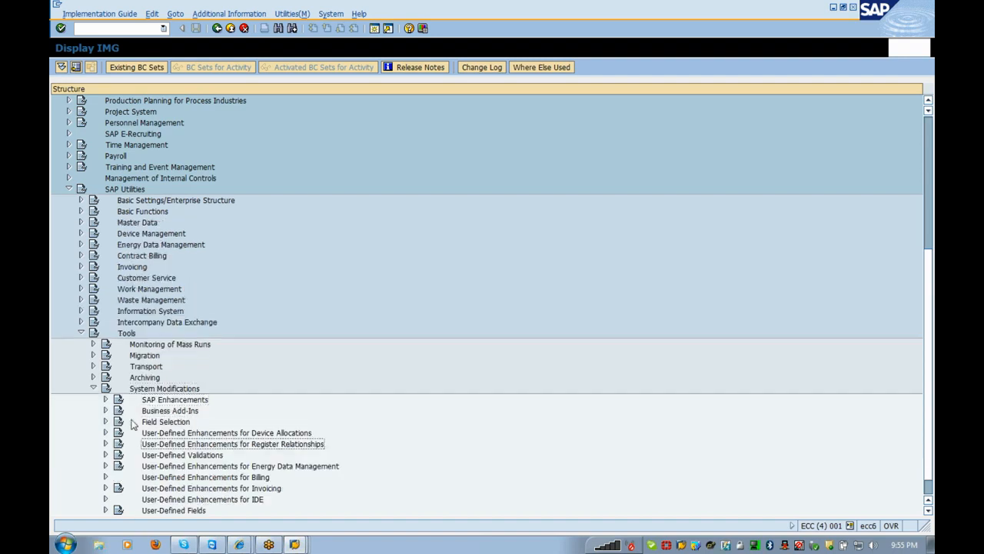
{"action": "key", "text": "Down"}
{"action": "key", "text": "Down"}
{"action": "key", "text": "Down"}
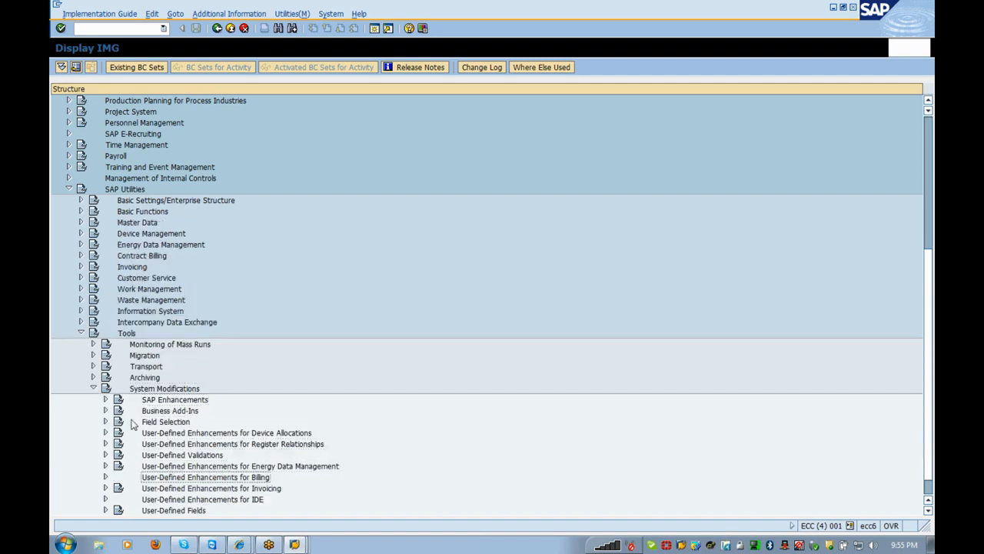
{"action": "key", "text": "Right"}
{"action": "key", "text": "Down"}
{"action": "key", "text": "Right"}
{"action": "key", "text": "Down"}
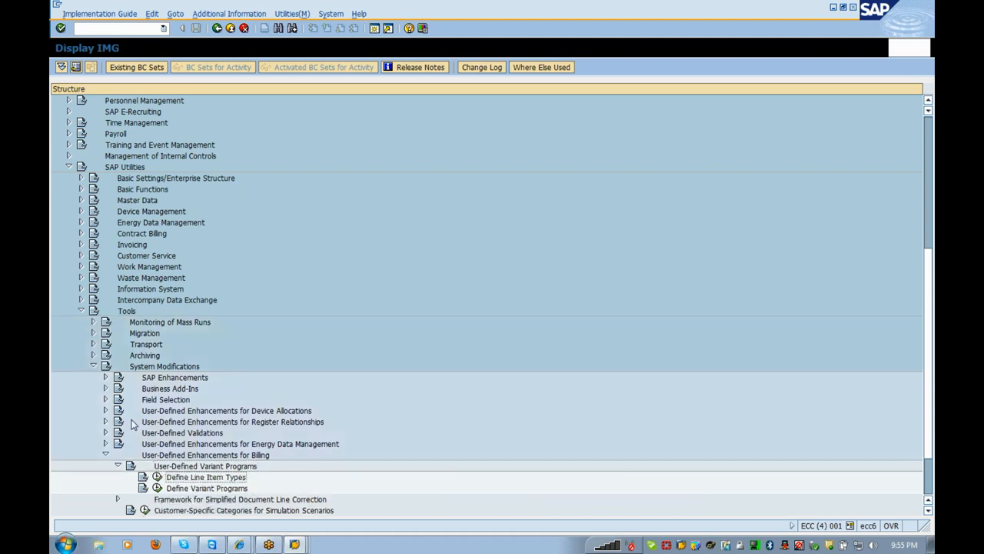
{"action": "key", "text": "Left"}
{"action": "key", "text": "Return"}
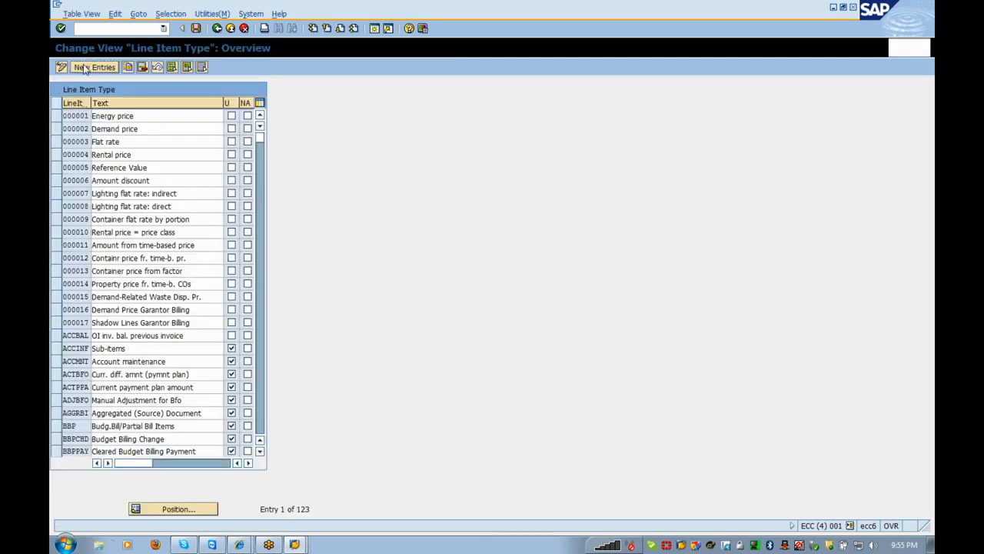
- Add line item type CONT, 'Consomption line item', and save it under a customizing request
{"action": "left_click", "coordinate": [93, 67]}
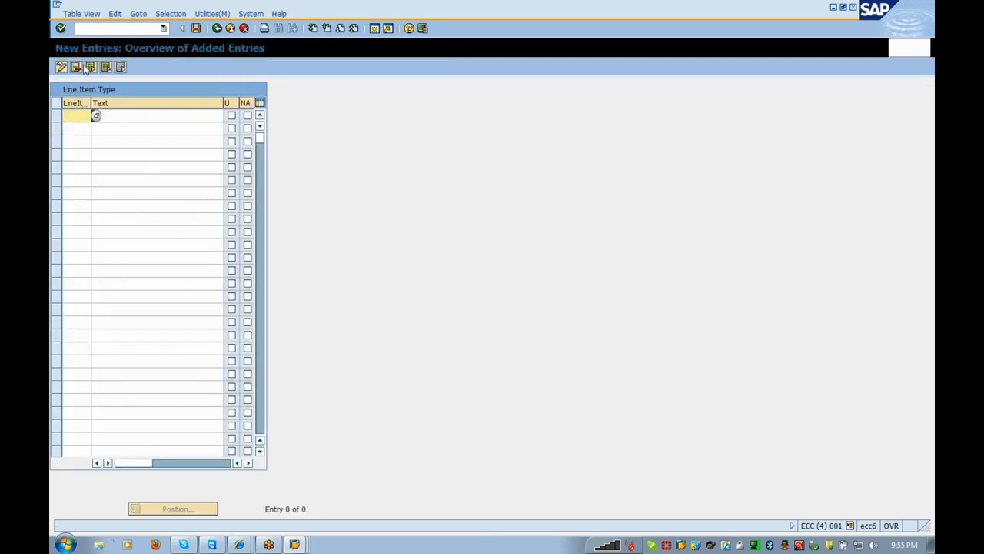
{"action": "type", "text": "CONT"}
{"action": "key", "text": "Tab"}
{"action": "type", "text": "Consomption line "}
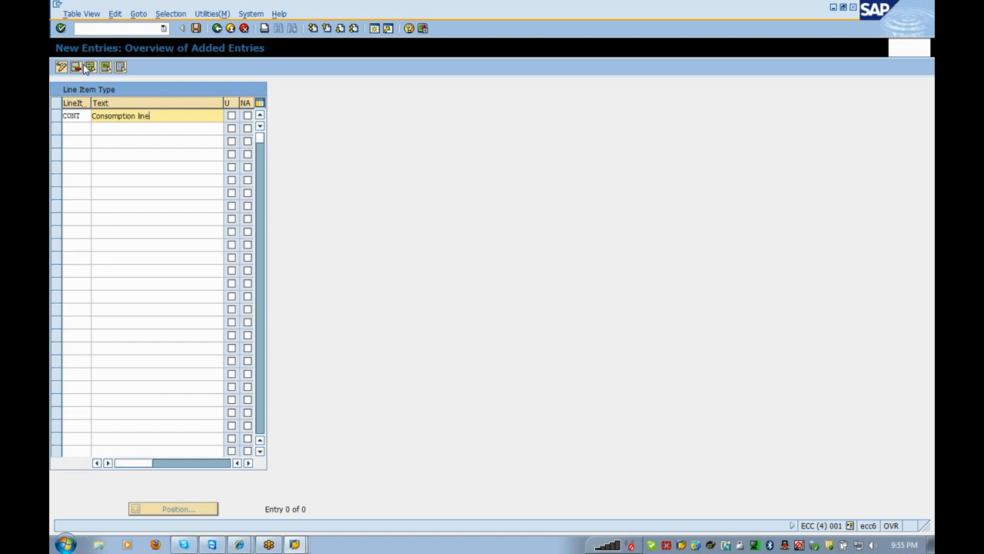
{"action": "type", "text": " item"}
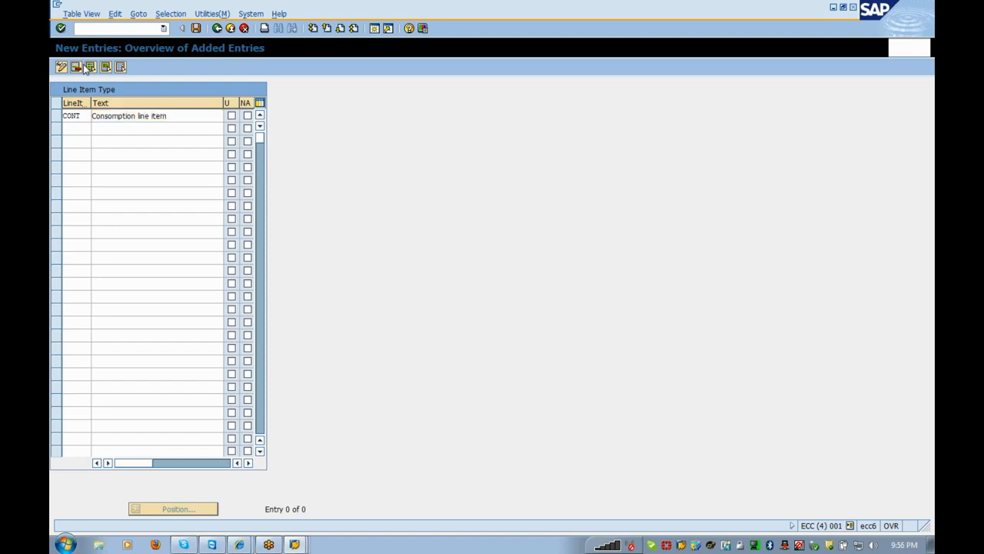
{"action": "key", "text": "Return"}
{"action": "key", "text": "Return"}
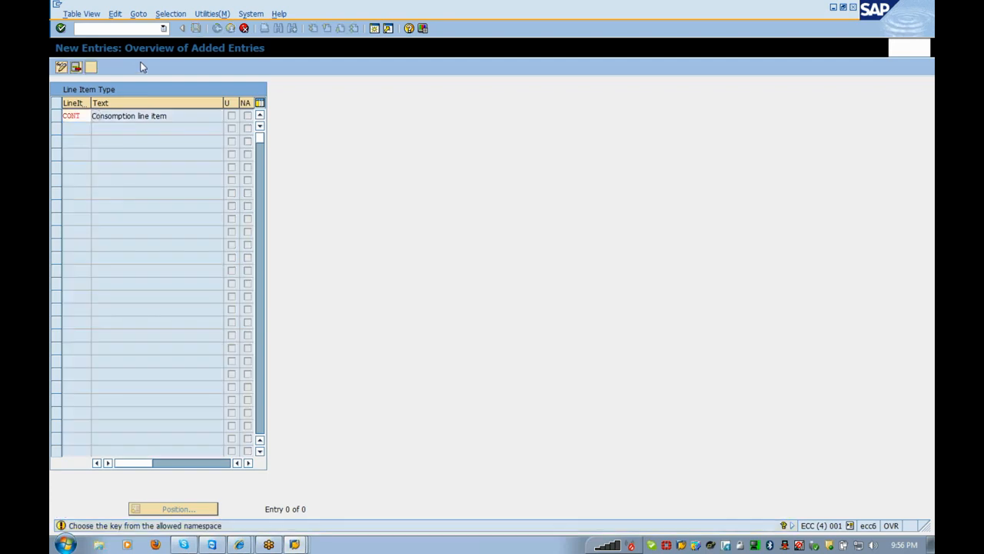
{"action": "left_click", "coordinate": [197, 30]}
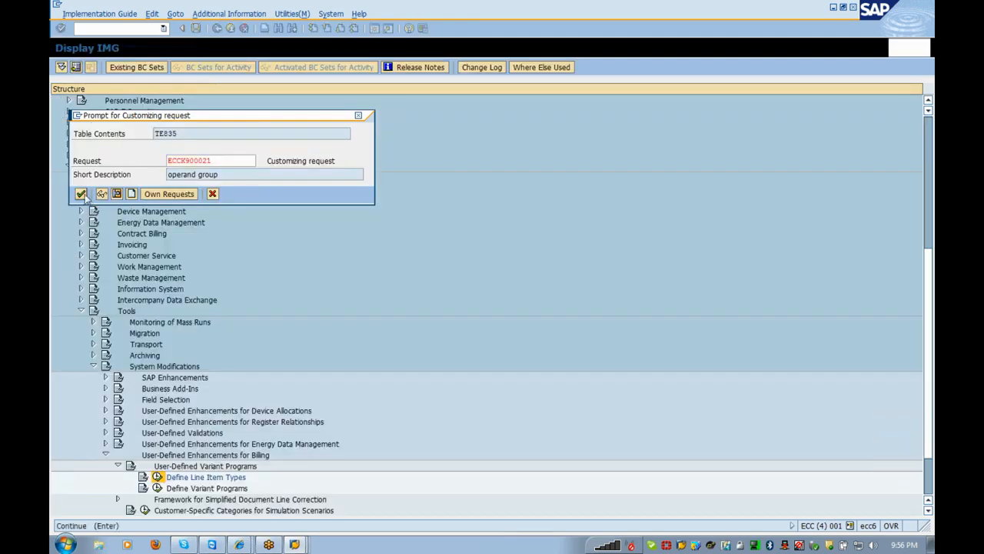
{"action": "left_click", "coordinate": [81, 194]}
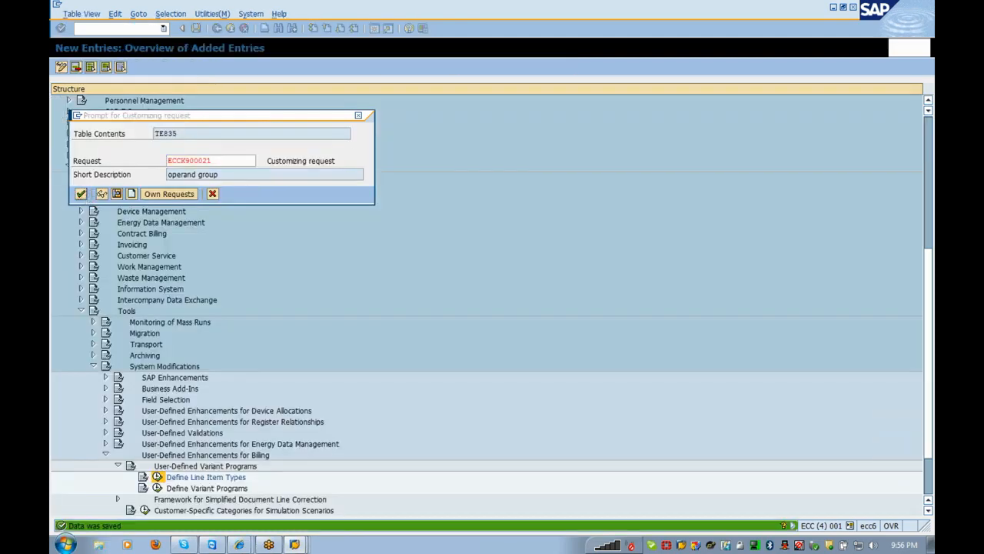
{"action": "key", "text": "alt+Tab"}
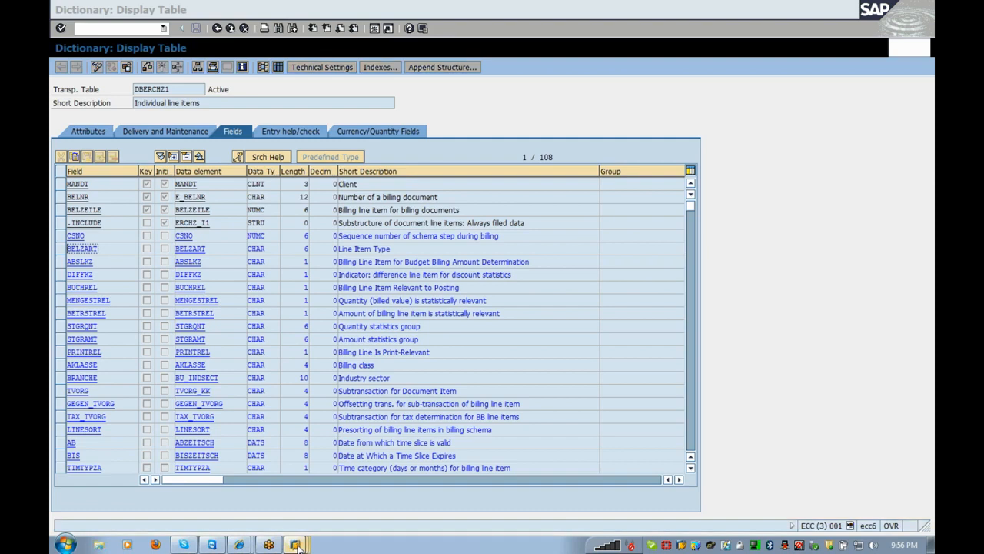
- Set CONT as the DLT1 line item type of step QUANTI01 in rate CONS_01
{"action": "left_click", "coordinate": [295, 544]}
{"action": "left_click", "coordinate": [271, 463]}
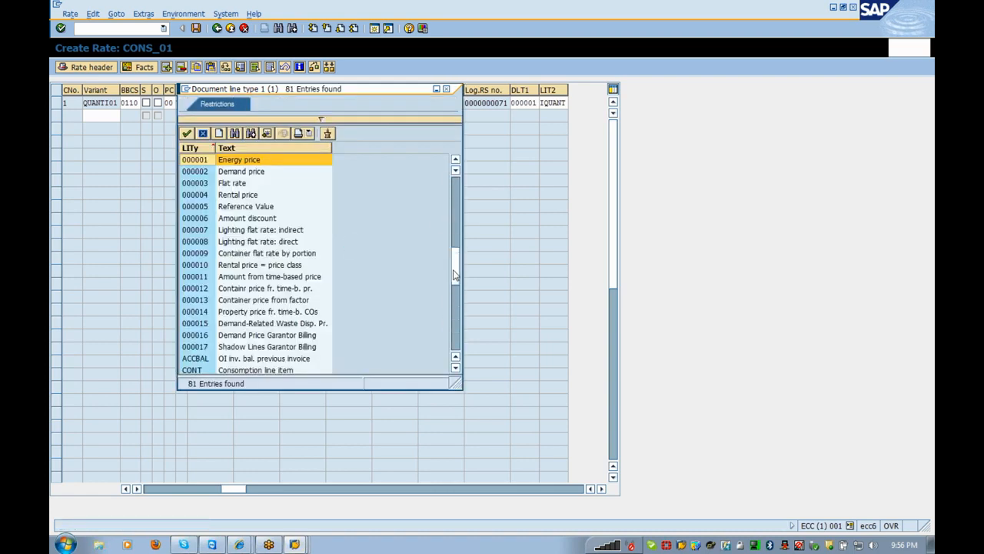
{"action": "left_click", "coordinate": [453, 275]}
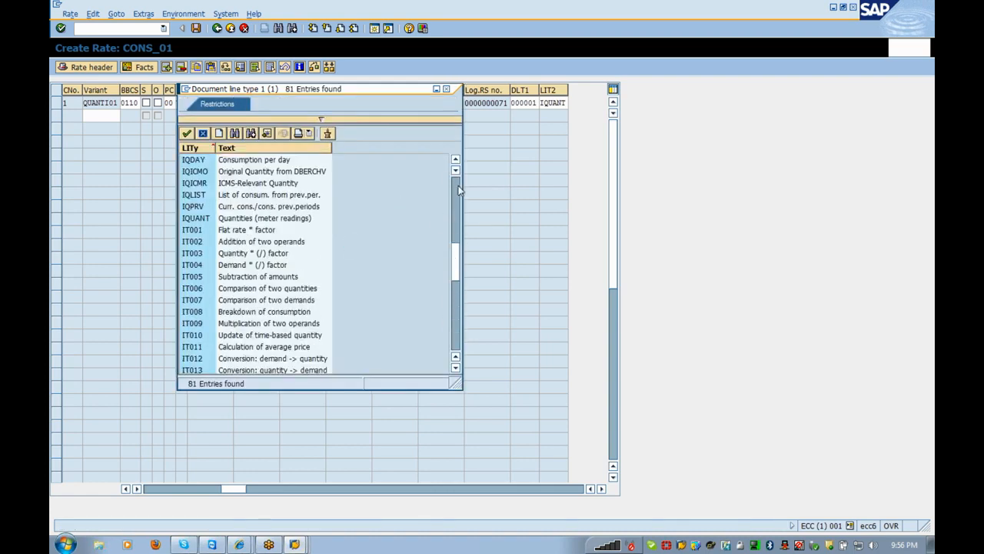
{"action": "left_click", "coordinate": [456, 190]}
{"action": "double_click", "coordinate": [293, 221]}
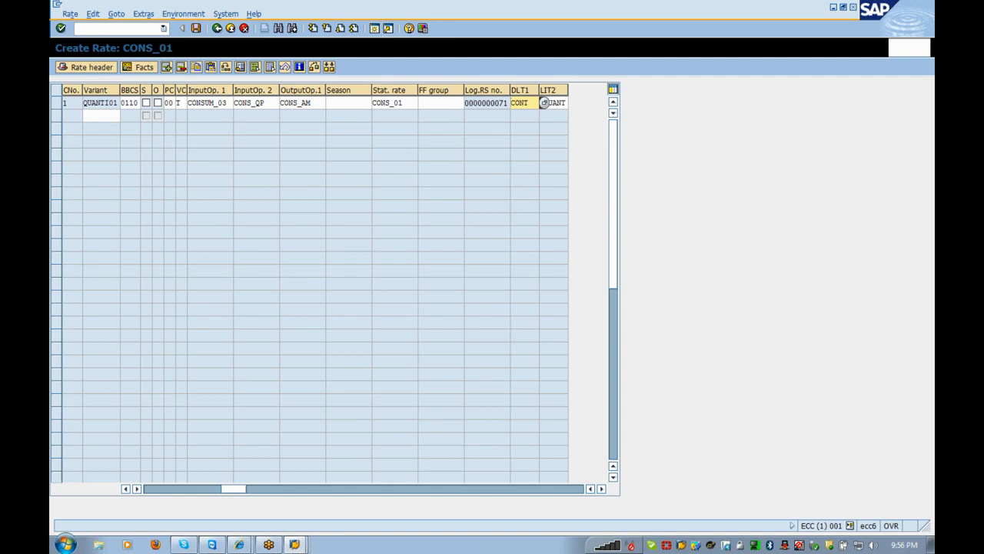
{"action": "left_click", "coordinate": [156, 492]}
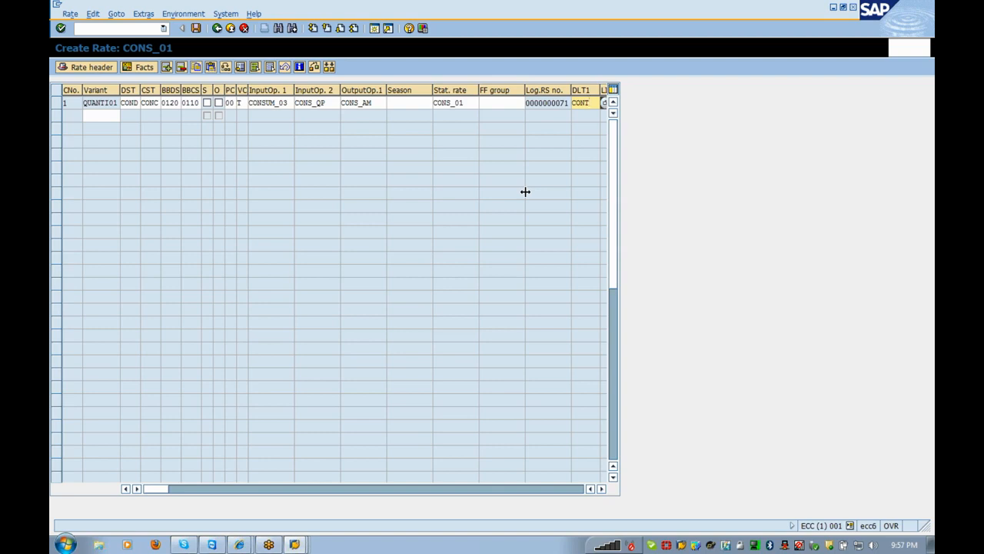
- Save the new rate CONS_01 and switch the initial screen to Change Rate mode
{"action": "left_click", "coordinate": [194, 31]}
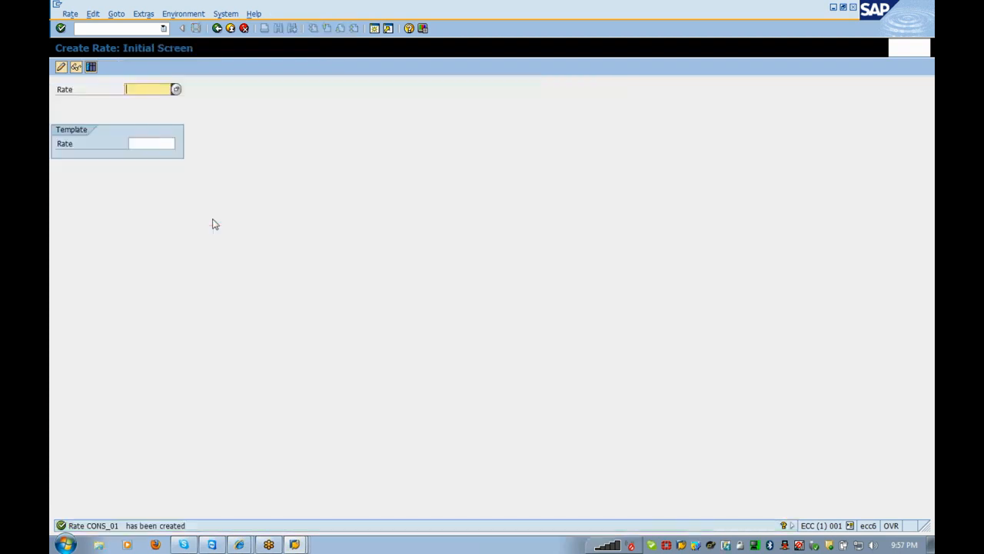
{"action": "left_click", "coordinate": [61, 70]}
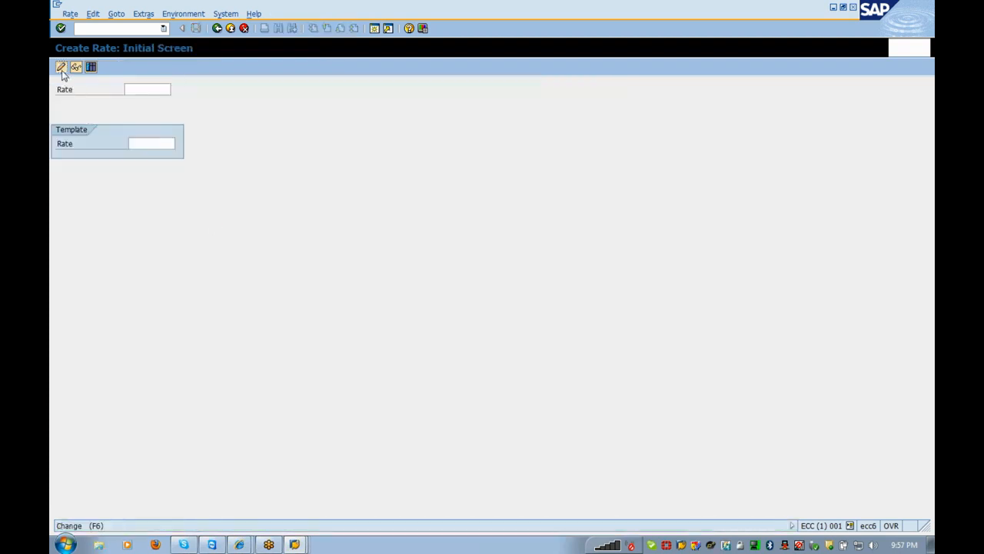
- Open rate CONS_01 in change mode, then bring the Display IMG window to the front
{"action": "key", "text": "Return"}
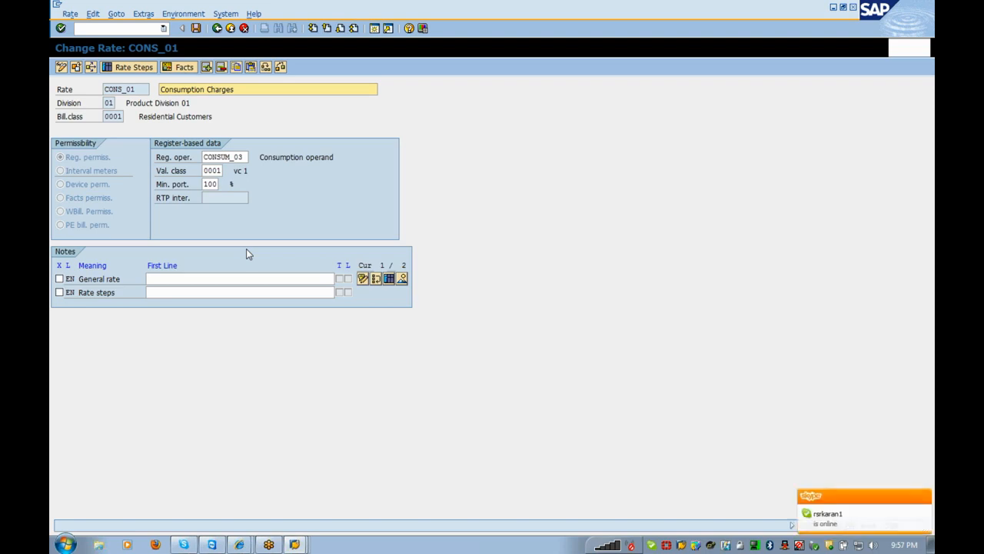
{"action": "left_click", "coordinate": [296, 546]}
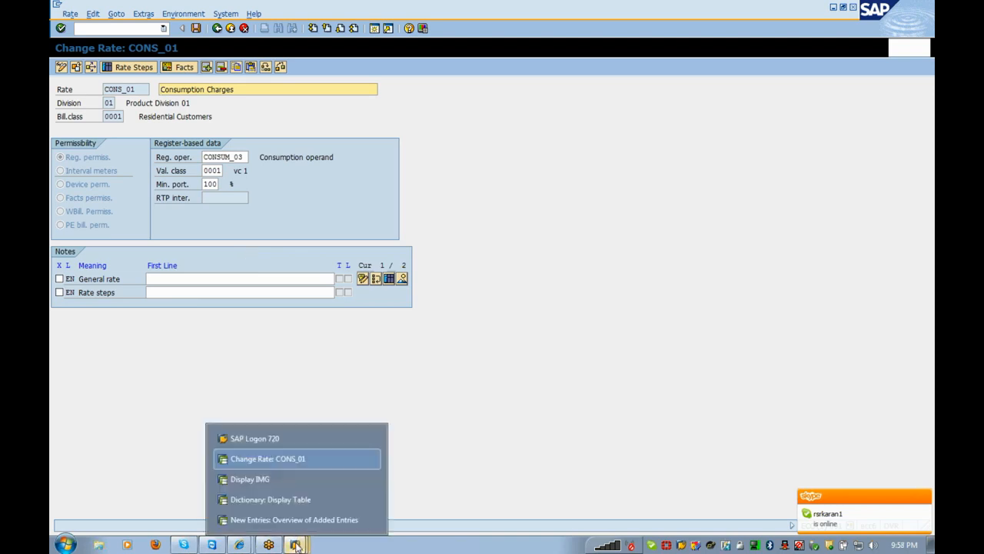
{"action": "left_click", "coordinate": [271, 501]}
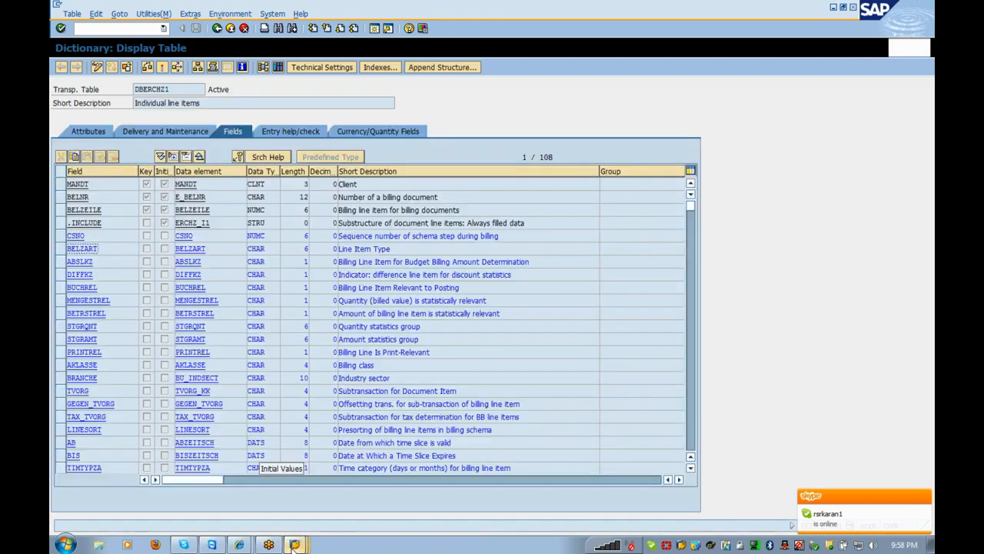
{"action": "left_click", "coordinate": [295, 544]}
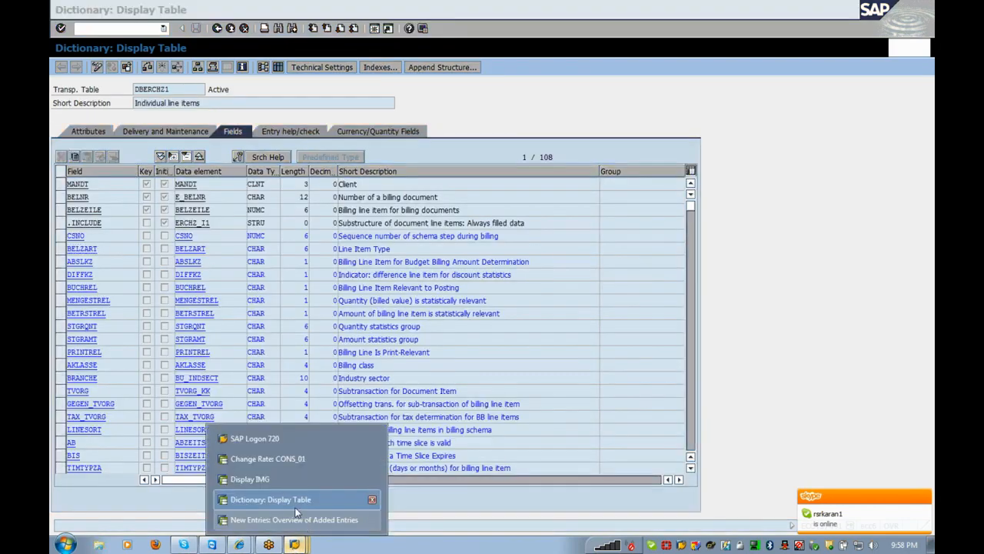
{"action": "left_click", "coordinate": [266, 479]}
- Collapse the open Financial Accounting and Contract Accounts branches back to top level
{"action": "double_click", "coordinate": [209, 333]}
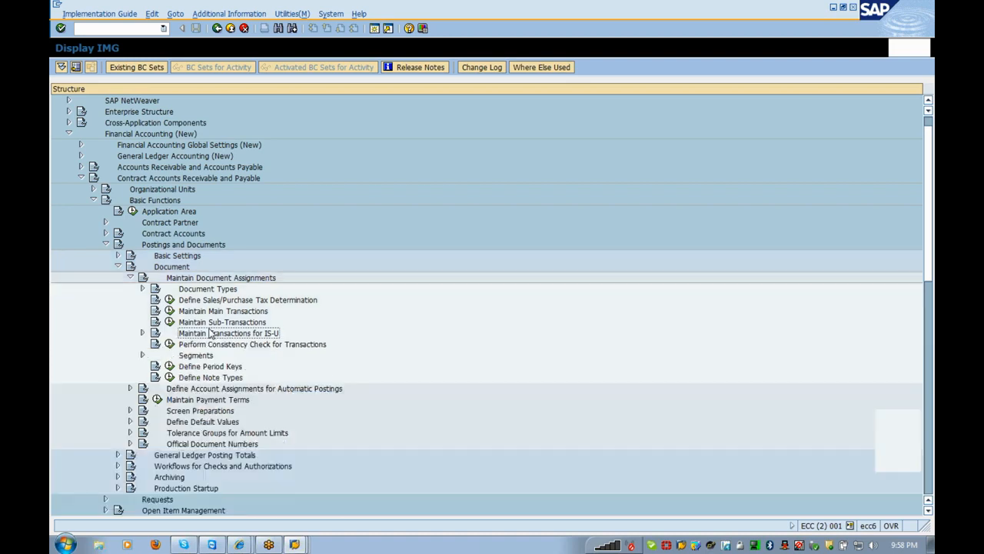
{"action": "key", "text": "Up"}
{"action": "key", "text": "Up"}
{"action": "key", "text": "Up"}
{"action": "key", "text": "Up"}
{"action": "key", "text": "Up"}
{"action": "key", "text": "Left"}
{"action": "key", "text": "Left"}
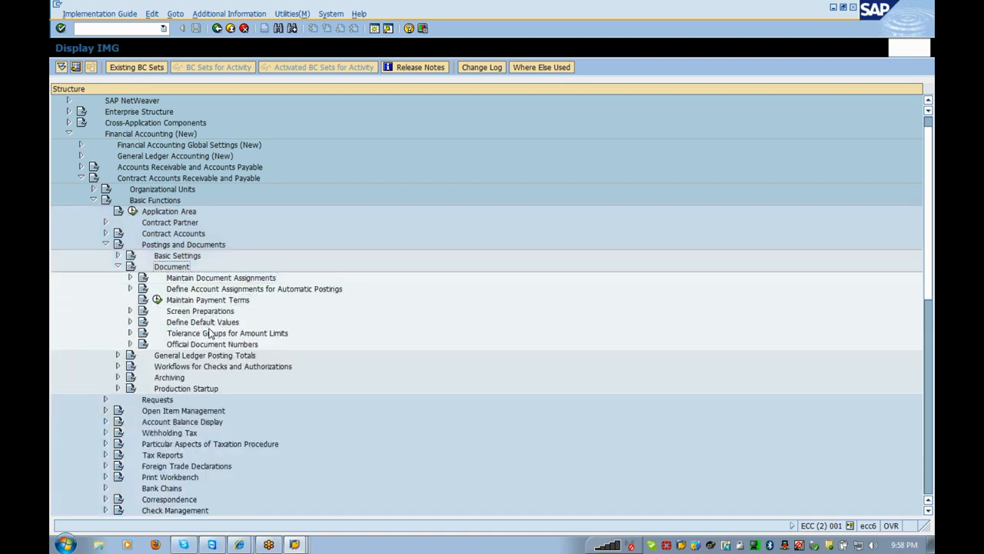
{"action": "key", "text": "Left"}
{"action": "key", "text": "Left"}
{"action": "key", "text": "Left"}
{"action": "key", "text": "Up"}
{"action": "key", "text": "Up"}
{"action": "key", "text": "Up"}
{"action": "key", "text": "Up"}
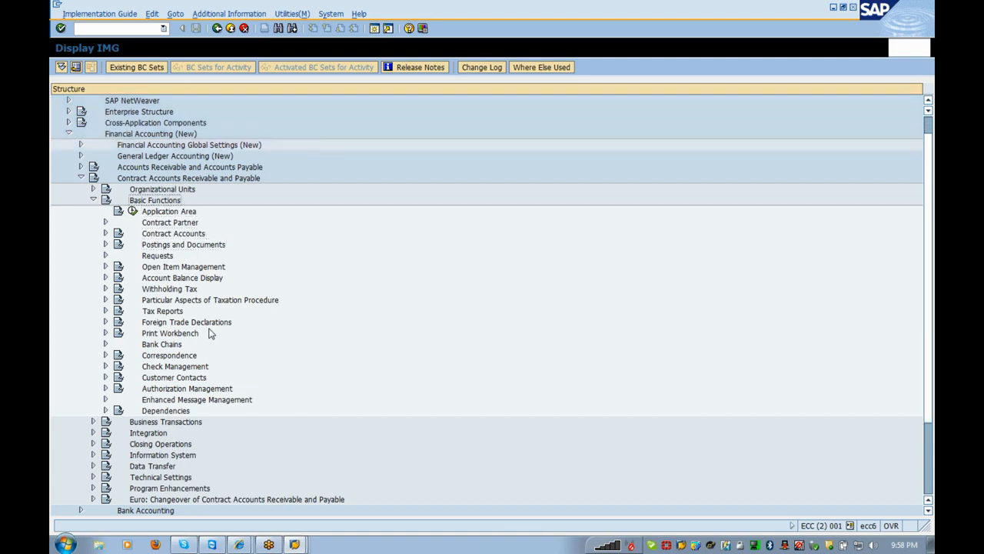
{"action": "key", "text": "Left"}
{"action": "key", "text": "Left"}
{"action": "key", "text": "Left"}
{"action": "key", "text": "Up"}
{"action": "key", "text": "Up"}
{"action": "key", "text": "Up"}
{"action": "key", "text": "Up"}
{"action": "key", "text": "Left"}
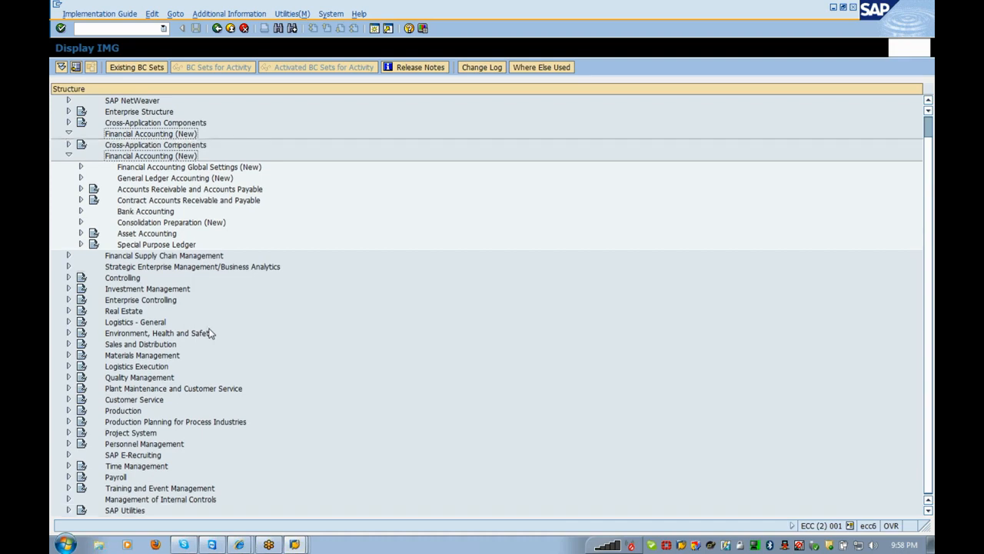
{"action": "key", "text": "Down"}
{"action": "key", "text": "Down"}
{"action": "key", "text": "Down"}
{"action": "key", "text": "Down"}
{"action": "key", "text": "Down"}
{"action": "key", "text": "Down"}
{"action": "key", "text": "Down"}
{"action": "key", "text": "Down"}
{"action": "key", "text": "Down"}
{"action": "key", "text": "Down"}
{"action": "key", "text": "Down"}
{"action": "key", "text": "Down"}
{"action": "key", "text": "Down"}
{"action": "key", "text": "Down"}
{"action": "key", "text": "Down"}
{"action": "key", "text": "Down"}
{"action": "key", "text": "Down"}
{"action": "key", "text": "Down"}
{"action": "key", "text": "Down"}
{"action": "key", "text": "Down"}
- Expand SAP Utilities > Contract Billing > Billing Master Data > Rate Structure > Rates and run Define Rate Fact Groups
{"action": "key", "text": "Up"}
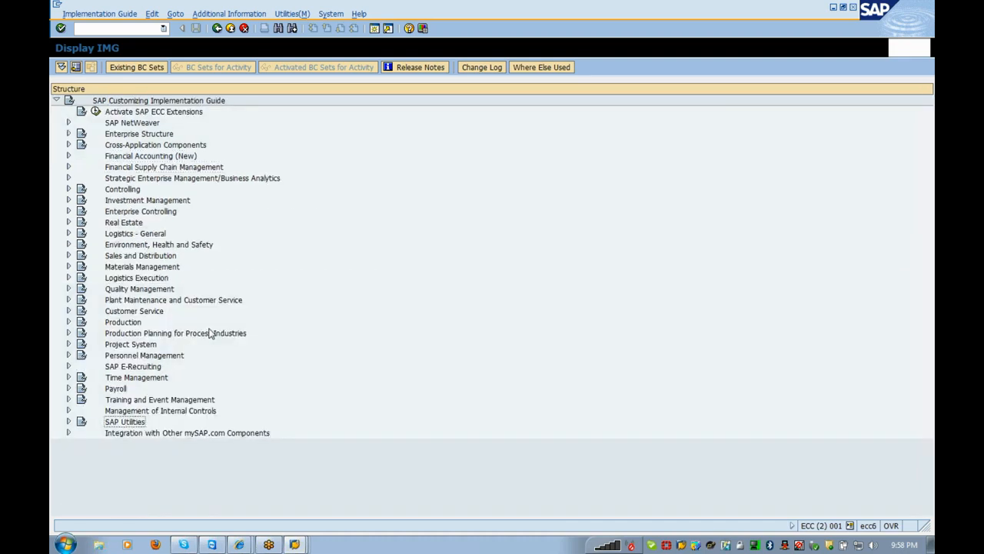
{"action": "key", "text": "Right"}
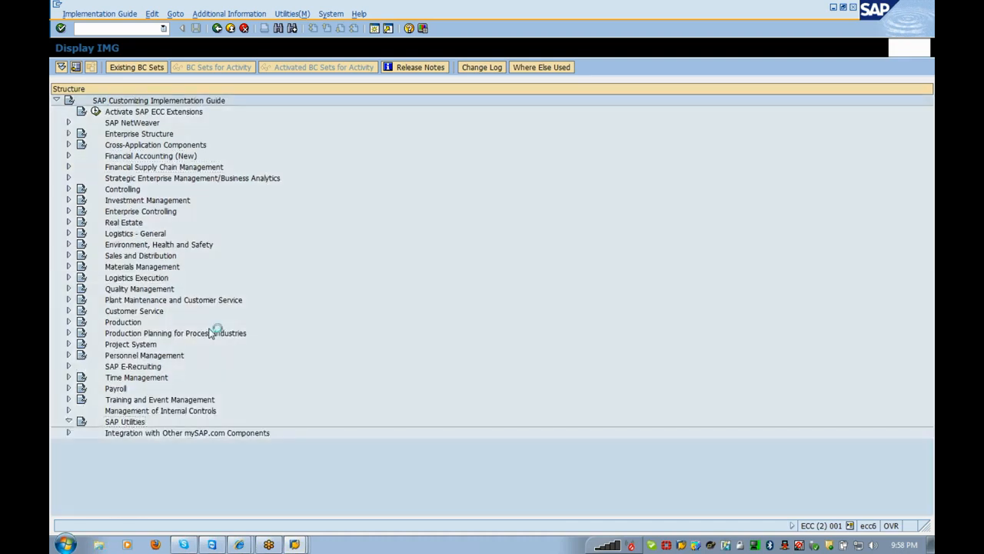
{"action": "key", "text": "Down"}
{"action": "key", "text": "Down"}
{"action": "key", "text": "Down"}
{"action": "key", "text": "Down"}
{"action": "key", "text": "Down"}
{"action": "key", "text": "Down"}
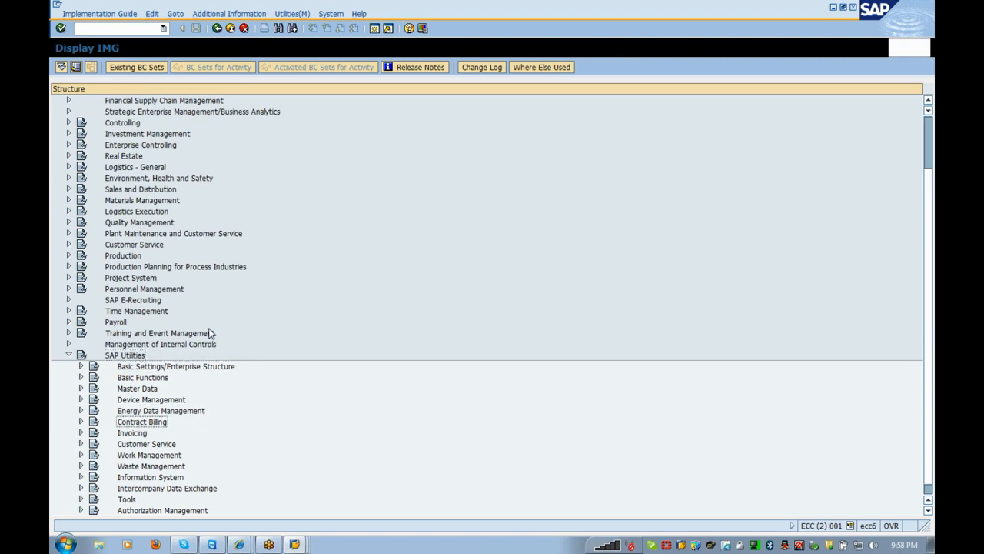
{"action": "key", "text": "Right"}
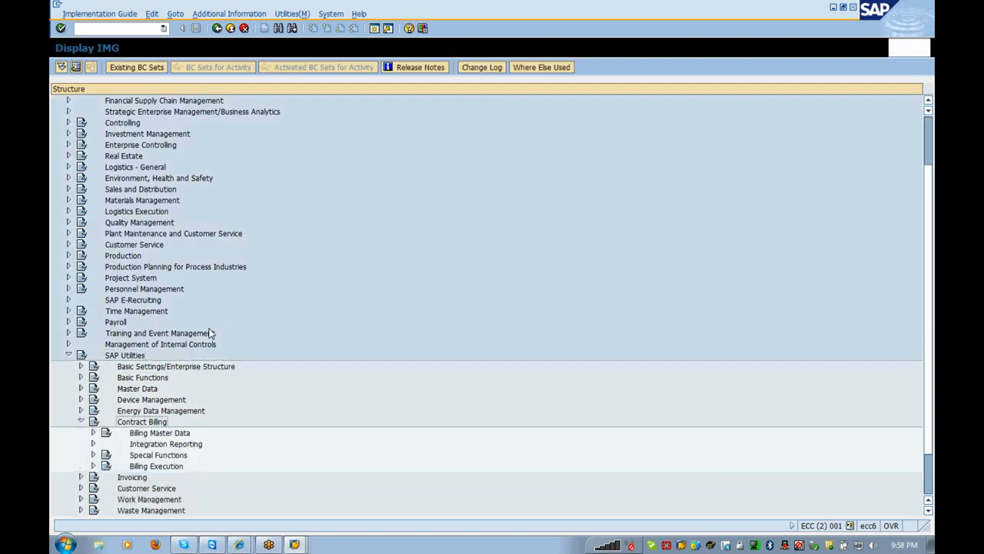
{"action": "key", "text": "Down"}
{"action": "key", "text": "Down"}
{"action": "key", "text": "Down"}
{"action": "key", "text": "Up"}
{"action": "key", "text": "Up"}
{"action": "key", "text": "Right"}
{"action": "key", "text": "Down"}
{"action": "key", "text": "Down"}
{"action": "key", "text": "Down"}
{"action": "key", "text": "Down"}
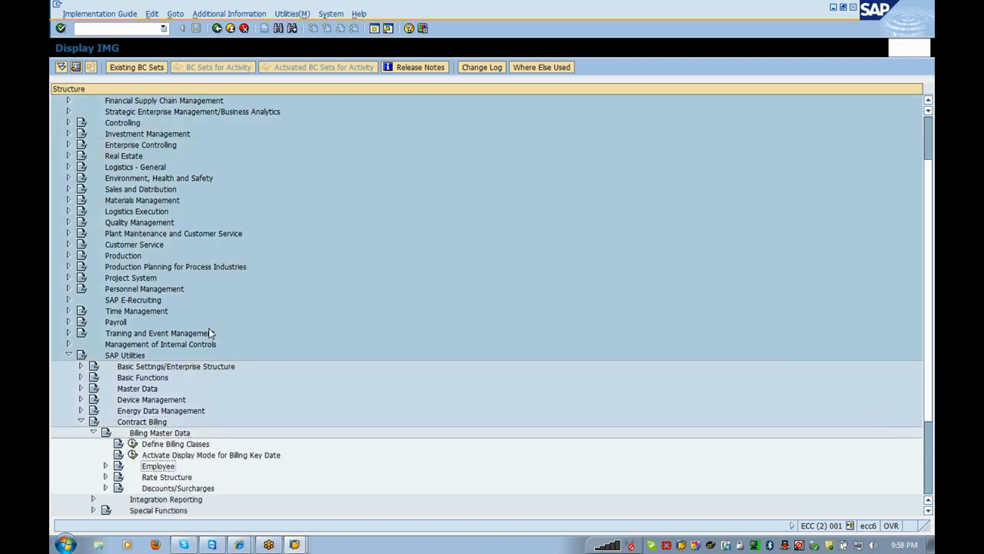
{"action": "key", "text": "Right"}
{"action": "key", "text": "Down"}
{"action": "key", "text": "Down"}
{"action": "key", "text": "Down"}
{"action": "key", "text": "Down"}
{"action": "key", "text": "Down"}
{"action": "key", "text": "Down"}
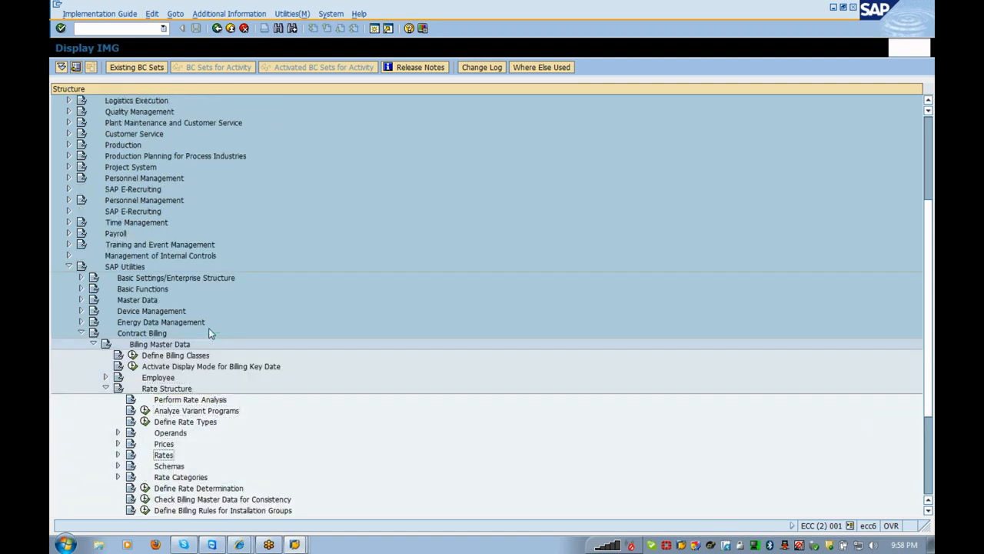
{"action": "key", "text": "Right"}
{"action": "key", "text": "Down"}
{"action": "key", "text": "Down"}
{"action": "key", "text": "Down"}
{"action": "key", "text": "Down"}
{"action": "key", "text": "Down"}
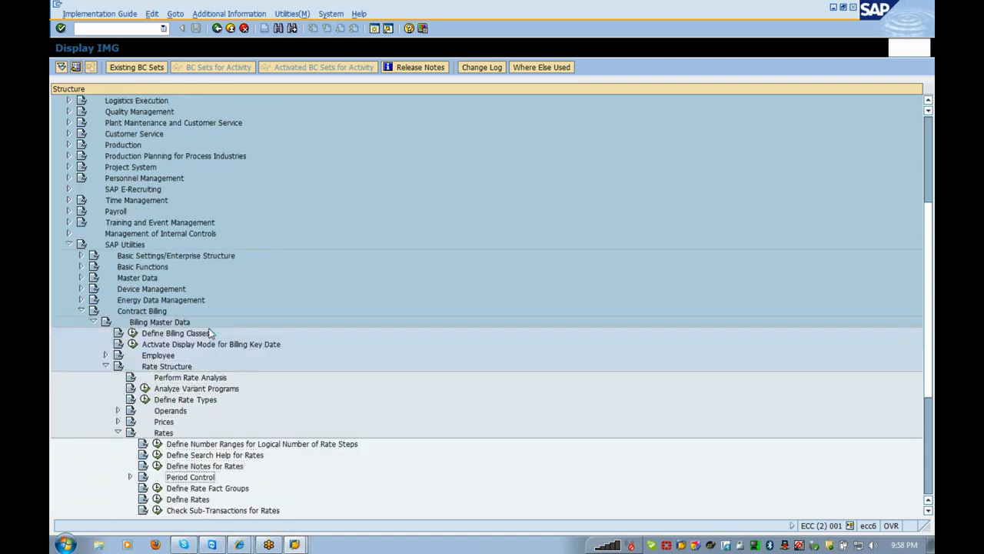
{"action": "key", "text": "Left"}
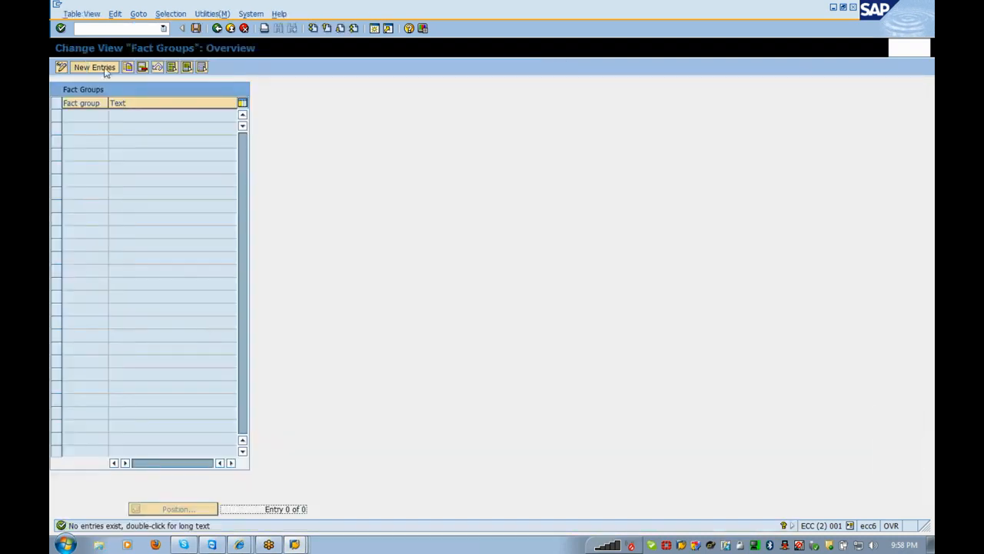
- Add a new fact group entry 1000 described as 'Residential customer'
{"action": "left_click", "coordinate": [94, 67]}
{"action": "type", "text": "100"}
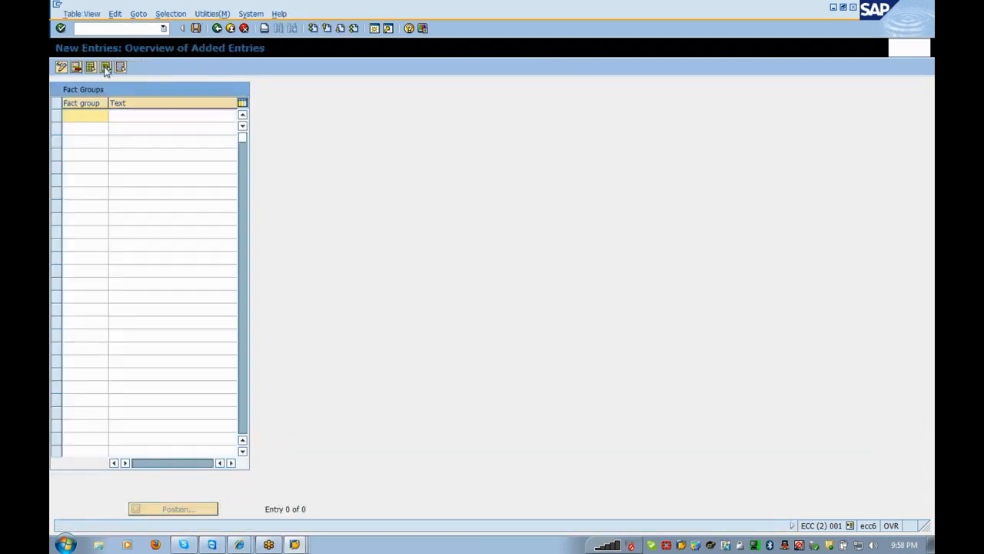
{"action": "type", "text": "0"}
{"action": "key", "text": "Tab"}
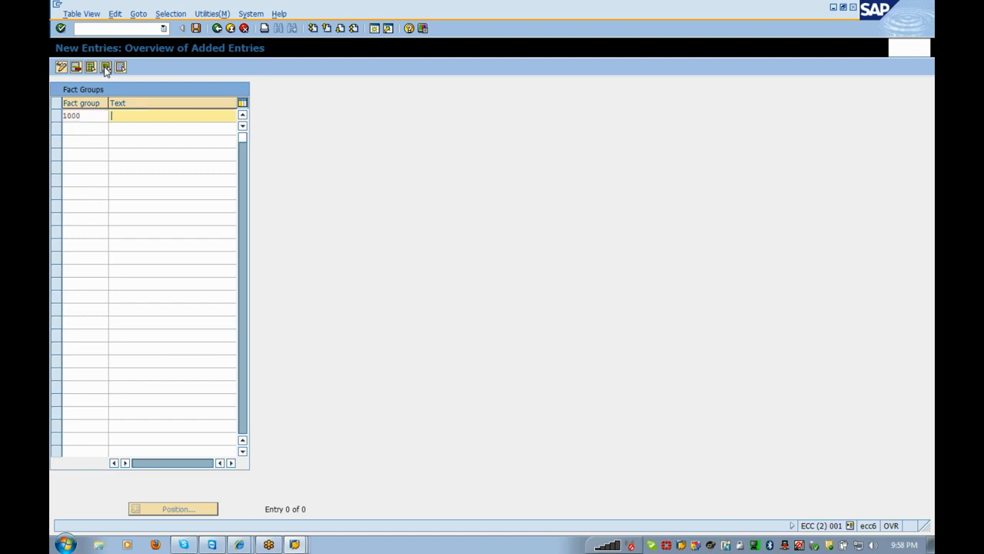
{"action": "type", "text": "Residential custi"}
{"action": "type", "text": "omer"}
{"action": "key", "text": "Return"}
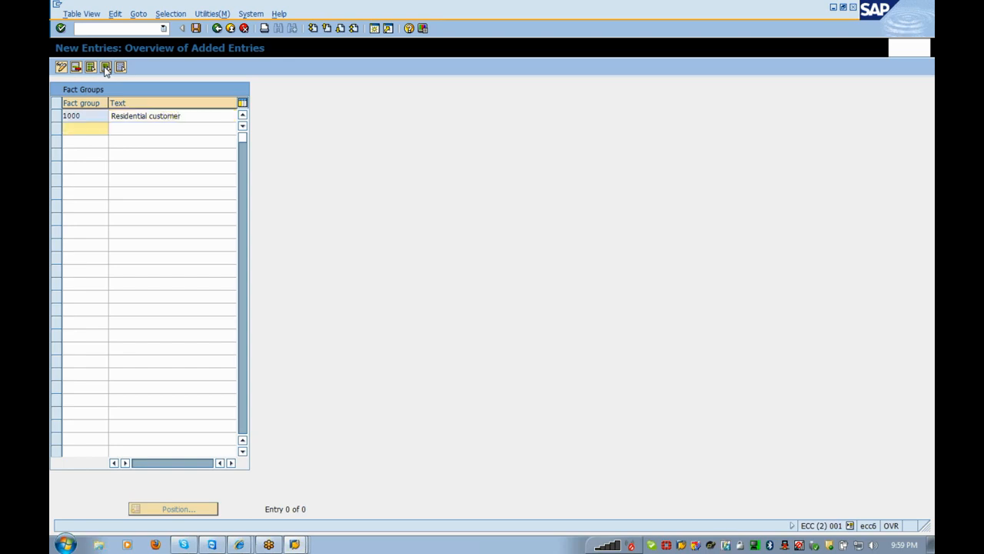
- Save fact group 1000 under the customizing request and return to the IMG tree
{"action": "left_click", "coordinate": [195, 29]}
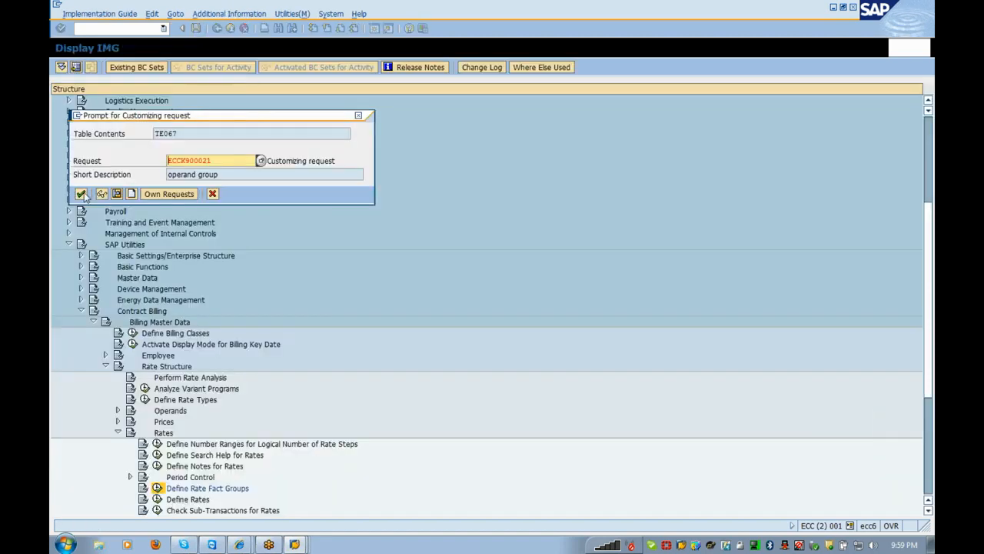
{"action": "left_click", "coordinate": [80, 194]}
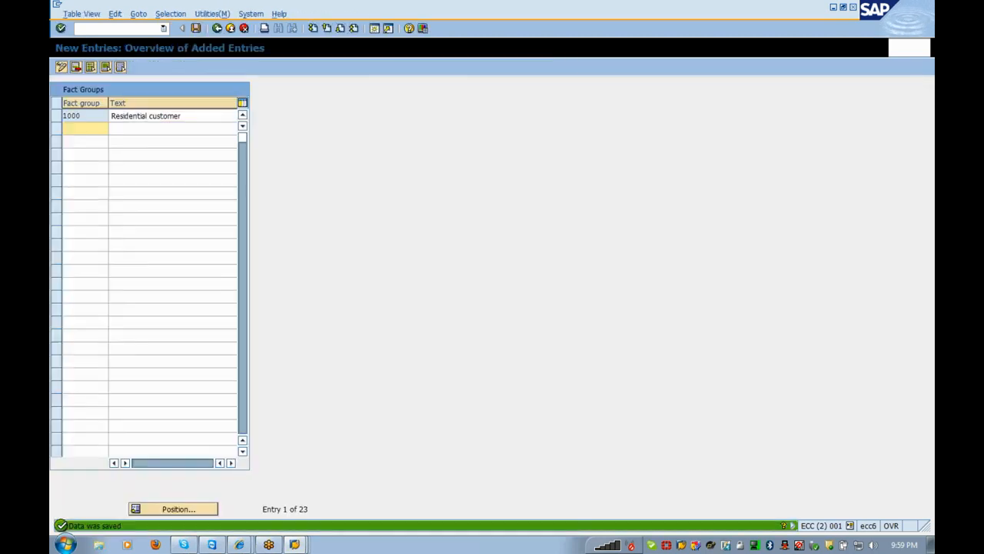
{"action": "left_click", "coordinate": [217, 28]}
{"action": "left_click", "coordinate": [217, 27]}
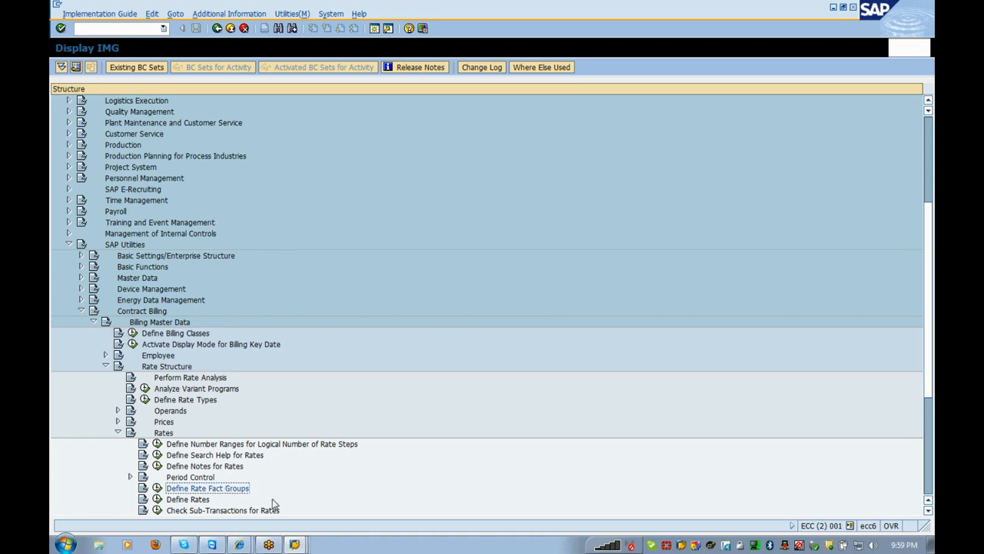
- Bring the Change Rate CONS_01 window to the front
{"action": "key", "text": "alt+Tab"}
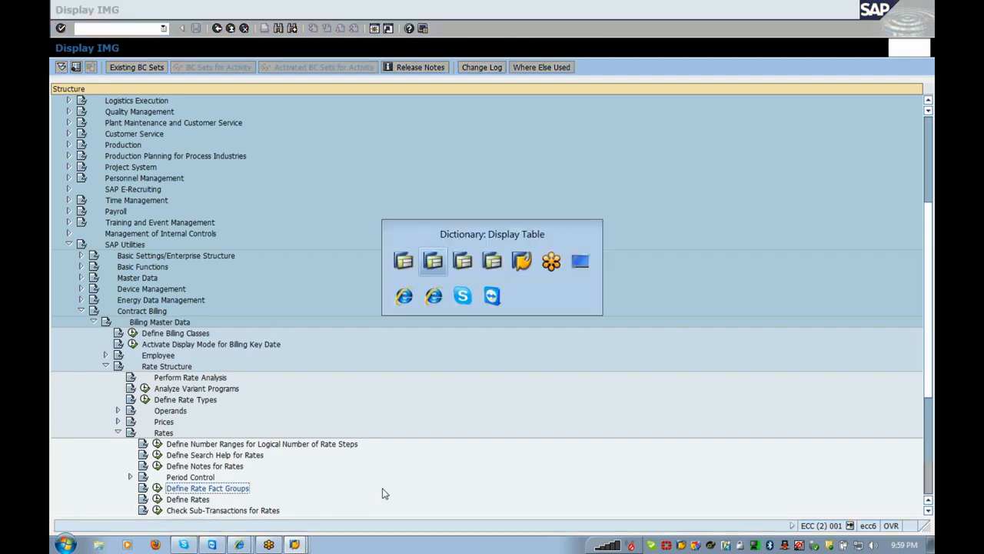
{"action": "left_click", "coordinate": [295, 544]}
{"action": "left_click", "coordinate": [268, 458]}
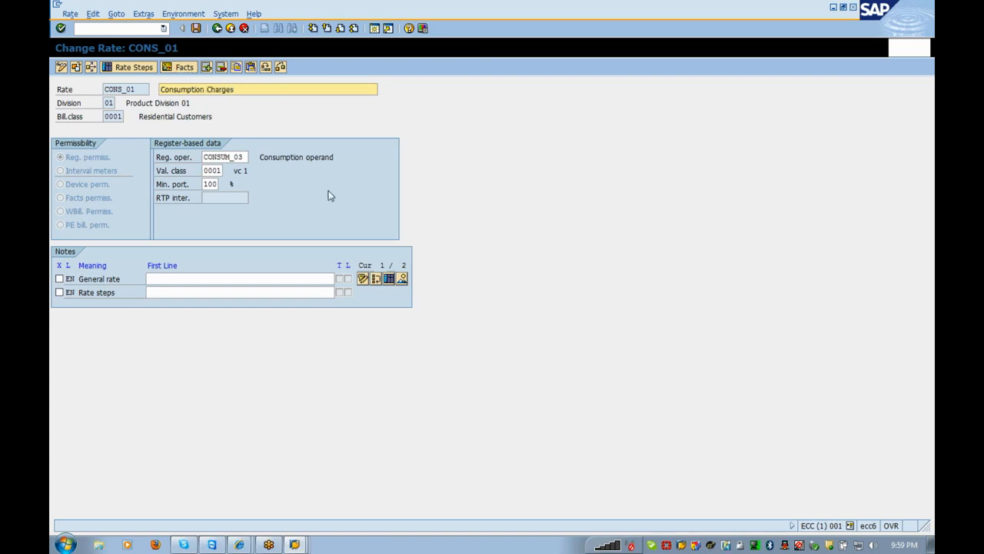
{"action": "key", "text": "alt+Tab"}
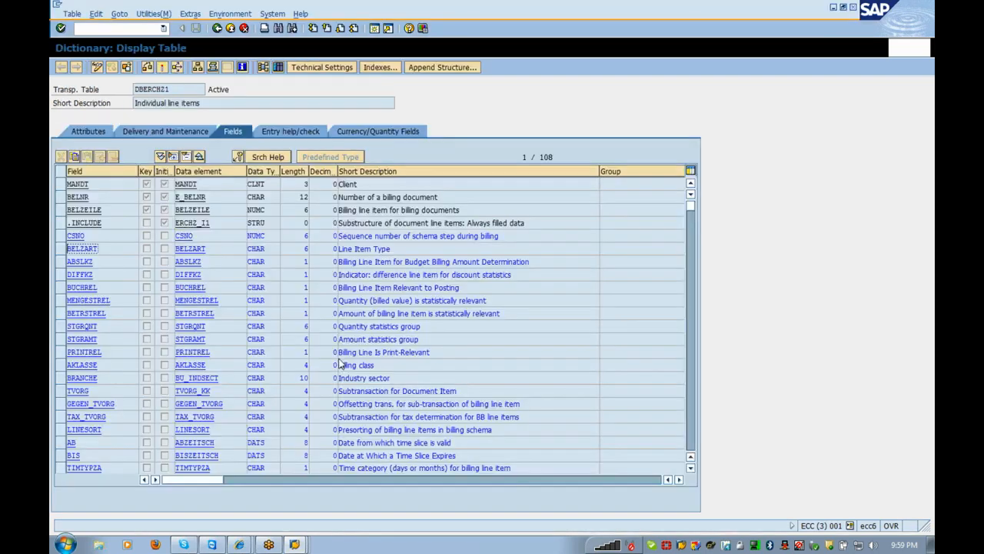
{"action": "left_click", "coordinate": [302, 544]}
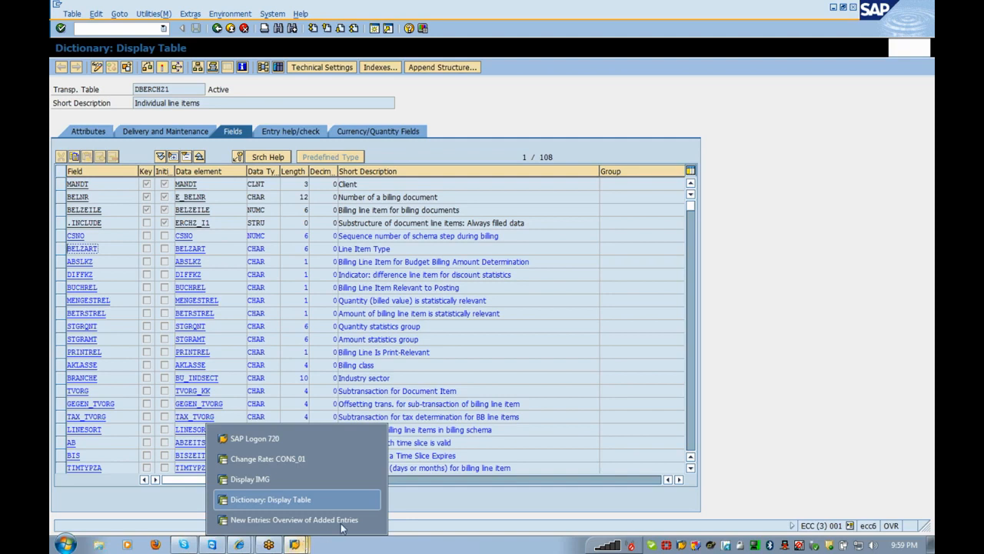
{"action": "left_click", "coordinate": [286, 460]}
- Open rate facts for CONS_01 with fact group 1000 and template 1000
{"action": "left_click", "coordinate": [183, 67]}
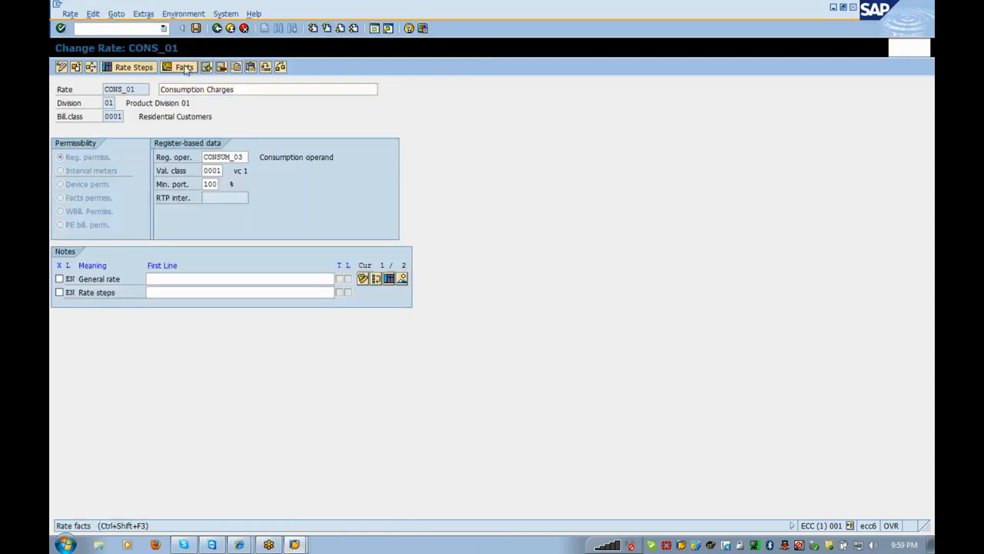
{"action": "type", "text": "1000"}
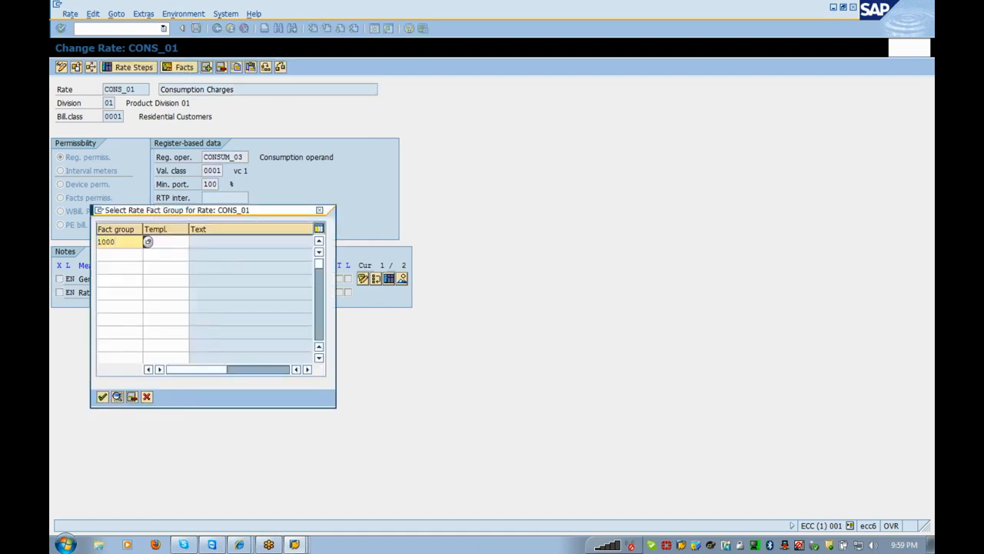
{"action": "key", "text": "Tab"}
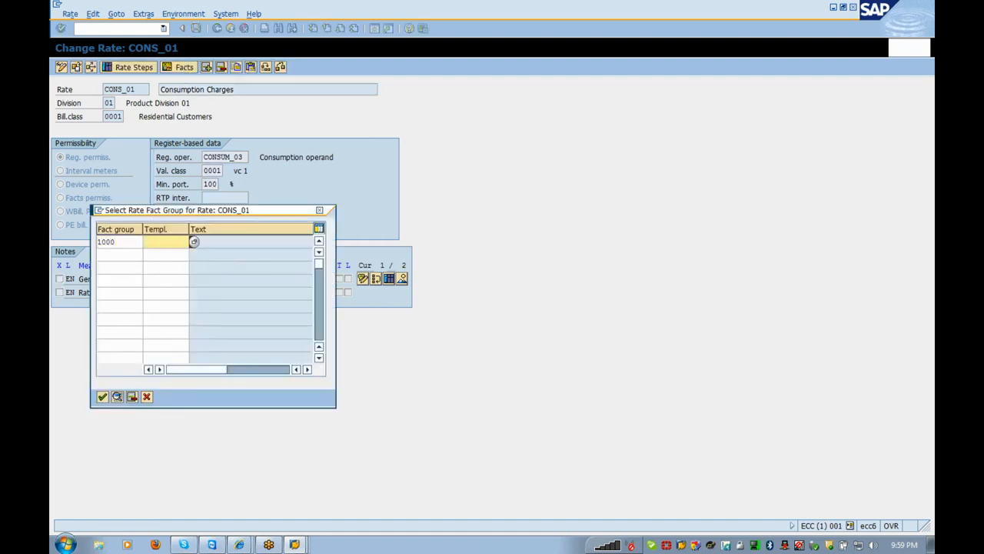
{"action": "type", "text": "1000"}
{"action": "left_click", "coordinate": [111, 242]}
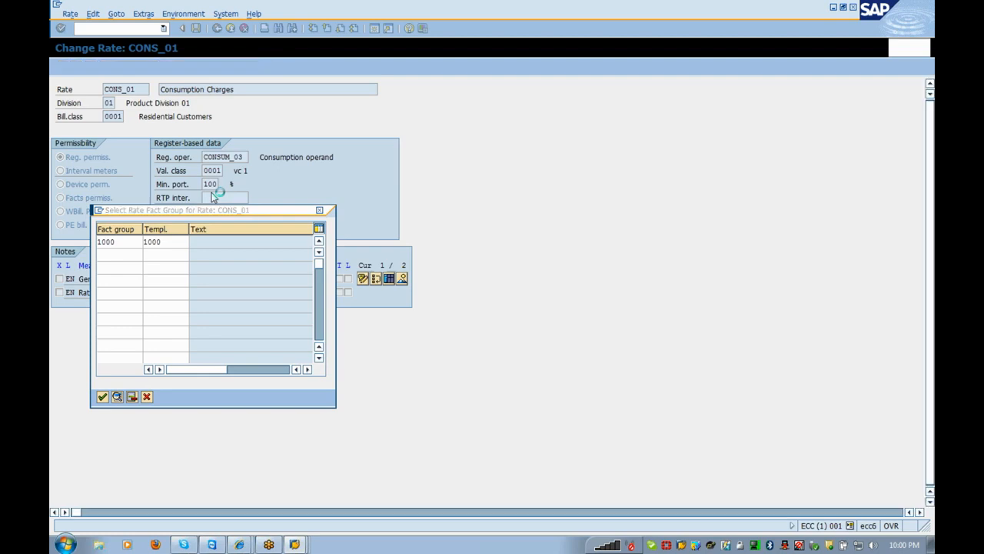
{"action": "left_click", "coordinate": [77, 117]}
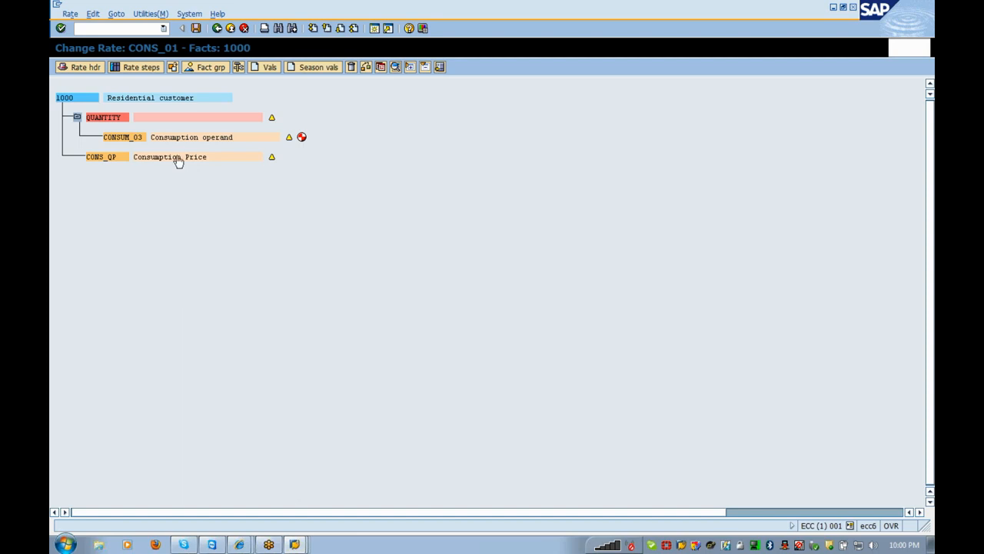
- Inspect the details of operands CONSUM_03 and CONS_QP in CONS_01's rate steps, then return
{"action": "left_click", "coordinate": [150, 70]}
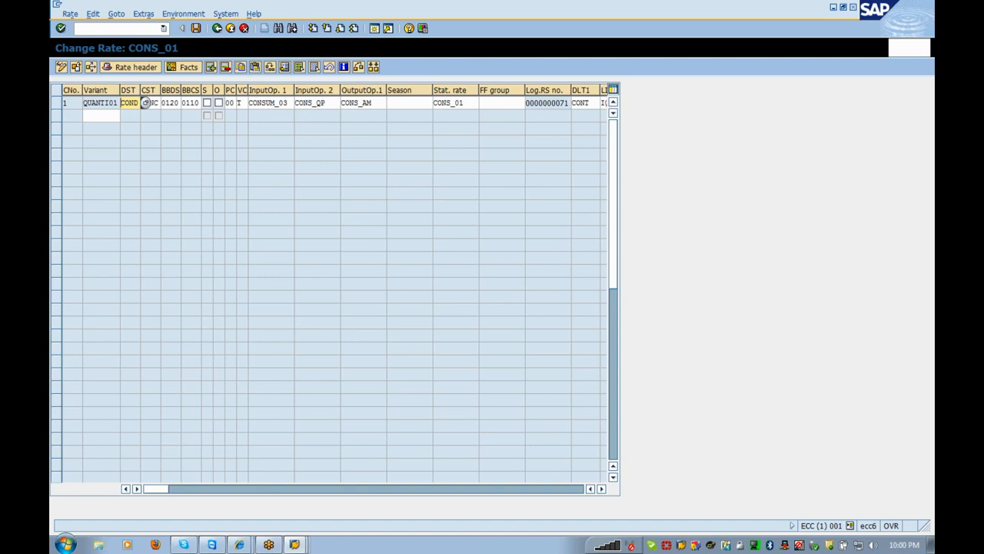
{"action": "double_click", "coordinate": [269, 103]}
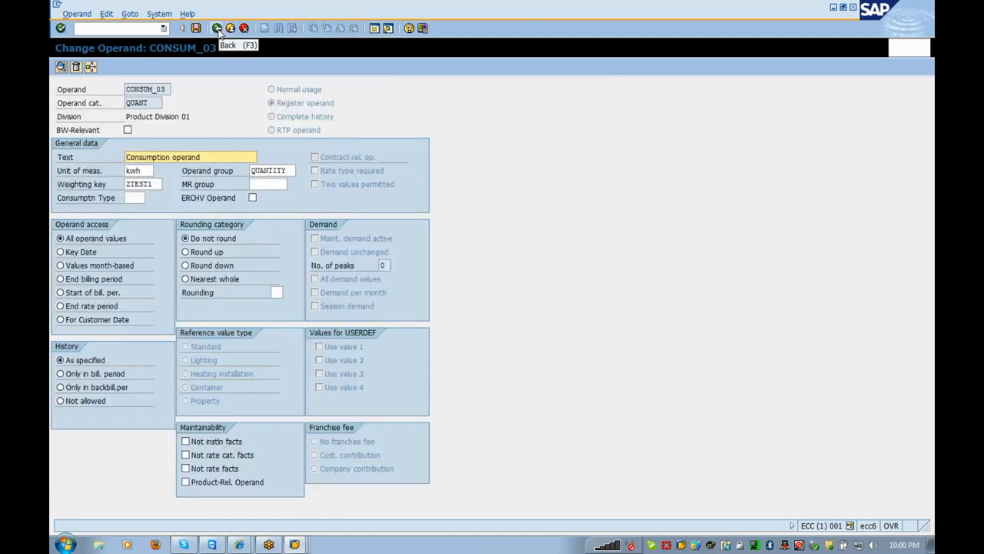
{"action": "left_click", "coordinate": [218, 28]}
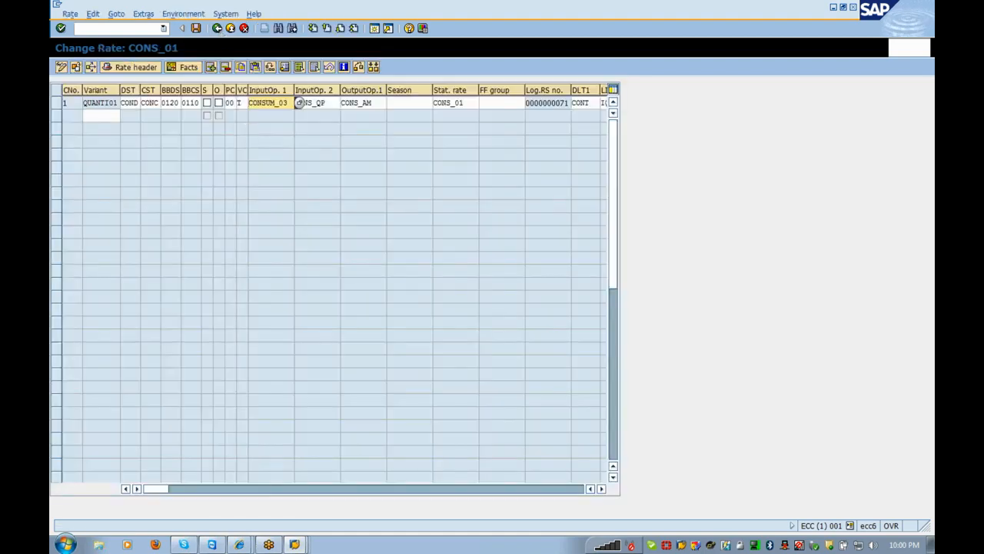
{"action": "left_click", "coordinate": [299, 102]}
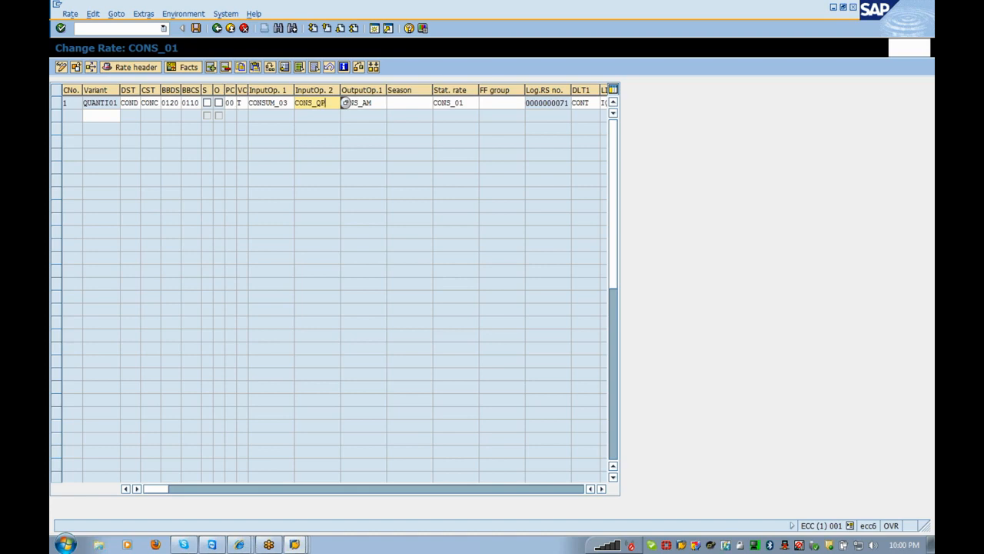
{"action": "double_click", "coordinate": [327, 107]}
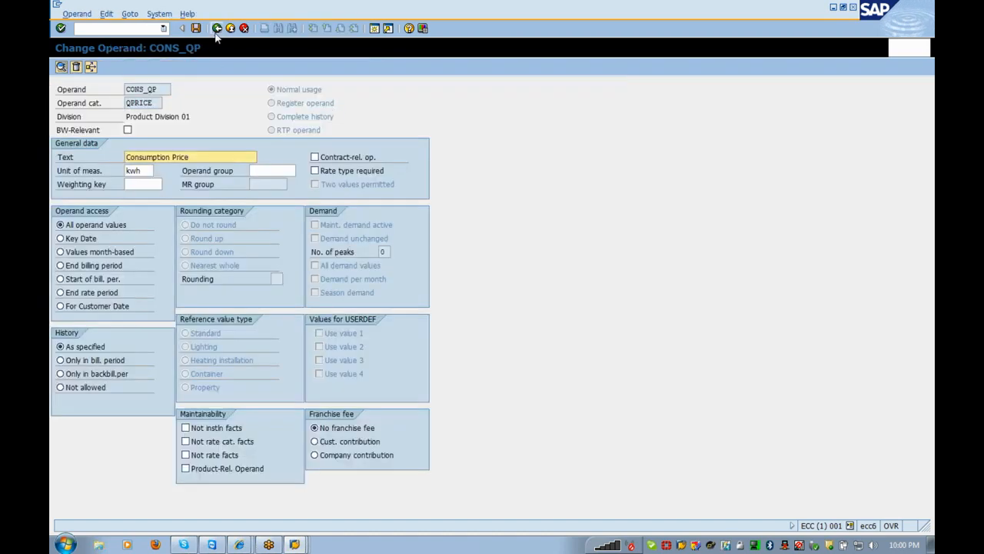
{"action": "left_click", "coordinate": [217, 30]}
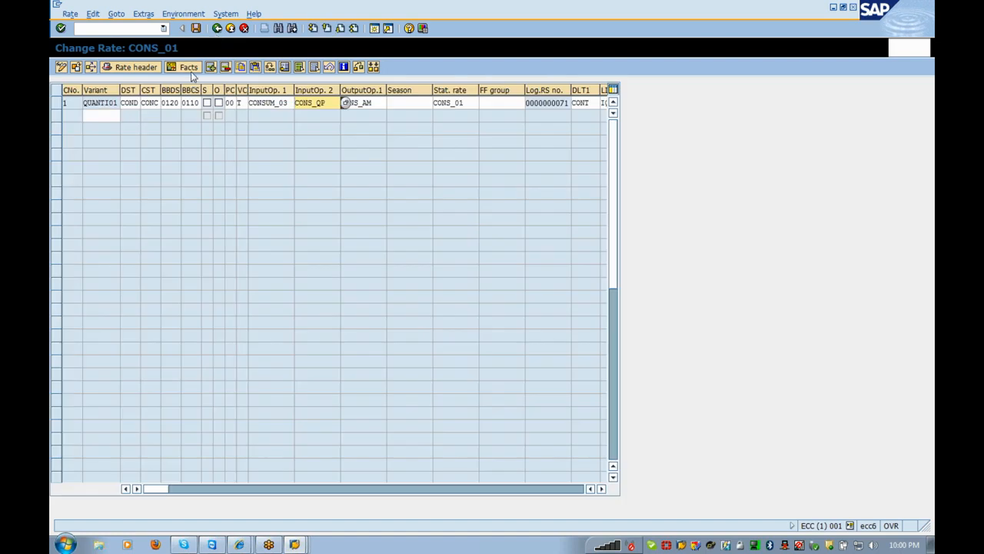
{"action": "left_click", "coordinate": [191, 70]}
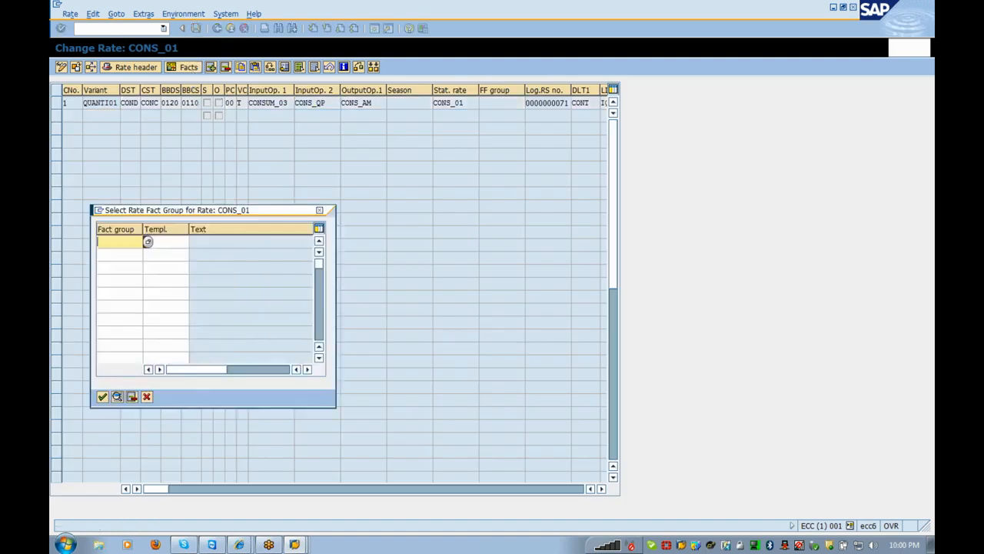
- Enter fact group 1000 with template 1000 and open CONS_QP's operand value maintenance
{"action": "type", "text": "1000"}
{"action": "left_click", "coordinate": [147, 241]}
{"action": "type", "text": "1000"}
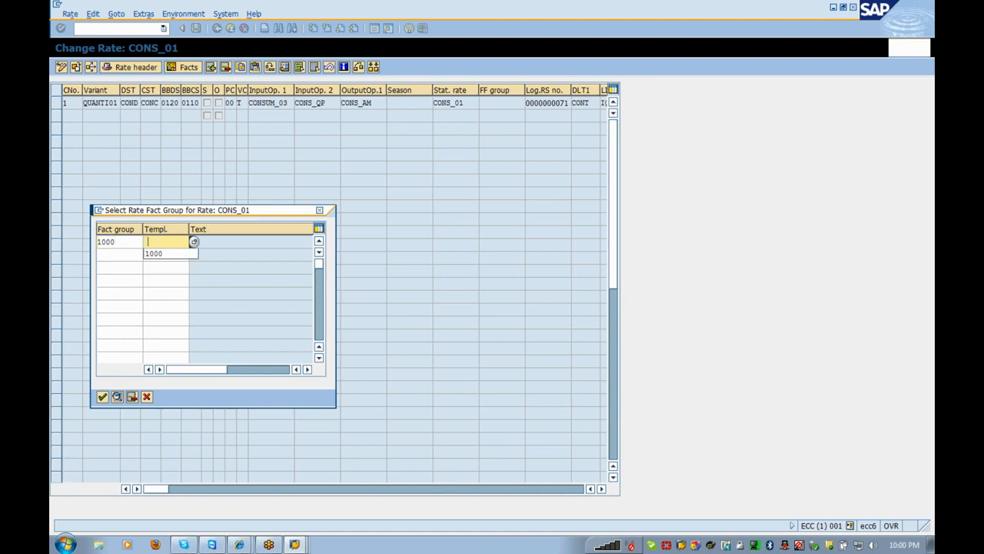
{"action": "key", "text": "Return"}
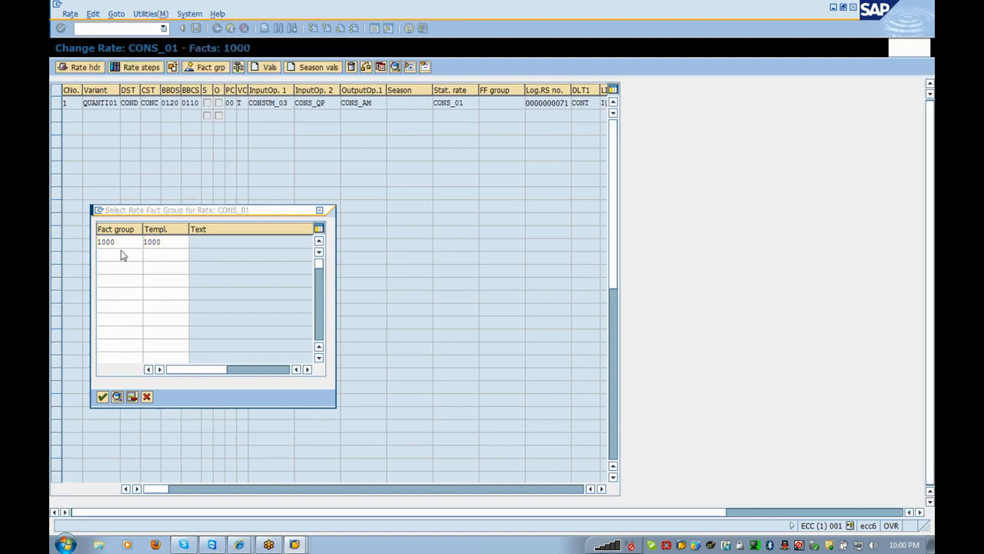
{"action": "double_click", "coordinate": [100, 129]}
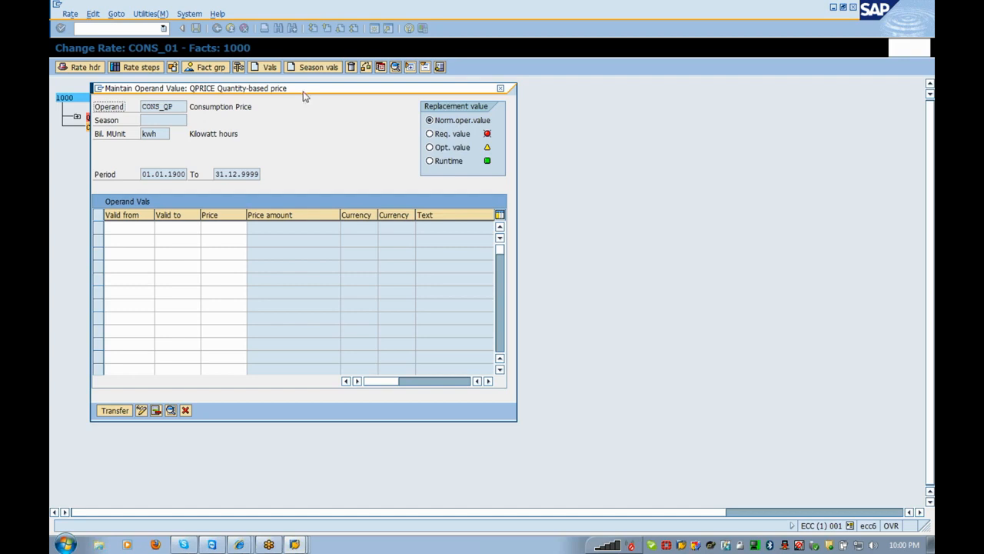
{"action": "left_click_drag", "start_coordinate": [305, 97], "coordinate": [388, 98]}
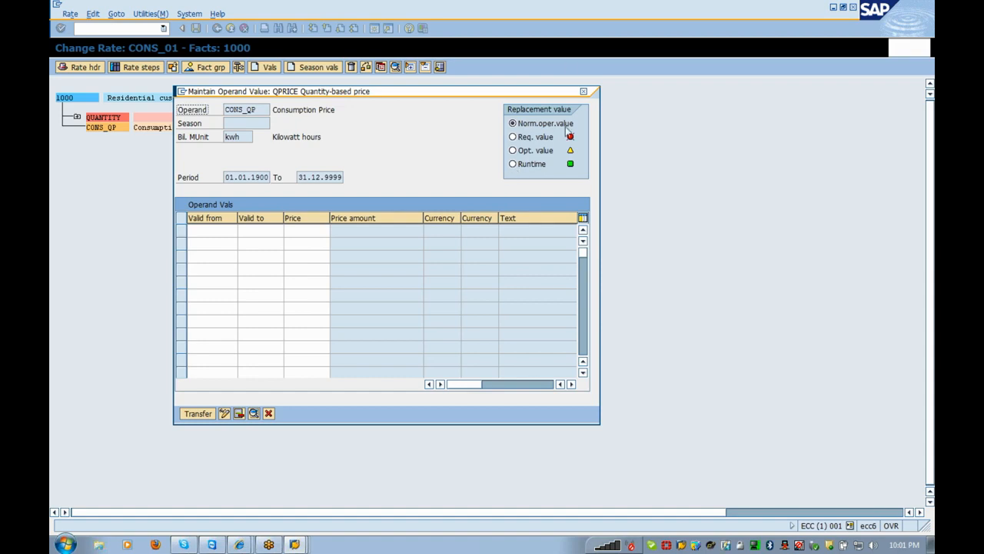
- Switch CONS_QP's replacement value through Runtime and Optional value to Required value
{"action": "left_click", "coordinate": [520, 165]}
{"action": "left_click", "coordinate": [536, 152]}
{"action": "left_click", "coordinate": [543, 140]}
- Choose normal operand value and add a row valid 01012012 to 31129999 with price CONS_PRICE
{"action": "left_click", "coordinate": [540, 125]}
{"action": "left_click", "coordinate": [209, 231]}
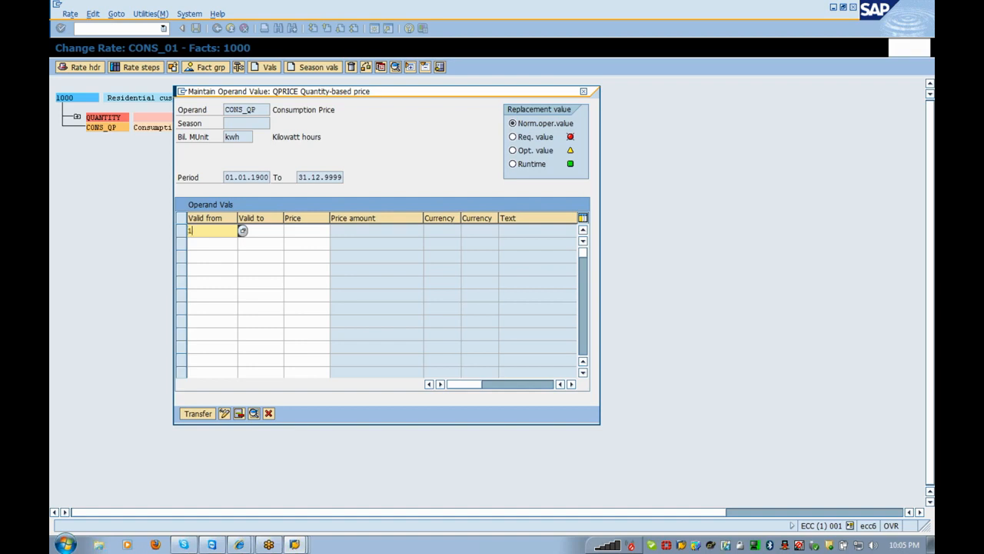
{"action": "type", "text": "01012012"}
{"action": "left_click", "coordinate": [242, 230]}
{"action": "type", "text": "31129999"}
{"action": "key", "text": "Tab"}
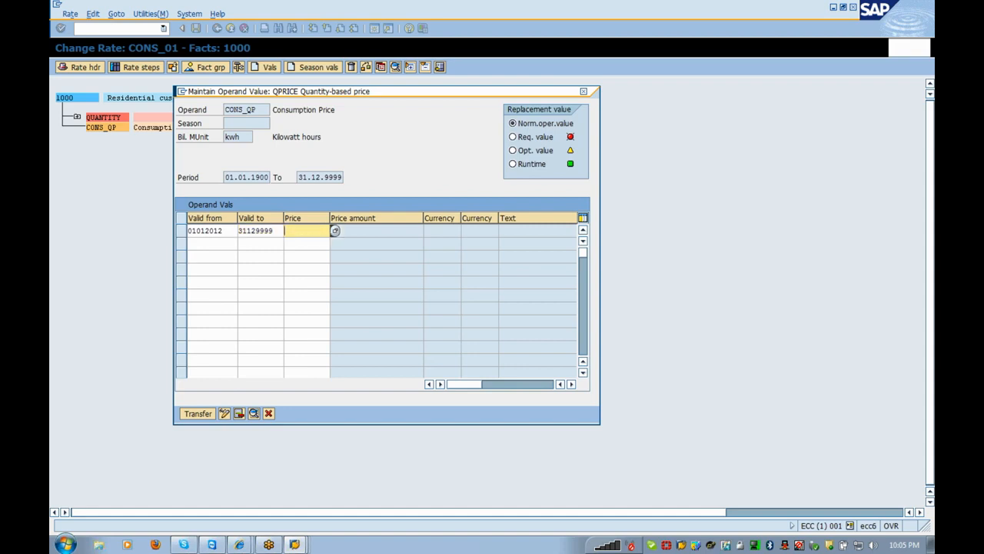
{"action": "type", "text": "cons"}
{"action": "type", "text": "_price"}
{"action": "key", "text": "Return"}
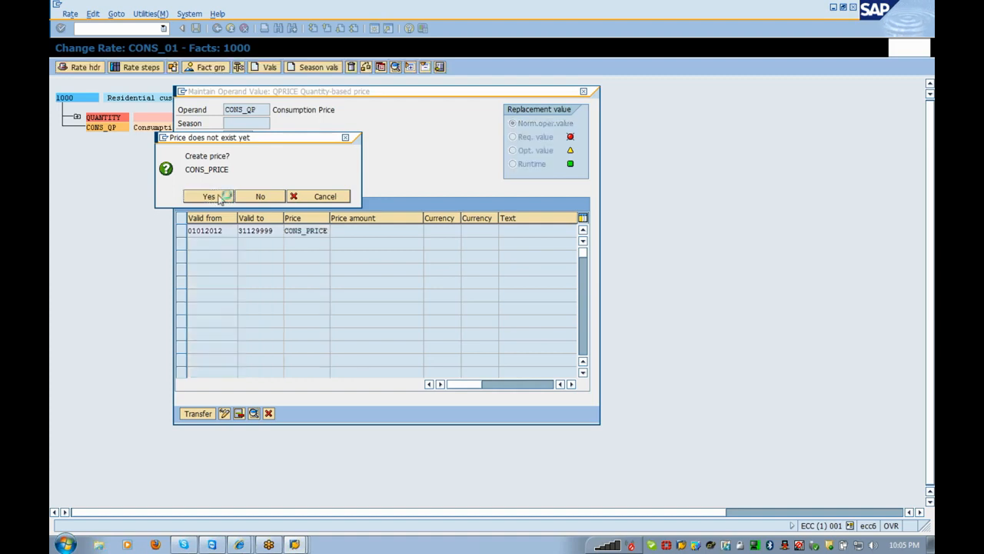
- Agree to create price CONS_PRICE with currency INR and price type Standard price (0)
{"action": "left_click", "coordinate": [219, 198]}
{"action": "type", "text": "inr"}
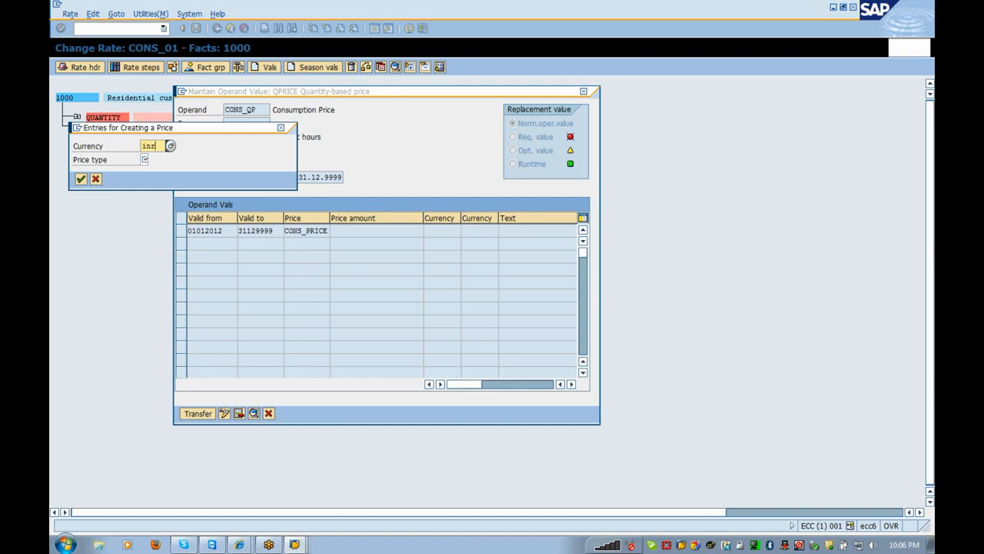
{"action": "key", "text": "Tab"}
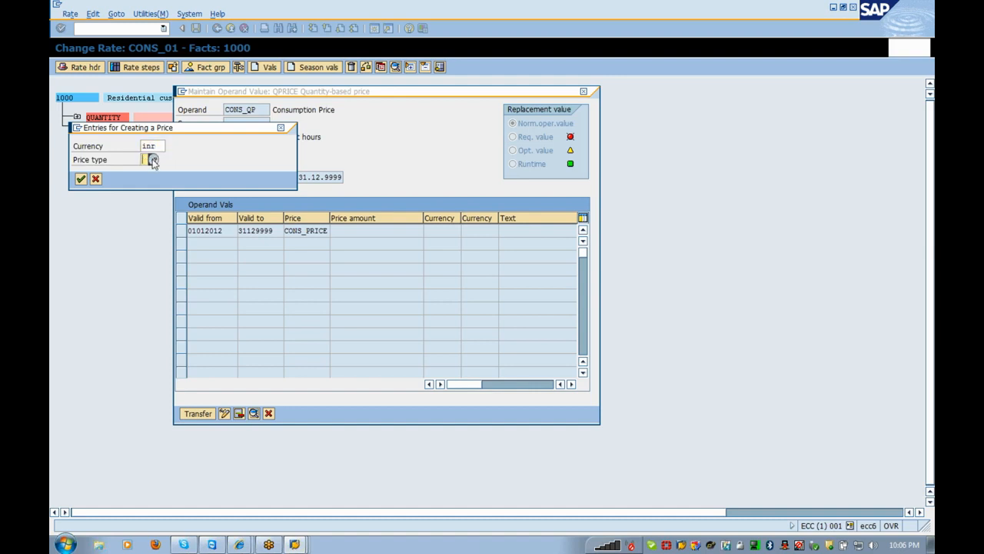
{"action": "left_click", "coordinate": [153, 159]}
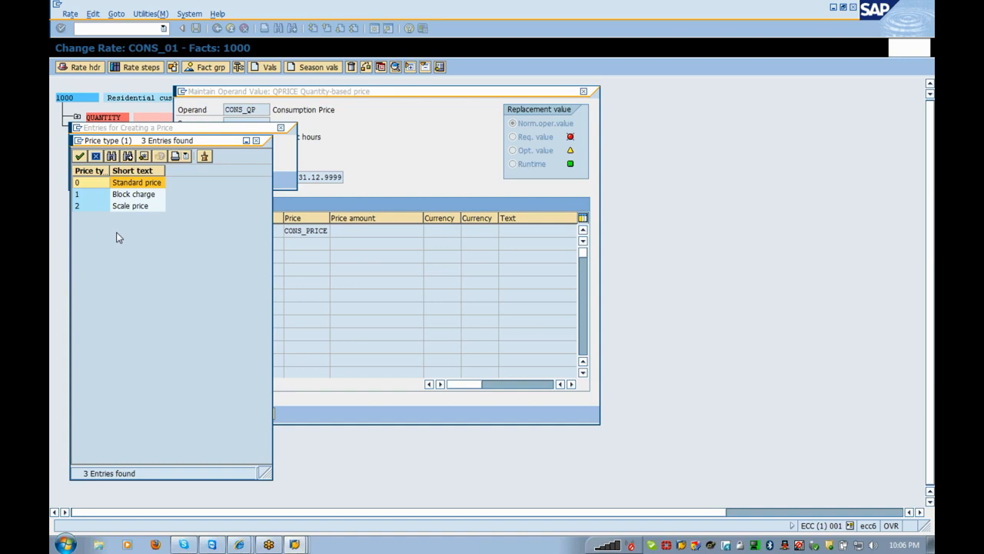
{"action": "double_click", "coordinate": [138, 185]}
{"action": "left_click", "coordinate": [80, 180]}
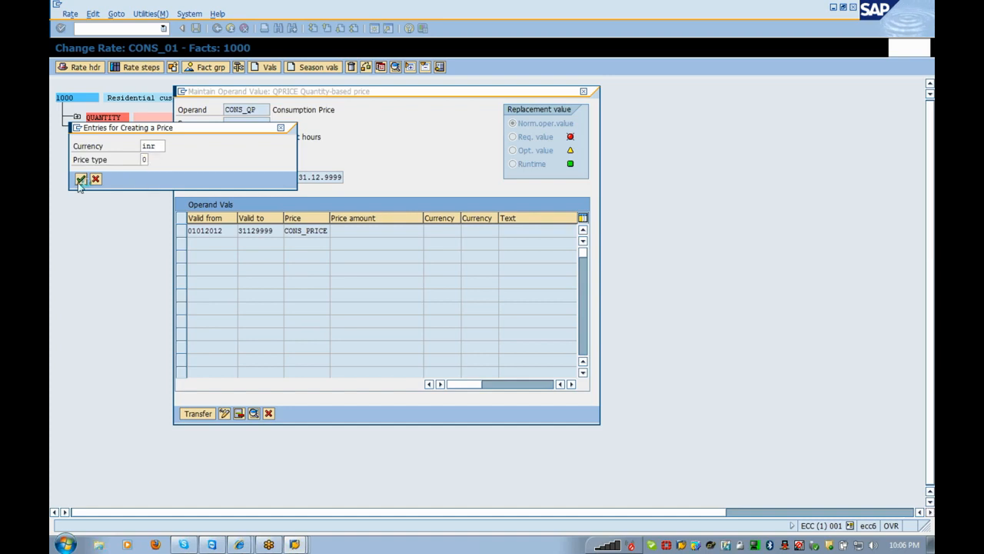
{"action": "left_click", "coordinate": [81, 178]}
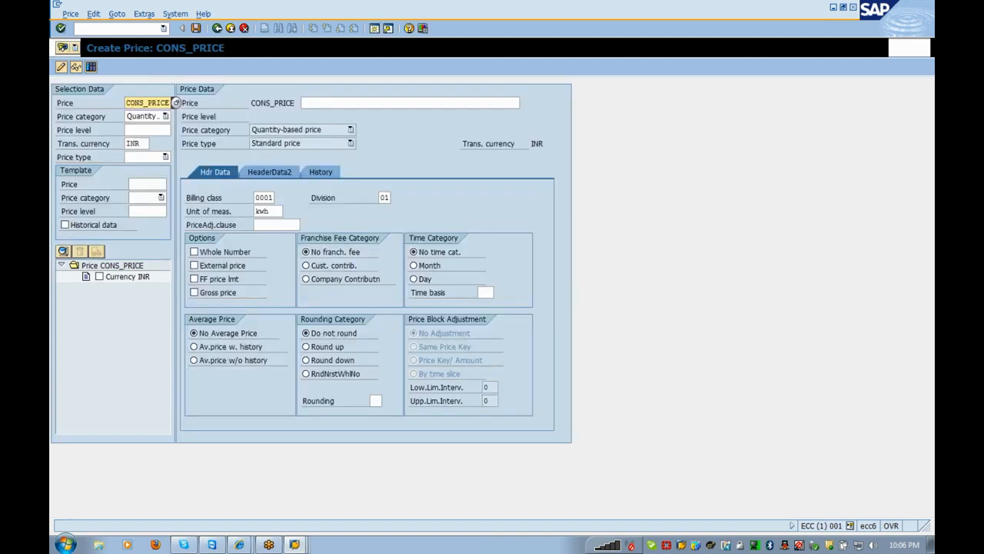
- Describe the price as 'Consumption Billing', valid from 01.01.2012 to 31.12.9999
{"action": "type", "text": "Cons"}
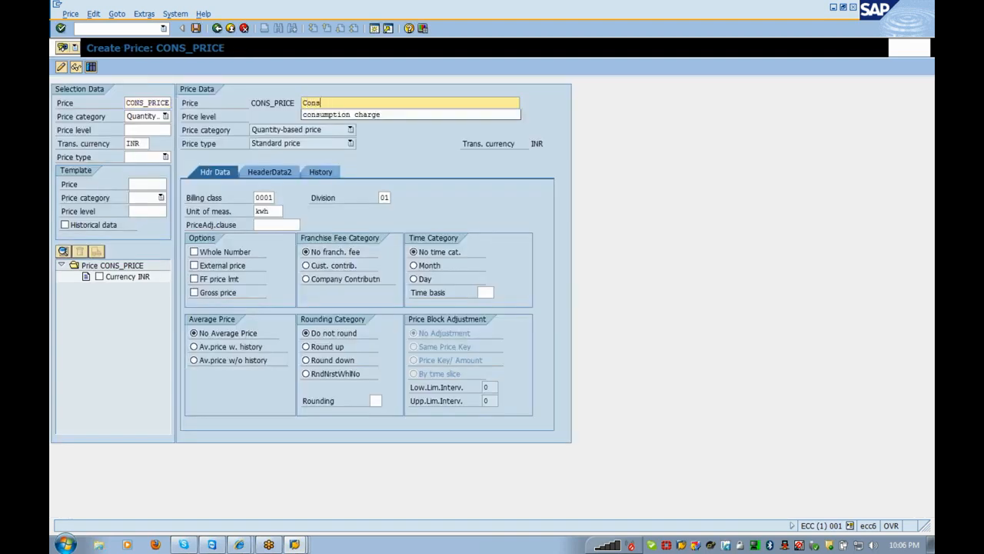
{"action": "type", "text": "umption Billing"}
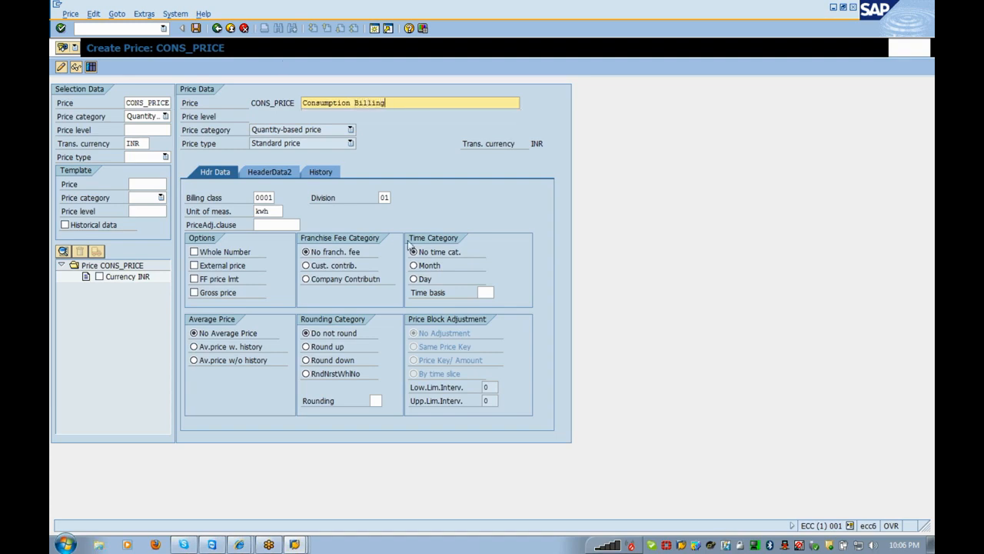
{"action": "left_click", "coordinate": [323, 175]}
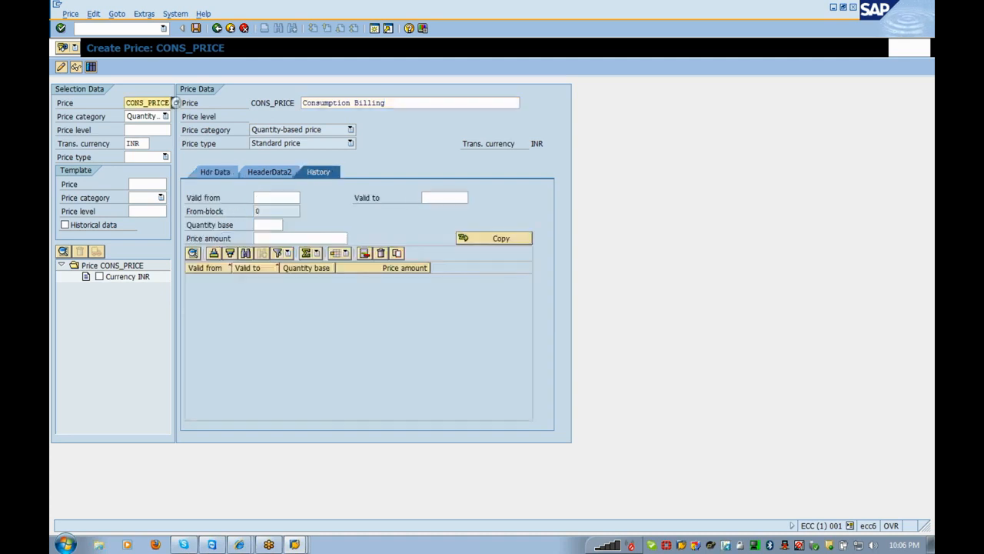
{"action": "left_click", "coordinate": [276, 198]}
{"action": "type", "text": "01011021"}
{"action": "key", "text": "BackSpace"}
{"action": "key", "text": "BackSpace"}
{"action": "key", "text": "BackSpace"}
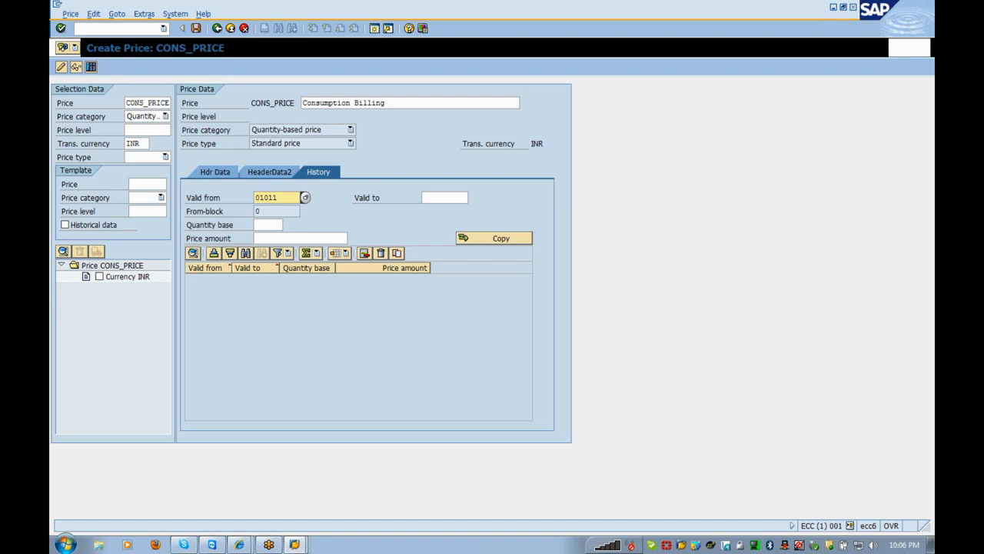
{"action": "key", "text": "BackSpace"}
{"action": "type", "text": "2012"}
{"action": "key", "text": "Tab"}
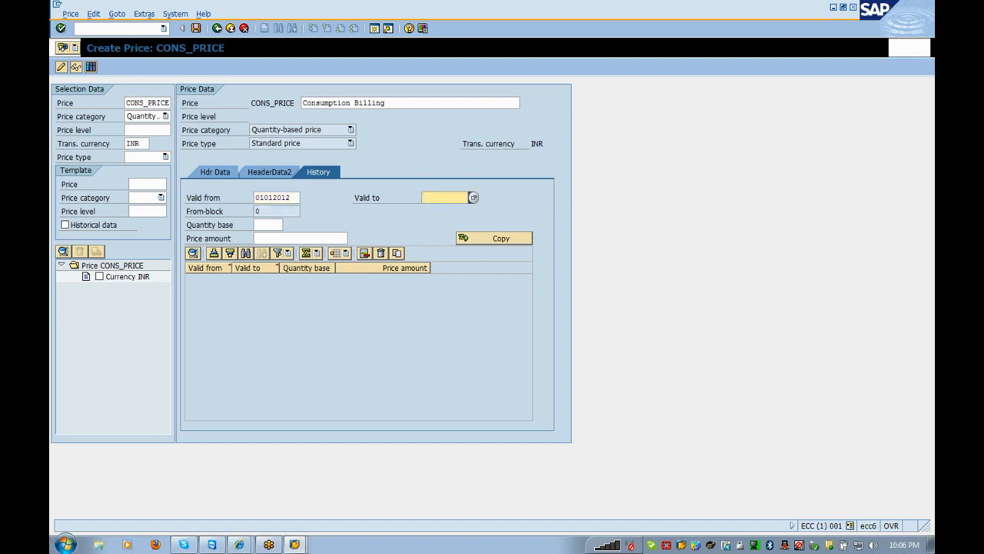
{"action": "type", "text": "3112"}
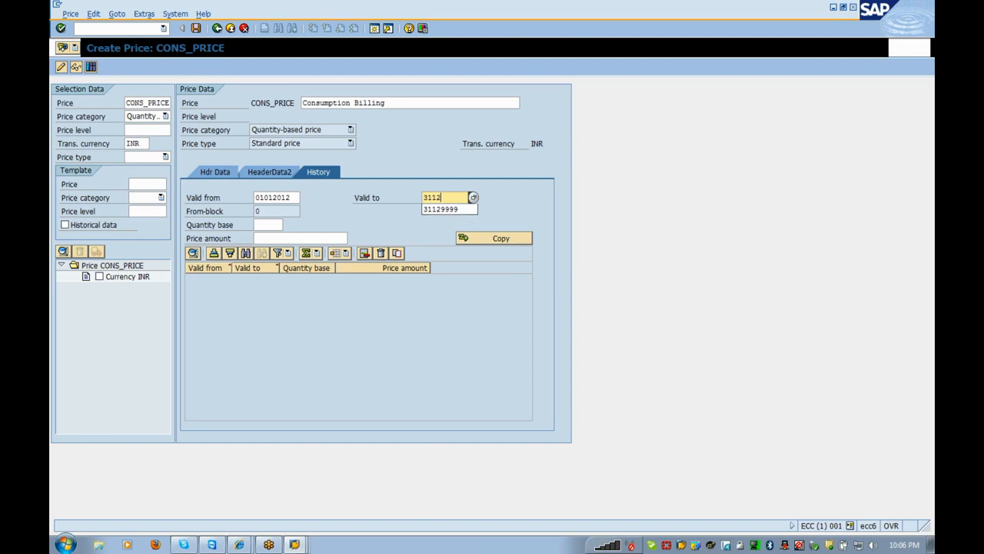
{"action": "key", "text": "Down"}
{"action": "key", "text": "Return"}
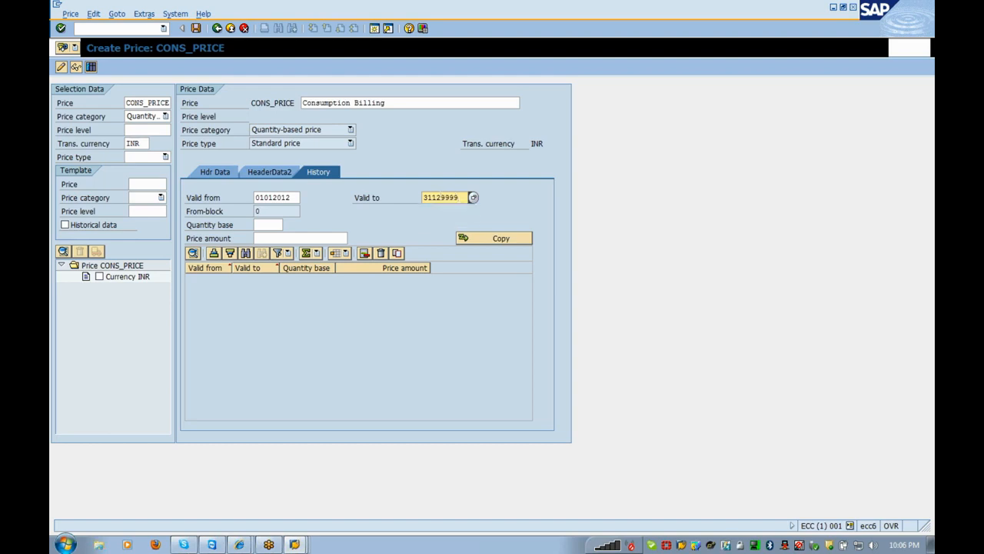
- Enter a price amount of 100 per quantity 1, add the history row, and save the price
{"action": "key", "text": "Tab"}
{"action": "type", "text": "1"}
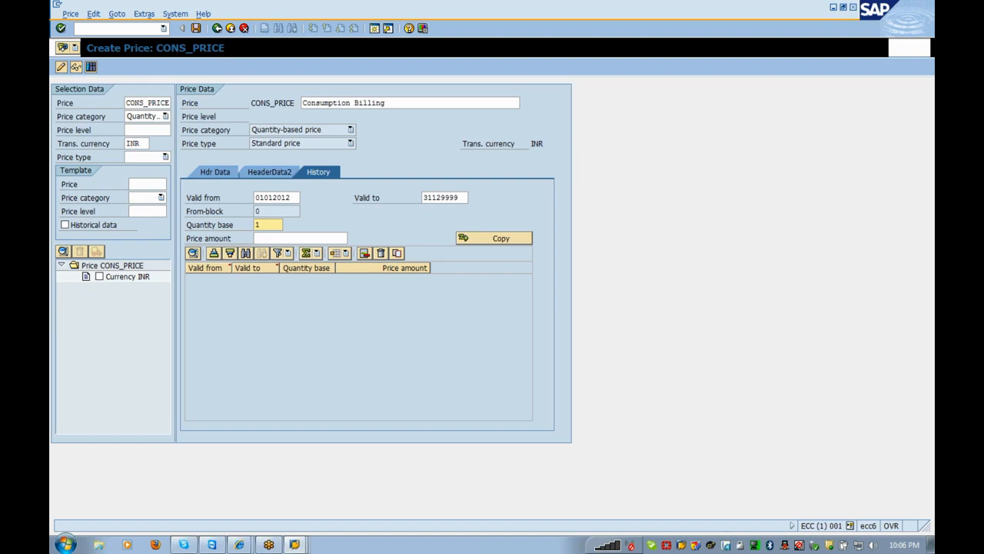
{"action": "key", "text": "Tab"}
{"action": "type", "text": "100"}
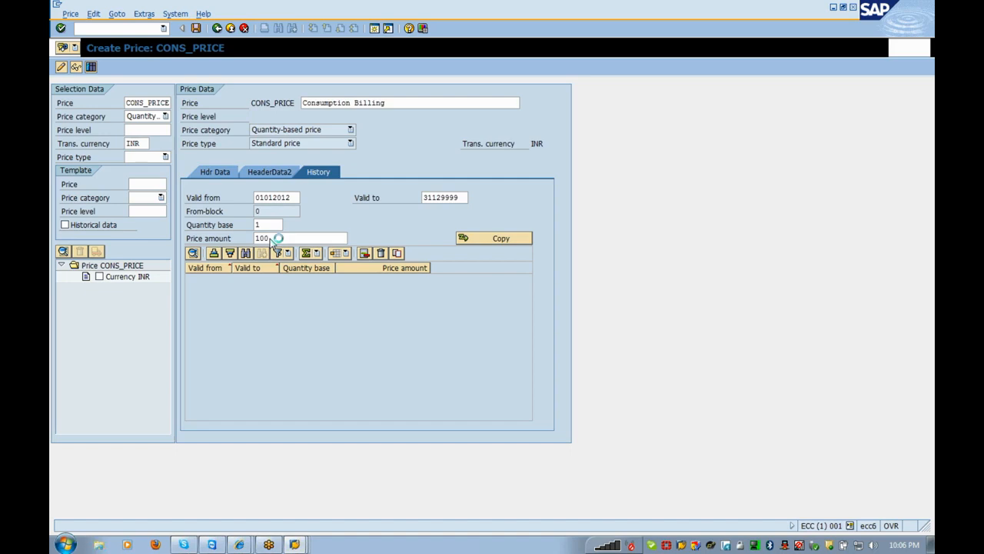
{"action": "key", "text": "Return"}
{"action": "left_click", "coordinate": [470, 240]}
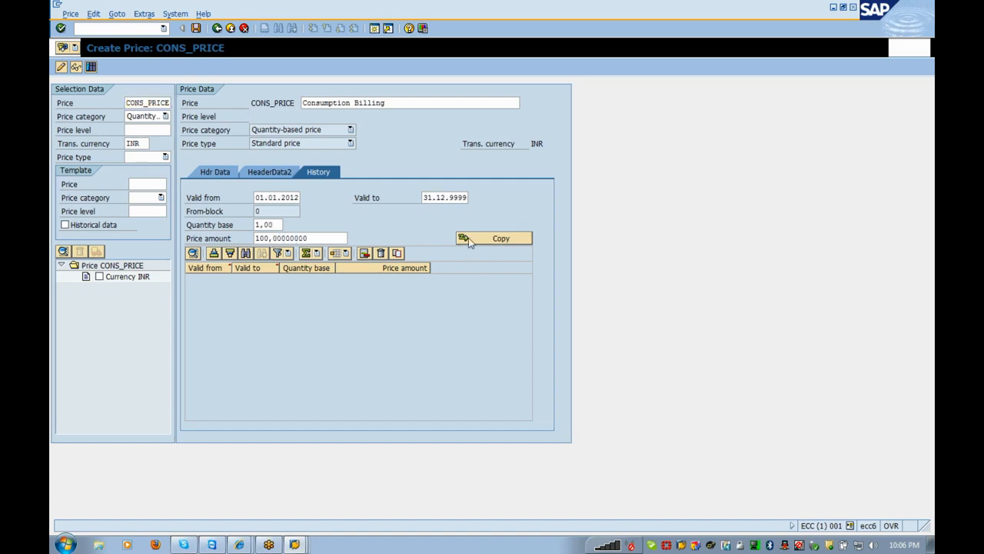
{"action": "left_click", "coordinate": [197, 29]}
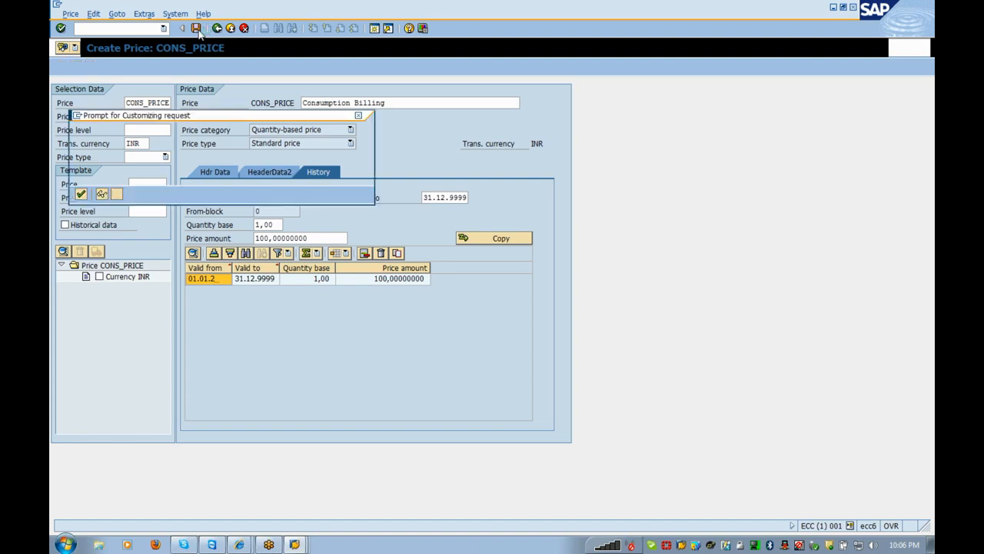
- Confirm the customizing request, then transfer CONS_PRICE at 100 INR to operand CONS_QP
{"action": "left_click", "coordinate": [80, 194]}
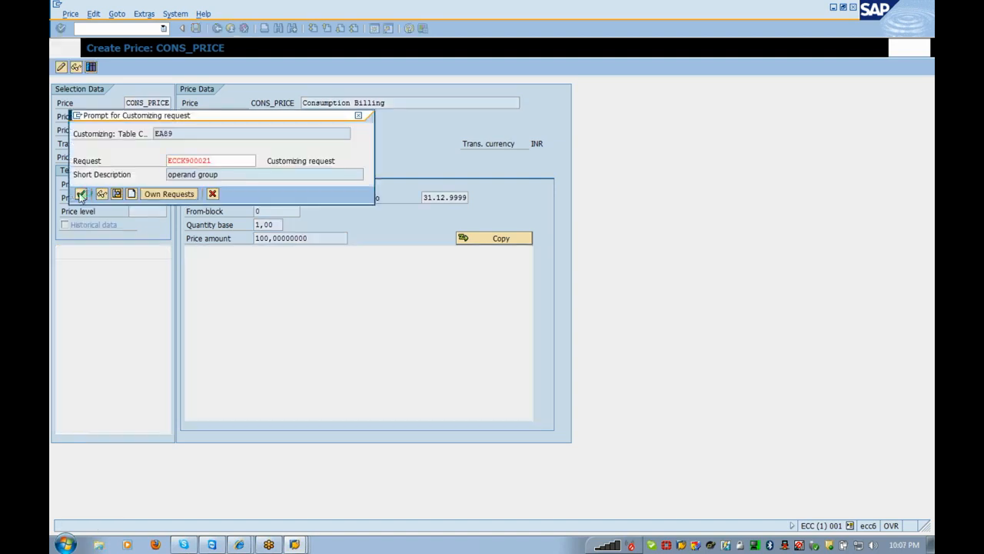
{"action": "left_click", "coordinate": [217, 29]}
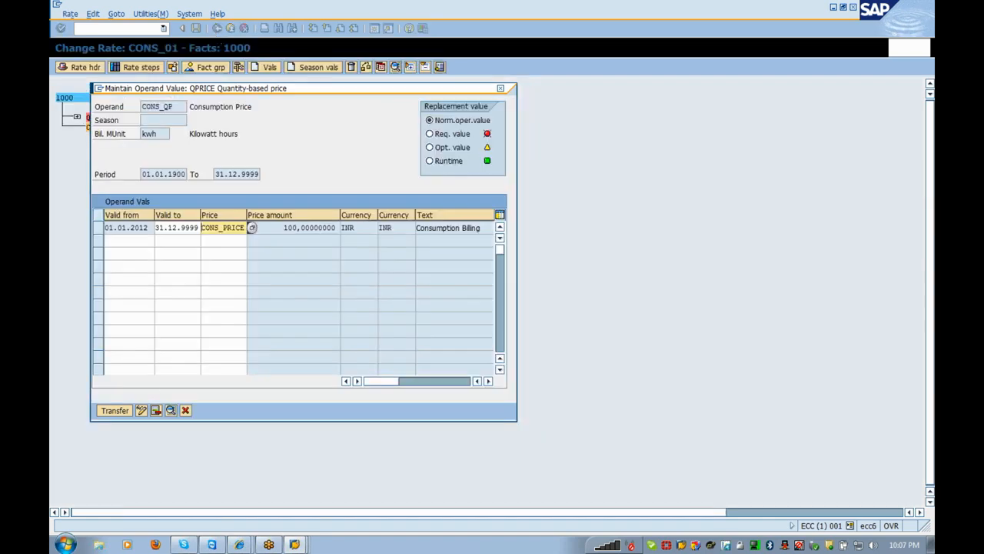
{"action": "left_click_drag", "start_coordinate": [339, 229], "coordinate": [283, 228]}
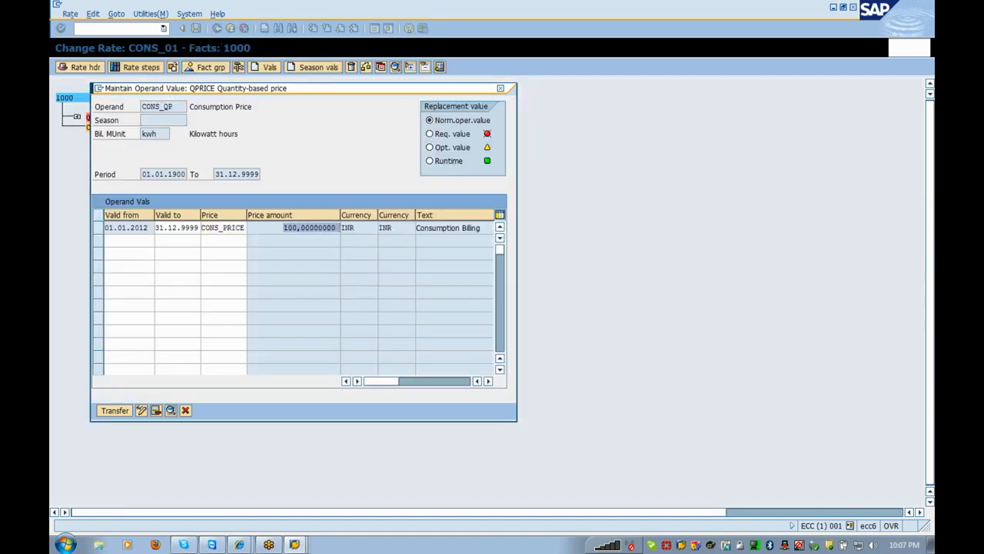
{"action": "left_click", "coordinate": [339, 229]}
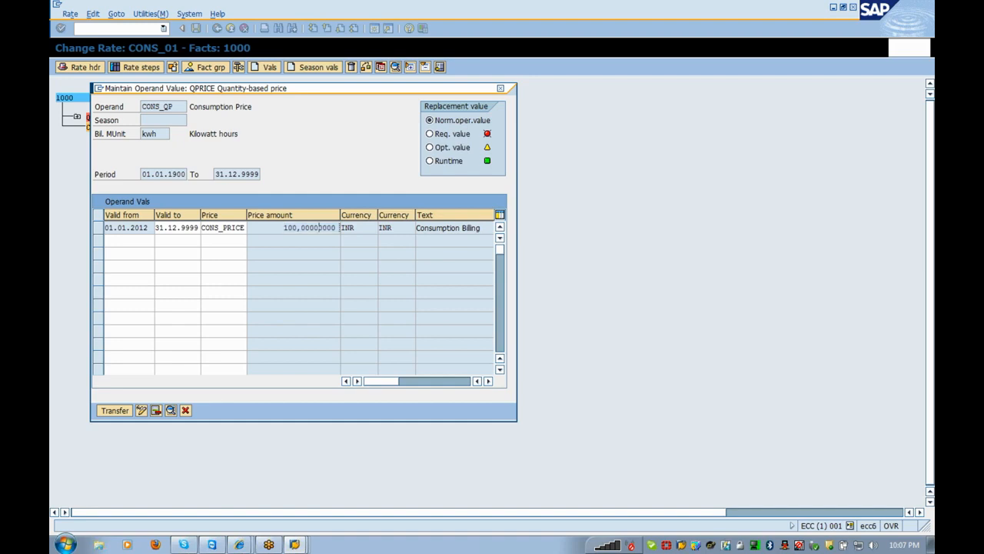
{"action": "left_click", "coordinate": [118, 416]}
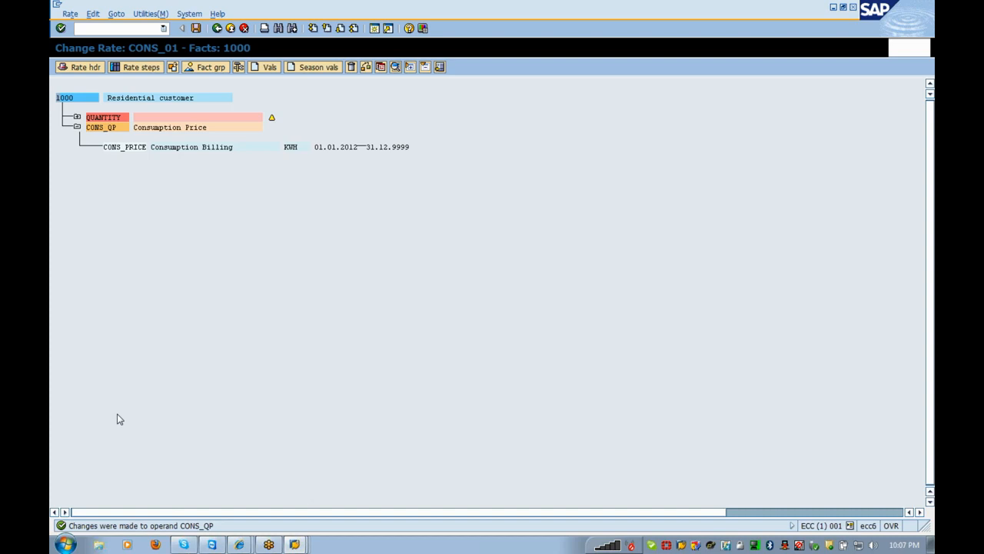
- Save rate CONS_01 and reopen its 'Consumption Charges' header for changing
{"action": "left_click", "coordinate": [196, 28]}
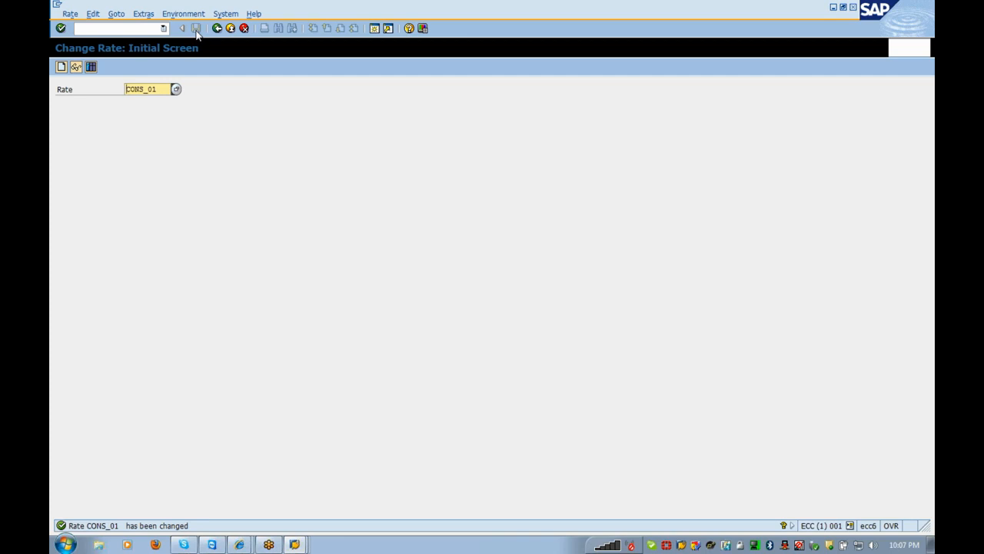
{"action": "key", "text": "Return"}
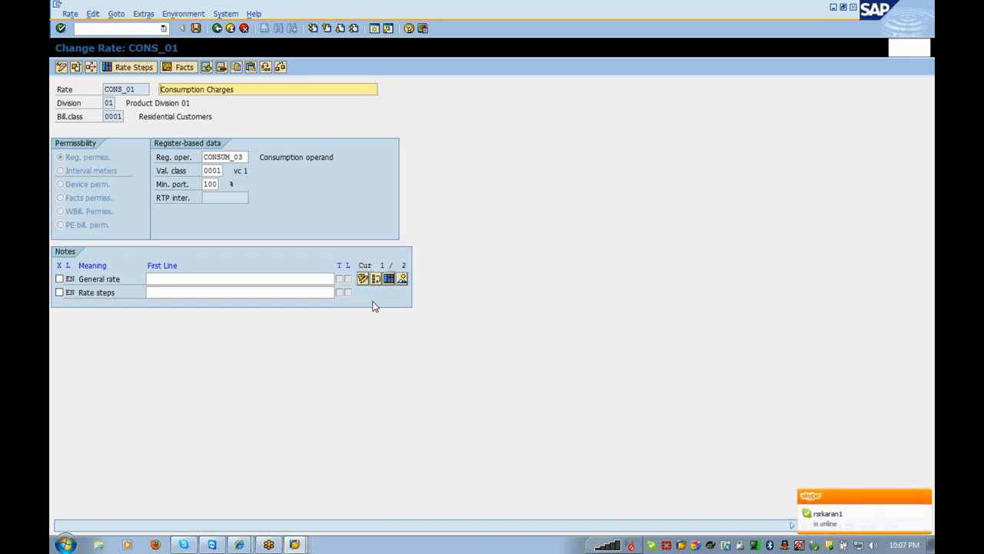
- Exit rate CONS_01 and run Define Schemas under Rate Structure > Schemas in the IMG
{"action": "left_click", "coordinate": [231, 31]}
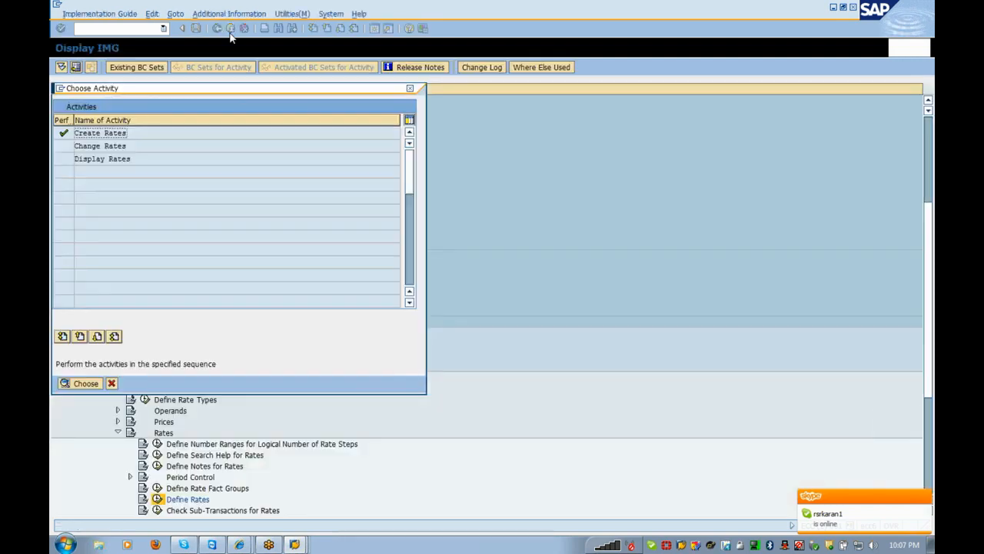
{"action": "left_click", "coordinate": [111, 386]}
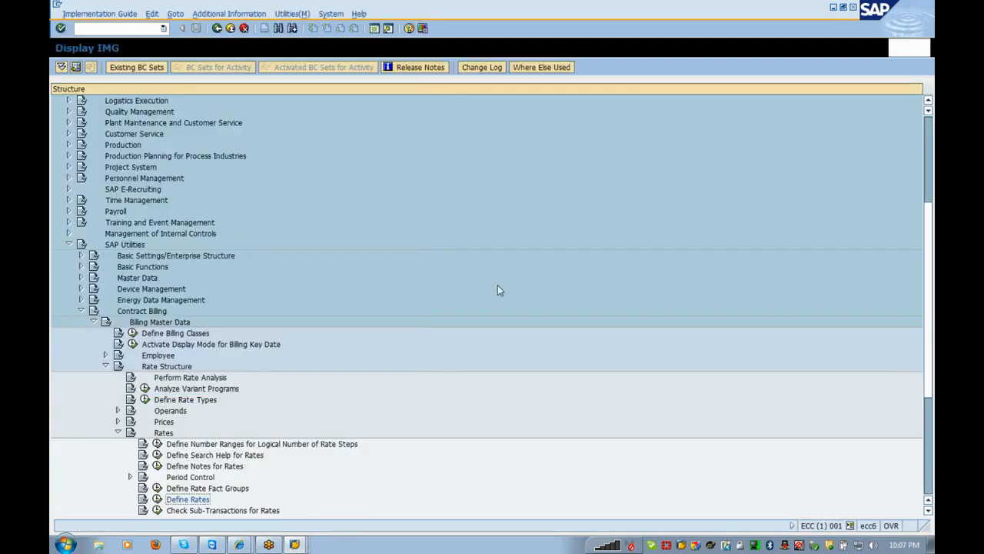
{"action": "key", "text": "Down"}
{"action": "key", "text": "Down"}
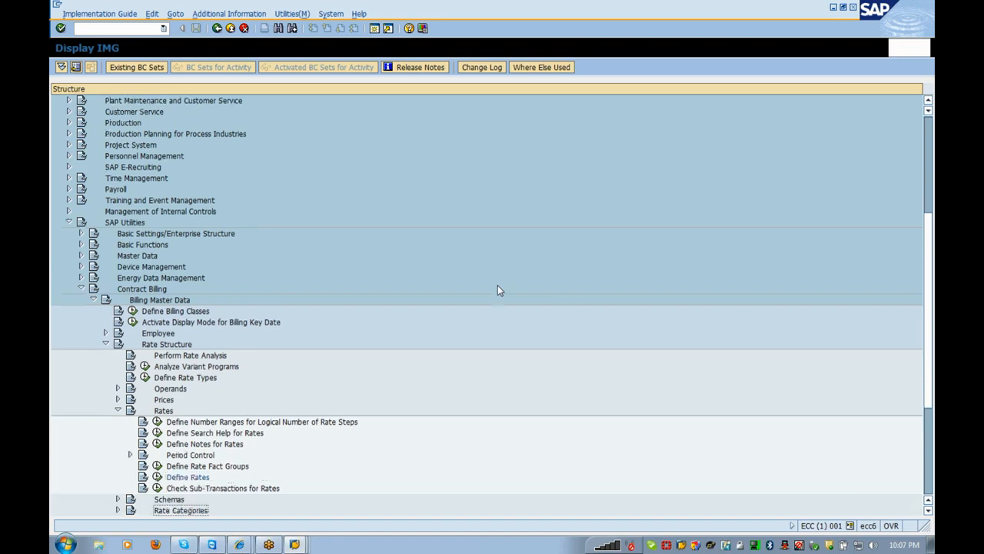
{"action": "key", "text": "Right"}
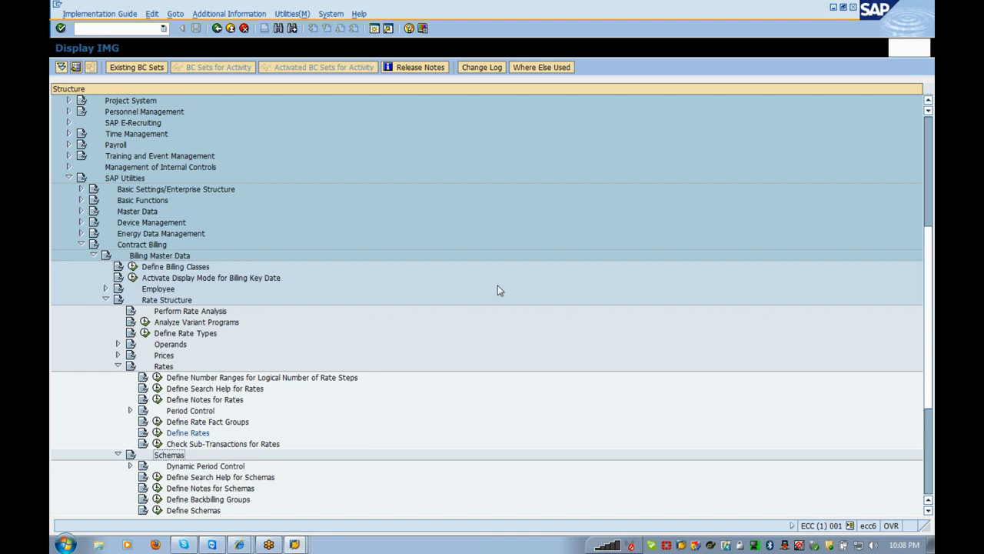
{"action": "key", "text": "Down"}
{"action": "key", "text": "Down"}
{"action": "key", "text": "Down"}
{"action": "key", "text": "Down"}
{"action": "key", "text": "Down"}
{"action": "key", "text": "Return"}
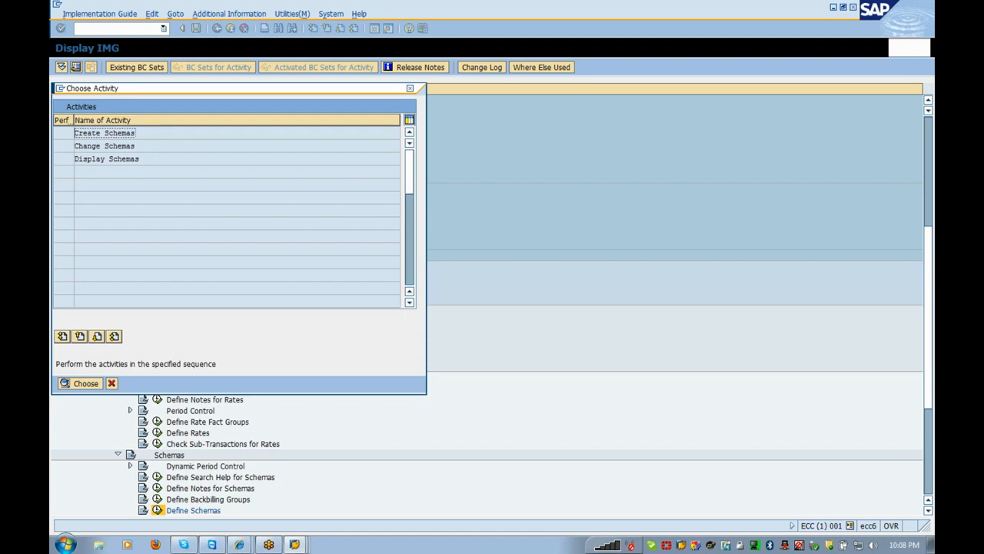
- Create schema CONS_01 described as 'Consumption Billing' and go to its schema steps
{"action": "double_click", "coordinate": [137, 132]}
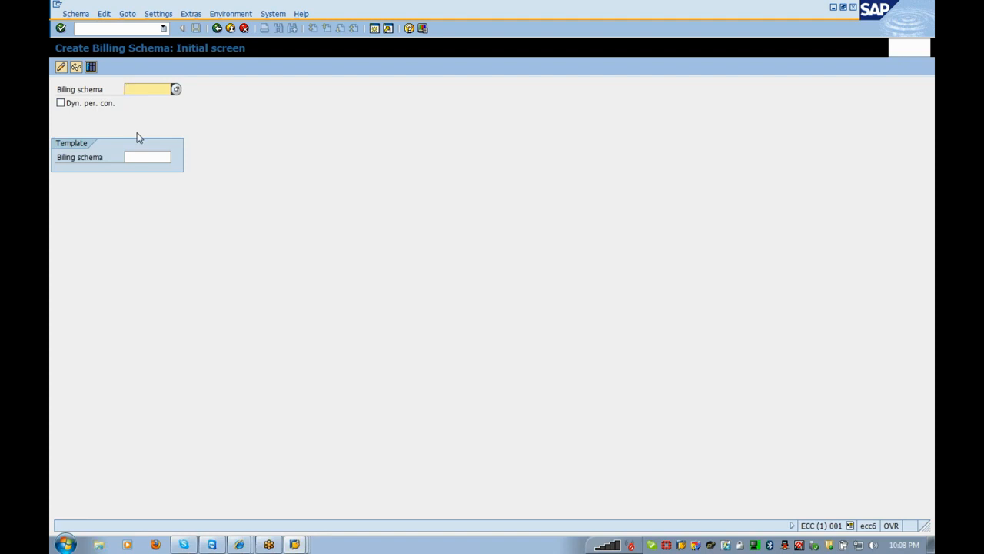
{"action": "type", "text": "Cona"}
{"action": "type", "text": "_01"}
{"action": "key", "text": "Return"}
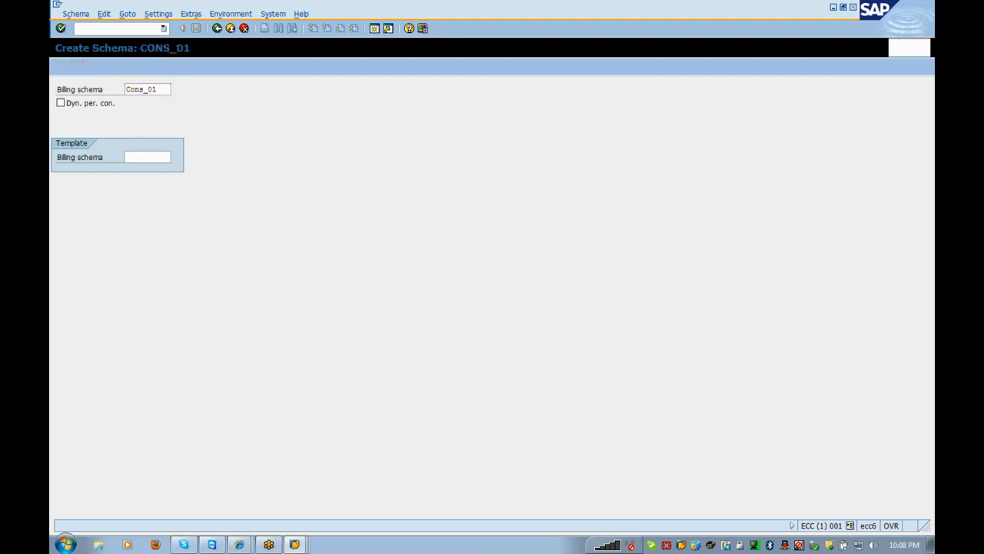
{"action": "type", "text": "C"}
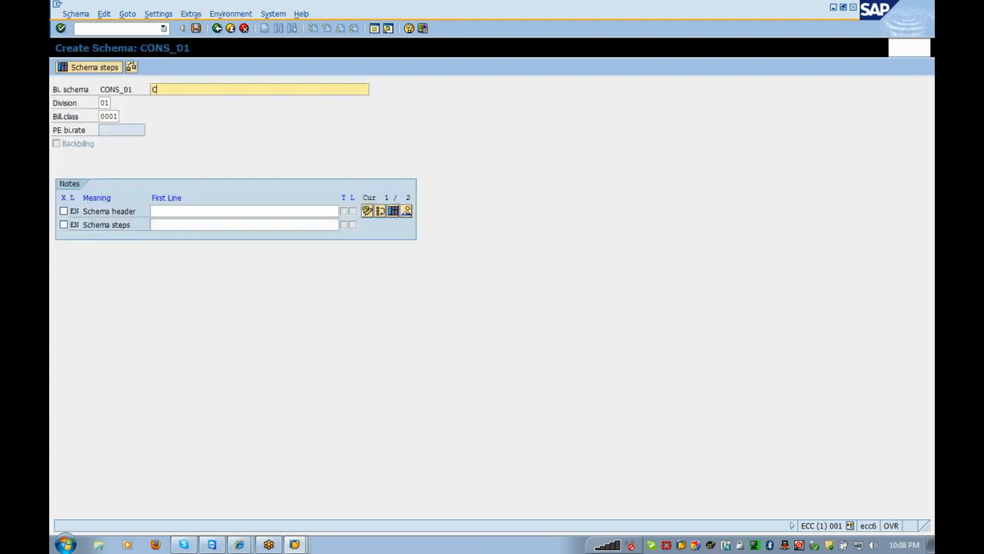
{"action": "type", "text": "onsumption Billing"}
{"action": "key", "text": "Return"}
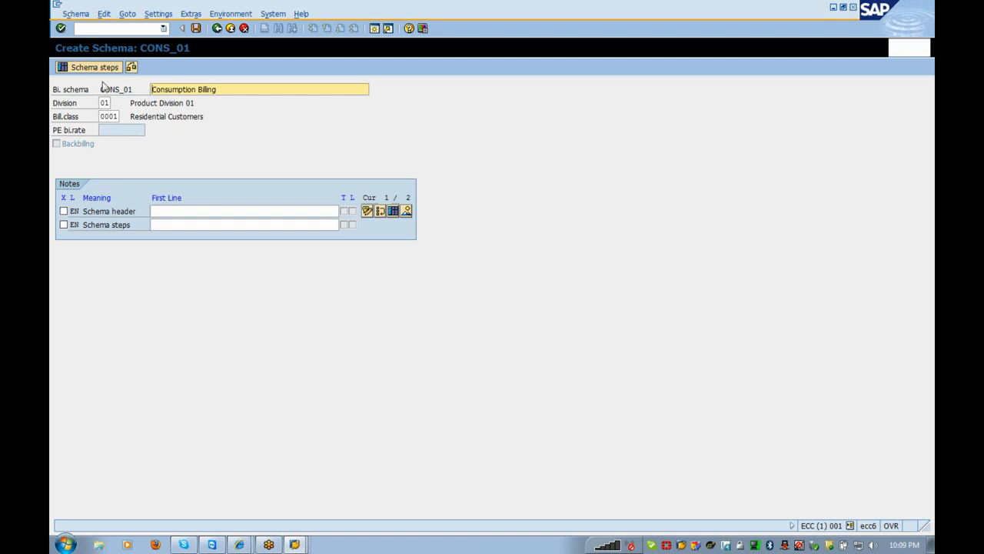
{"action": "left_click", "coordinate": [94, 68]}
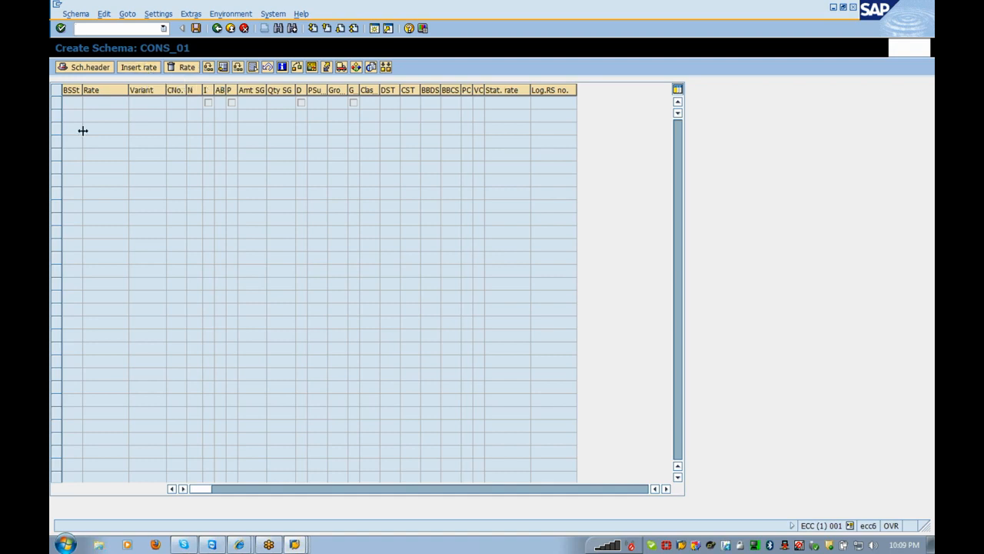
- Leave schema CONS_01 without saving and restart its creation using the remembered name
{"action": "left_click", "coordinate": [217, 29]}
{"action": "left_click", "coordinate": [260, 215]}
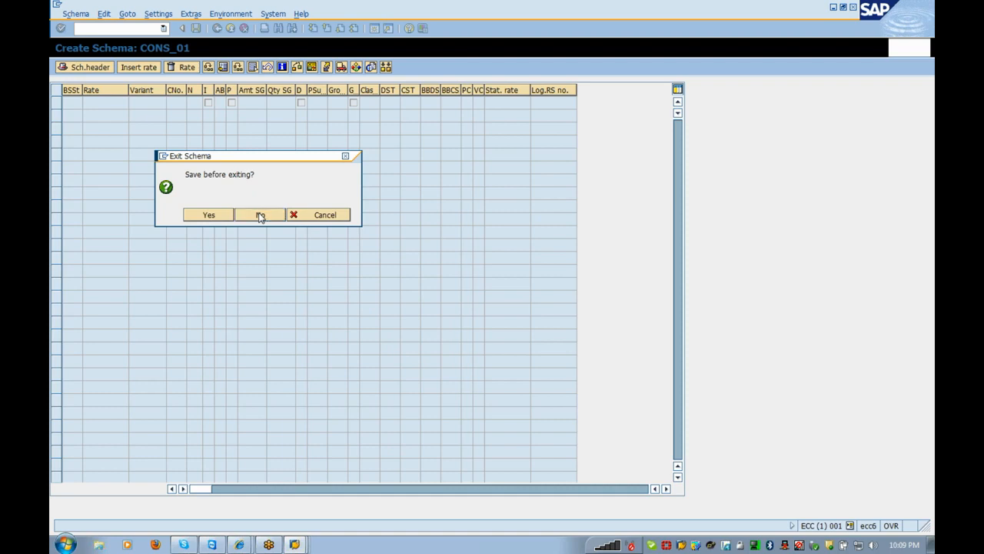
{"action": "key", "text": "Down"}
{"action": "key", "text": "Return"}
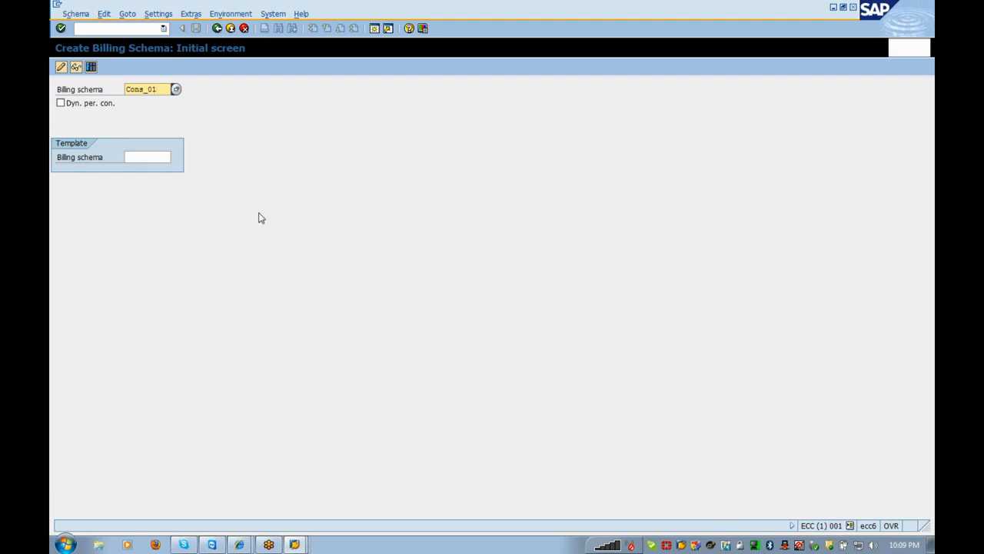
{"action": "key", "text": "Return"}
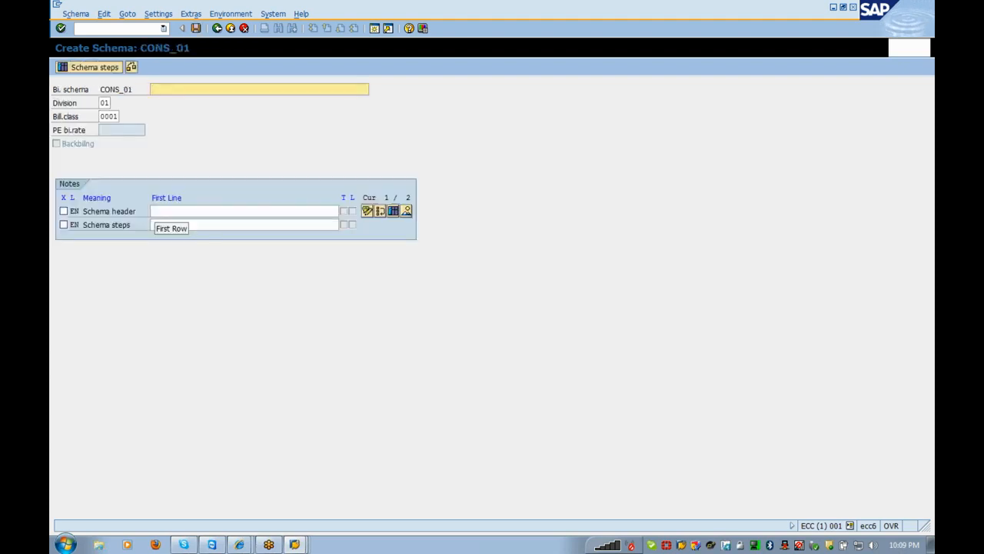
- Refill the description 'Consumption Billing' from field history and return to the empty schema steps
{"action": "key", "text": "Down"}
{"action": "key", "text": "Down"}
{"action": "key", "text": "Return"}
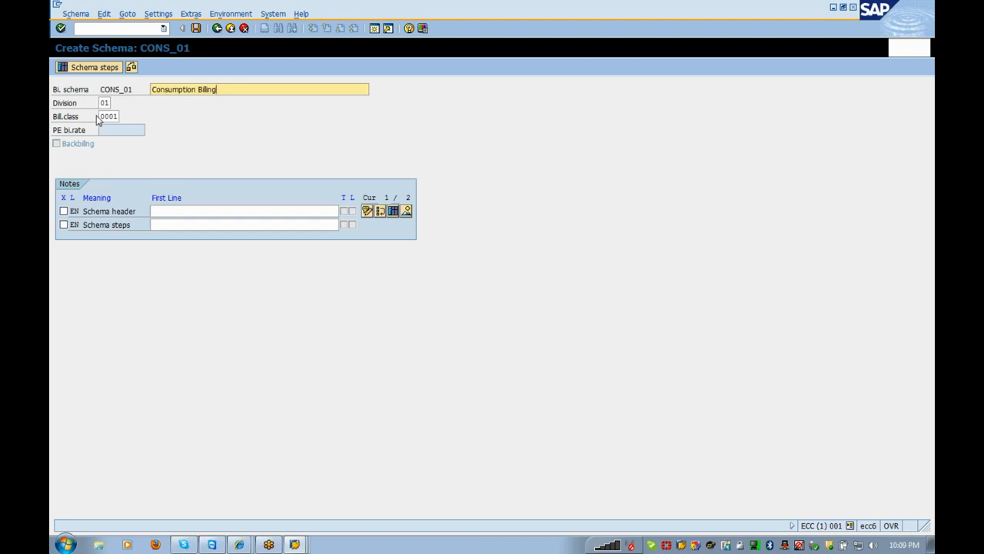
{"action": "left_click", "coordinate": [107, 71]}
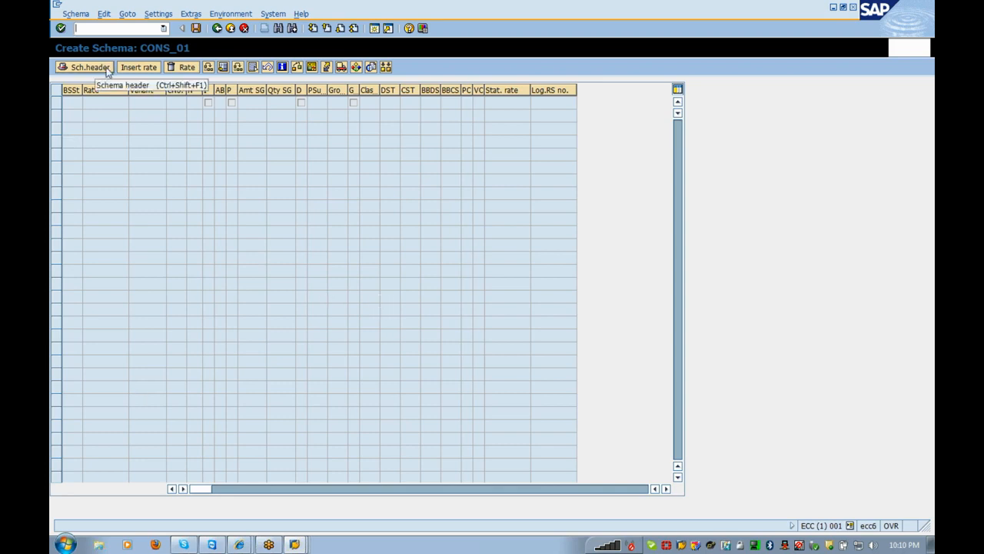
{"action": "left_click", "coordinate": [107, 70]}
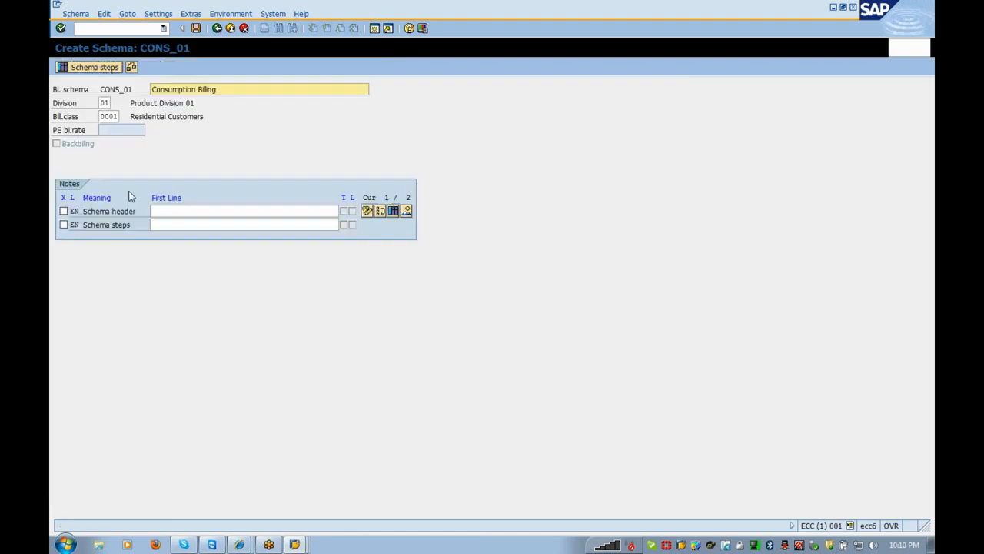
{"action": "left_click", "coordinate": [95, 67]}
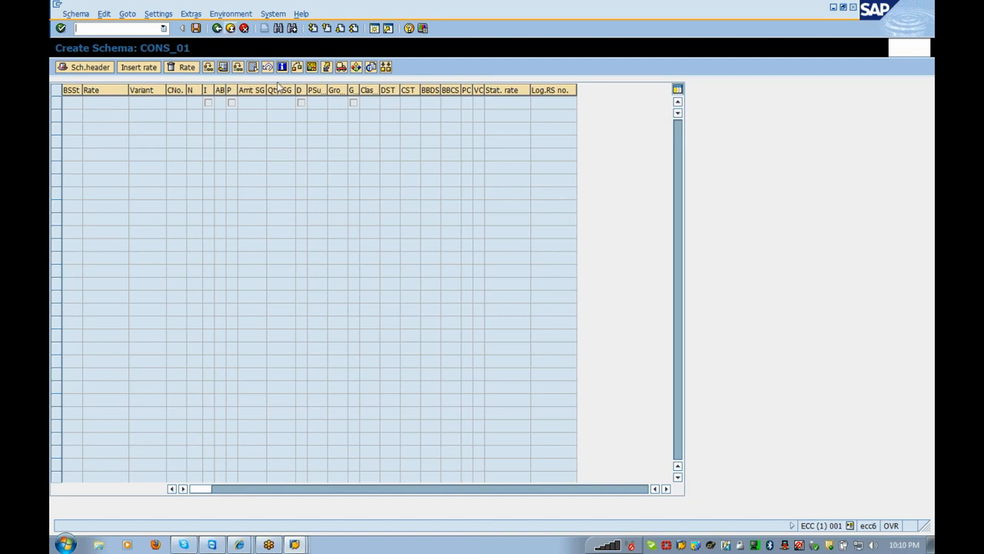
- Search for rate CONS_01 and insert it as step 1 of the schema
{"action": "left_click", "coordinate": [150, 69]}
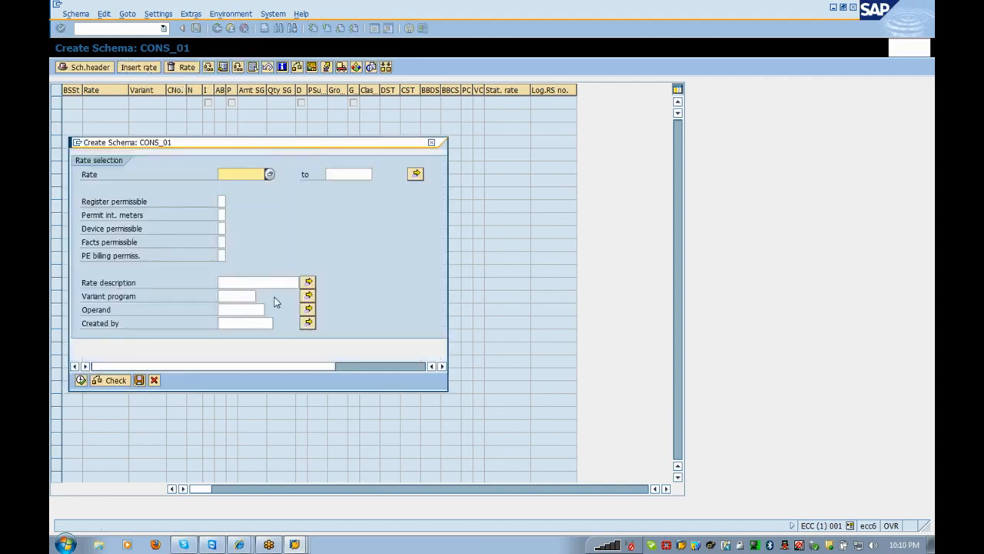
{"action": "left_click", "coordinate": [269, 175]}
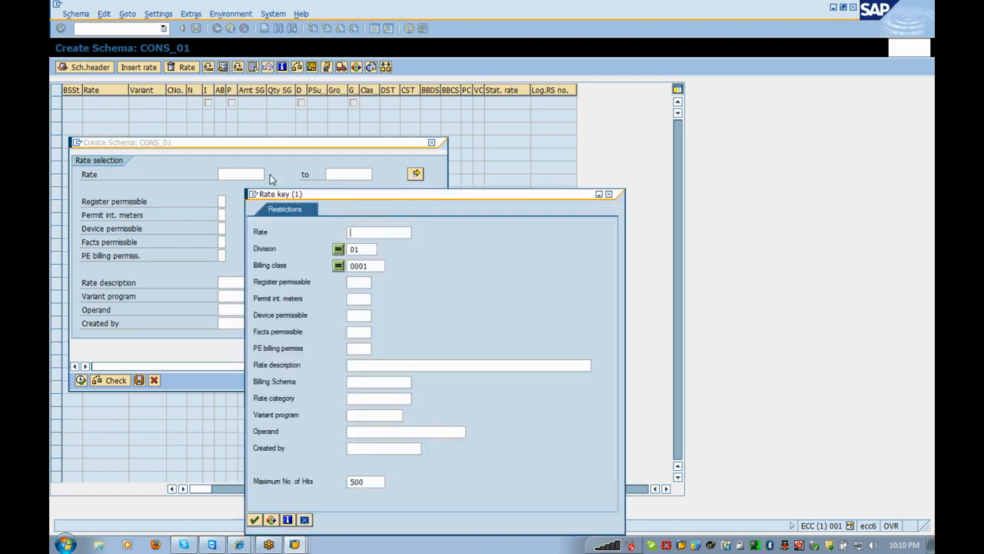
{"action": "key", "text": "Return"}
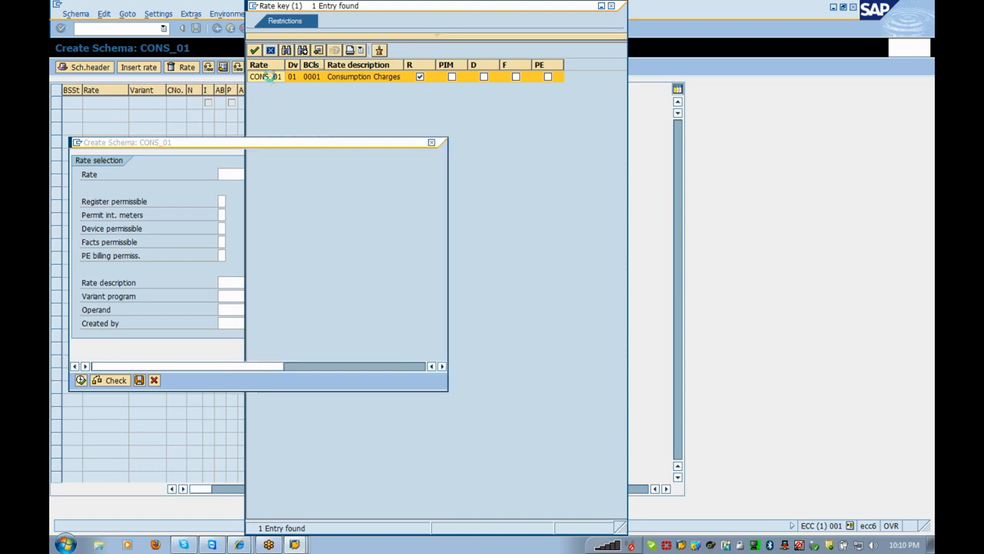
{"action": "double_click", "coordinate": [269, 77]}
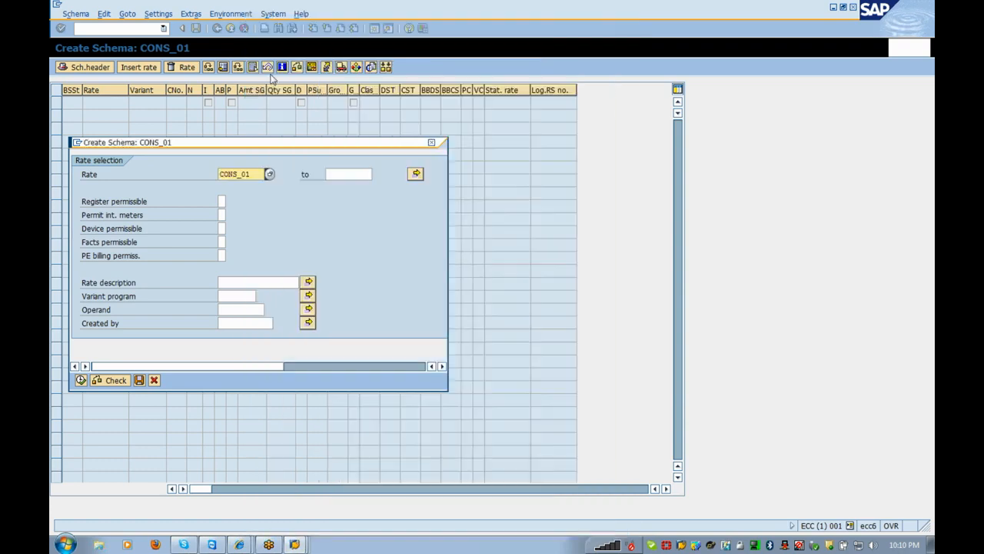
{"action": "left_click", "coordinate": [80, 381]}
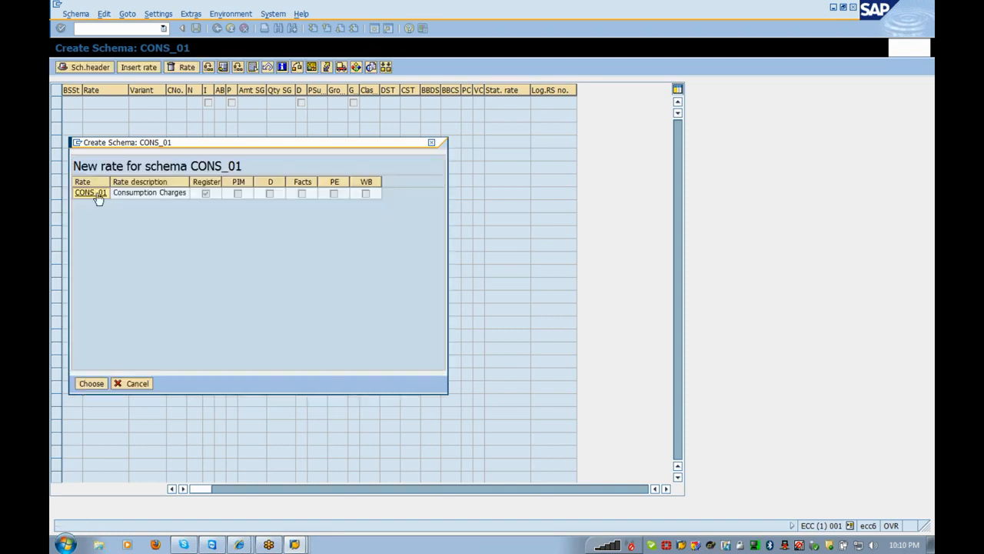
{"action": "double_click", "coordinate": [97, 197]}
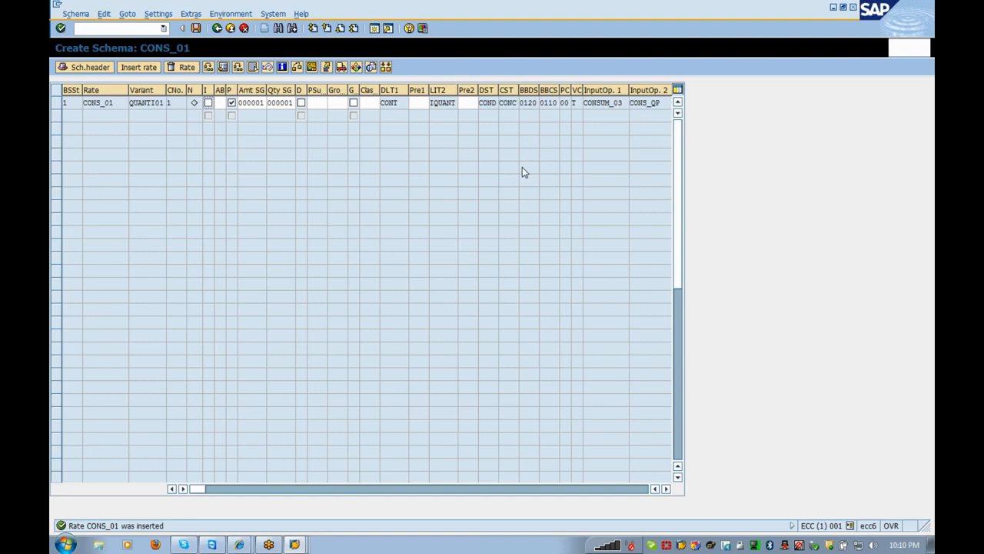
{"action": "left_click", "coordinate": [231, 103]}
{"action": "left_click", "coordinate": [231, 103]}
{"action": "left_click", "coordinate": [230, 103]}
{"action": "left_click", "coordinate": [428, 102]}
{"action": "left_click", "coordinate": [478, 102]}
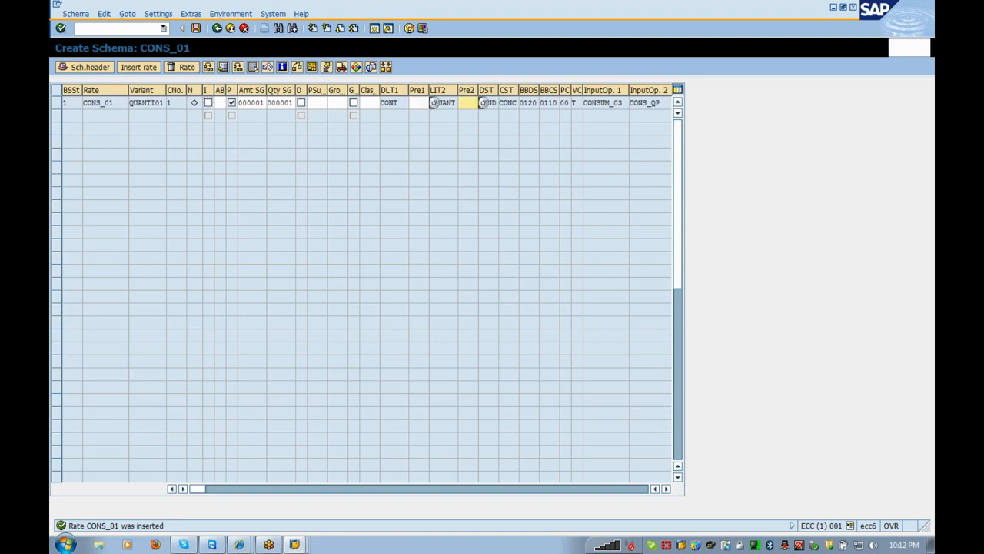
- Choose to maintain new presort entries, continuing without a customizing project
{"action": "left_click", "coordinate": [427, 102]}
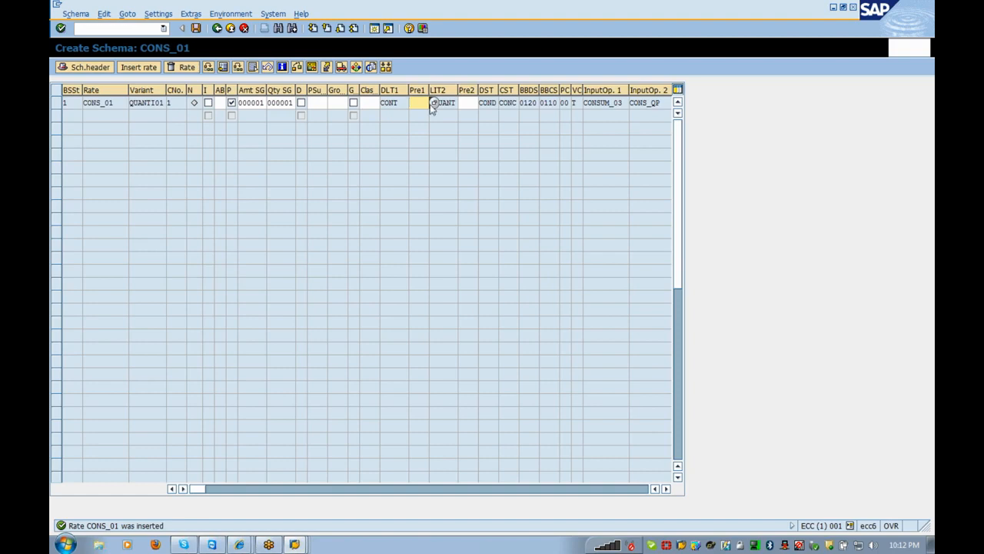
{"action": "double_click", "coordinate": [435, 105]}
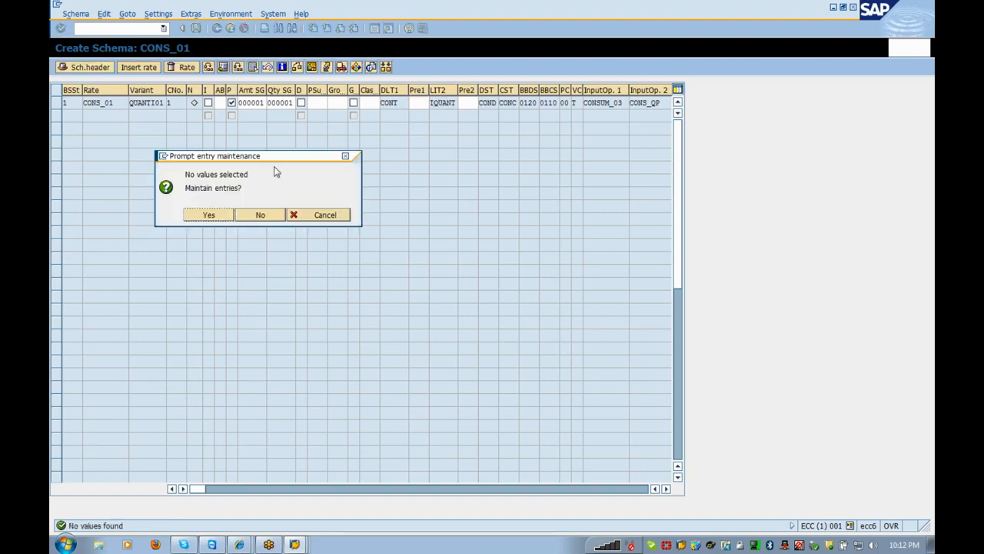
{"action": "left_click", "coordinate": [210, 216]}
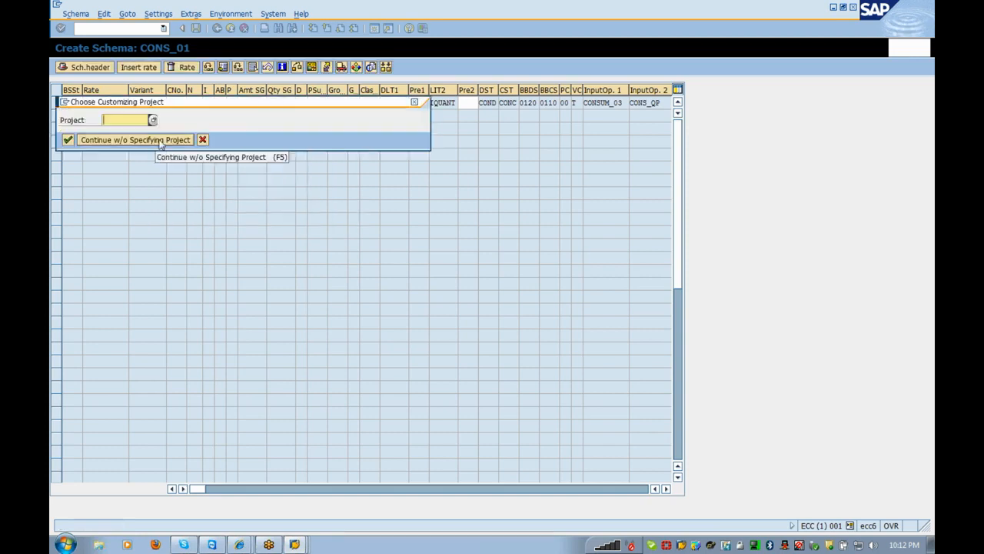
{"action": "left_click", "coordinate": [160, 141]}
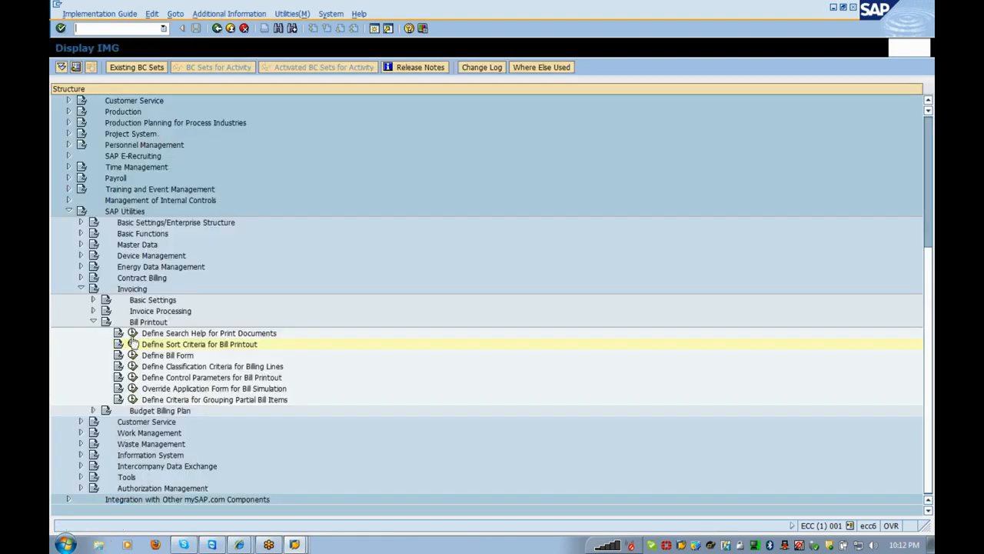
- Open Define Sort Criteria for Bill Printout and add entry 1000 with function module 'consumption'
{"action": "left_click", "coordinate": [133, 344]}
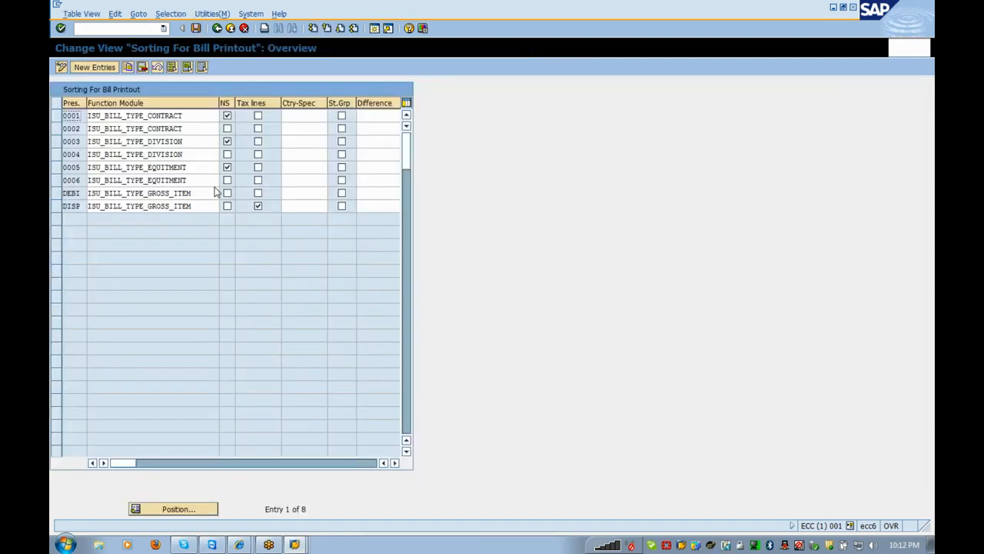
{"action": "left_click", "coordinate": [395, 463]}
{"action": "left_click_drag", "start_coordinate": [142, 463], "coordinate": [123, 465]}
{"action": "left_click", "coordinate": [95, 67]}
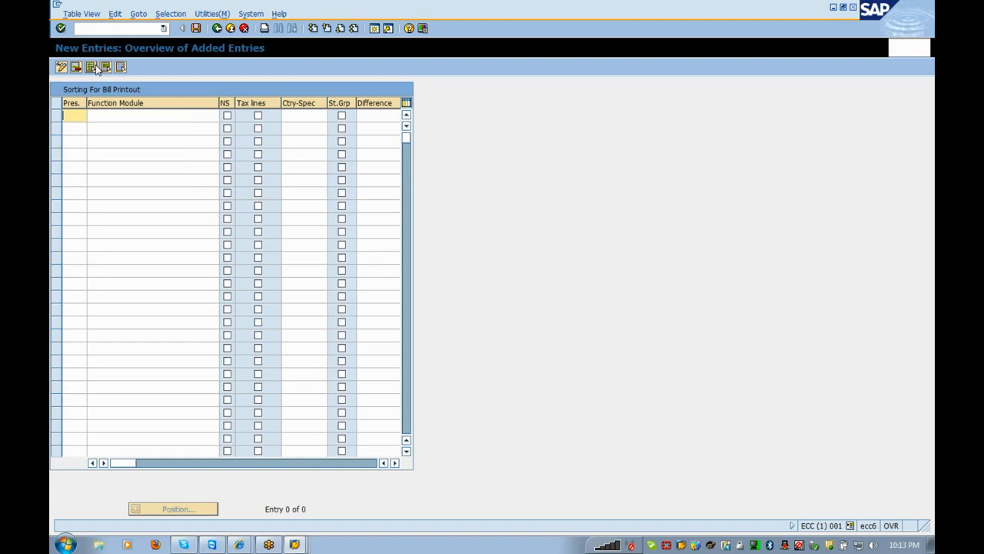
{"action": "type", "text": "1000"}
{"action": "key", "text": "Tab"}
{"action": "type", "text": "c"}
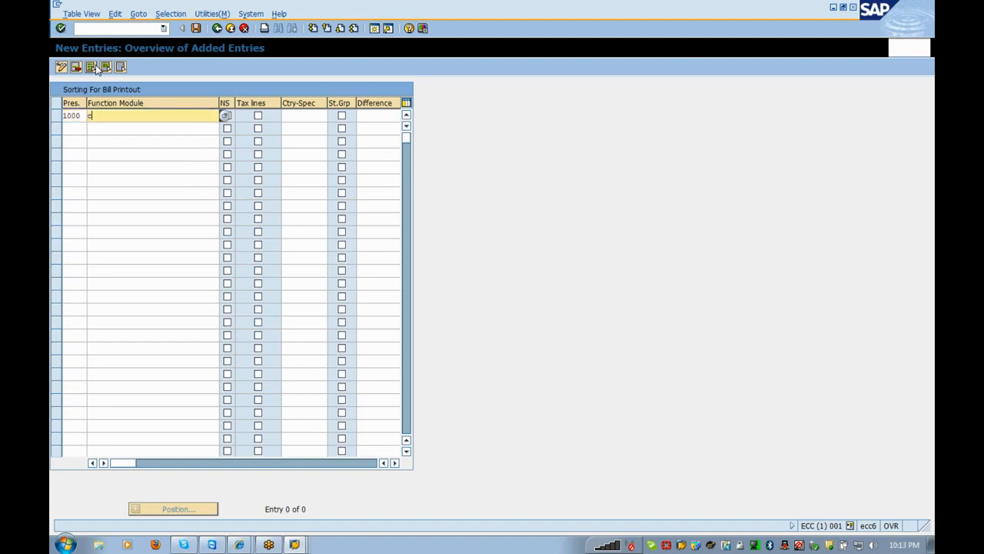
{"action": "type", "text": "onsumption"}
{"action": "key", "text": "Return"}
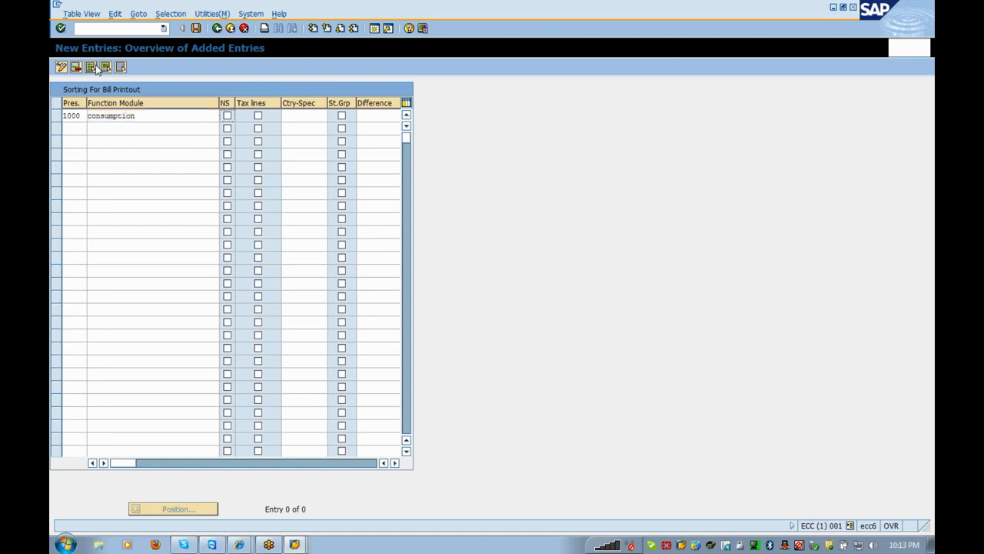
- Clear the invalid CONSUMPTION function module and save sort criterion 1000
{"action": "key", "text": "Tab"}
{"action": "key", "text": "Tab"}
{"action": "key", "text": "Tab"}
{"action": "key", "text": "Tab"}
{"action": "key", "text": "Tab"}
{"action": "key", "text": "Return"}
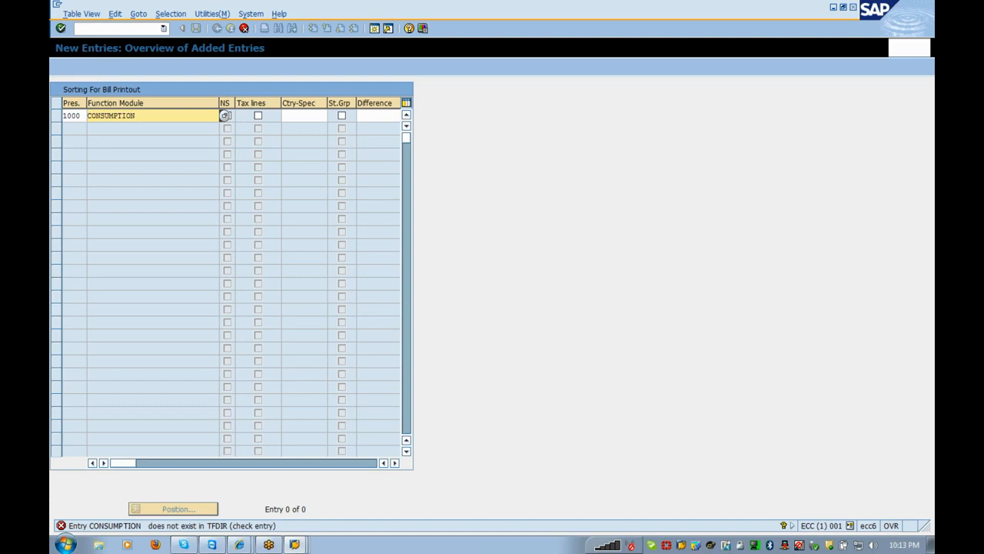
{"action": "left_click_drag", "start_coordinate": [223, 116], "coordinate": [53, 117]}
{"action": "key", "text": "Delete"}
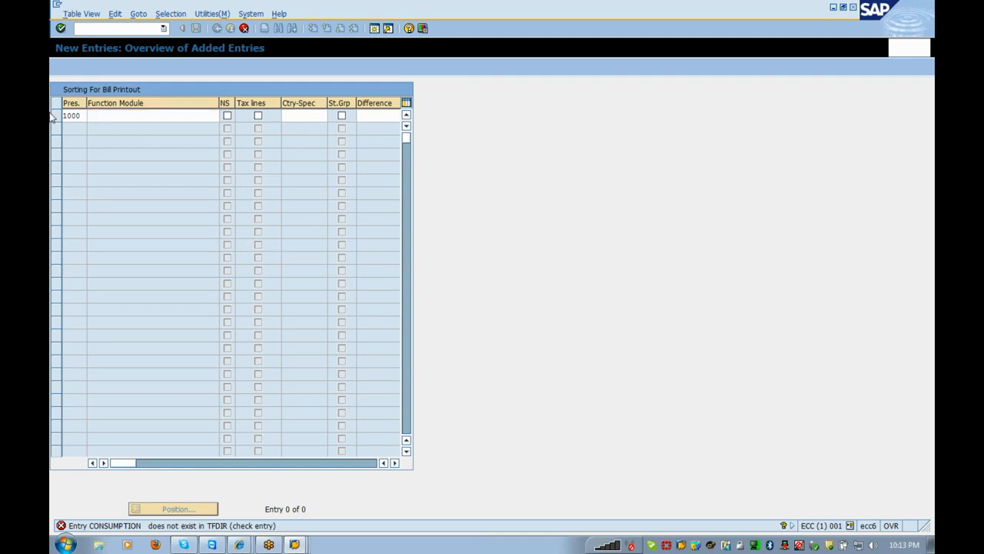
{"action": "key", "text": "Return"}
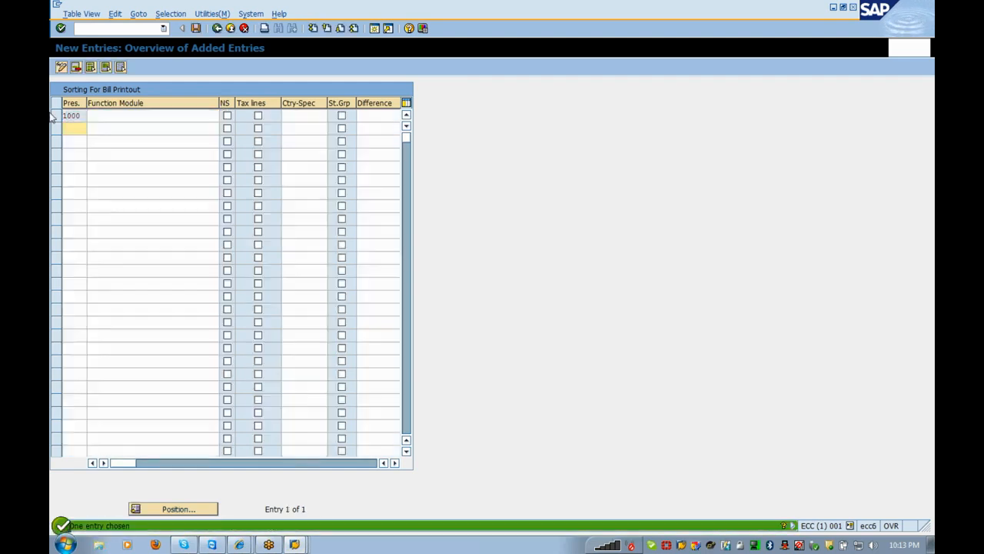
{"action": "left_click", "coordinate": [196, 28]}
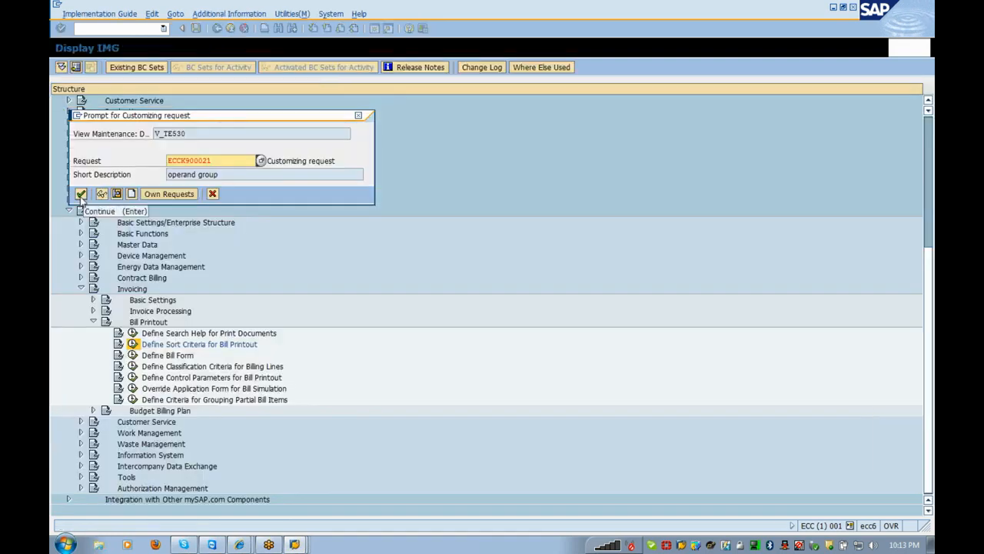
- Confirm the customizing request and add presort entry 2000, accepting the namespace warning
{"action": "left_click", "coordinate": [81, 195]}
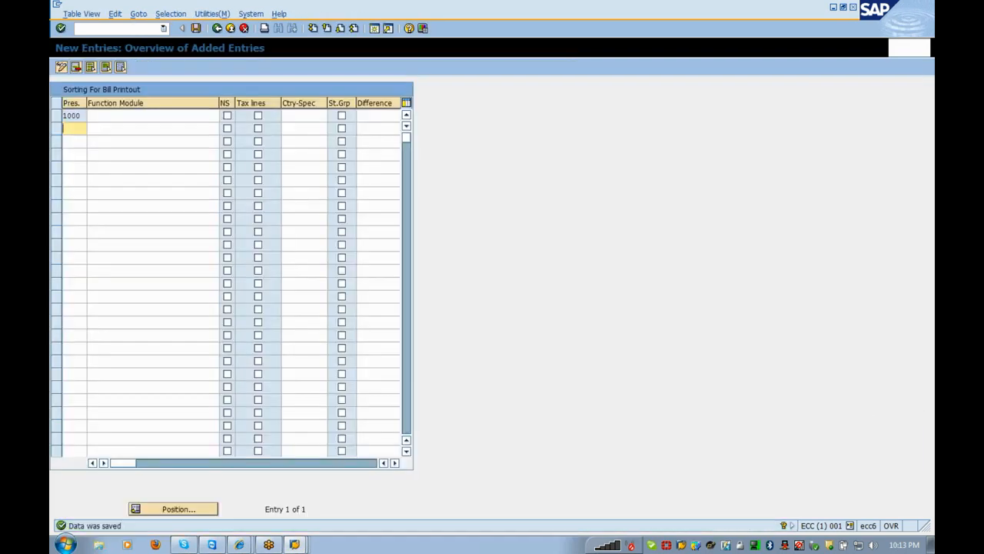
{"action": "type", "text": "2000"}
{"action": "key", "text": "Return"}
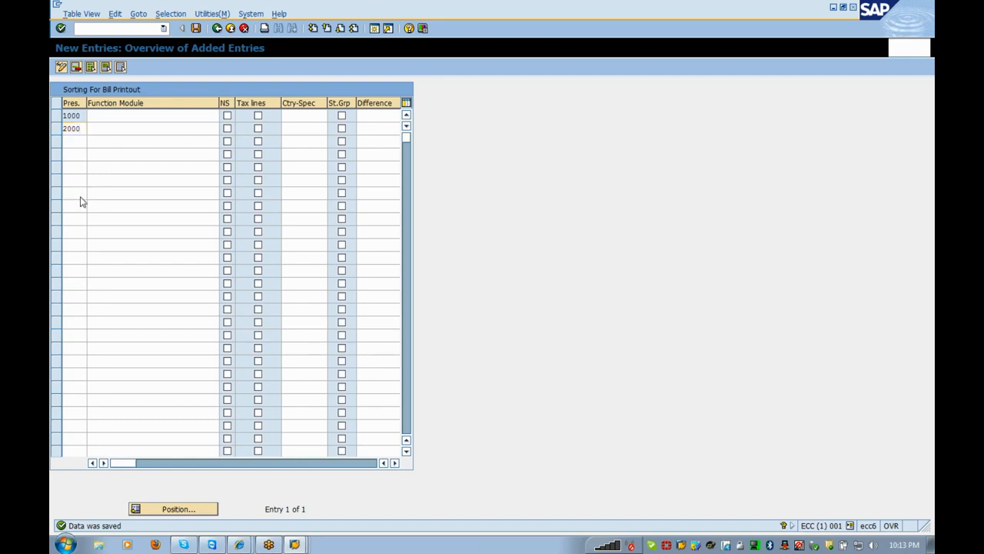
{"action": "key", "text": "Return"}
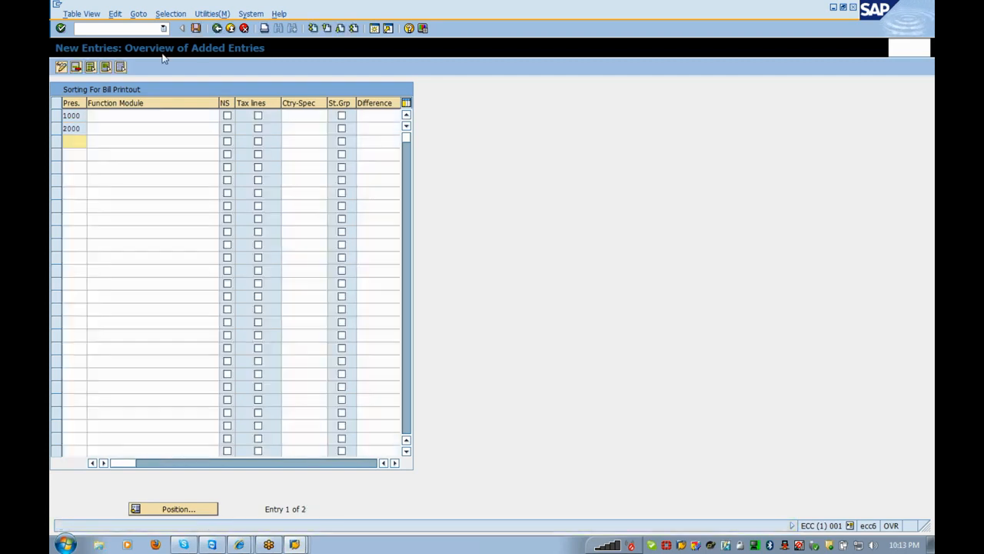
- Save the new 2000 entry and return to the customizing tree
{"action": "left_click", "coordinate": [196, 28]}
{"action": "left_click", "coordinate": [395, 463]}
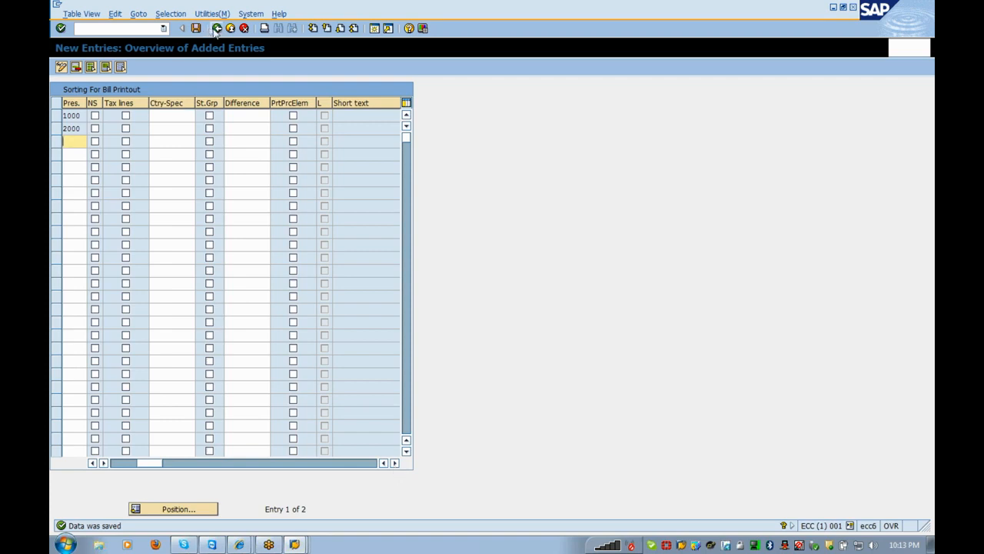
{"action": "left_click", "coordinate": [217, 29]}
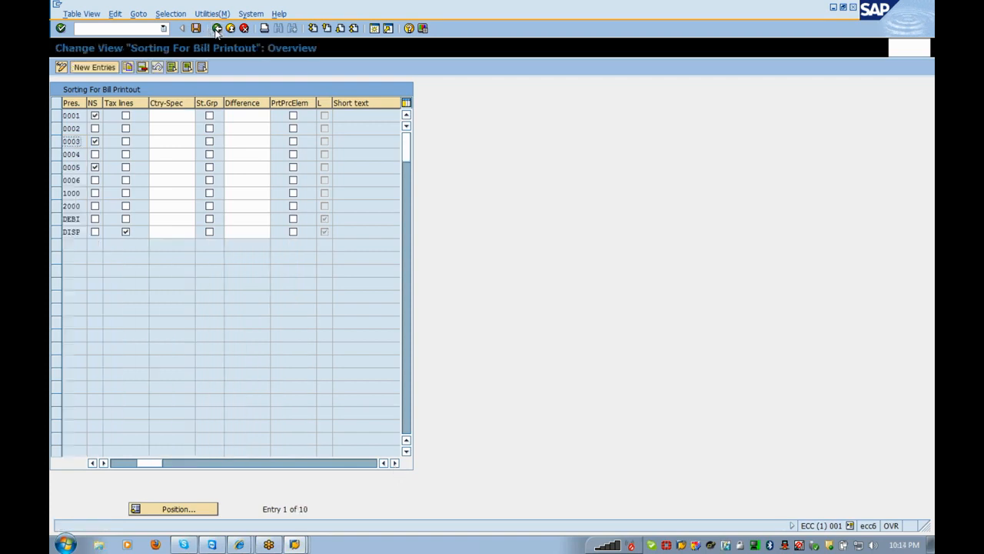
{"action": "left_click", "coordinate": [216, 28]}
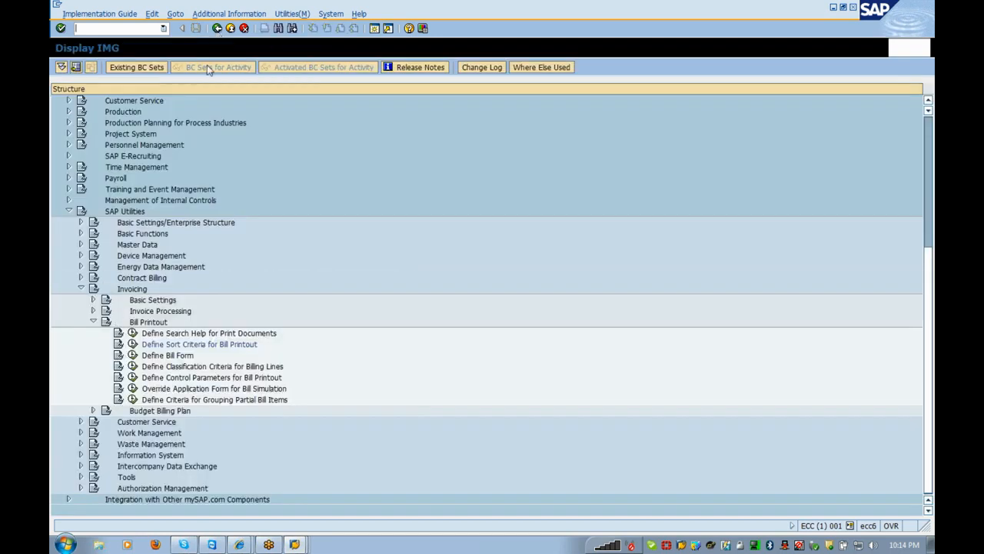
- Choose presort 1000 for the schema step's first presort field
{"action": "left_click", "coordinate": [218, 28]}
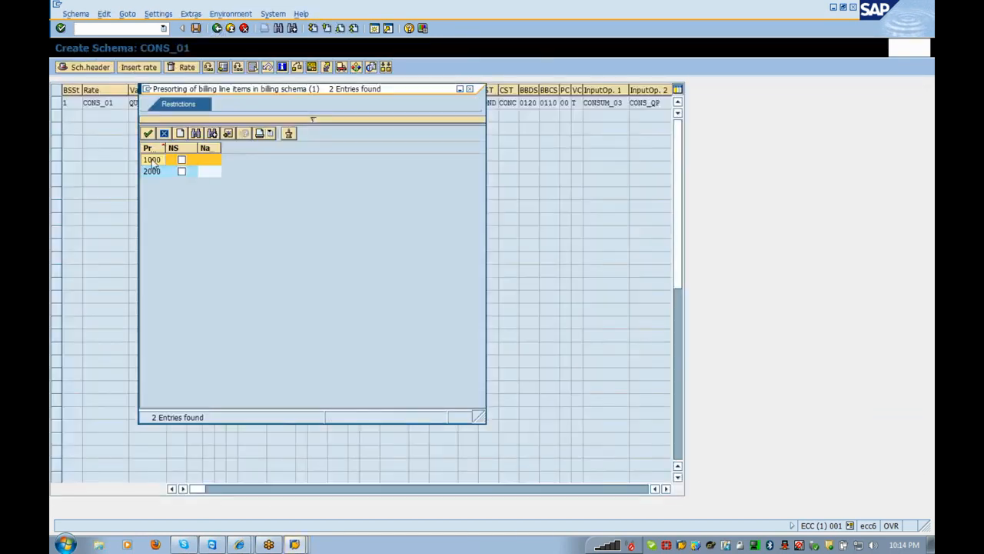
{"action": "double_click", "coordinate": [152, 161]}
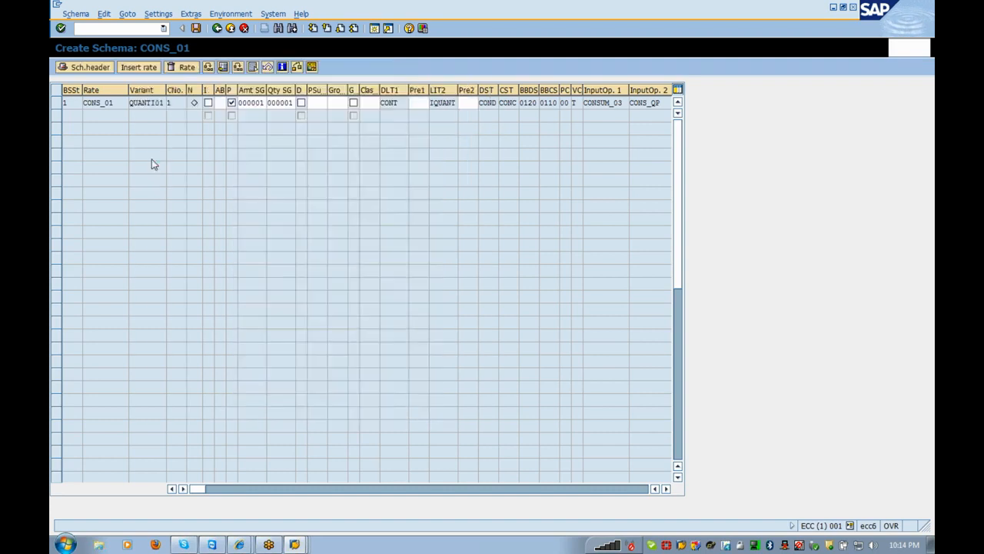
{"action": "left_click", "coordinate": [468, 103]}
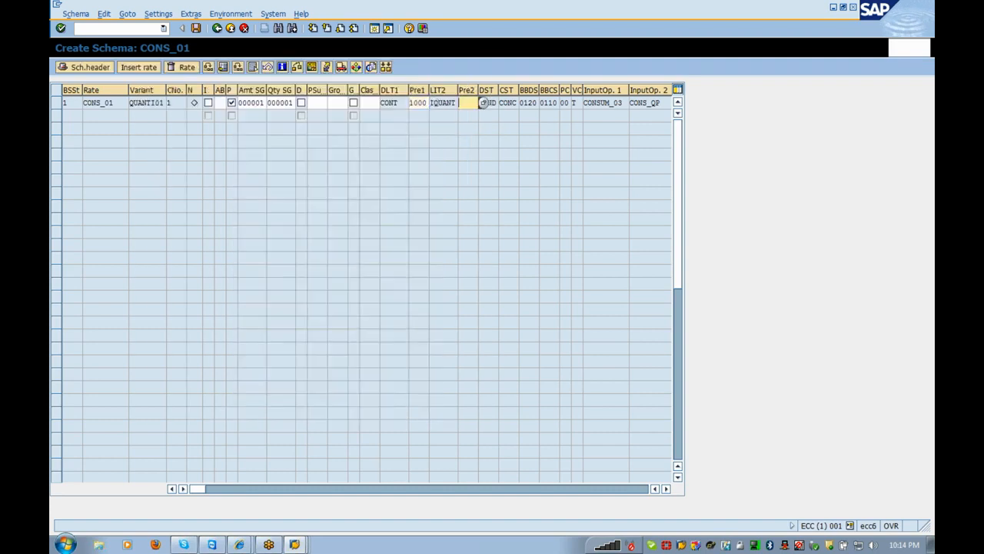
- From the second presort field's value list, create a new presort entry without a customizing project
{"action": "left_click", "coordinate": [484, 103]}
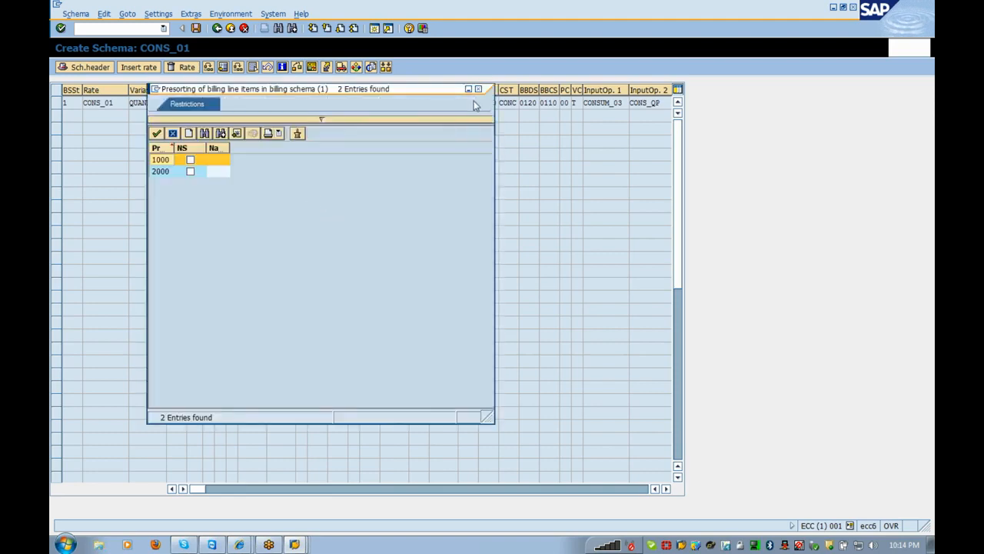
{"action": "left_click", "coordinate": [190, 133]}
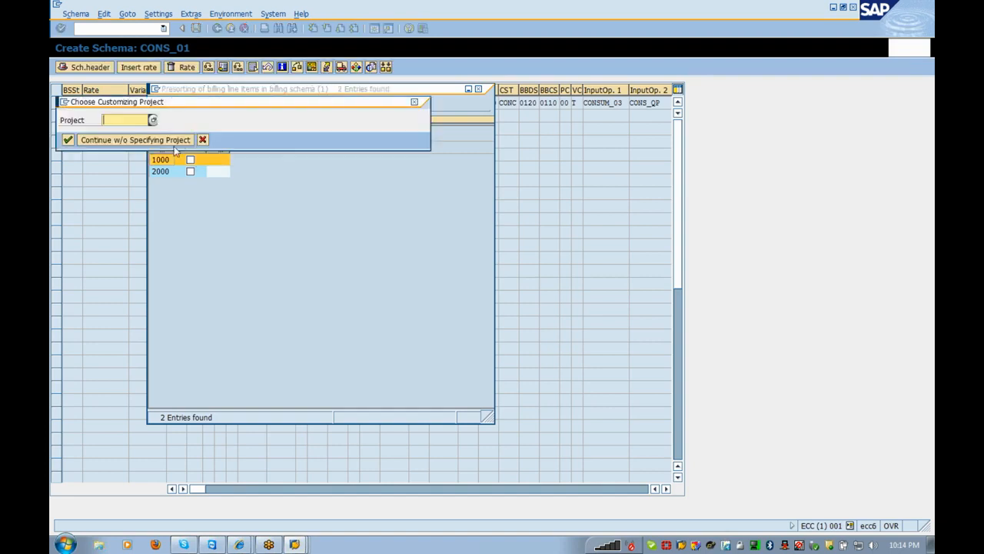
{"action": "left_click", "coordinate": [182, 140]}
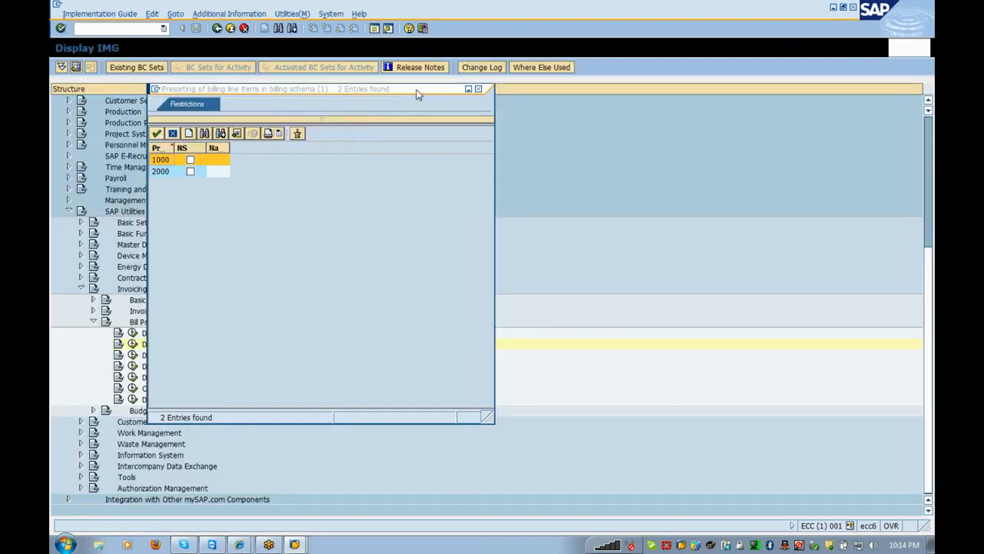
{"action": "left_click_drag", "start_coordinate": [415, 89], "coordinate": [657, 157]}
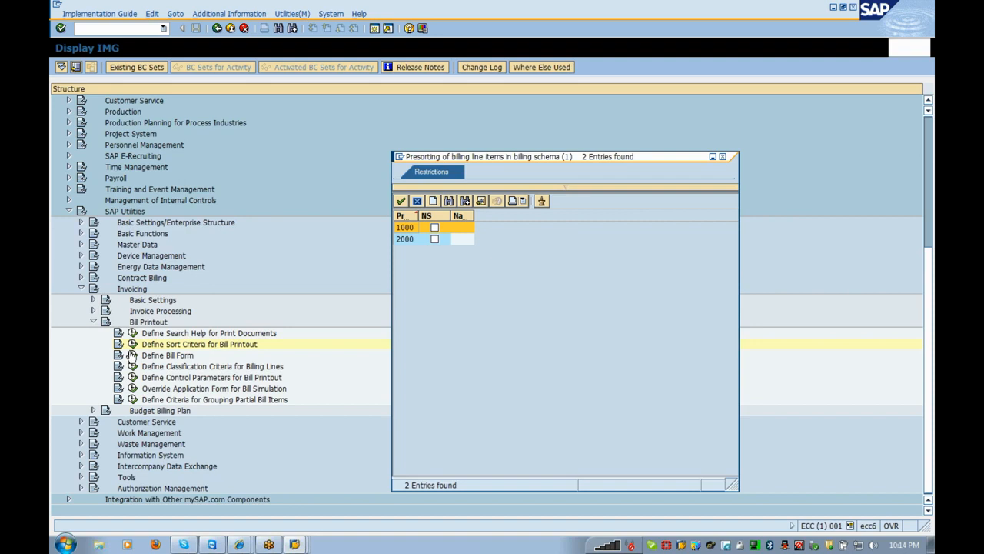
- Tick No Subtotal for presort entry 2000 in the bill printout sort criteria
{"action": "left_click", "coordinate": [132, 345]}
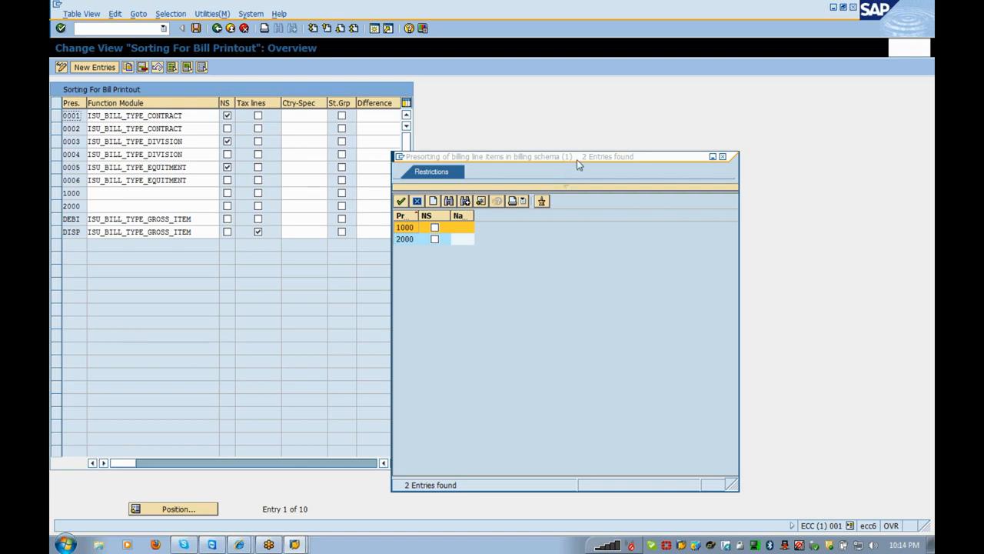
{"action": "left_click_drag", "start_coordinate": [578, 158], "coordinate": [749, 182]}
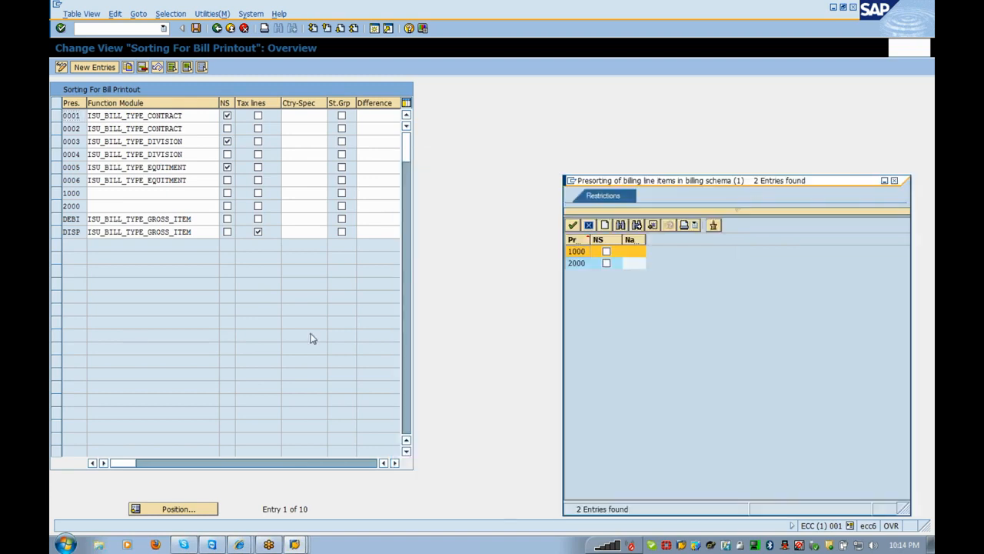
{"action": "left_click", "coordinate": [232, 206]}
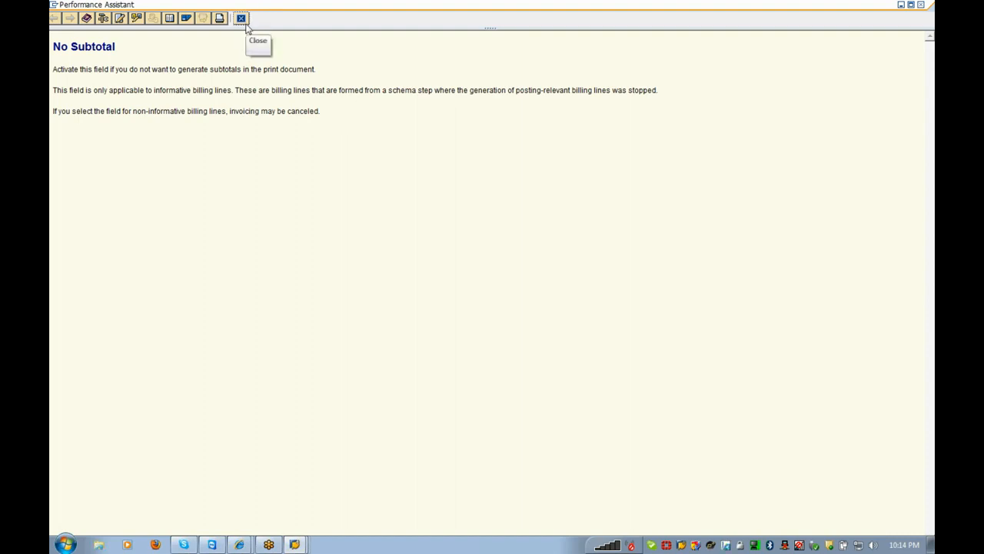
{"action": "left_click", "coordinate": [243, 21]}
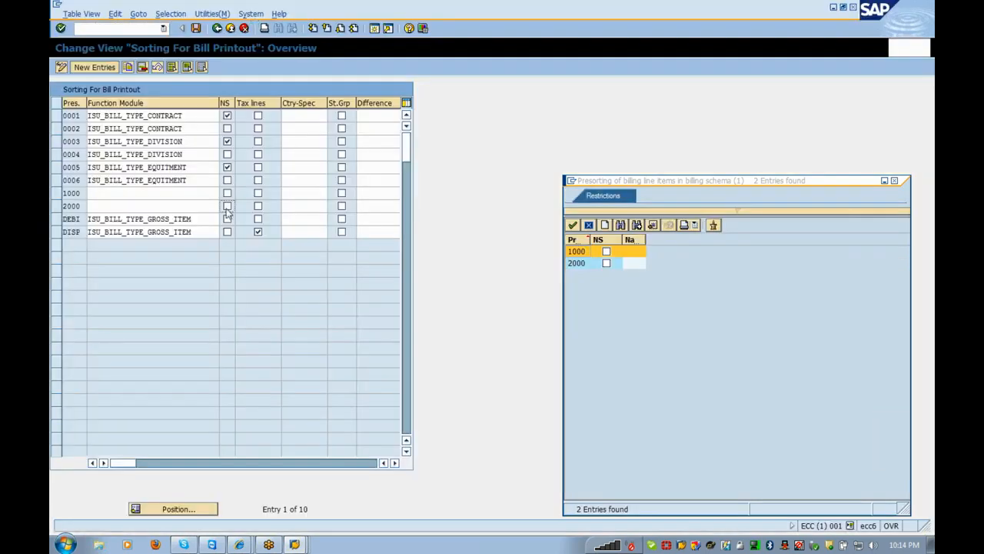
{"action": "left_click", "coordinate": [227, 206]}
- Save the No Subtotal change under the proposed customizing request and leave the view
{"action": "left_click", "coordinate": [196, 28]}
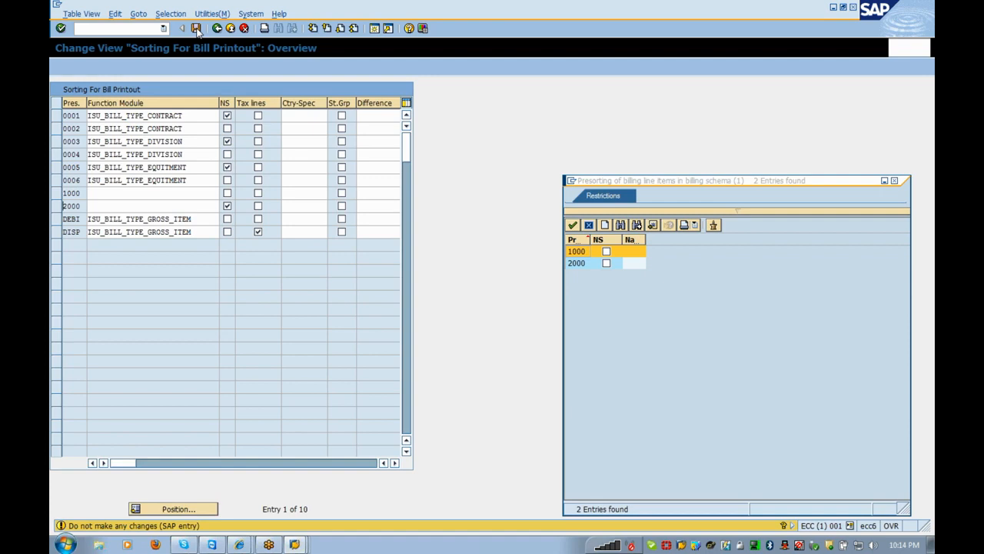
{"action": "left_click", "coordinate": [196, 28]}
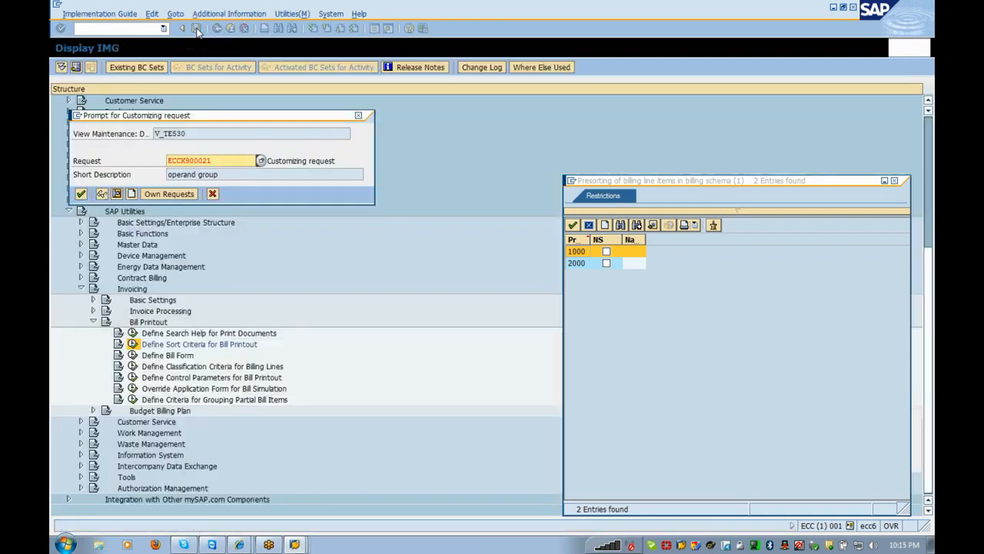
{"action": "left_click", "coordinate": [80, 194]}
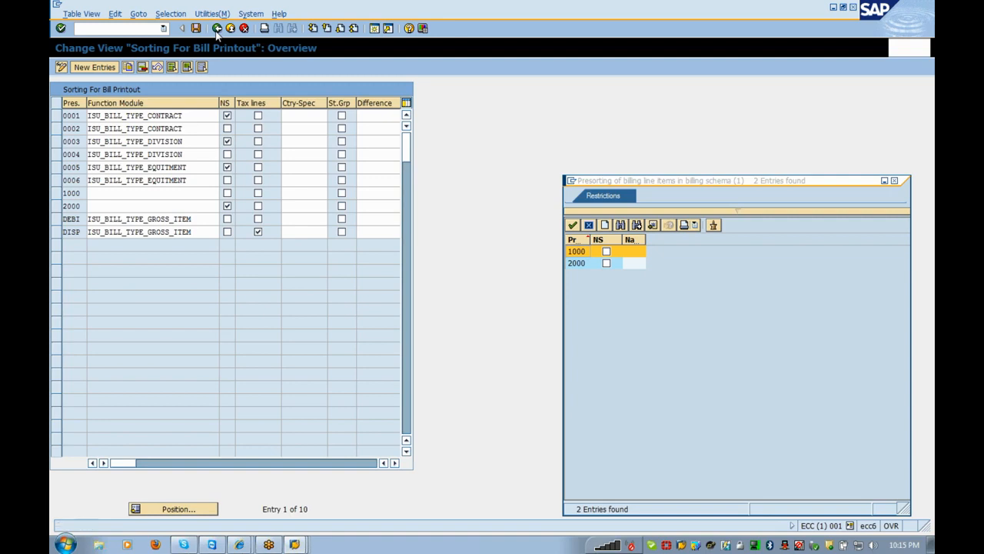
{"action": "left_click", "coordinate": [217, 29]}
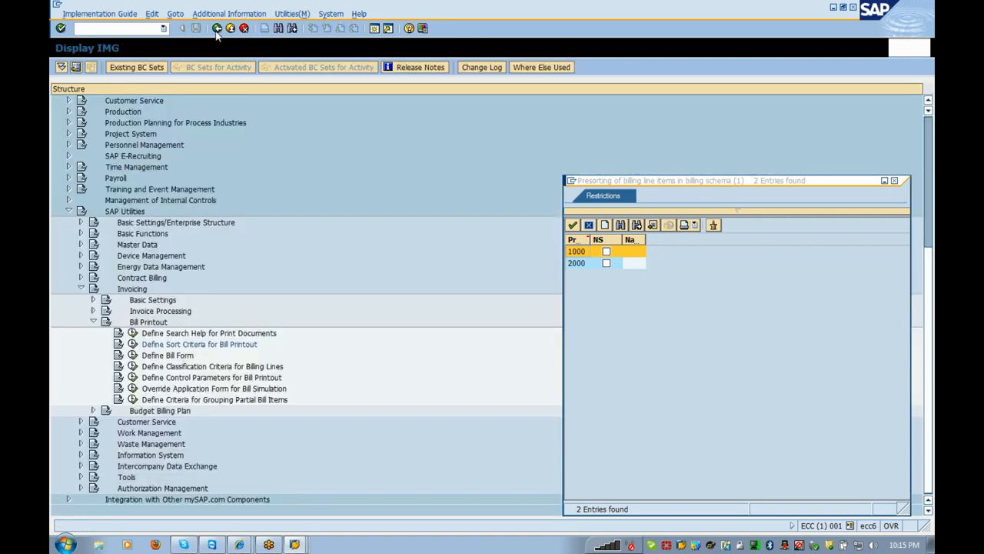
- Back in schema CONS_01, dismiss the project prompt and pick presort 2000 for the step
{"action": "left_click", "coordinate": [218, 28]}
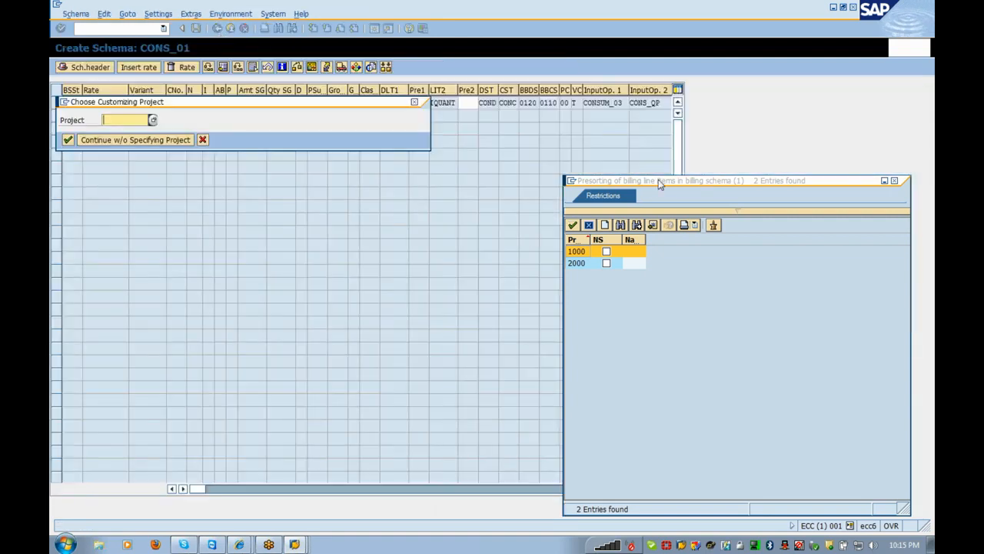
{"action": "left_click_drag", "start_coordinate": [657, 179], "coordinate": [493, 177]}
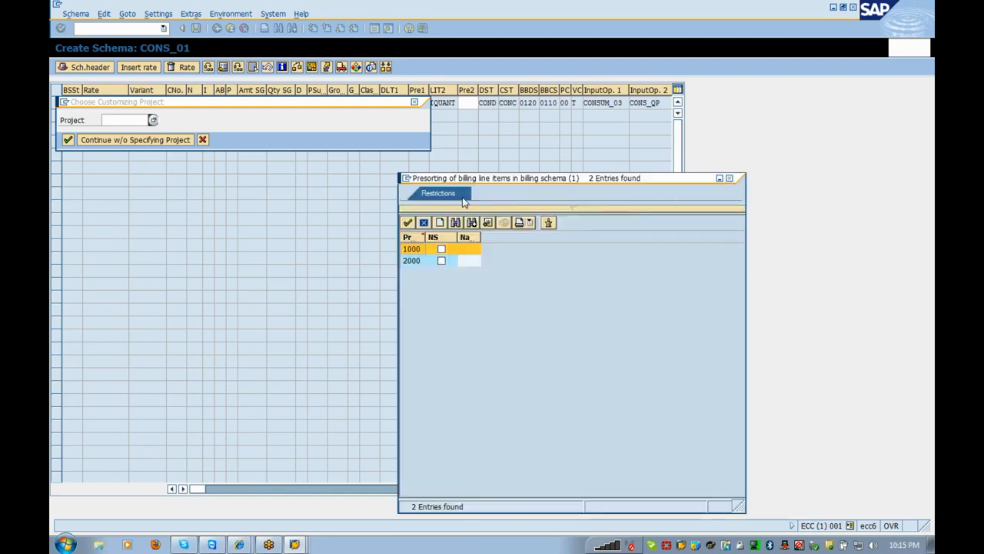
{"action": "left_click", "coordinate": [67, 140]}
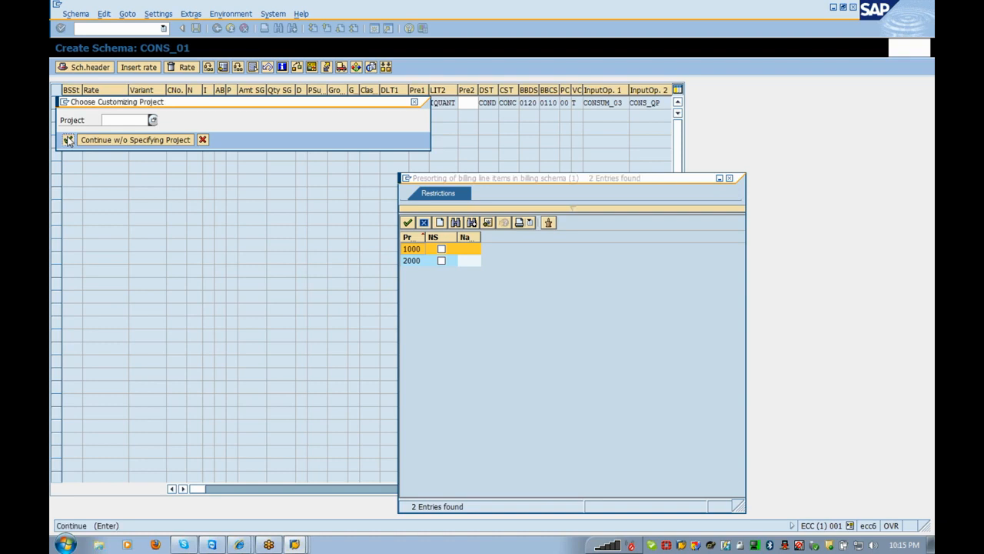
{"action": "left_click", "coordinate": [205, 143]}
{"action": "left_click", "coordinate": [204, 142]}
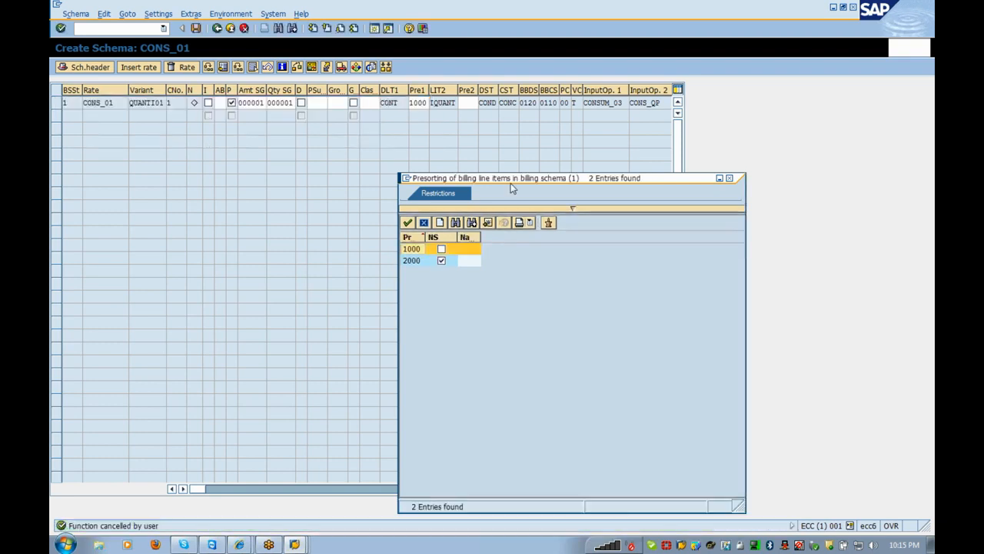
{"action": "left_click_drag", "start_coordinate": [519, 182], "coordinate": [288, 161]}
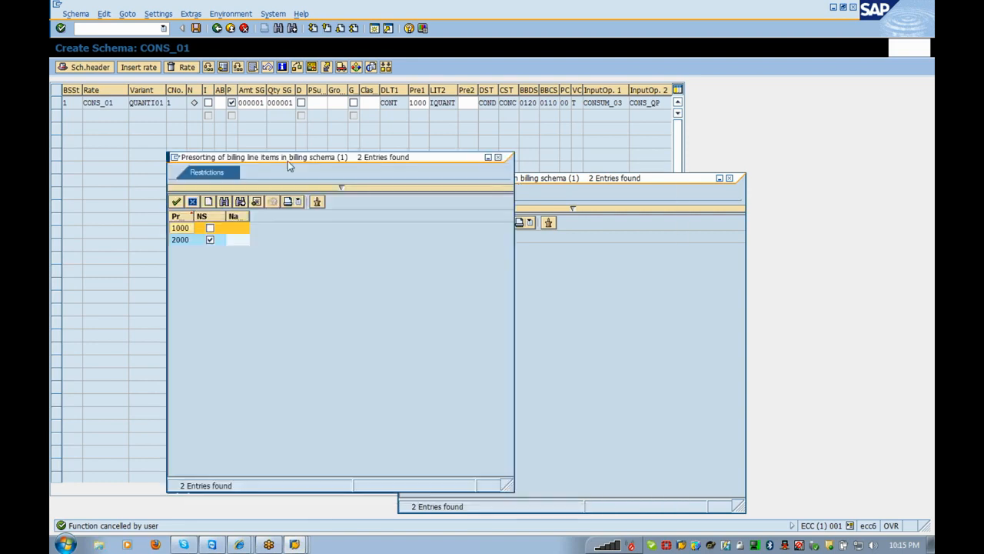
{"action": "double_click", "coordinate": [191, 243]}
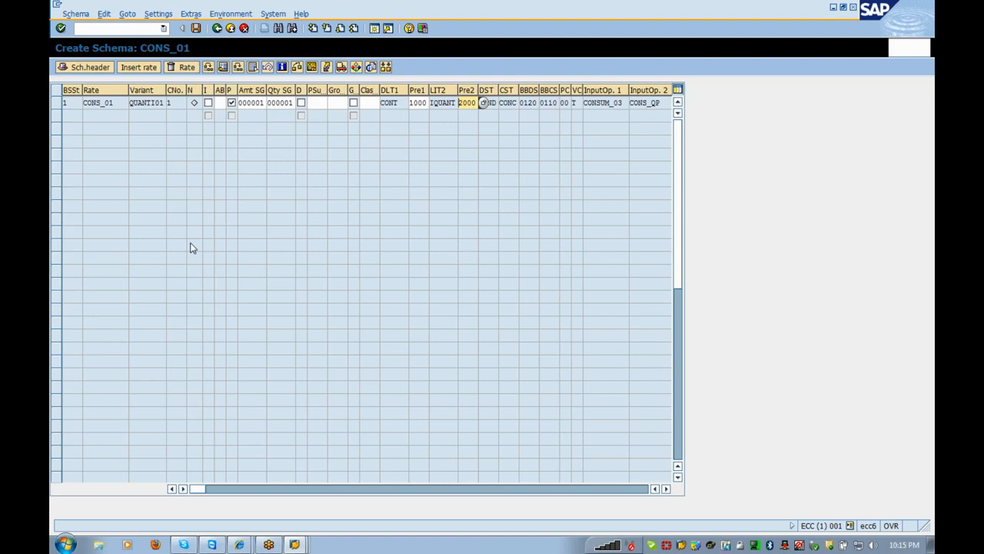
- Save billing schema CONS_01
{"action": "left_click", "coordinate": [668, 489]}
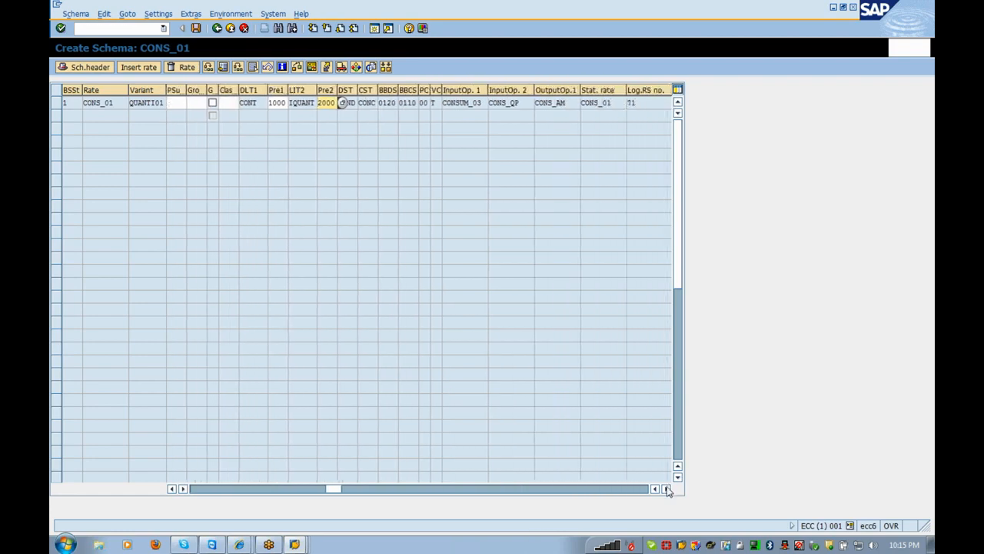
{"action": "left_click", "coordinate": [668, 489]}
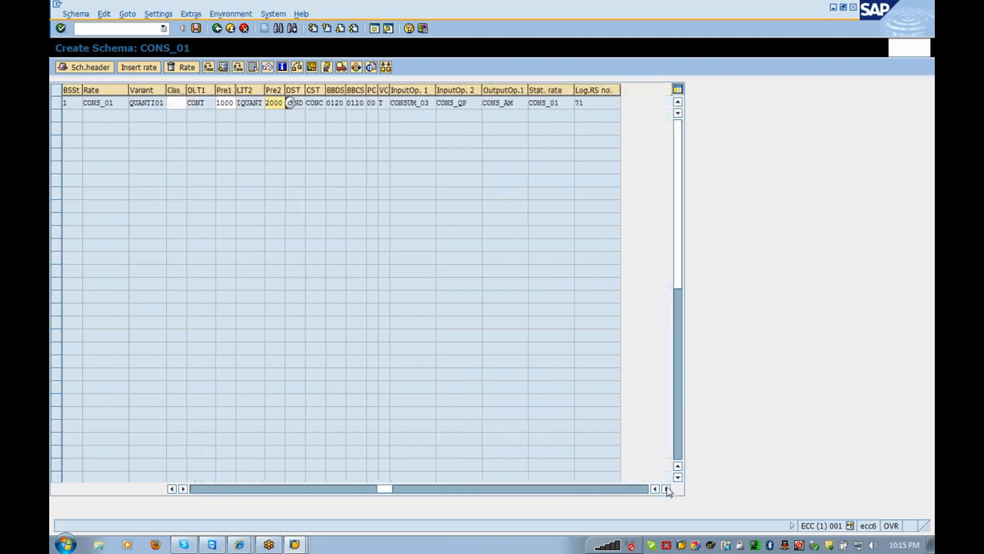
{"action": "left_click", "coordinate": [195, 489]}
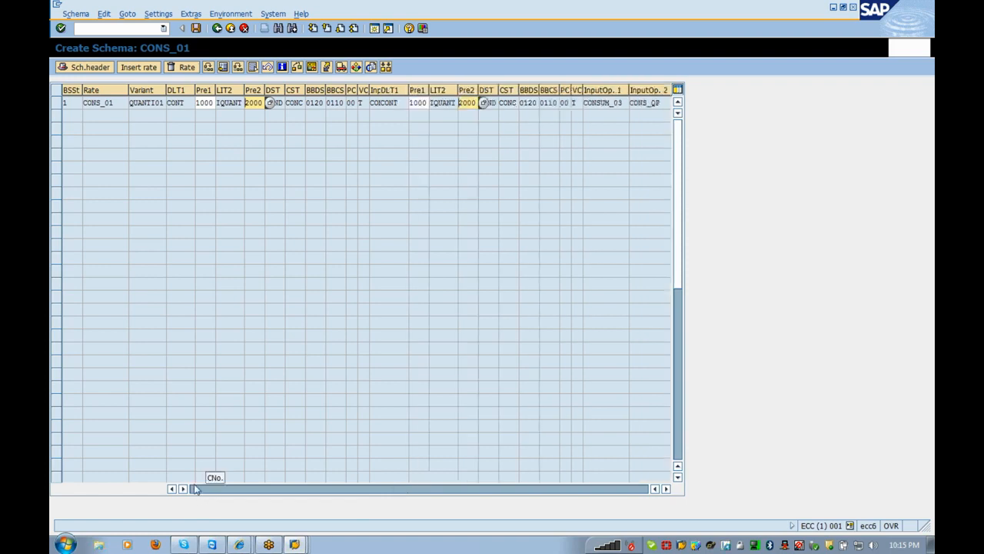
{"action": "left_click", "coordinate": [197, 29]}
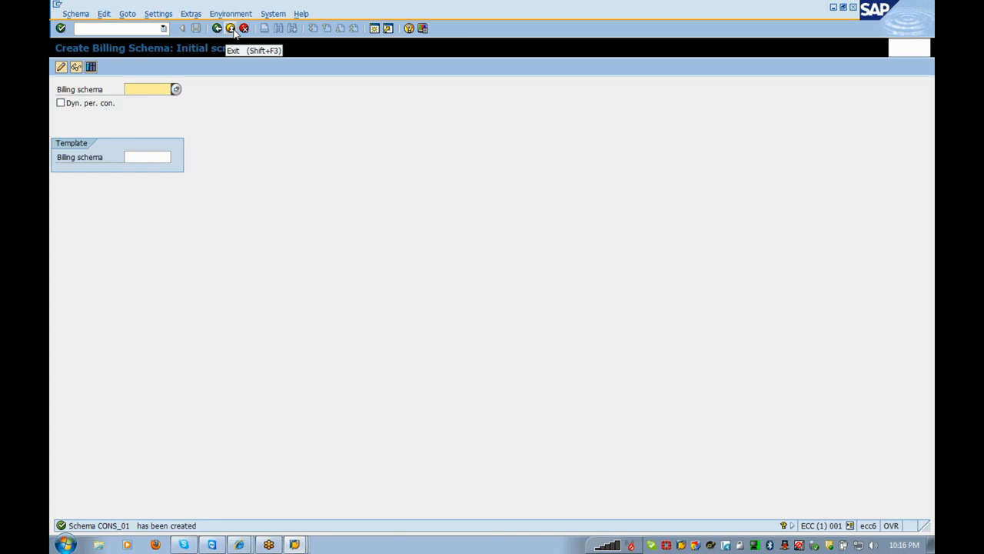
- Leave the schema creation screen and close its activity choices
{"action": "left_click", "coordinate": [232, 29]}
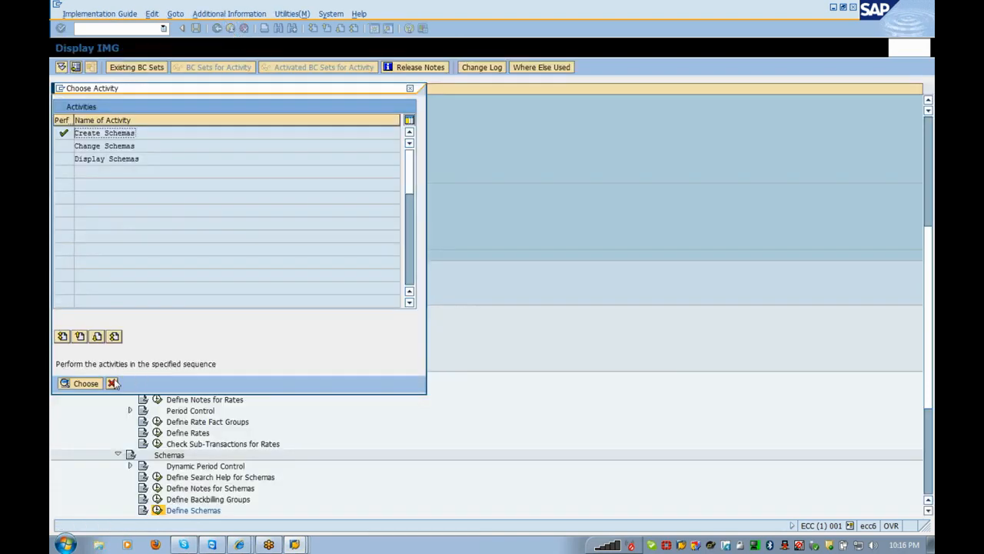
{"action": "left_click", "coordinate": [112, 383]}
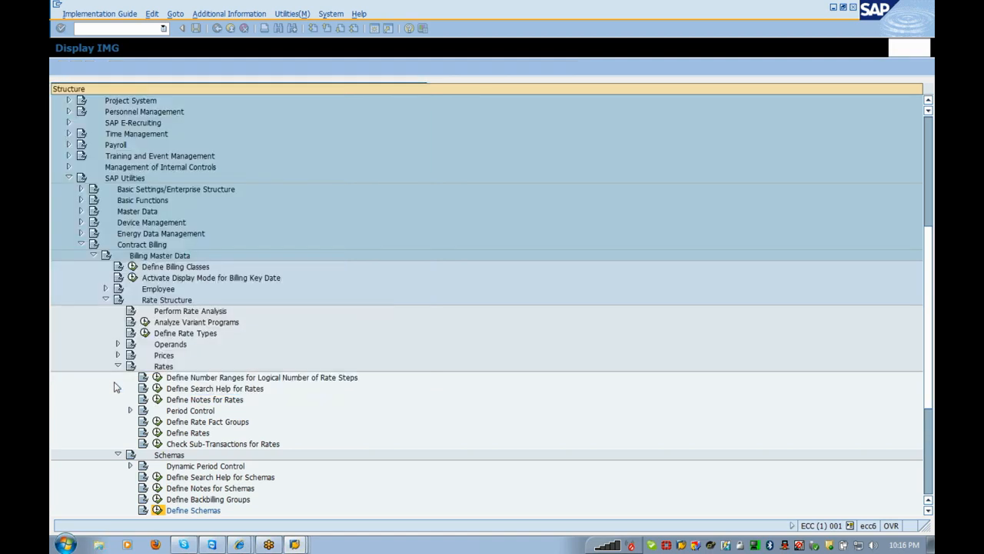
{"action": "left_click", "coordinate": [928, 510]}
{"action": "left_click", "coordinate": [928, 510]}
{"action": "left_click", "coordinate": [928, 510]}
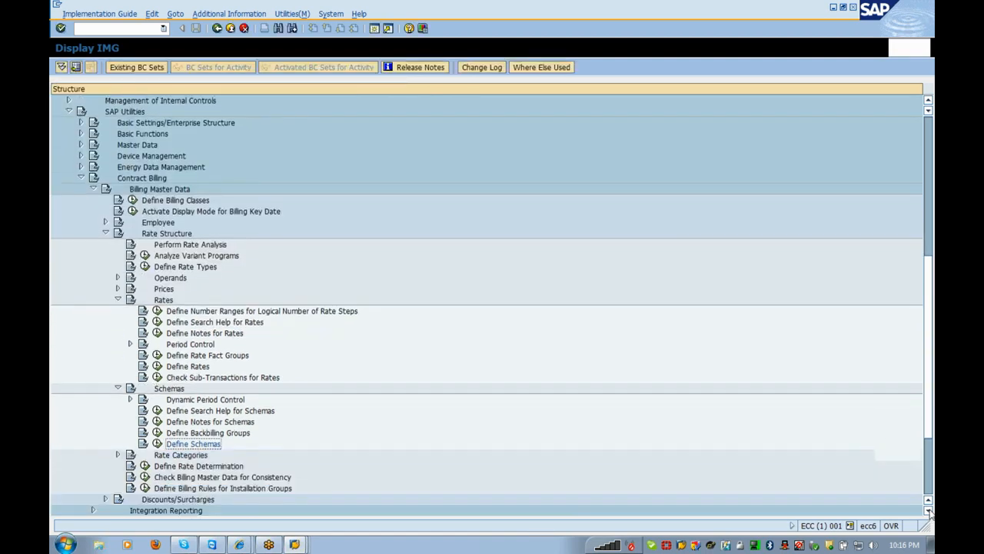
{"action": "left_click", "coordinate": [928, 511]}
{"action": "left_click", "coordinate": [928, 510]}
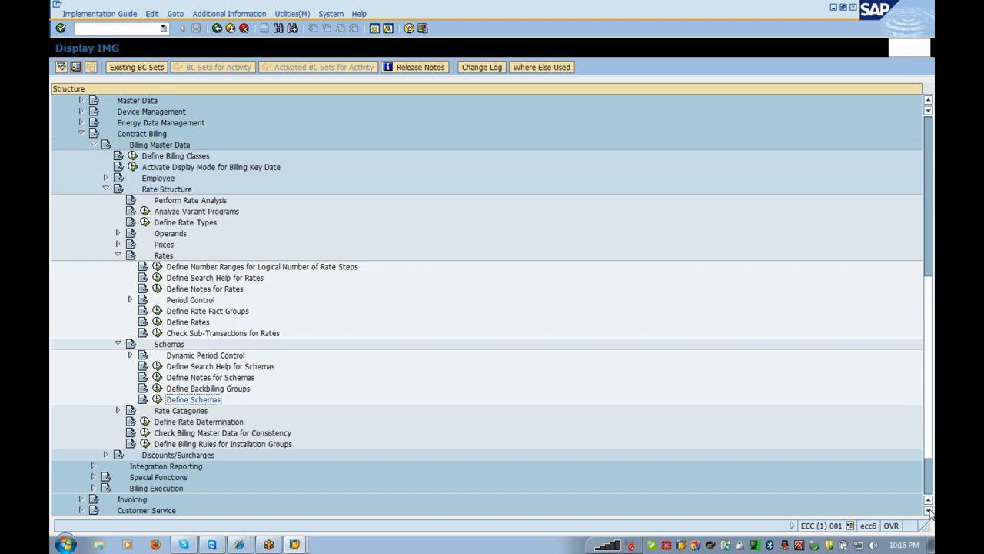
- Expand Rate Categories in the IMG tree and run Define Rate Categories
{"action": "key", "text": "Down"}
{"action": "key", "text": "Right"}
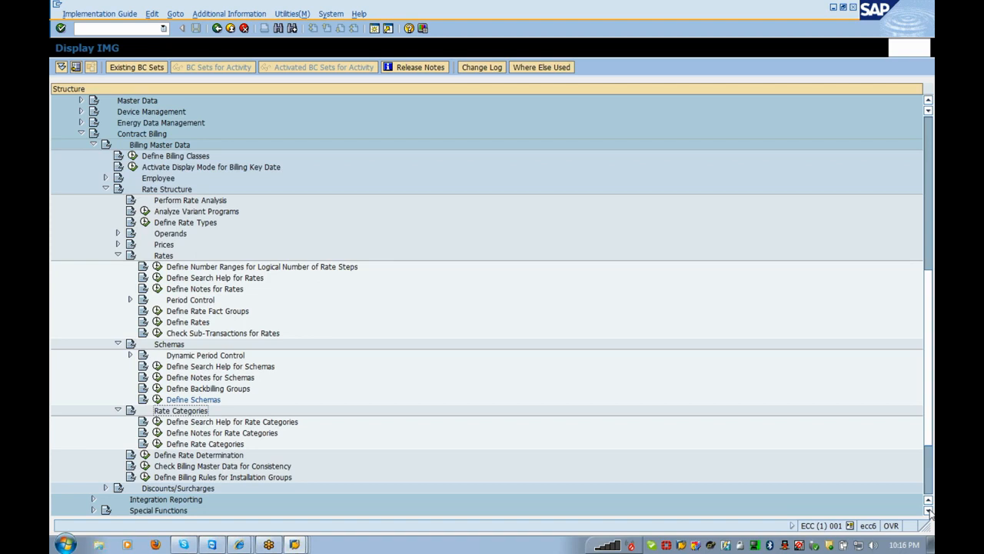
{"action": "key", "text": "Down"}
{"action": "key", "text": "Down"}
{"action": "key", "text": "Down"}
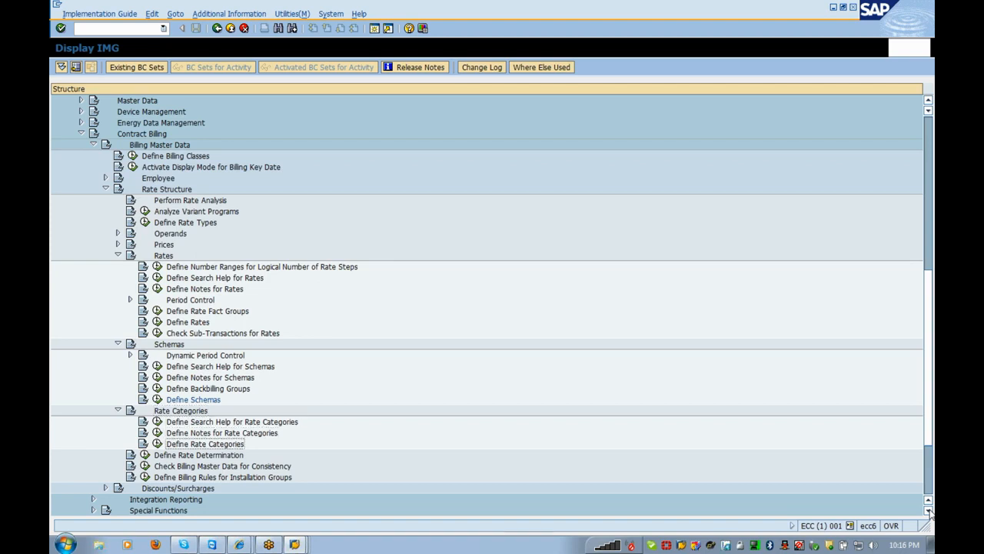
{"action": "key", "text": "Return"}
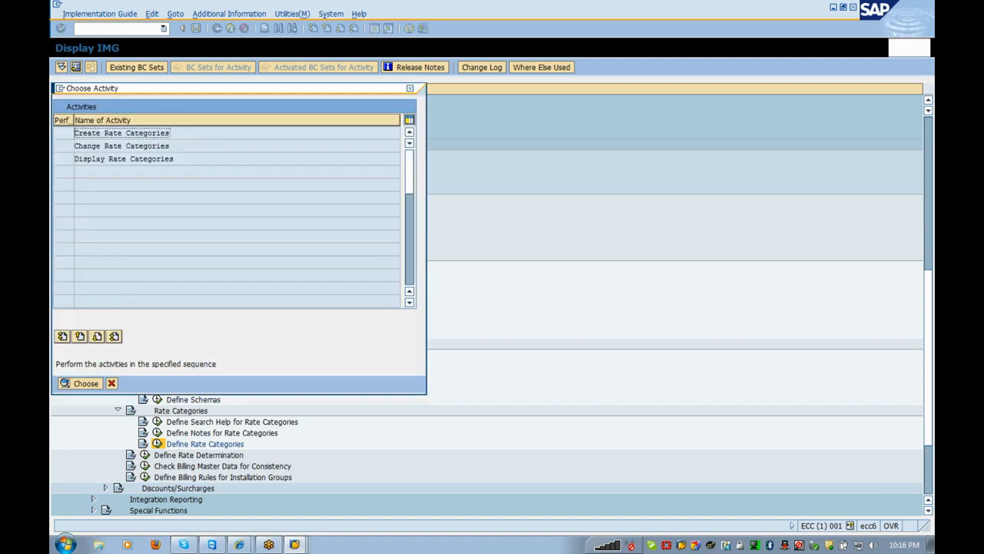
- Start creating rate category coos_01 in division 01
{"action": "double_click", "coordinate": [174, 135]}
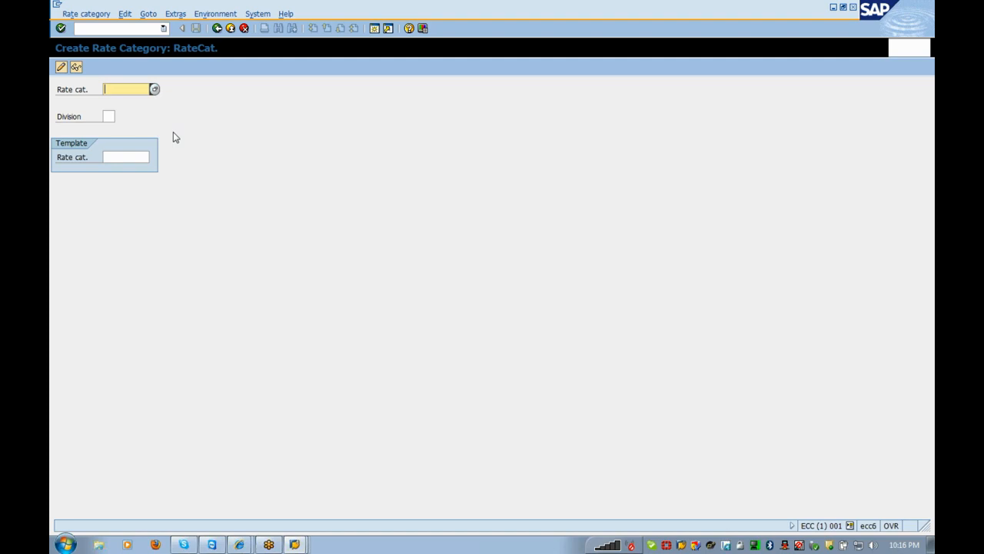
{"action": "type", "text": "coo"}
{"action": "type", "text": "s_01"}
{"action": "left_click", "coordinate": [108, 116]}
{"action": "type", "text": "01"}
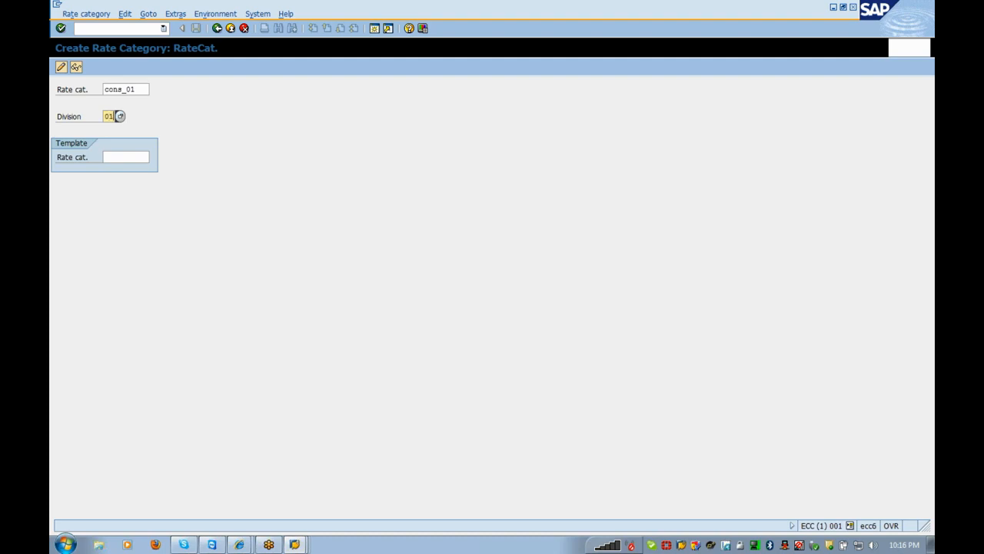
{"action": "key", "text": "Return"}
- Enter the rate category text 'Residential customers' and validate it
{"action": "type", "text": "C"}
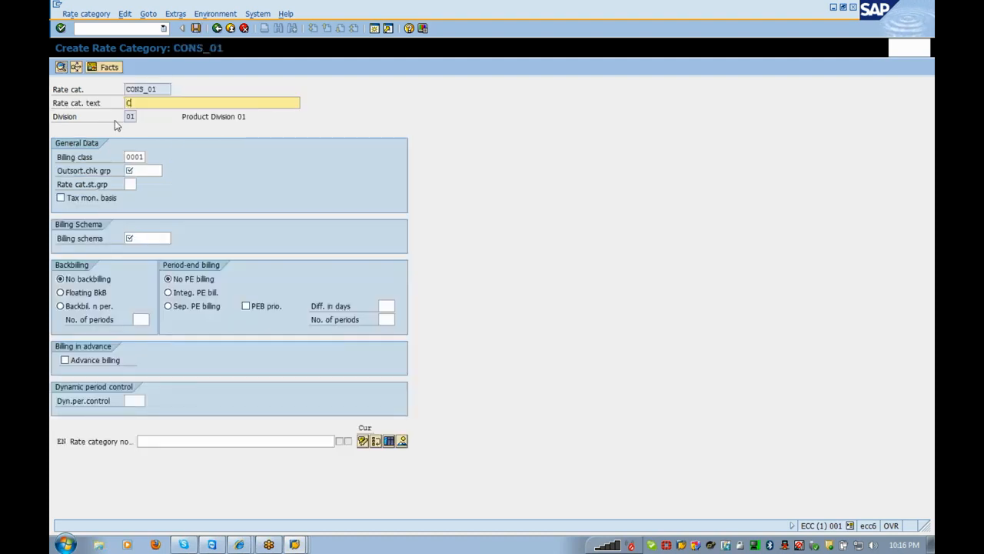
{"action": "type", "text": "onsu"}
{"action": "type", "text": "mption"}
{"action": "type", "text": " Rat"}
{"action": "type", "text": " e"}
{"action": "key", "text": "BackSpace"}
{"action": "key", "text": "BackSpace"}
{"action": "type", "text": "e "}
{"action": "type", "text": "catego"}
{"action": "key", "text": "BackSpace"}
{"action": "key", "text": "BackSpace"}
{"action": "key", "text": "BackSpace"}
{"action": "key", "text": "BackSpace"}
{"action": "key", "text": "BackSpace"}
{"action": "key", "text": "BackSpace"}
{"action": "key", "text": "BackSpace"}
{"action": "key", "text": "BackSpace"}
{"action": "key", "text": "BackSpace"}
{"action": "key", "text": "BackSpace"}
{"action": "key", "text": "BackSpace"}
{"action": "key", "text": "BackSpace"}
{"action": "key", "text": "BackSpace"}
{"action": "key", "text": "BackSpace"}
{"action": "key", "text": "BackSpace"}
{"action": "key", "text": "BackSpace"}
{"action": "key", "text": "BackSpace"}
{"action": "key", "text": "BackSpace"}
{"action": "key", "text": "BackSpace"}
{"action": "key", "text": "BackSpace"}
{"action": "key", "text": "BackSpace"}
{"action": "key", "text": "BackSpace"}
{"action": "key", "text": "BackSpace"}
{"action": "type", "text": "Residenta"}
{"action": "key", "text": "BackSpace"}
{"action": "type", "text": "ial customers"}
{"action": "key", "text": "Return"}
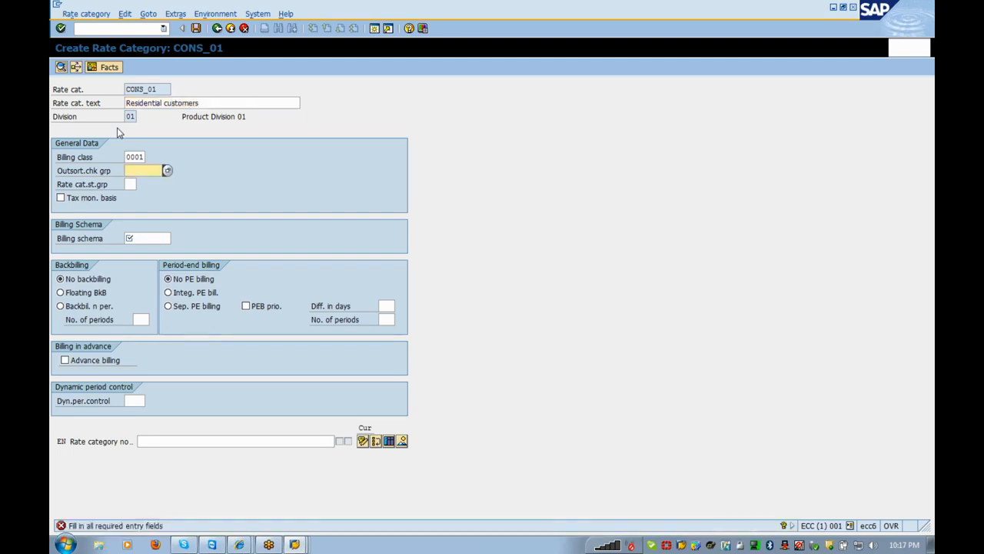
- Set outsorting check group 0001 and billing schema CONS_01 from their value lists
{"action": "left_click", "coordinate": [168, 171]}
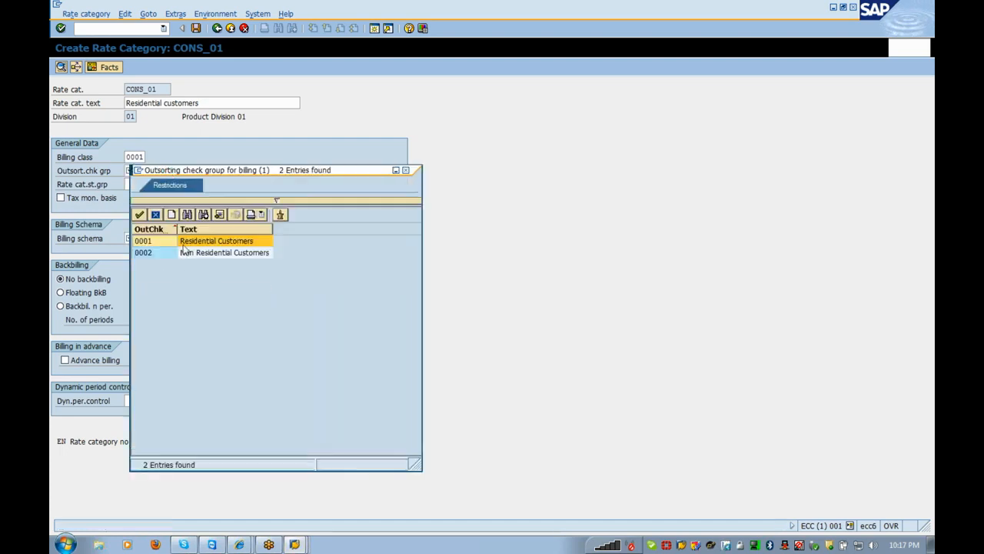
{"action": "double_click", "coordinate": [178, 235]}
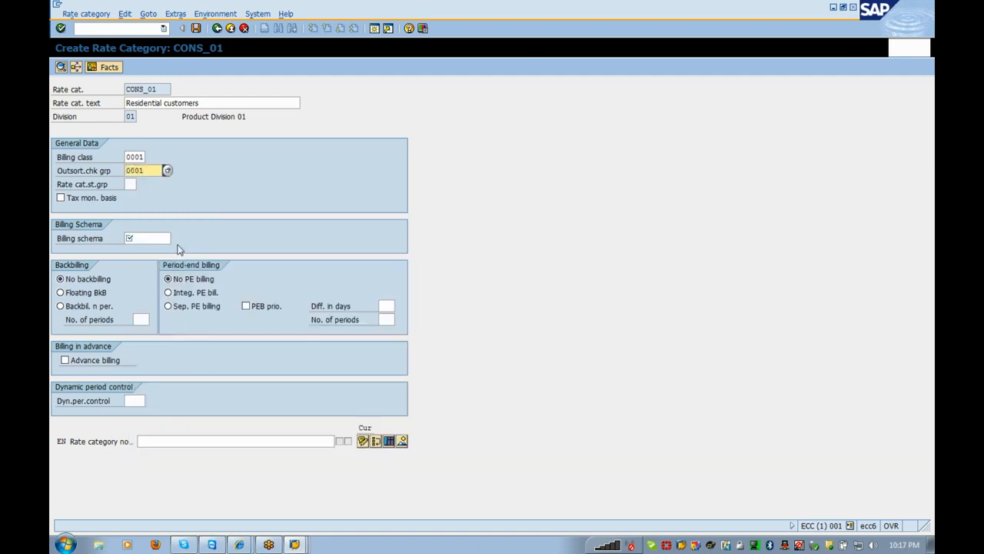
{"action": "left_click", "coordinate": [171, 239]}
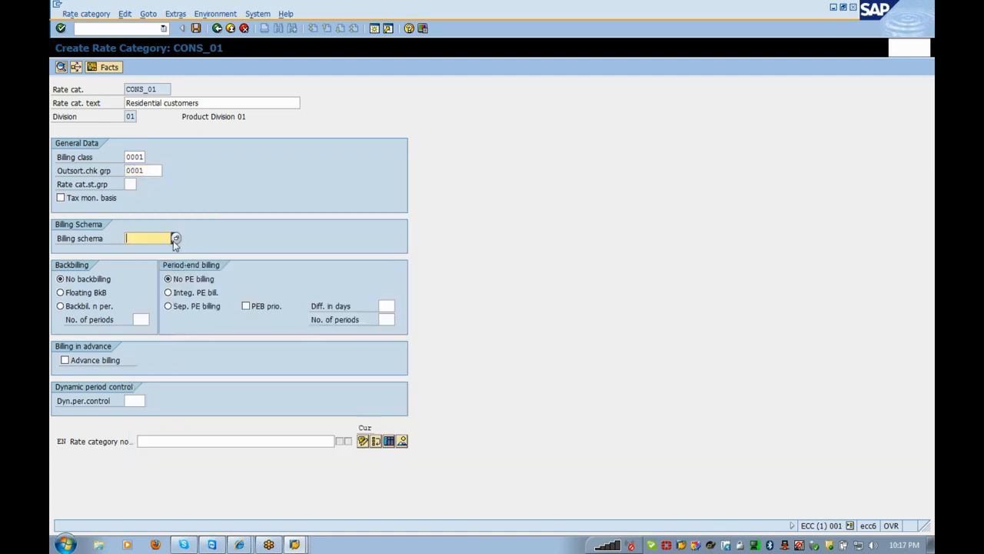
{"action": "left_click", "coordinate": [175, 239]}
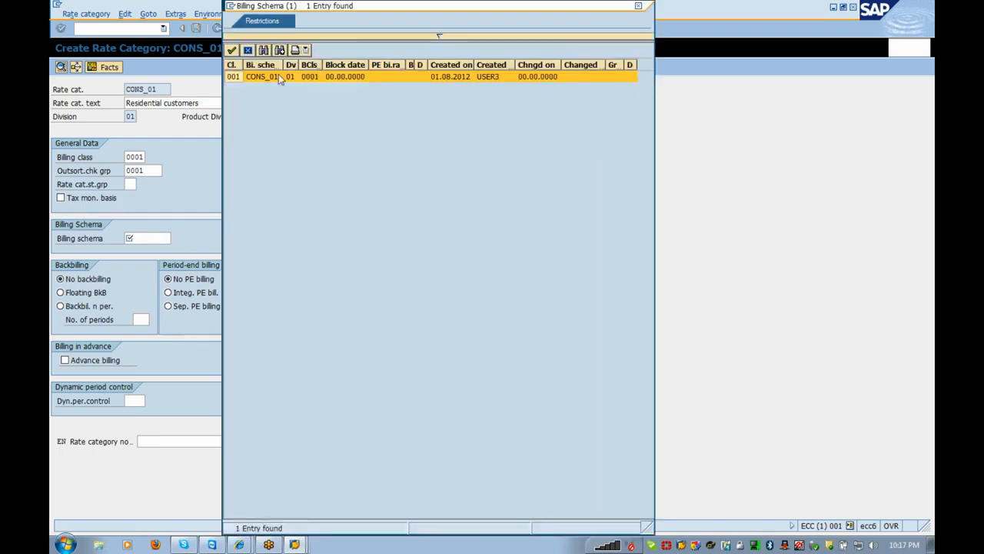
{"action": "double_click", "coordinate": [278, 75]}
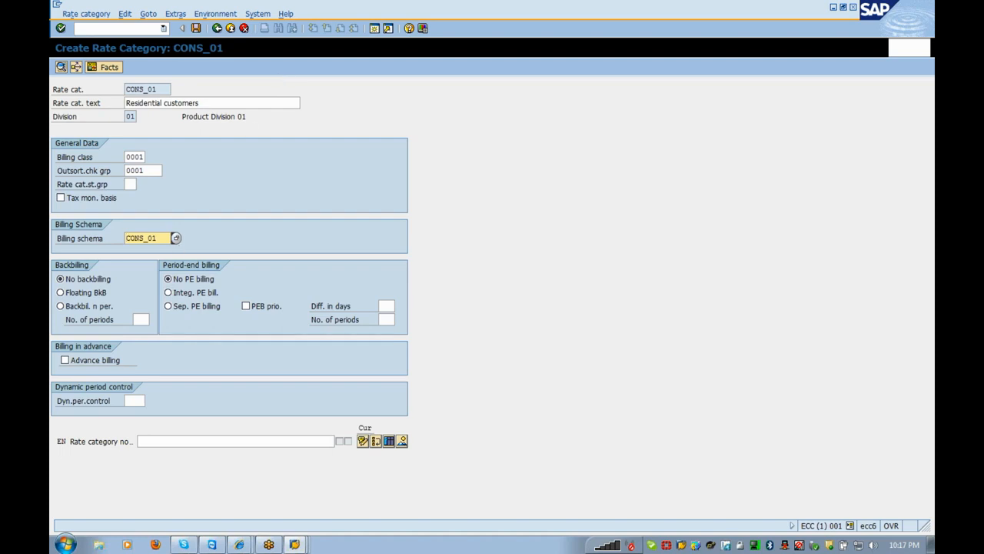
{"action": "left_click", "coordinate": [256, 154]}
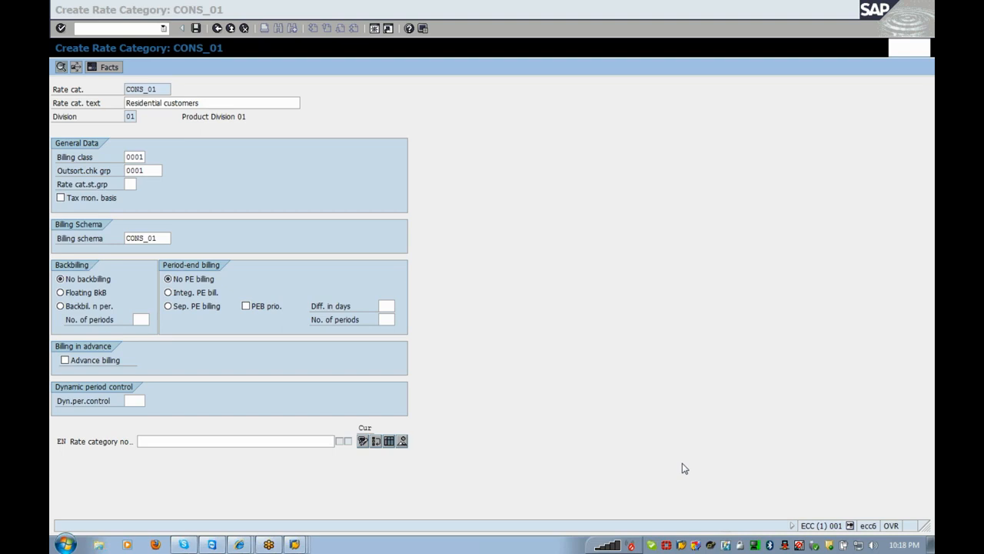
{"action": "left_click", "coordinate": [645, 359]}
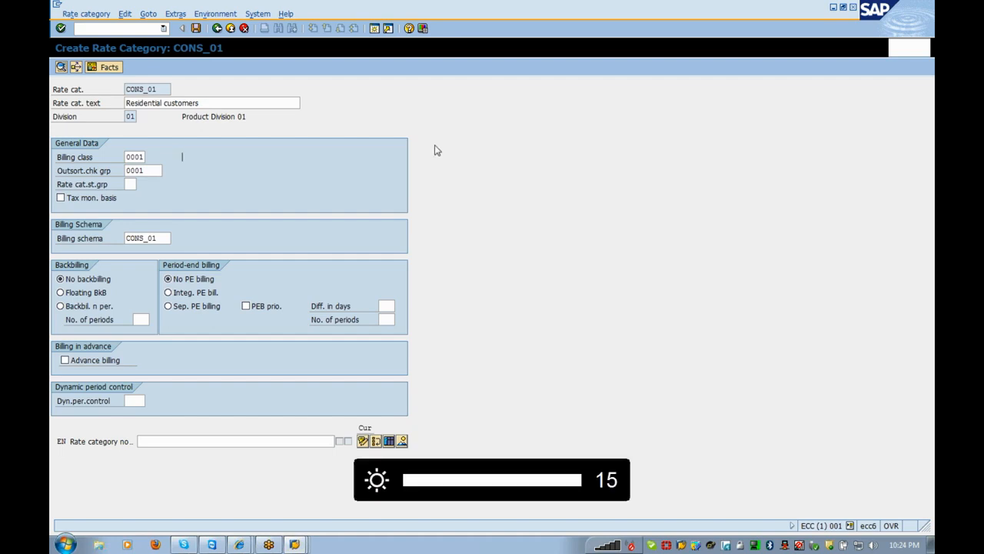
{"action": "left_click", "coordinate": [159, 239]}
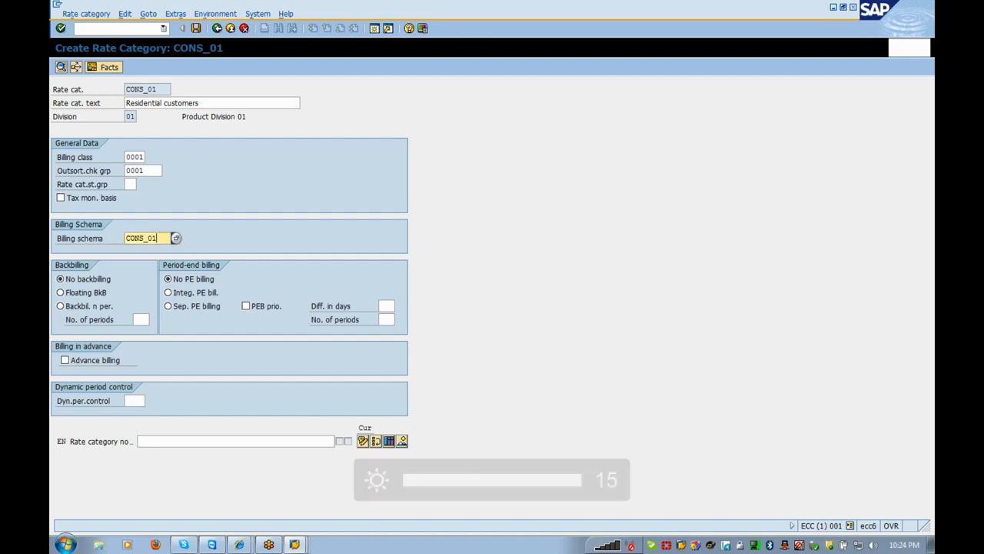
{"action": "left_click", "coordinate": [288, 232]}
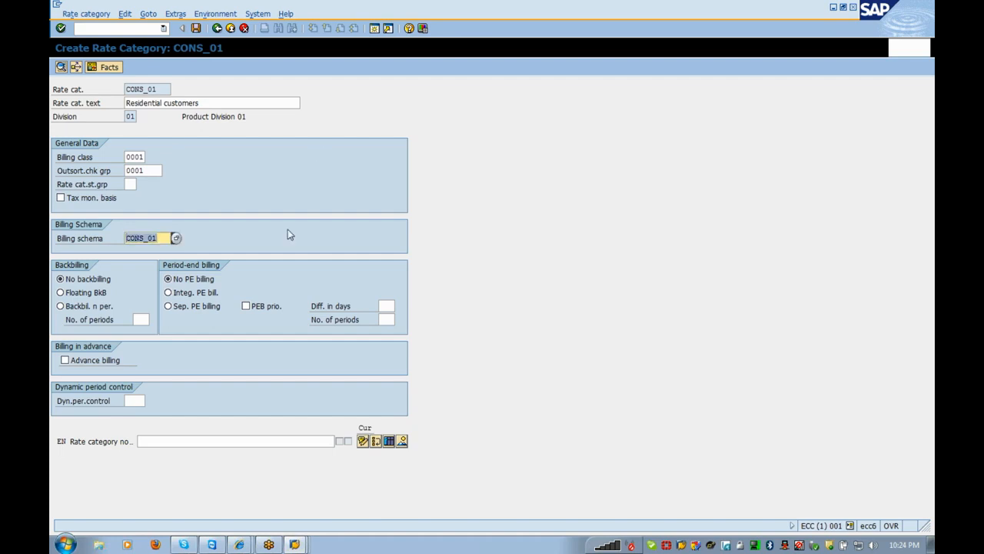
- Discard the unsaved entries and restart rate category cons_01 in division 01
{"action": "left_click", "coordinate": [231, 29]}
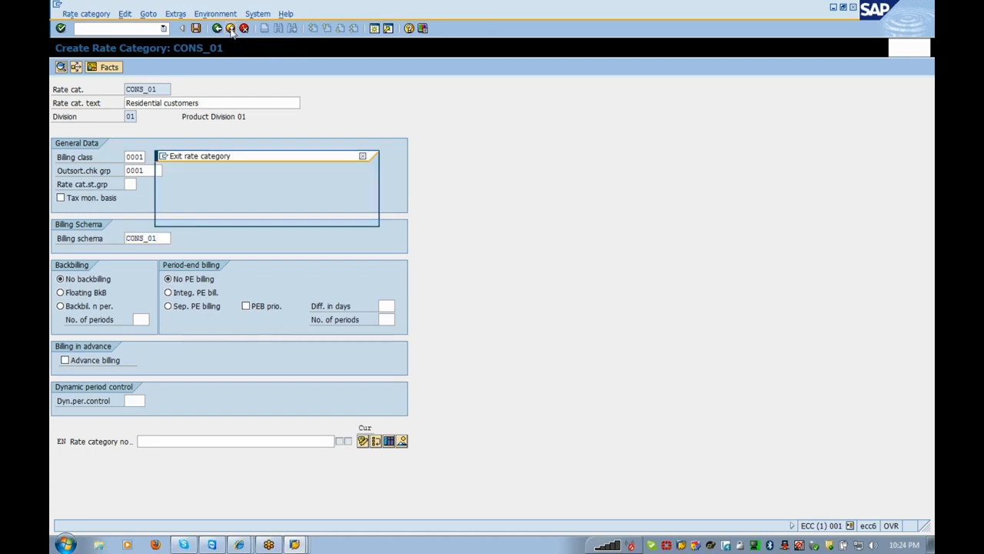
{"action": "left_click", "coordinate": [252, 214]}
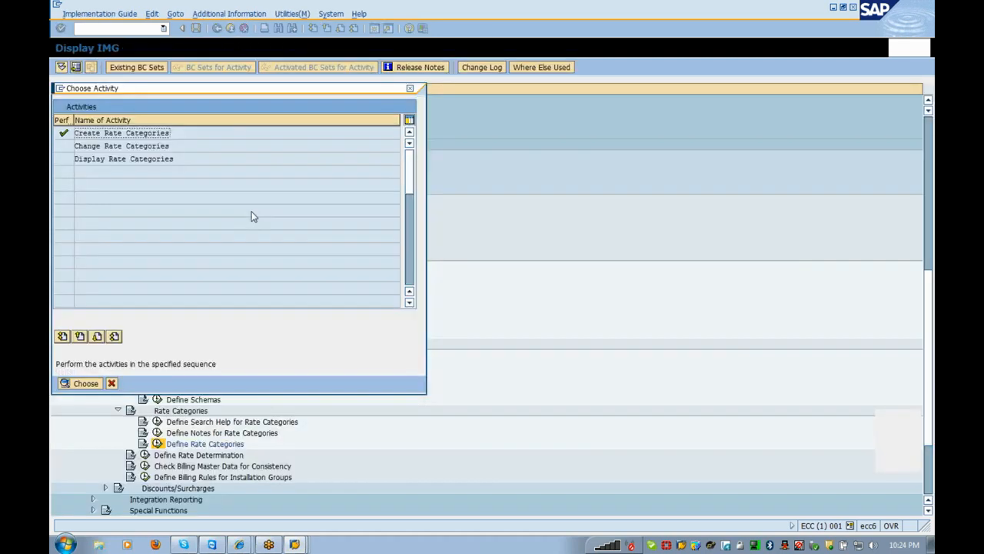
{"action": "double_click", "coordinate": [120, 134]}
{"action": "type", "text": "cons_01"}
{"action": "key", "text": "Down"}
{"action": "key", "text": "Return"}
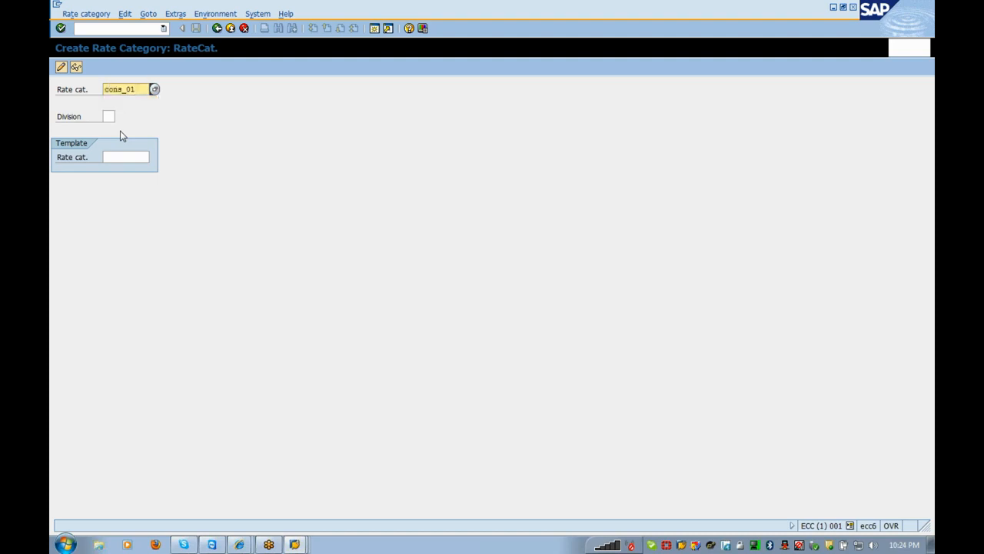
{"action": "key", "text": "Tab"}
{"action": "key", "text": "Down"}
{"action": "key", "text": "Return"}
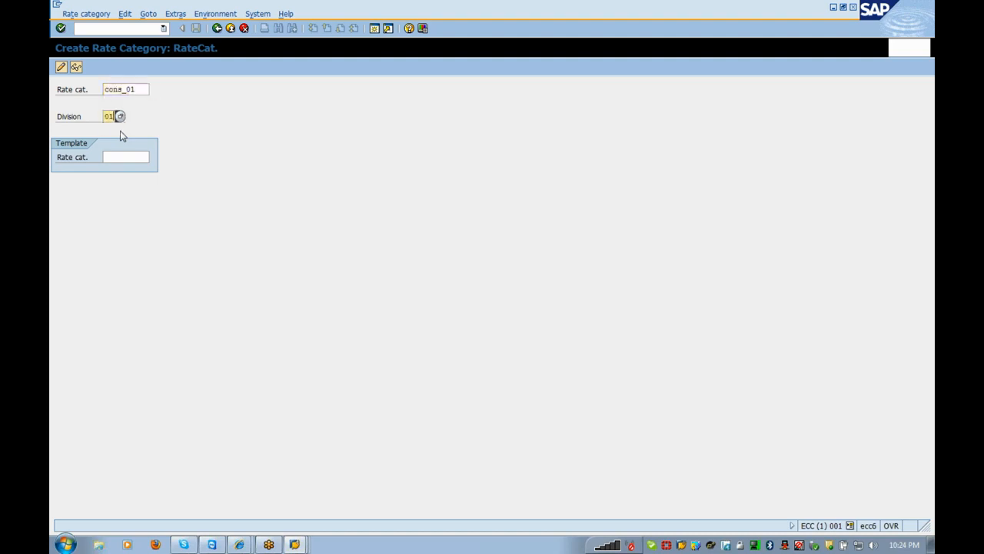
{"action": "key", "text": "Return"}
- Fill in text 'Residential customers', check group 0001 and billing schema CONS_01, then validate
{"action": "key", "text": "Down"}
{"action": "key", "text": "Return"}
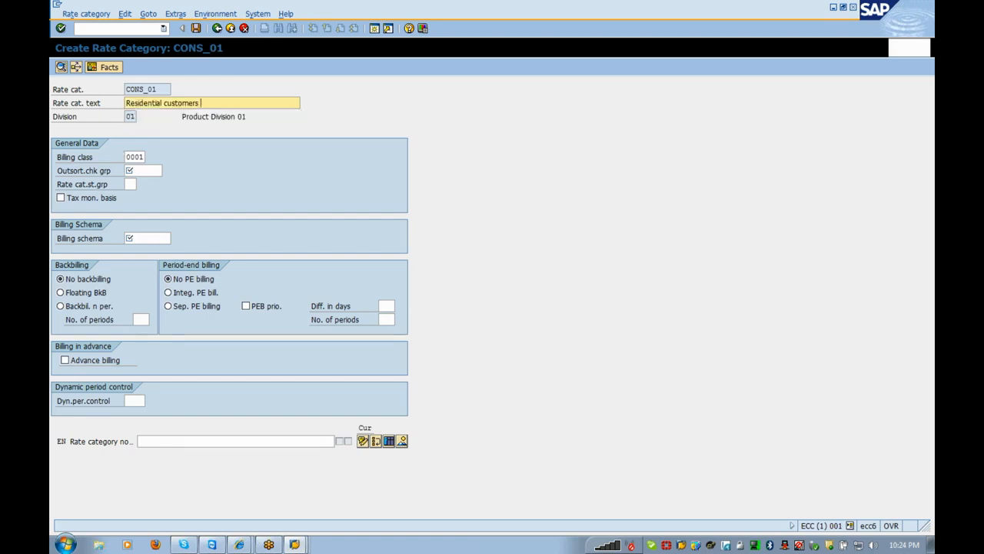
{"action": "left_click", "coordinate": [144, 171]}
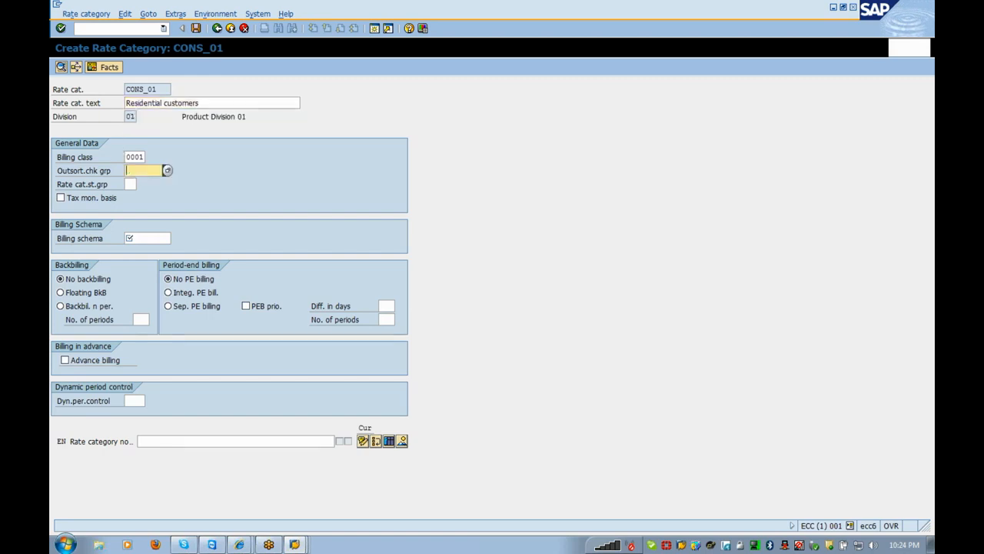
{"action": "left_click", "coordinate": [168, 170]}
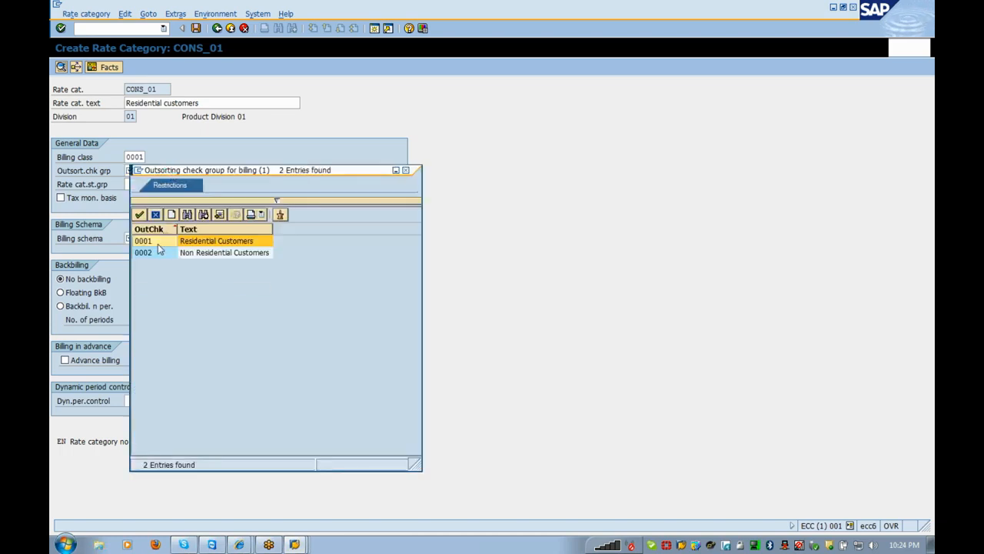
{"action": "double_click", "coordinate": [153, 241]}
{"action": "left_click", "coordinate": [157, 239]}
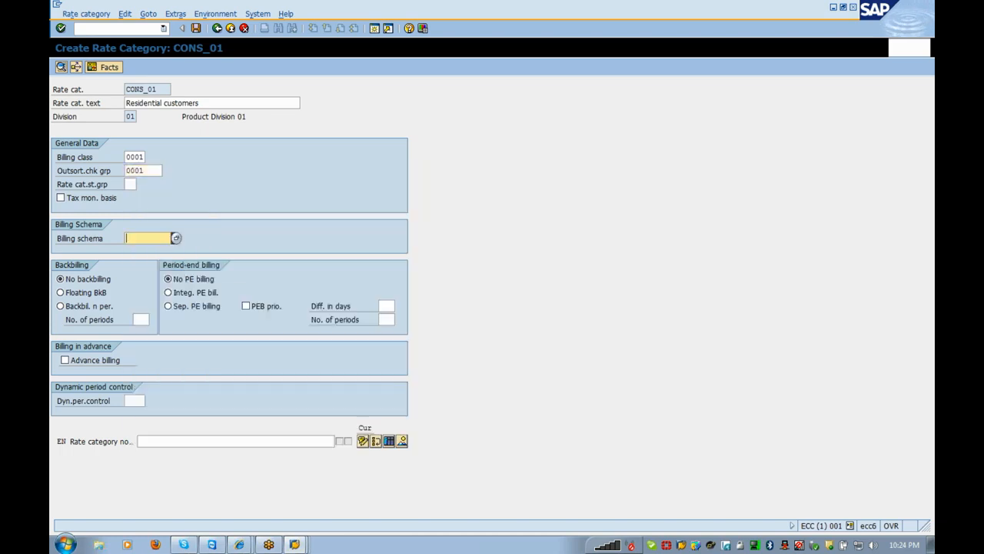
{"action": "left_click", "coordinate": [174, 238]}
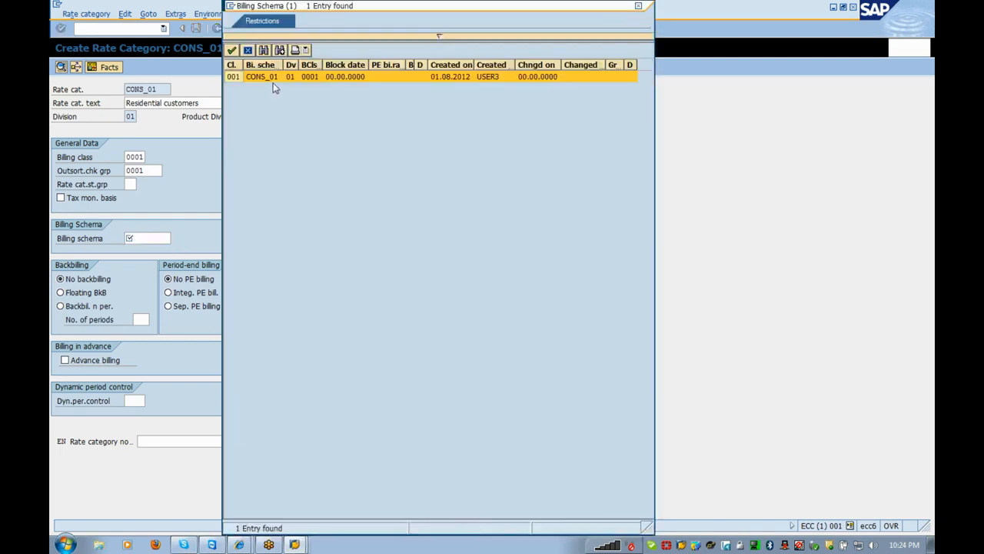
{"action": "double_click", "coordinate": [271, 77]}
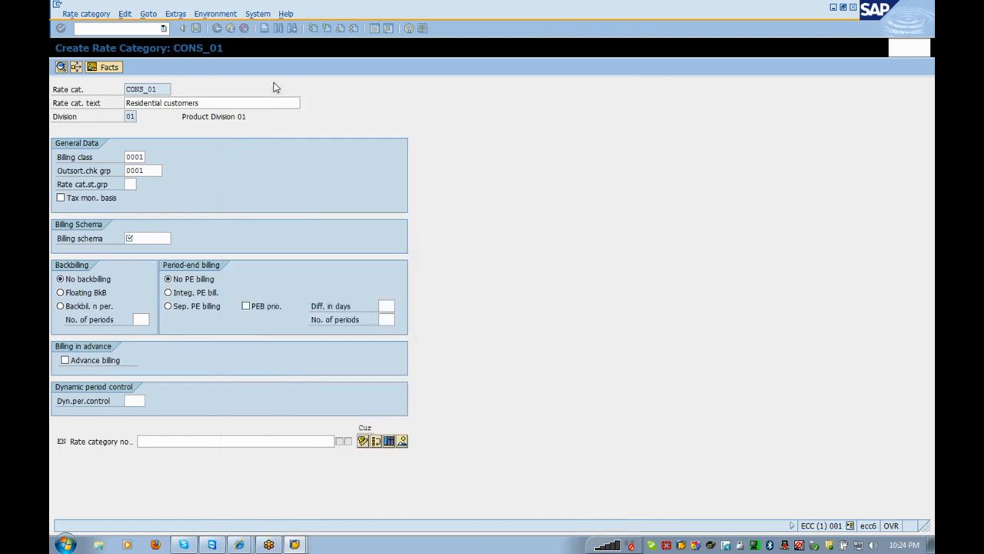
{"action": "key", "text": "Return"}
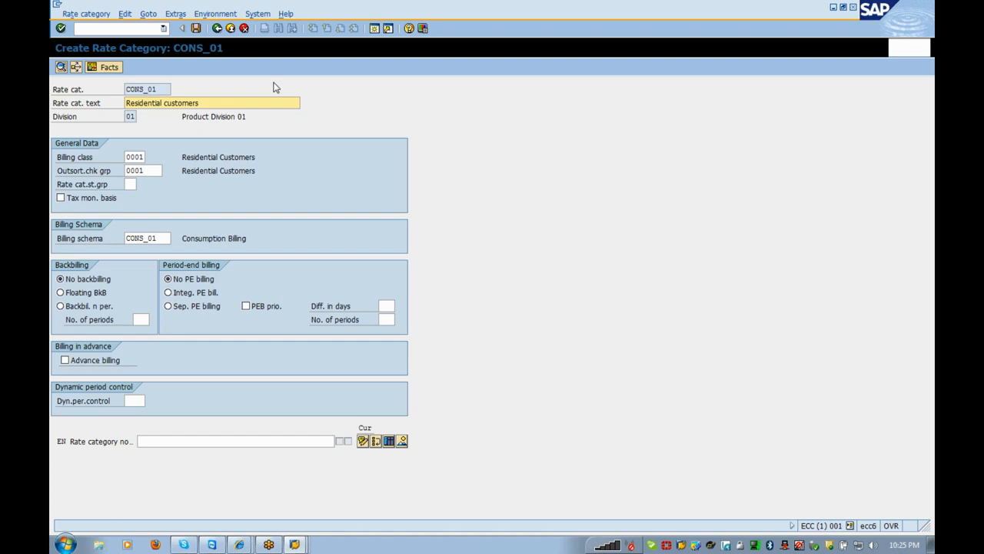
- Add operand CONS_QP to the rate category facts with maintenance date 01012012
{"action": "left_click", "coordinate": [110, 67]}
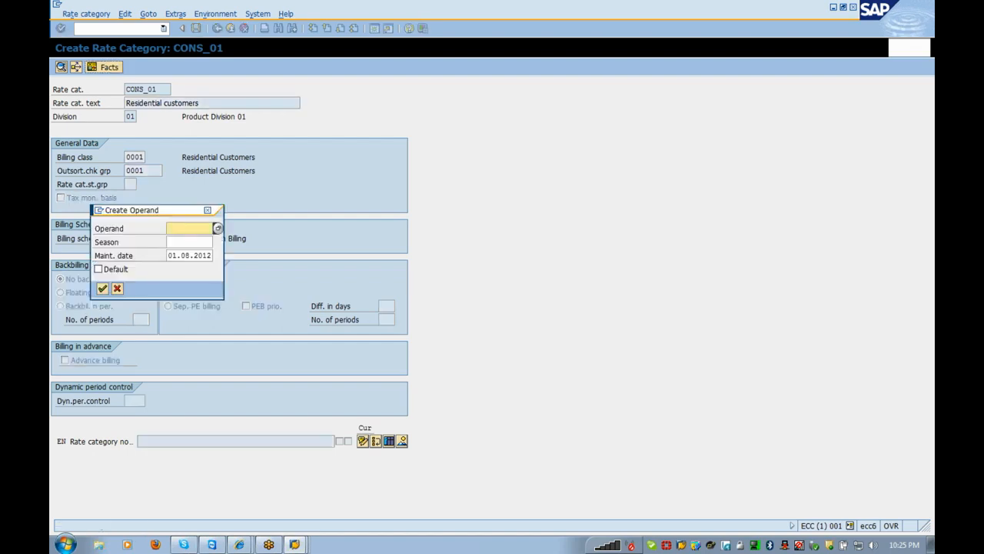
{"action": "left_click", "coordinate": [219, 230]}
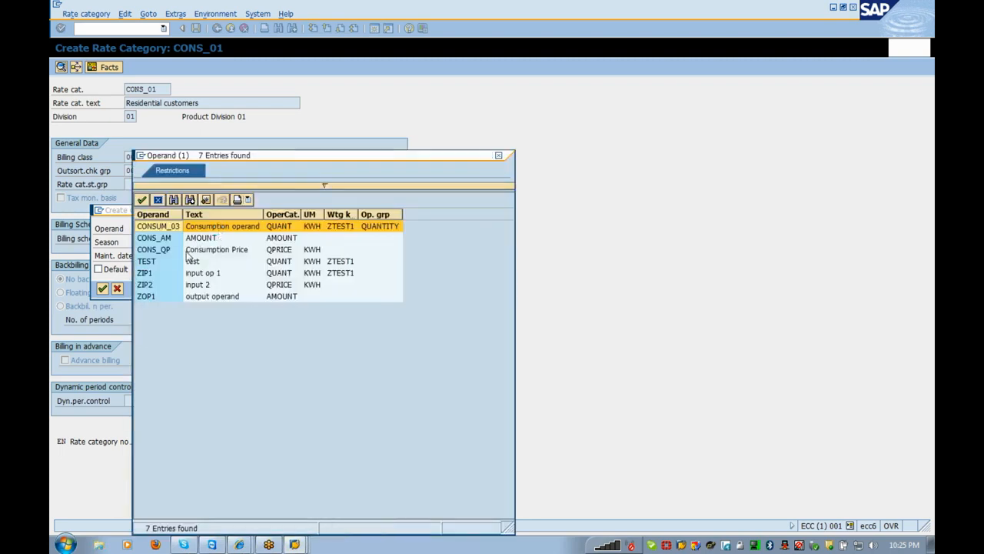
{"action": "double_click", "coordinate": [187, 251]}
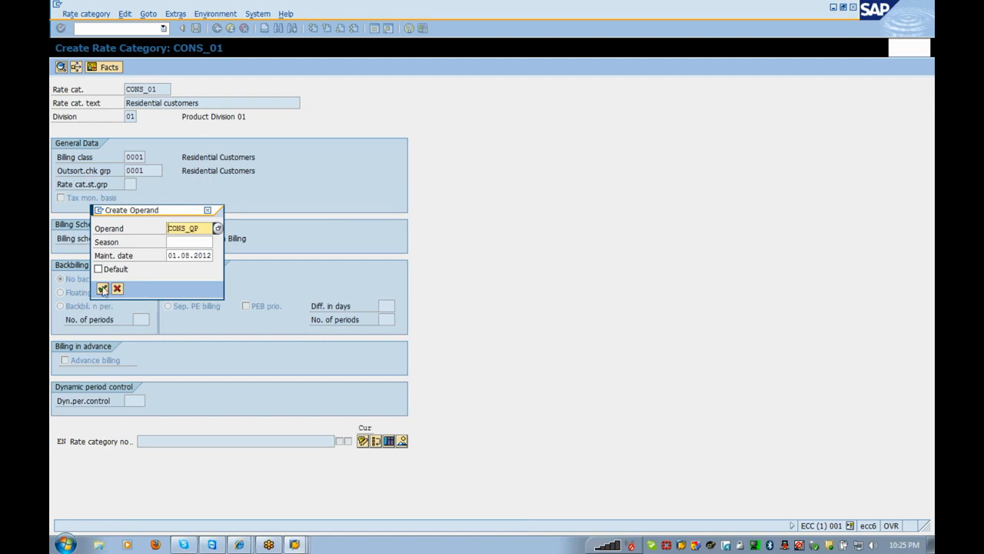
{"action": "left_click_drag", "start_coordinate": [172, 256], "coordinate": [270, 293]}
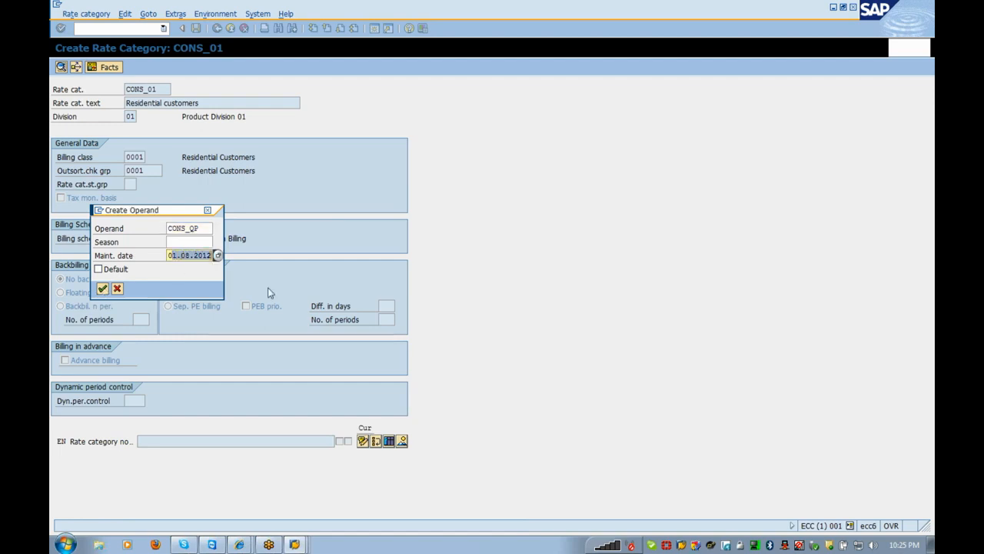
{"action": "key", "text": "BackSpace"}
{"action": "key", "text": "BackSpace"}
{"action": "type", "text": "01012012"}
{"action": "left_click", "coordinate": [102, 289]}
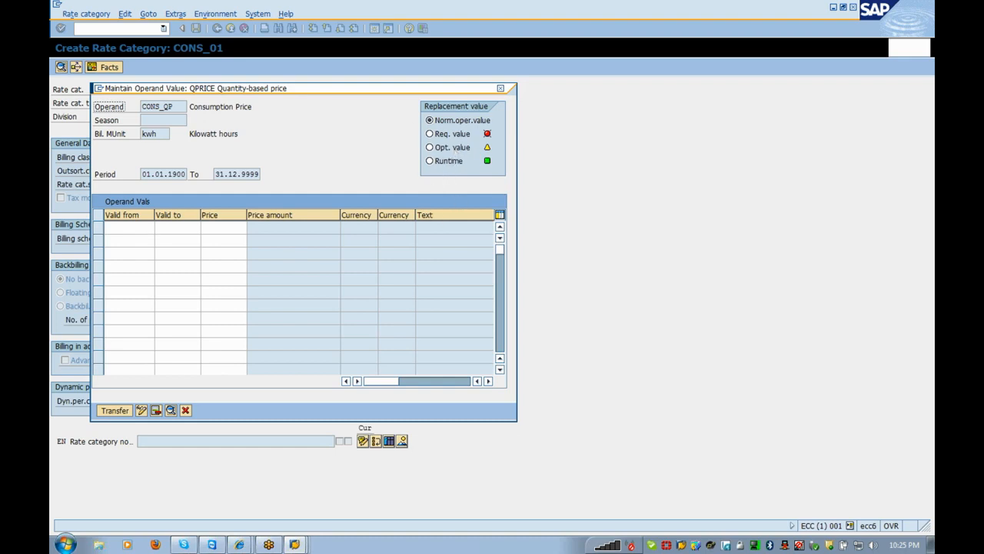
- Give the first CONS_QP value row validity from 01012012 to 31129999
{"action": "left_click", "coordinate": [128, 228]}
{"action": "type", "text": "0"}
{"action": "key", "text": "Tab"}
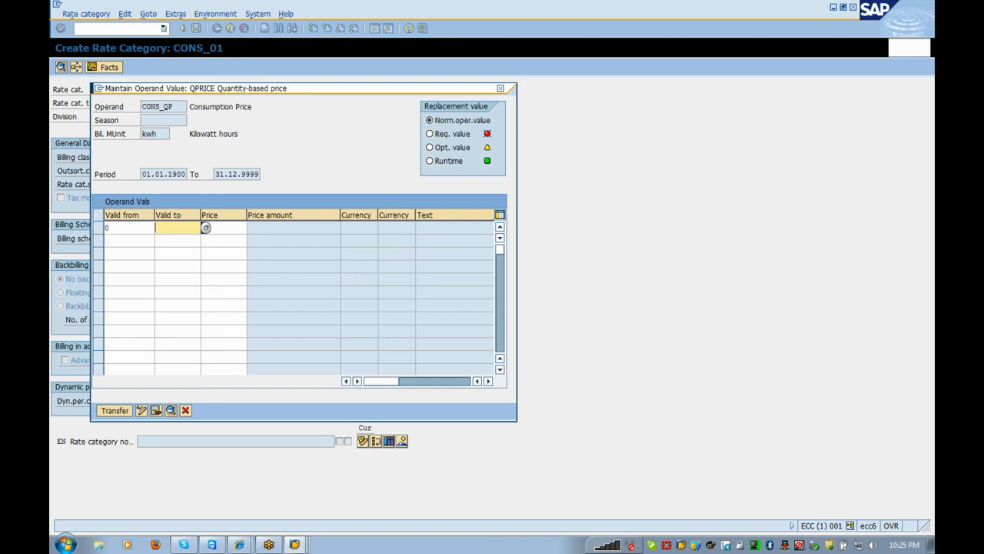
{"action": "left_click", "coordinate": [129, 228]}
{"action": "key", "text": "BackSpace"}
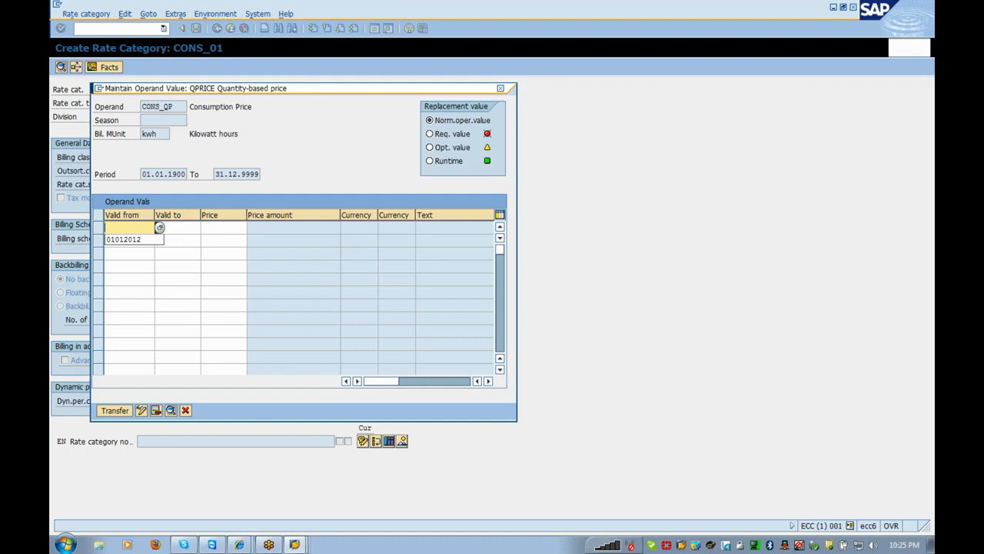
{"action": "key", "text": "Down"}
{"action": "key", "text": "Tab"}
{"action": "key", "text": "Down"}
{"action": "key", "text": "Tab"}
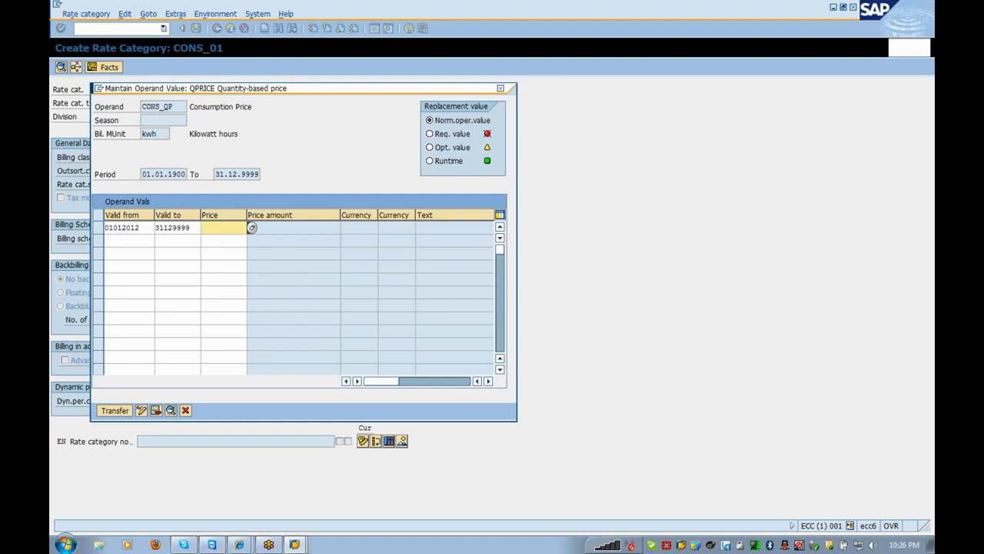
- Enter price cons_qp1 for the row and submit it
{"action": "type", "text": "cons_02"}
{"action": "key", "text": "BackSpace"}
{"action": "key", "text": "BackSpace"}
{"action": "type", "text": "qp1"}
{"action": "key", "text": "Return"}
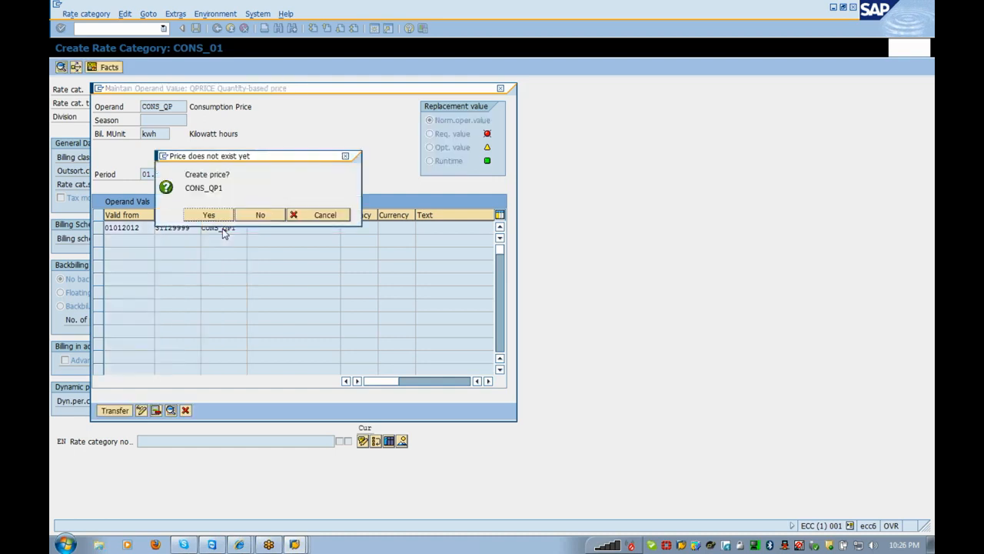
- Create price CONS_QP1 as a Standard price described 'Consumption Billing'
{"action": "left_click", "coordinate": [211, 215]}
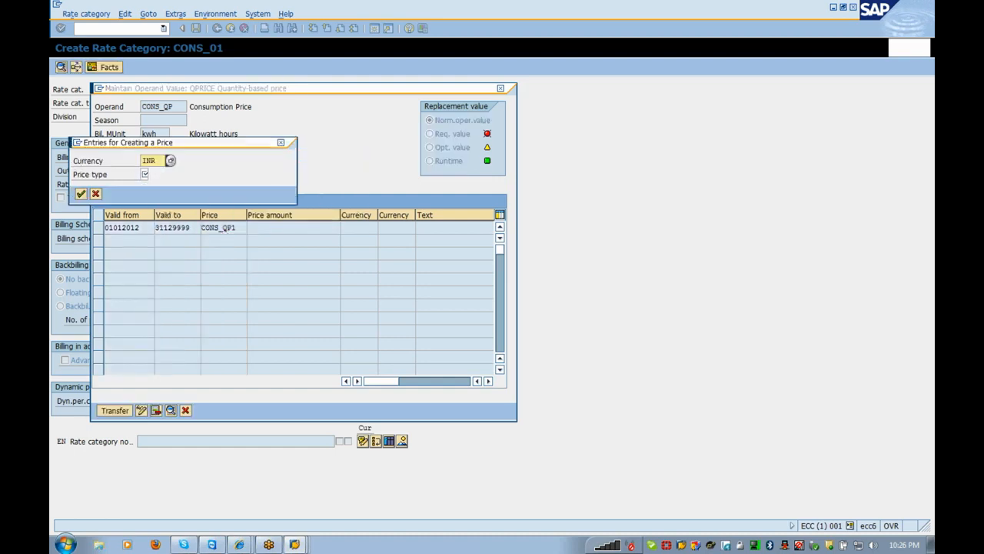
{"action": "key", "text": "Tab"}
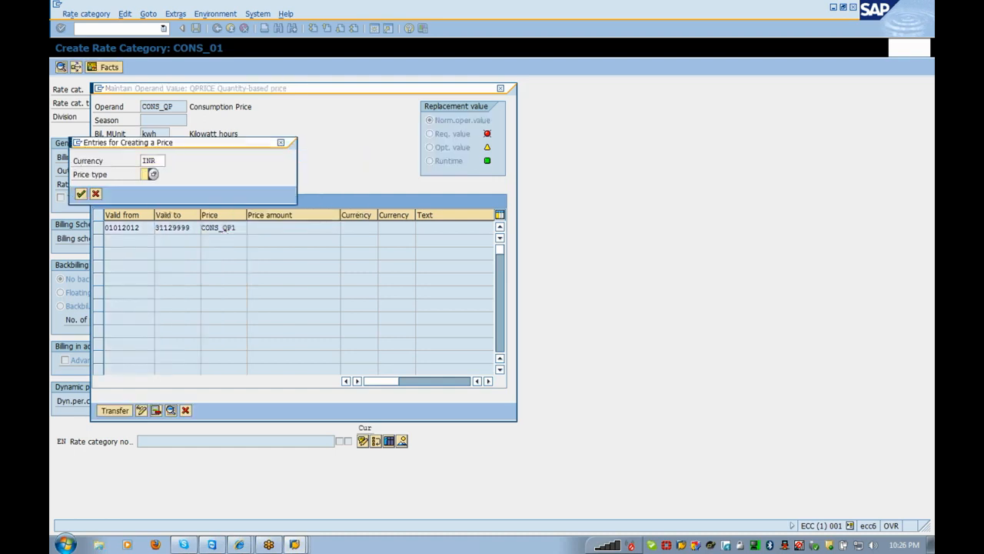
{"action": "left_click", "coordinate": [152, 174]}
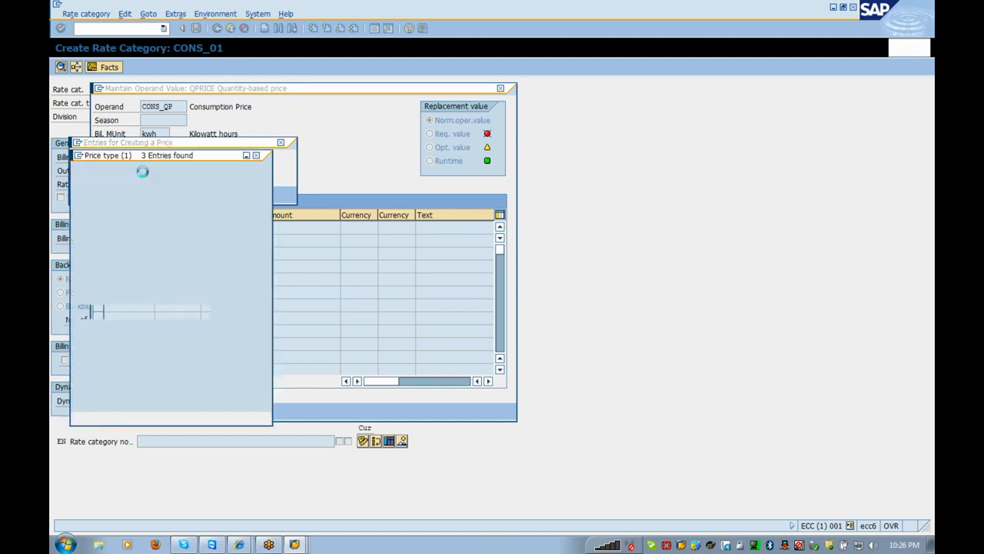
{"action": "double_click", "coordinate": [142, 196]}
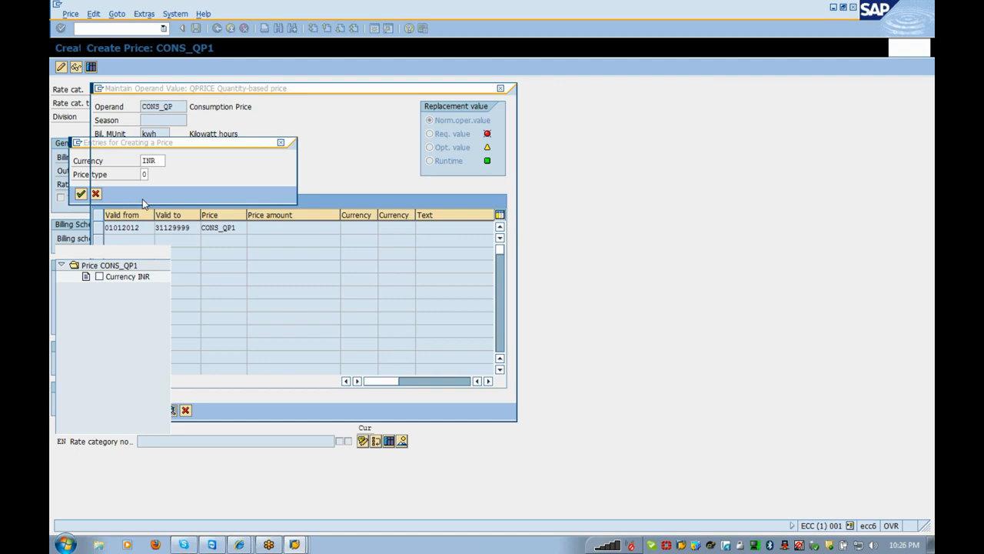
{"action": "key", "text": "space"}
{"action": "key", "text": "Down"}
{"action": "key", "text": "Return"}
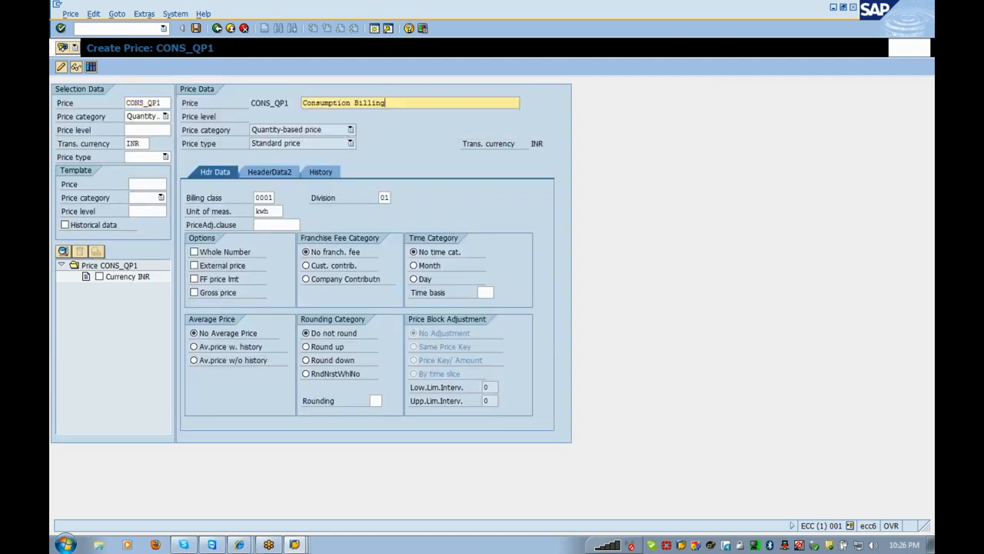
- Fill the price history: valid 01012012–31129999, quantity base 1, amount 150, then exit
{"action": "left_click", "coordinate": [327, 175]}
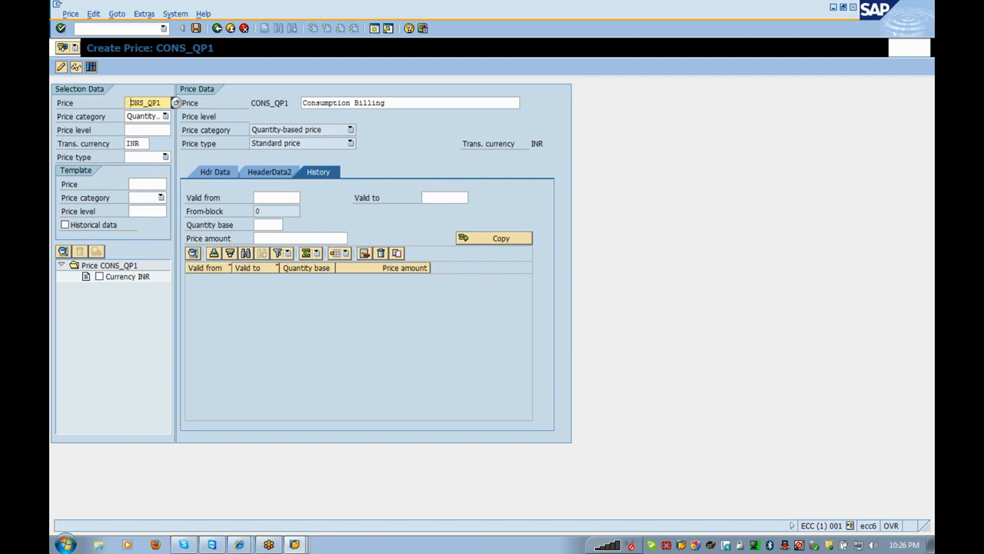
{"action": "left_click", "coordinate": [276, 197]}
{"action": "key", "text": "Down"}
{"action": "key", "text": "Tab"}
{"action": "key", "text": "Down"}
{"action": "key", "text": "Return"}
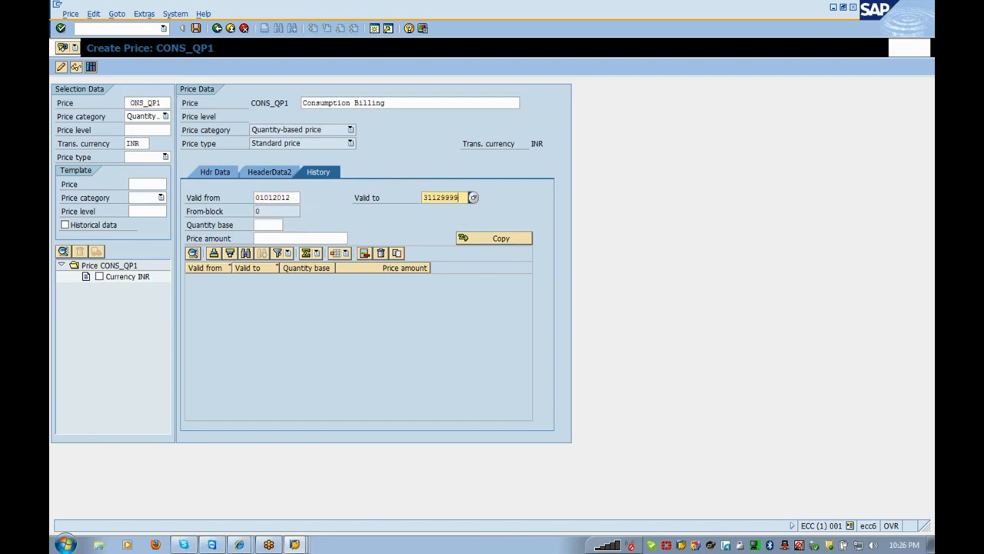
{"action": "key", "text": "Tab"}
{"action": "type", "text": "1"}
{"action": "key", "text": "Tab"}
{"action": "type", "text": "150"}
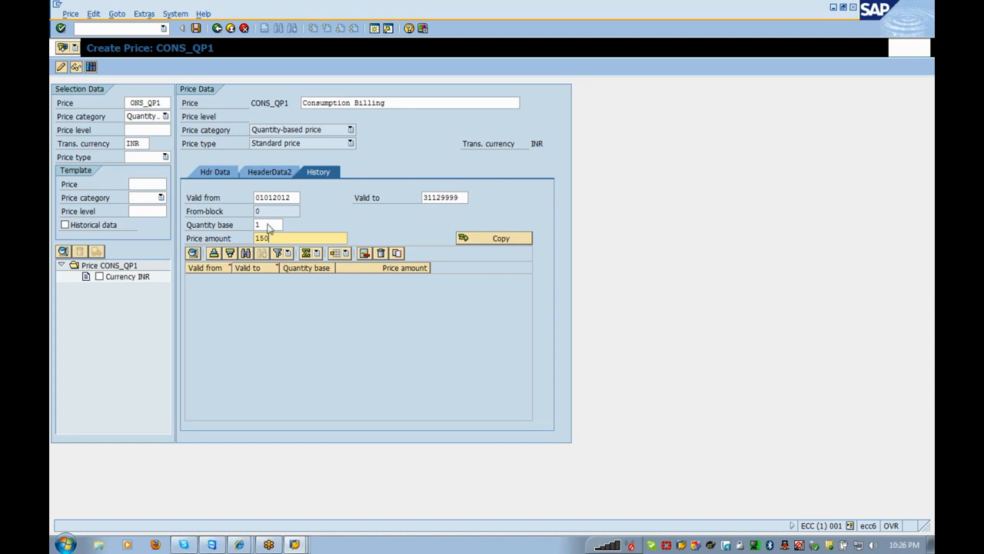
{"action": "key", "text": "F3"}
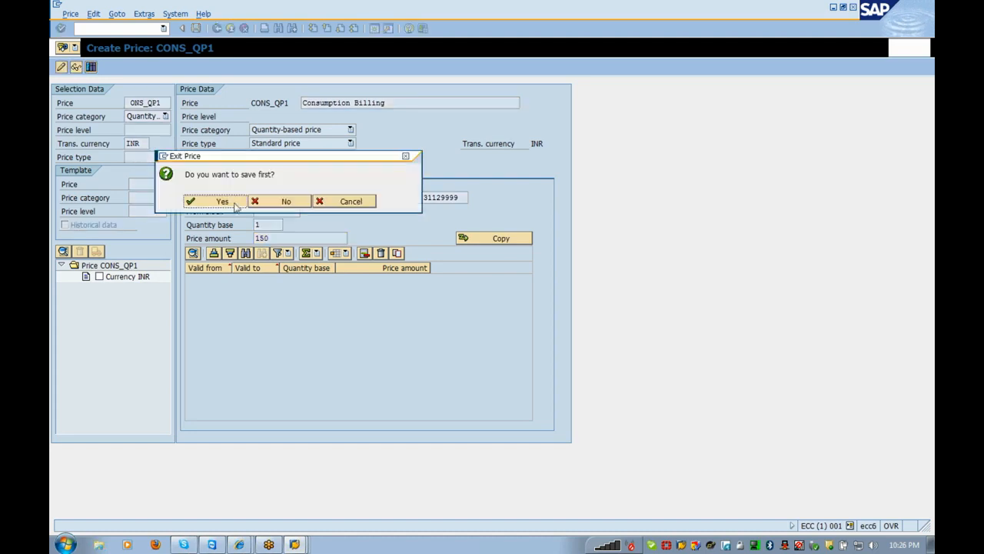
- Confirm saving, copy the entered price data, then close the runtime error screen
{"action": "left_click", "coordinate": [231, 202]}
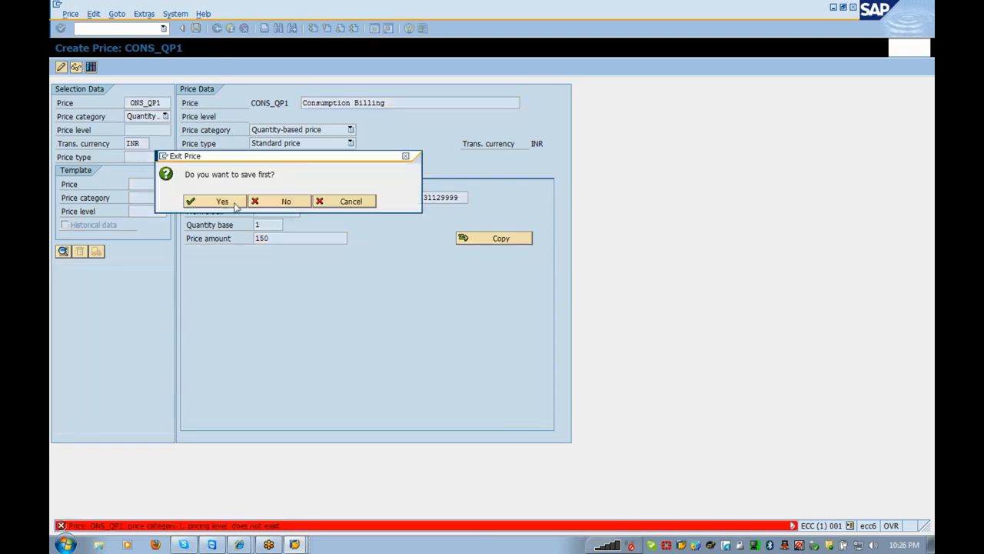
{"action": "left_click", "coordinate": [498, 240]}
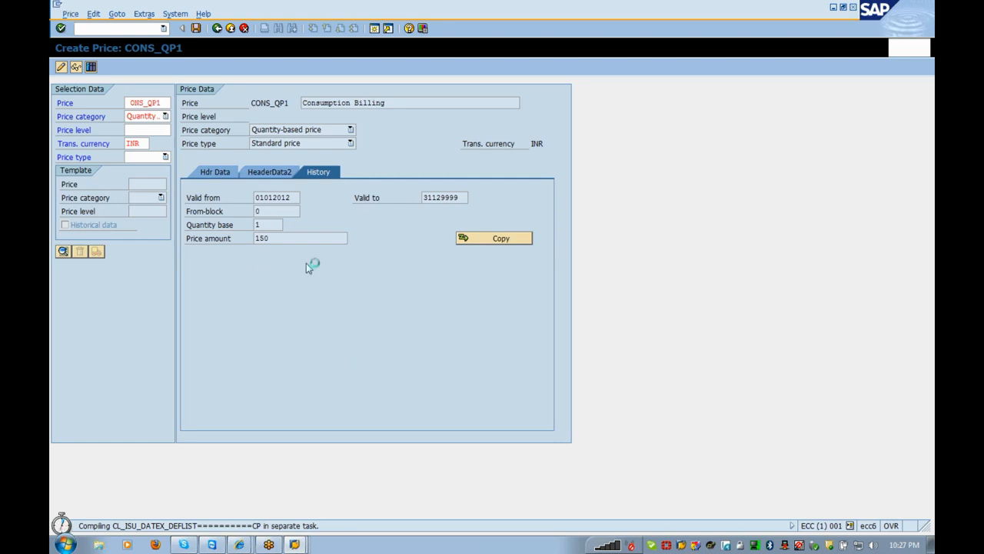
{"action": "left_click", "coordinate": [56, 4]}
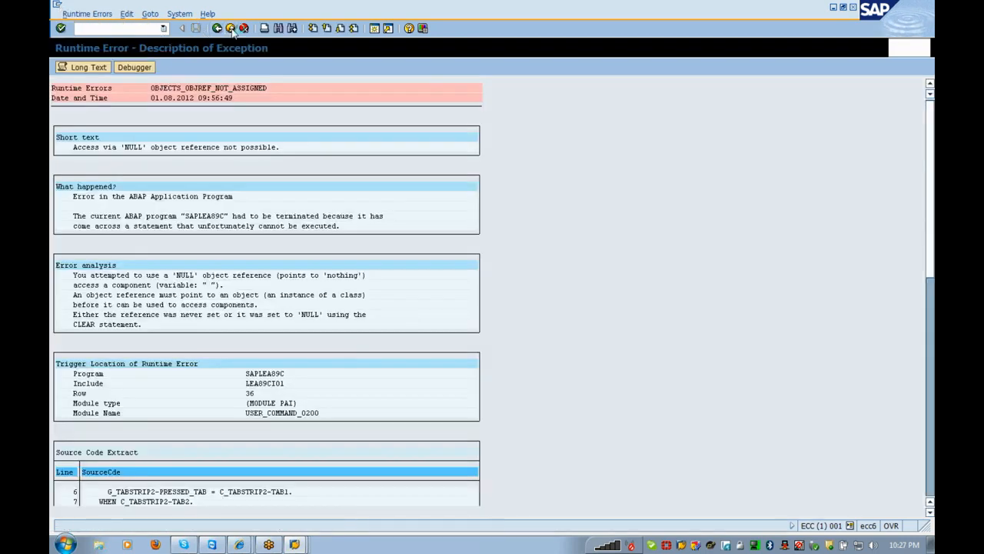
{"action": "left_click", "coordinate": [231, 29]}
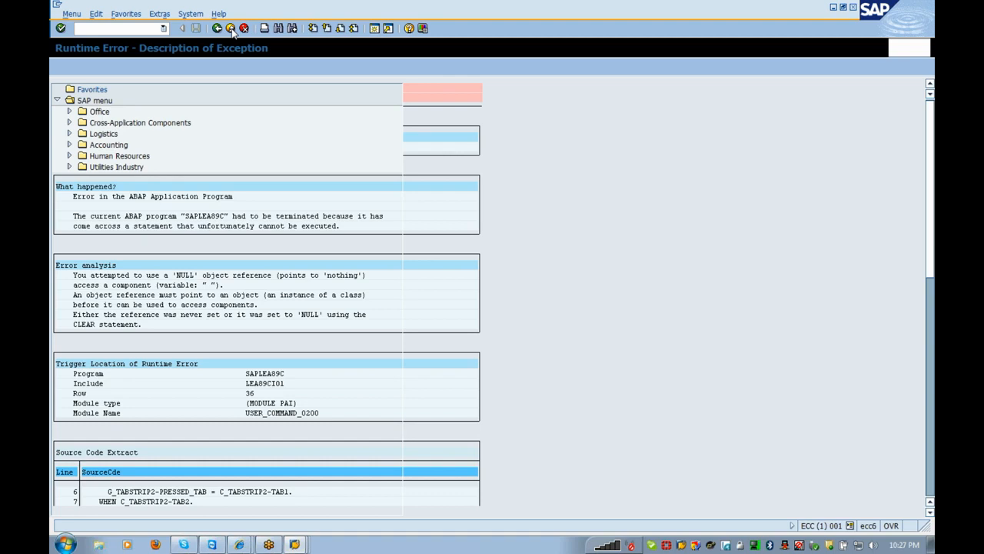
- Begin entering the SPRO transaction code in the command field
{"action": "left_click", "coordinate": [161, 29]}
{"action": "type", "text": "sptr"}
{"action": "key", "text": "BackSpace"}
{"action": "key", "text": "BackSpace"}
- Run SPRO and expand SAP Reference IMG > SAP Utilities > Contract Billing > Billing Master Data down to Define Rate Categories
{"action": "type", "text": "ro"}
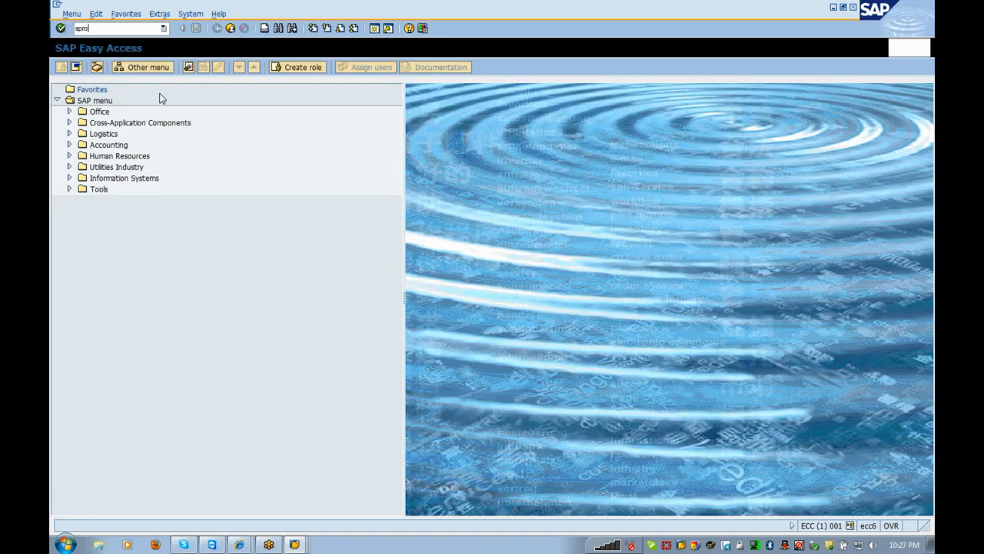
{"action": "key", "text": "Return"}
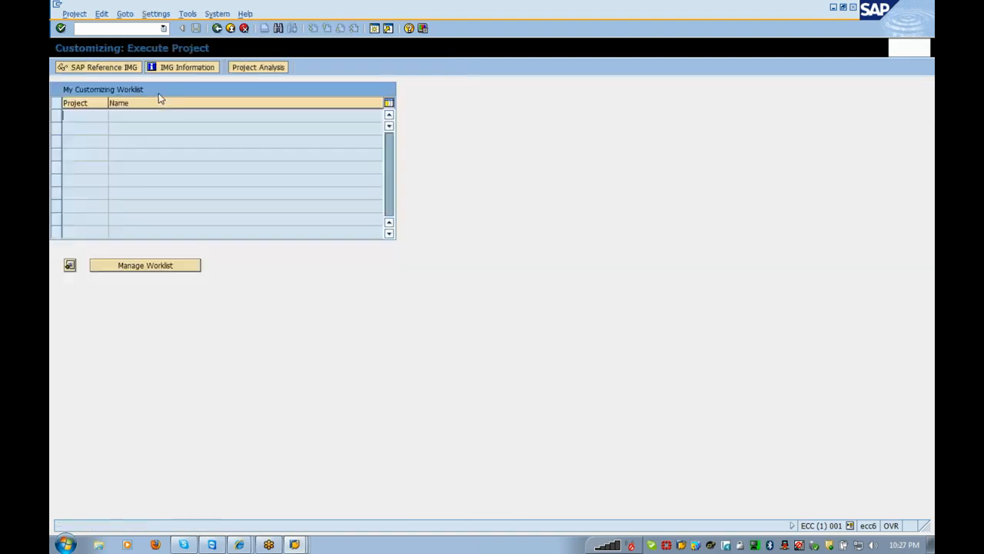
{"action": "left_click", "coordinate": [126, 69]}
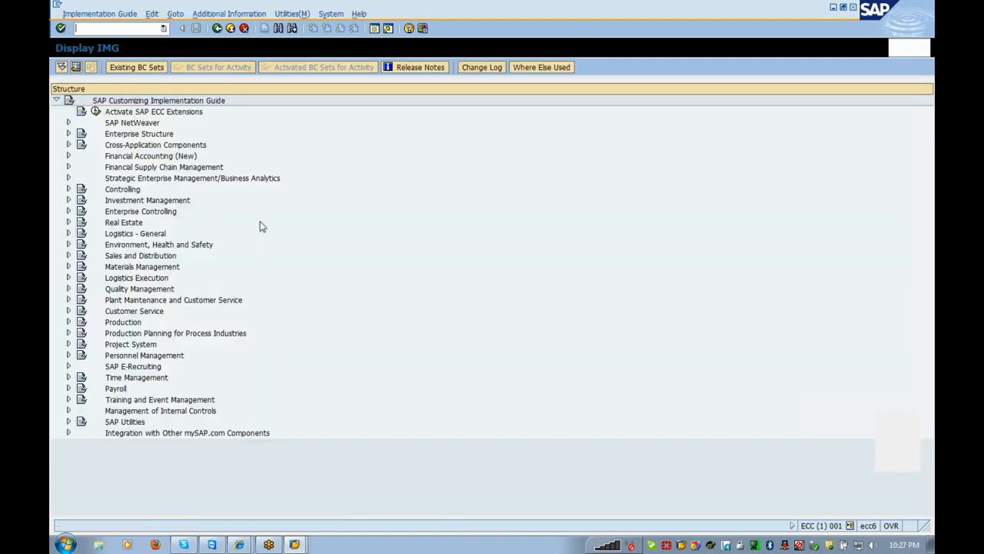
{"action": "left_click", "coordinate": [127, 423]}
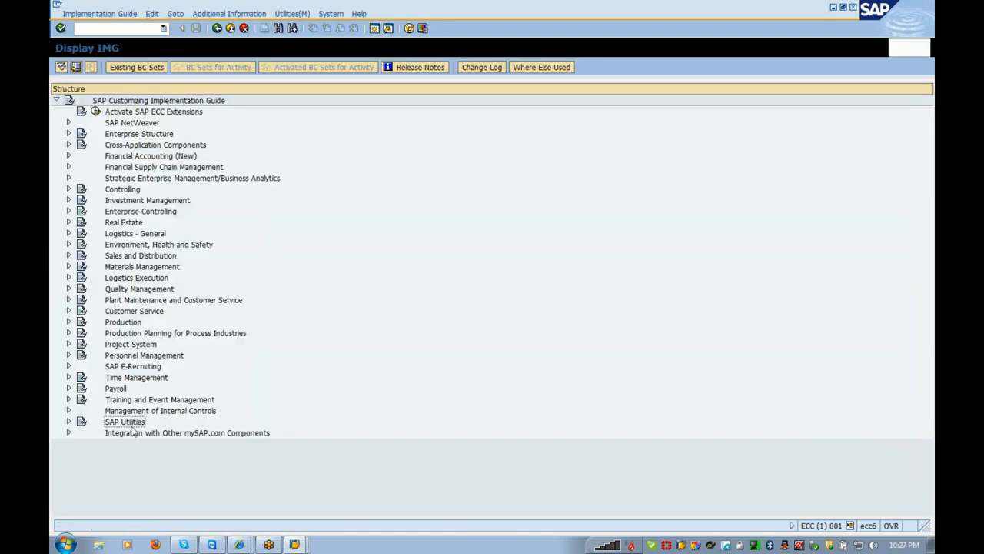
{"action": "double_click", "coordinate": [129, 425]}
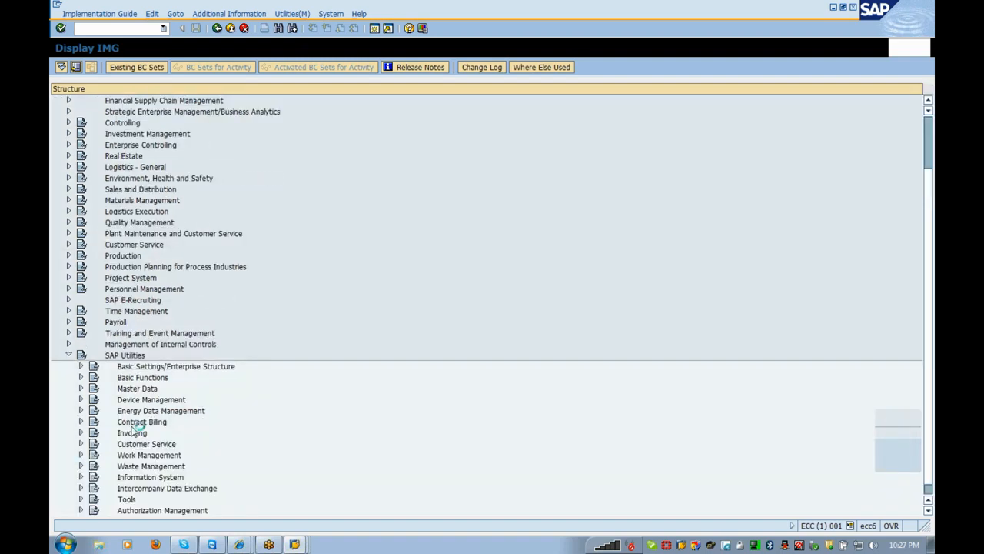
{"action": "double_click", "coordinate": [132, 423]}
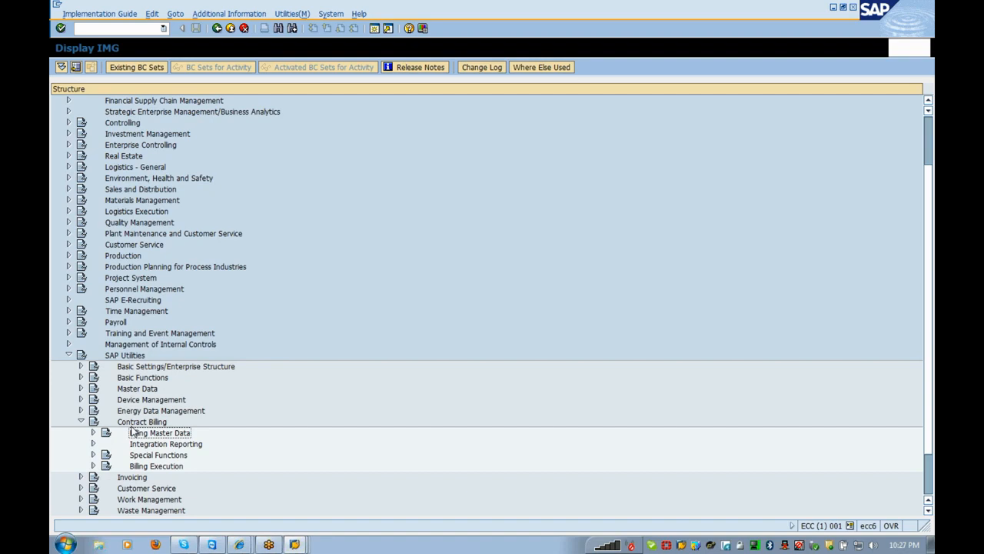
{"action": "double_click", "coordinate": [132, 432]}
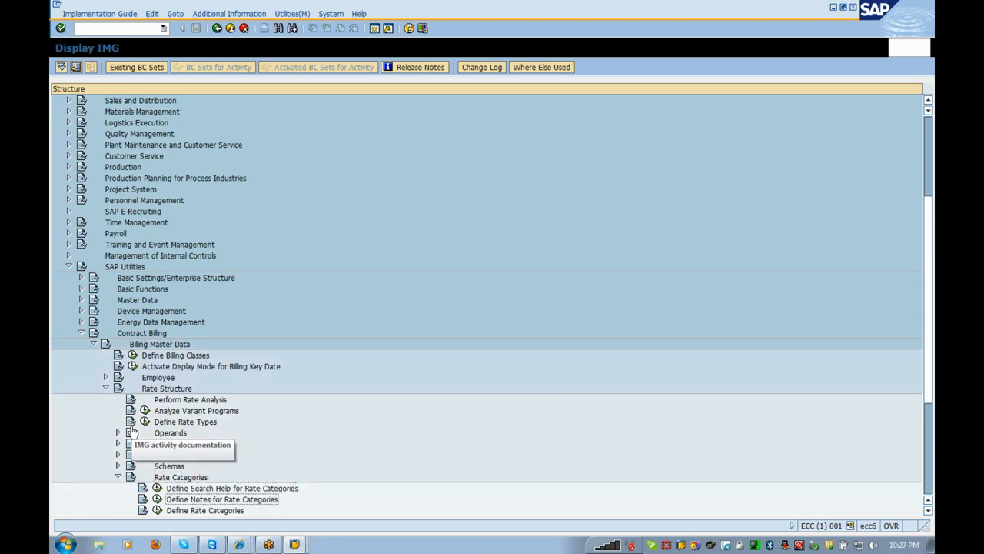
{"action": "key", "text": "Down"}
- Start creating rate category CONS_01 in division 01 via Define Rate Categories
{"action": "key", "text": "Return"}
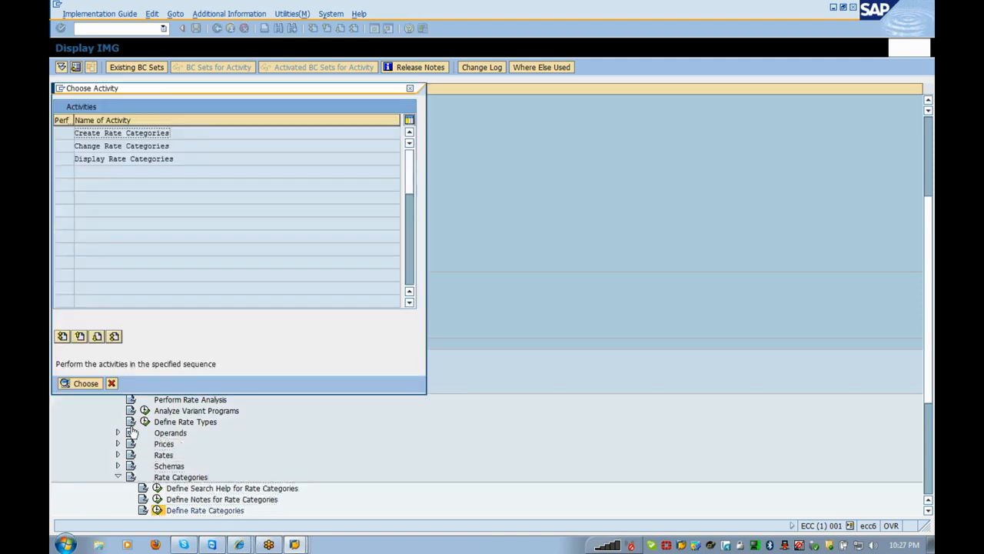
{"action": "double_click", "coordinate": [182, 136]}
{"action": "key", "text": "space"}
{"action": "key", "text": "Down"}
{"action": "key", "text": "Return"}
{"action": "key", "text": "Tab"}
{"action": "key", "text": "space"}
{"action": "key", "text": "Down"}
{"action": "key", "text": "Return"}
{"action": "key", "text": "Return"}
- Give it the text 'Residential customers' and outsort check group 0001
{"action": "key", "text": "space"}
{"action": "key", "text": "Down"}
{"action": "key", "text": "Return"}
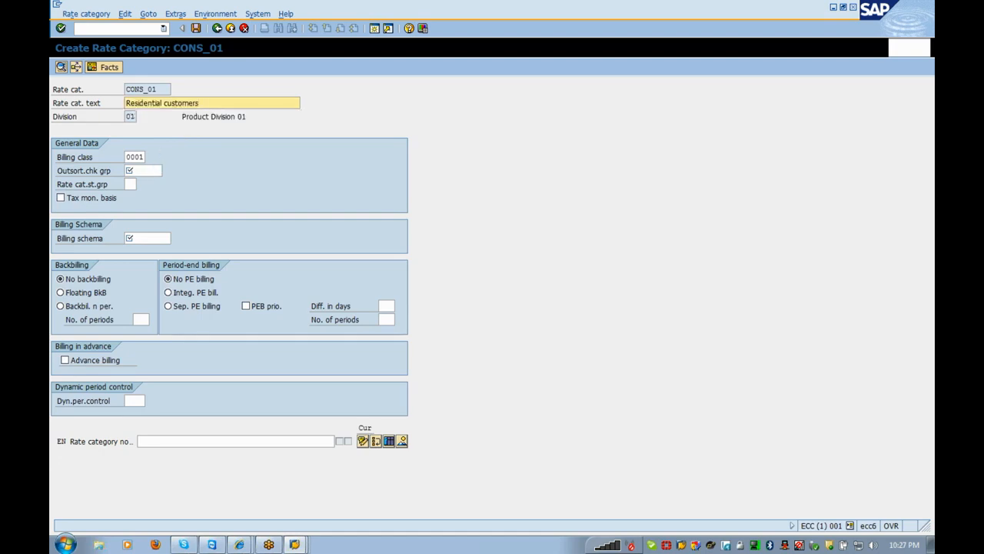
{"action": "key", "text": "Tab"}
{"action": "key", "text": "Tab"}
{"action": "key", "text": "space"}
{"action": "key", "text": "Down"}
{"action": "key", "text": "Return"}
{"action": "key", "text": "Return"}
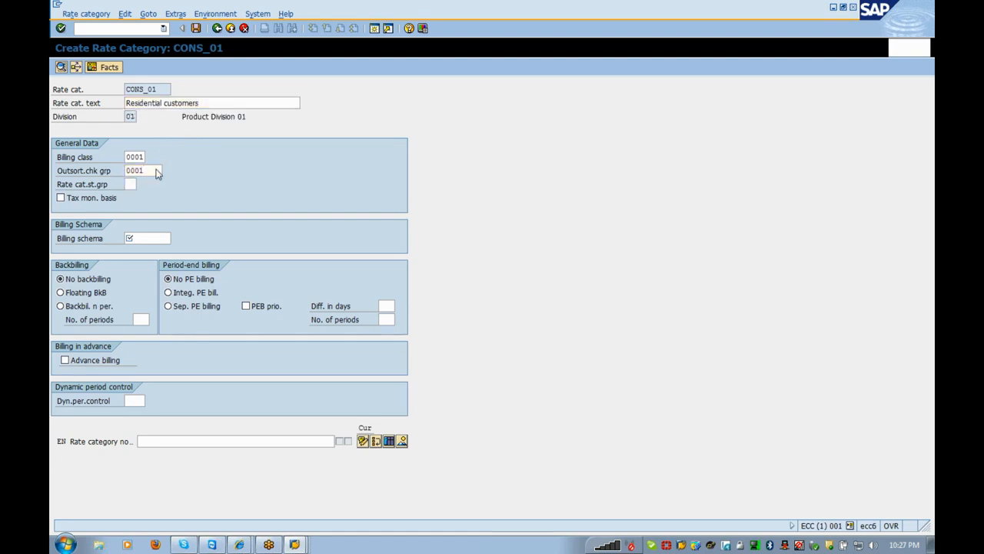
- Set billing schema CONS_01 and go to the rate category's facts
{"action": "key", "text": "Return"}
{"action": "key", "text": "space"}
{"action": "key", "text": "Down"}
{"action": "key", "text": "Return"}
{"action": "key", "text": "Return"}
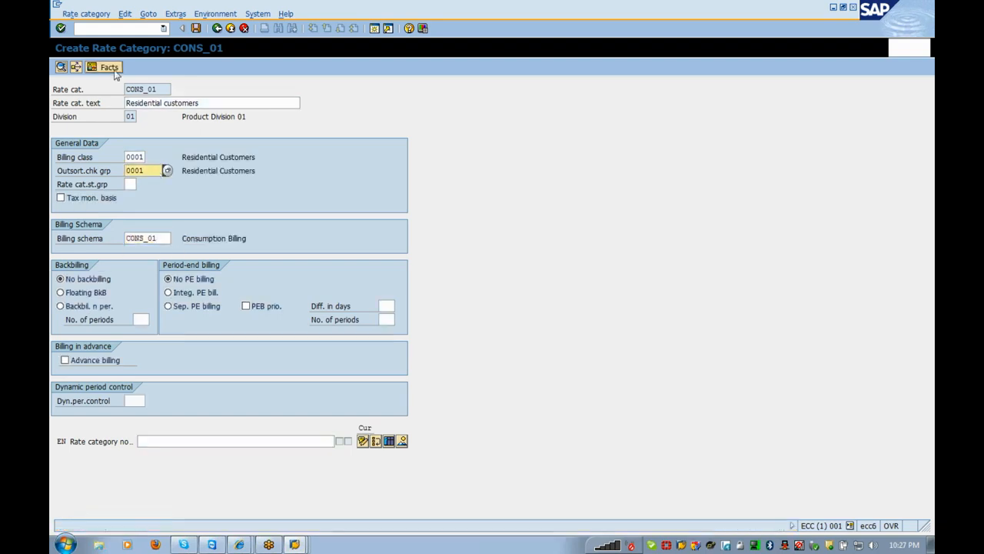
{"action": "left_click", "coordinate": [114, 69]}
- Add a CONS_QP operand value row from 01012012 to 31129999 with price CONS_QP1
{"action": "key", "text": "space"}
{"action": "key", "text": "Down"}
{"action": "key", "text": "Return"}
{"action": "key", "text": "Return"}
{"action": "type", "text": "01012012"}
{"action": "key", "text": "Tab"}
{"action": "type", "text": "31129999"}
{"action": "key", "text": "Tab"}
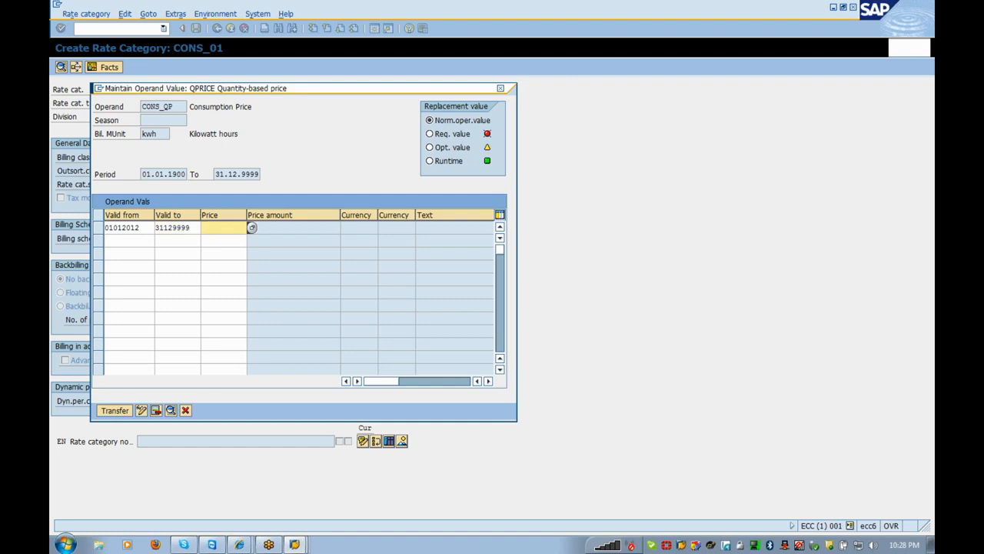
{"action": "type", "text": "c"}
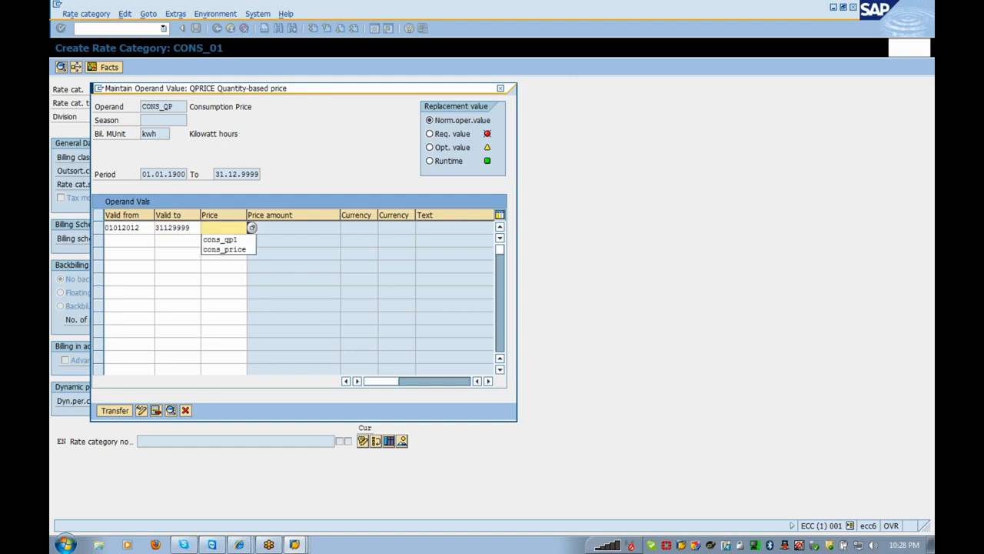
{"action": "key", "text": "Down"}
{"action": "key", "text": "Return"}
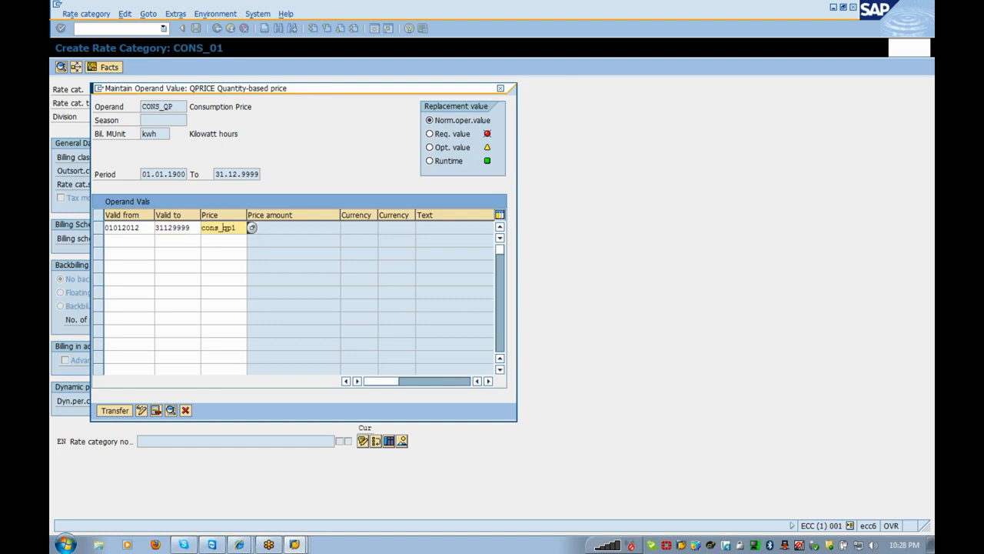
{"action": "key", "text": "Return"}
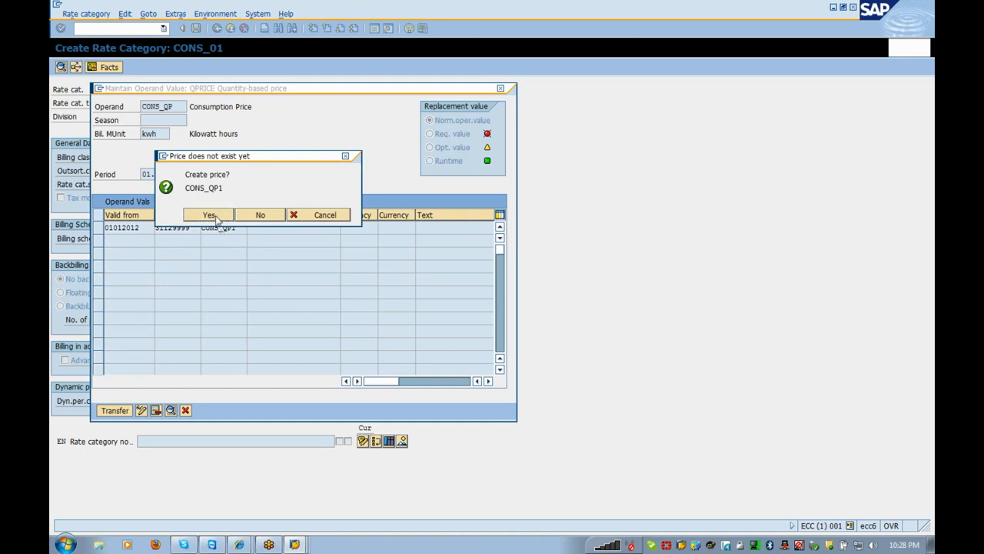
- Agree to create price CONS_QP1 as a standard price in INR
{"action": "left_click", "coordinate": [216, 219]}
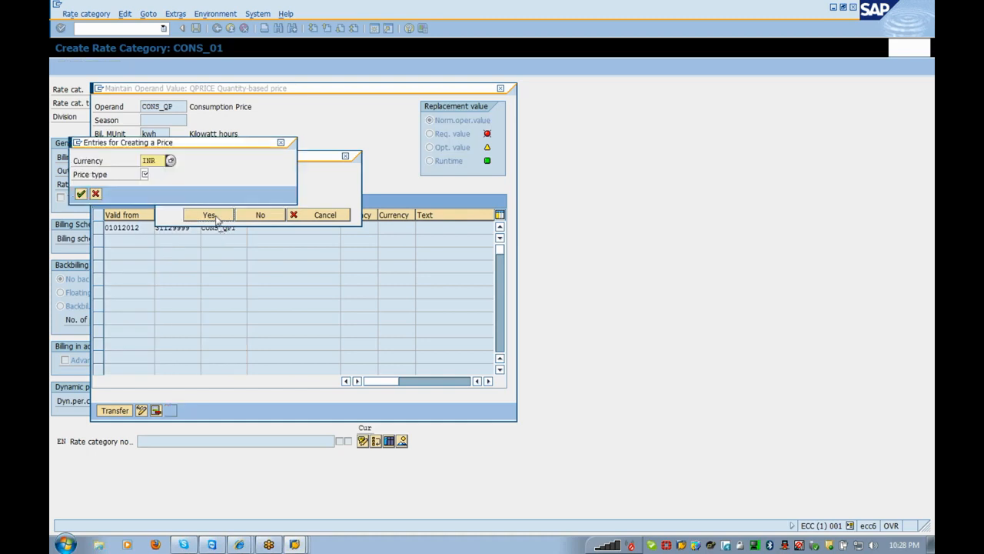
{"action": "left_click", "coordinate": [145, 174]}
{"action": "left_click", "coordinate": [153, 174]}
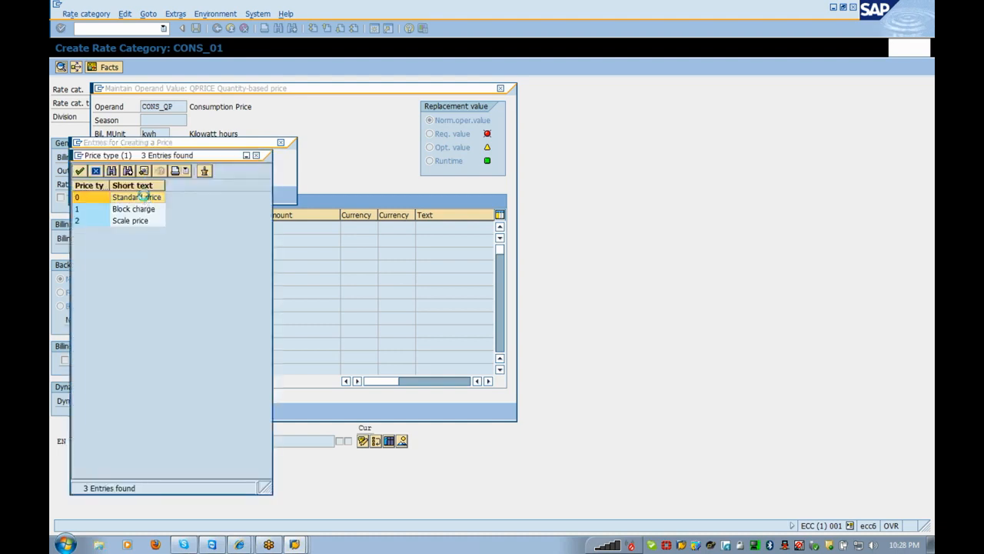
{"action": "left_click", "coordinate": [146, 198]}
{"action": "key", "text": "Return"}
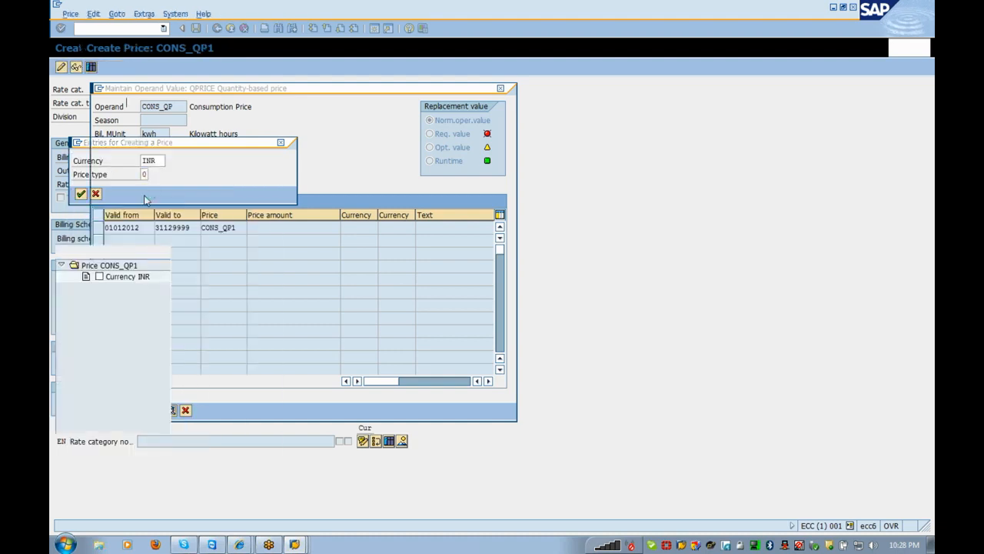
- Describe the price as 'Consumption Billing' with validity 01.01.2012 to 31.12.9999
{"action": "left_click", "coordinate": [352, 103]}
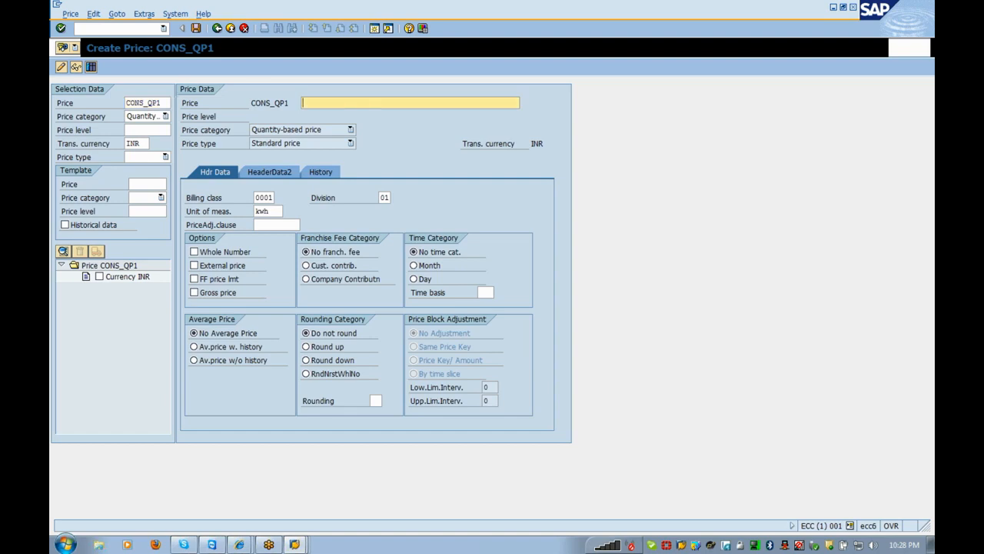
{"action": "left_click", "coordinate": [346, 113]}
{"action": "left_click", "coordinate": [329, 175]}
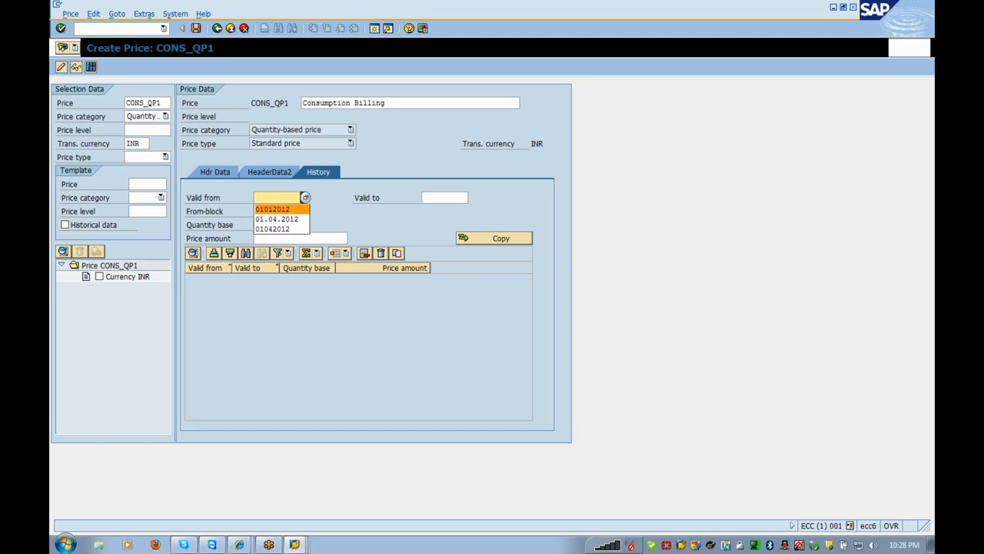
{"action": "left_click", "coordinate": [278, 211]}
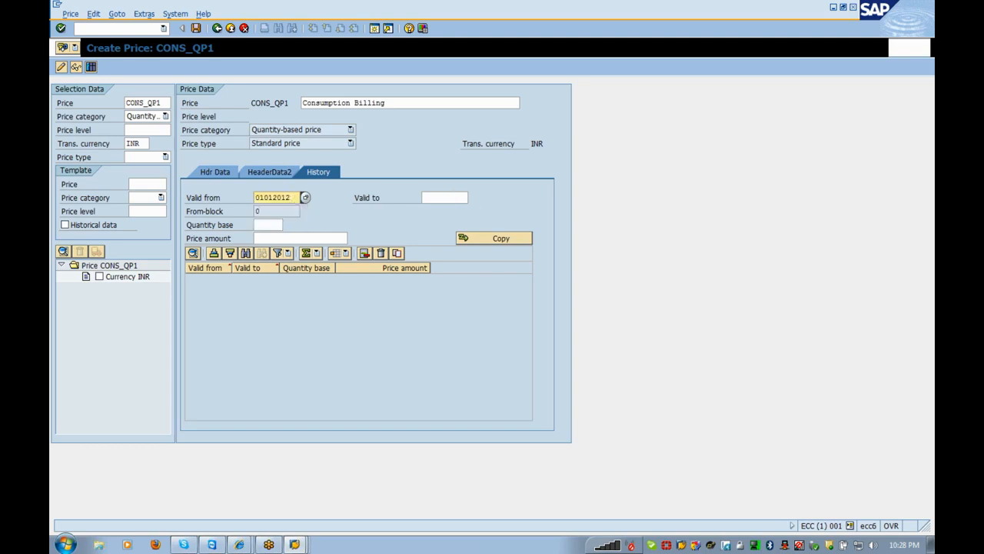
{"action": "key", "text": "Tab"}
{"action": "key", "text": "Down"}
{"action": "key", "text": "Return"}
- Enter quantity base 1 and amount 150, then save the price under the customizing request
{"action": "key", "text": "Tab"}
{"action": "type", "text": "1"}
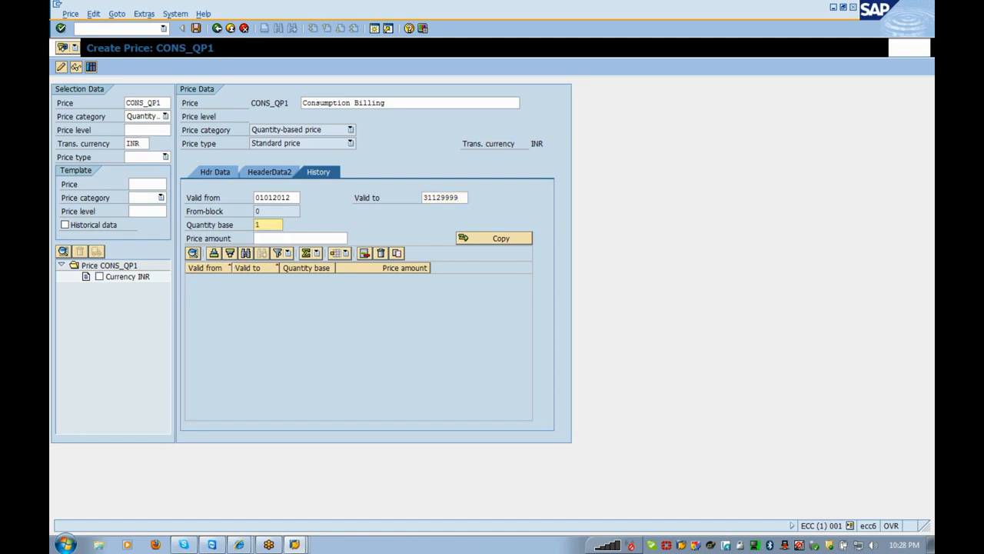
{"action": "key", "text": "Tab"}
{"action": "key", "text": "Down"}
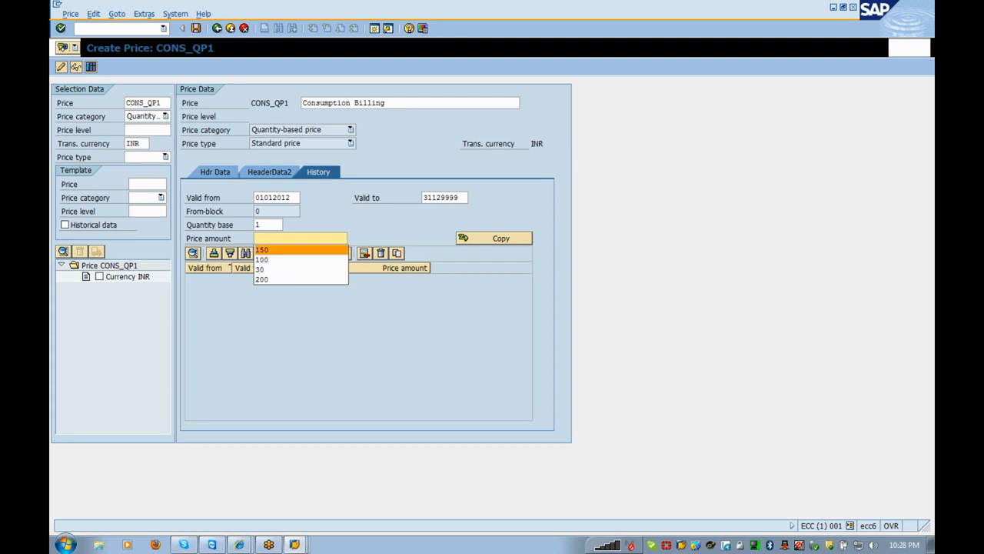
{"action": "key", "text": "Return"}
{"action": "left_click", "coordinate": [497, 241]}
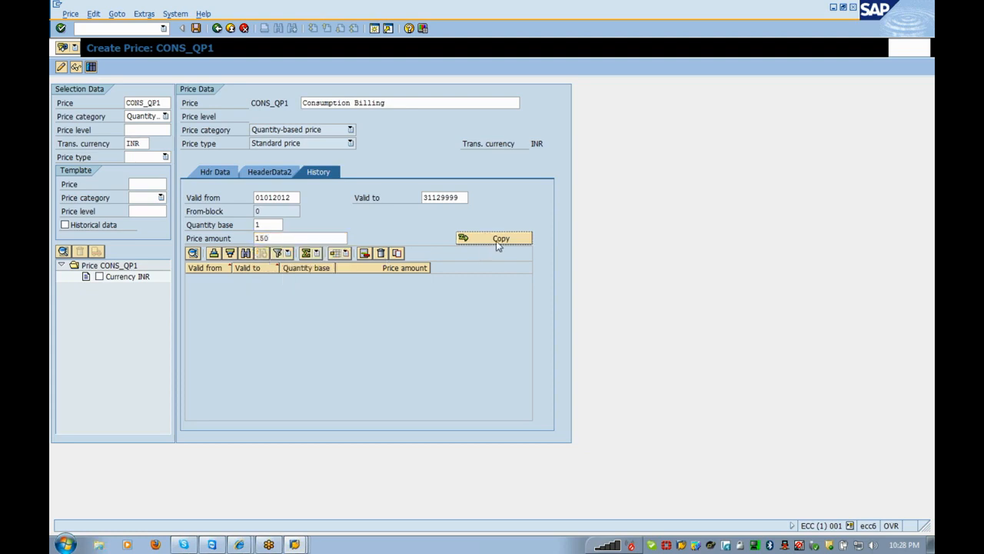
{"action": "left_click", "coordinate": [195, 28]}
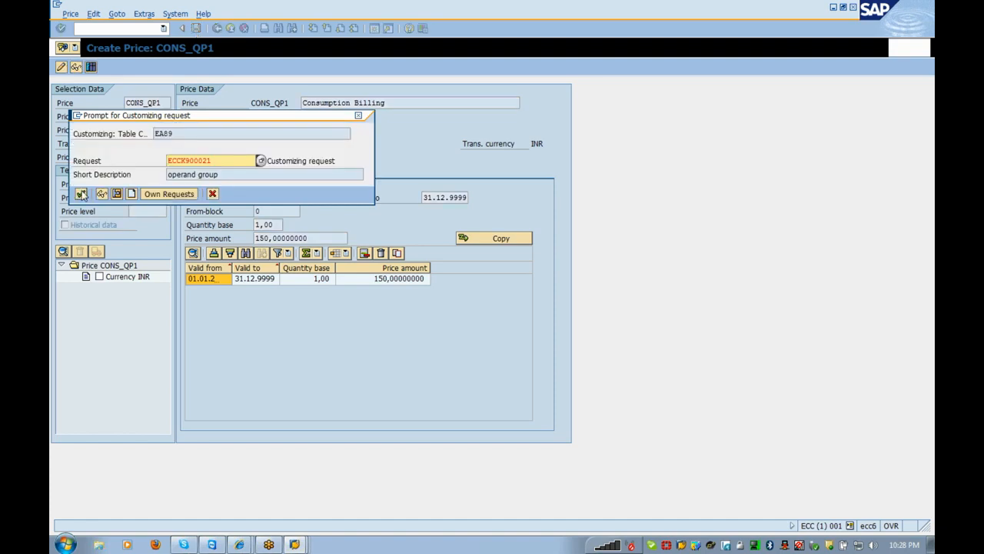
{"action": "left_click", "coordinate": [82, 194]}
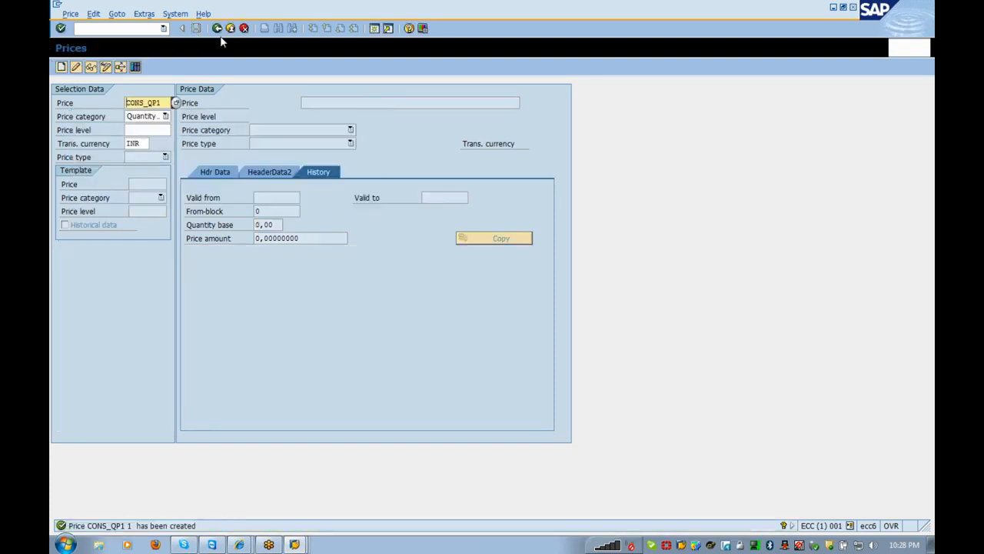
{"action": "left_click", "coordinate": [219, 30]}
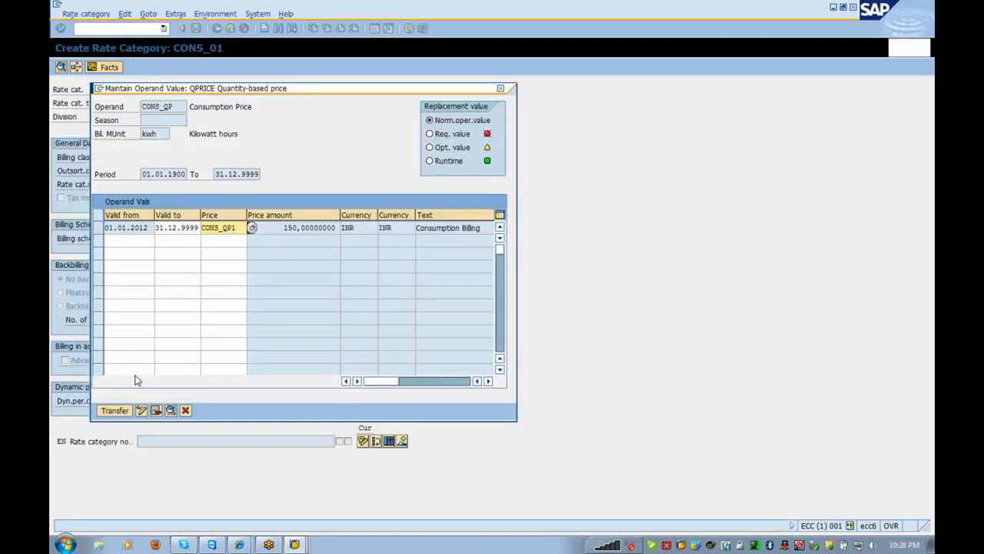
- Transfer price CONS_QP1 to operand CONS_QP and save rate category CONS_01
{"action": "left_click", "coordinate": [116, 410]}
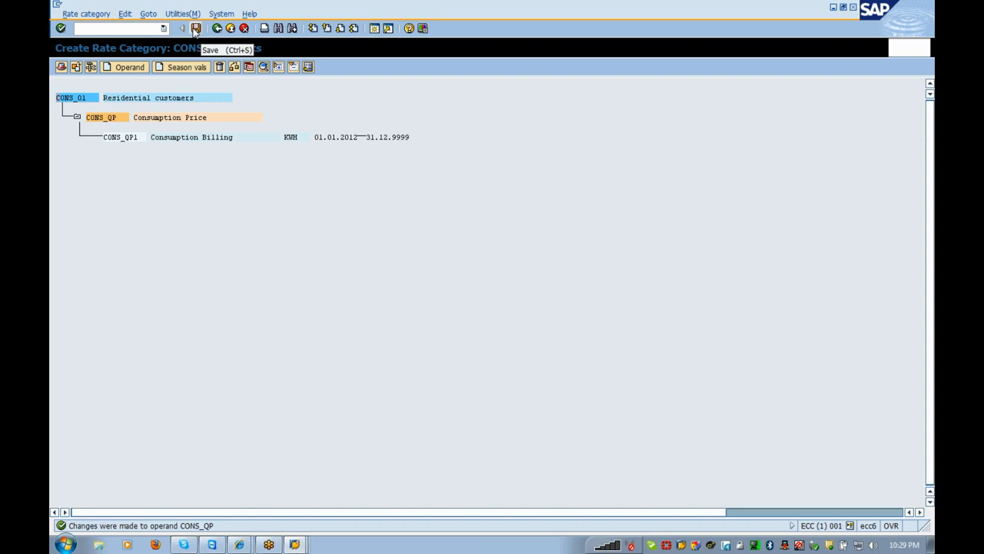
{"action": "left_click", "coordinate": [196, 28]}
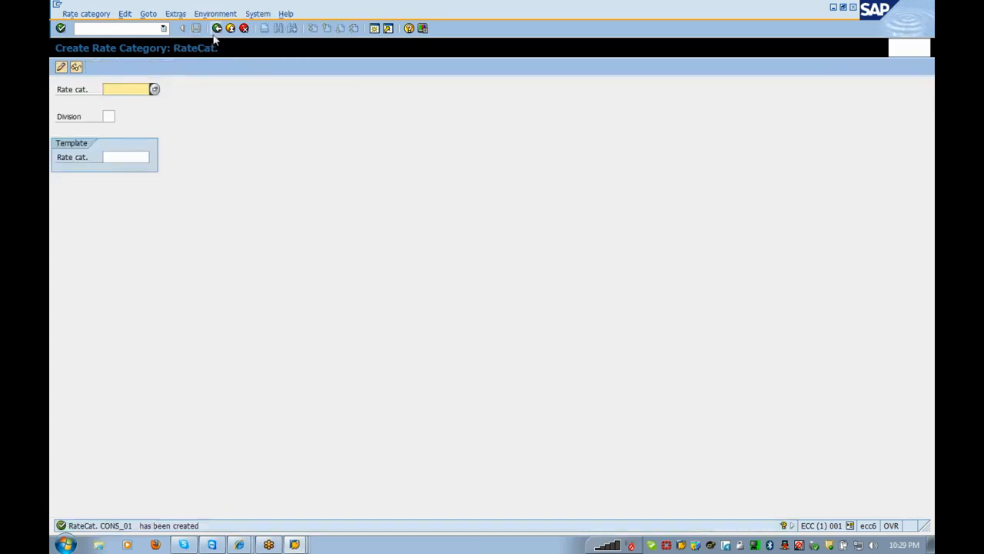
{"action": "left_click", "coordinate": [216, 31]}
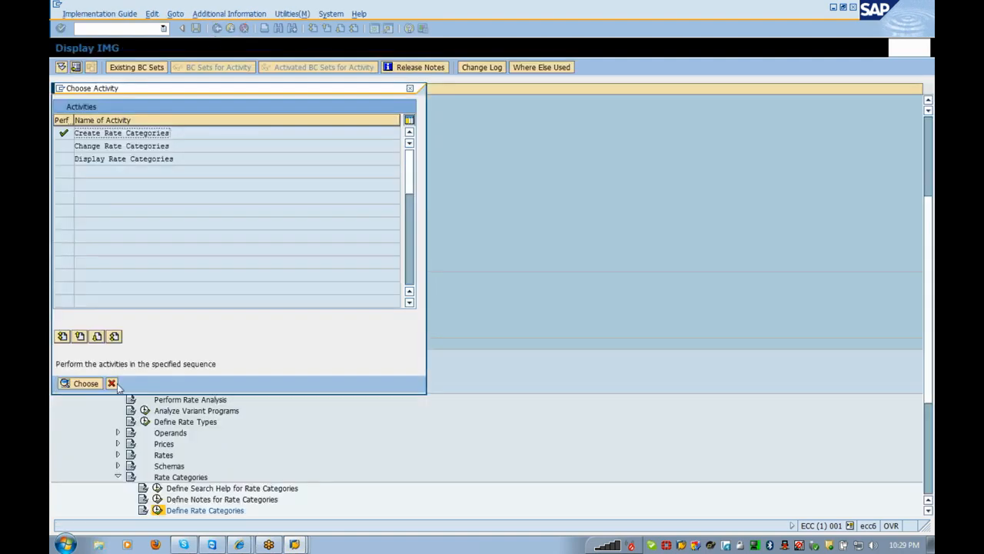
- Cancel the activity choice and collapse the Rate Categories branch in the IMG tree
{"action": "left_click", "coordinate": [111, 383]}
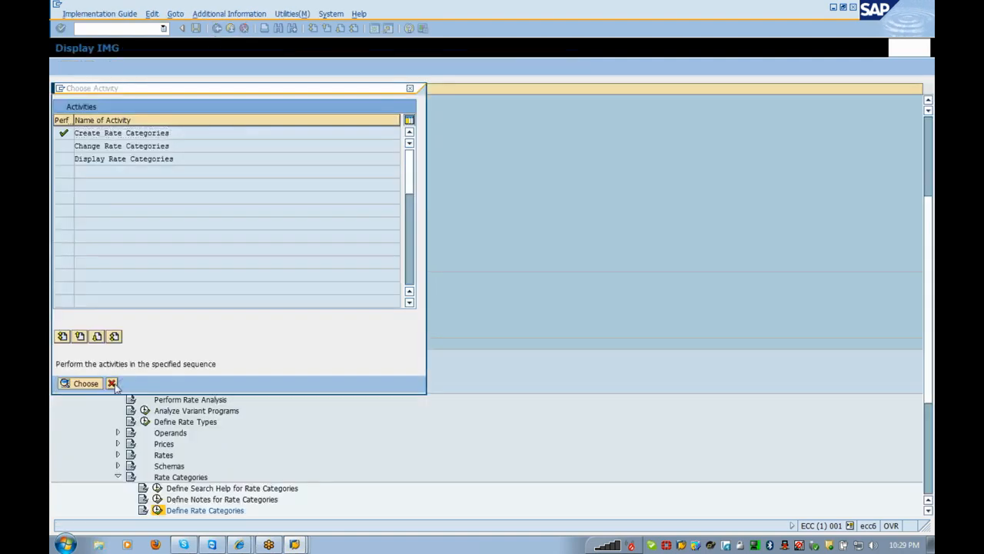
{"action": "key", "text": "Up"}
{"action": "key", "text": "Up"}
{"action": "key", "text": "Up"}
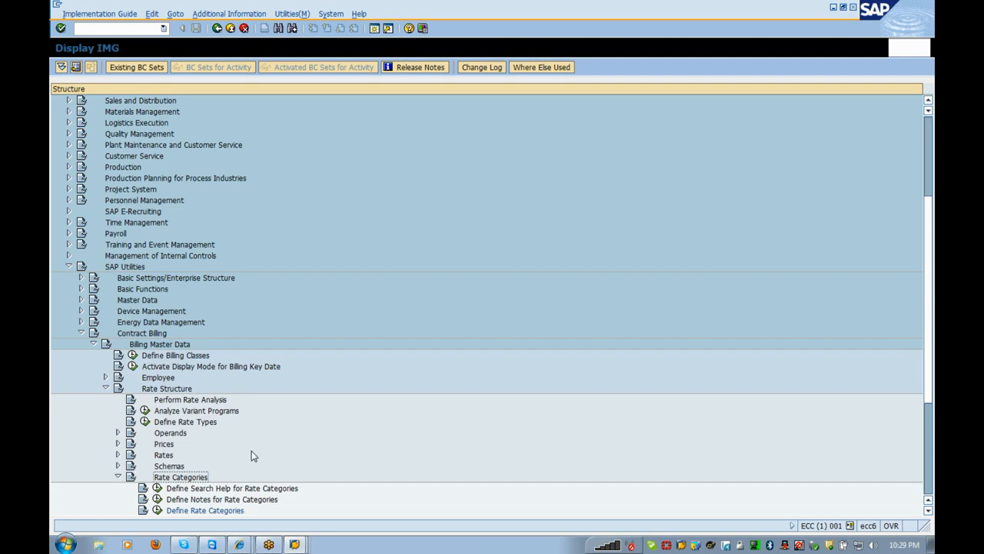
{"action": "key", "text": "Left"}
{"action": "key", "text": "Down"}
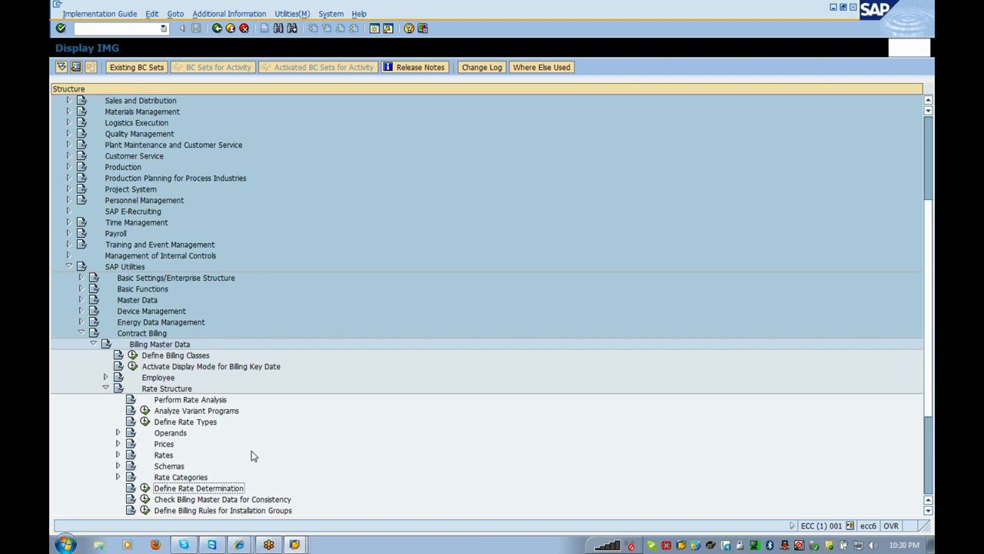
- Collapse the Rate Structure, Billing Master Data and Contract Billing branches of the IMG tree
{"action": "key", "text": "Down"}
{"action": "key", "text": "Down"}
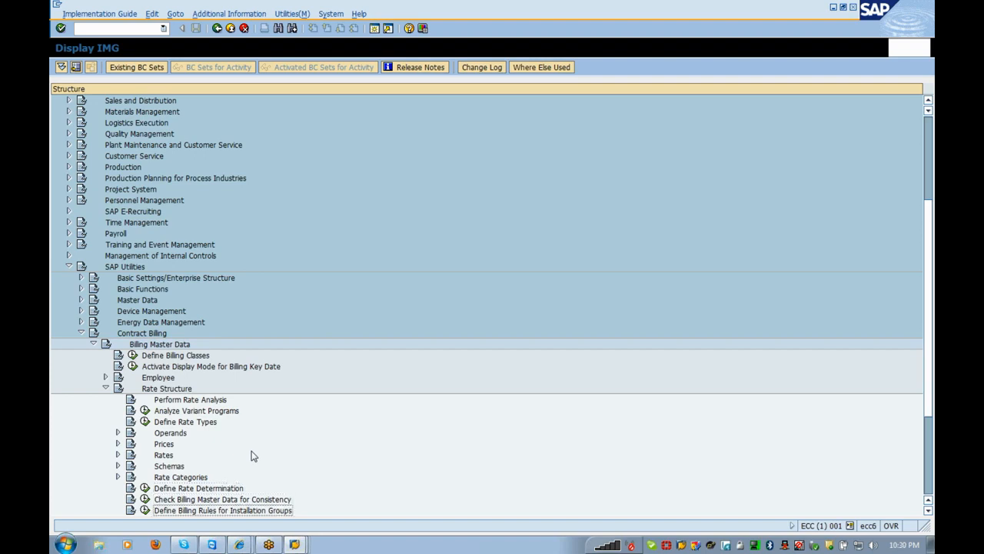
{"action": "key", "text": "Down"}
{"action": "key", "text": "Down"}
{"action": "key", "text": "Down"}
{"action": "key", "text": "Down"}
{"action": "key", "text": "Down"}
{"action": "key", "text": "Down"}
{"action": "key", "text": "Down"}
{"action": "key", "text": "Down"}
{"action": "key", "text": "Down"}
{"action": "key", "text": "Down"}
{"action": "key", "text": "Down"}
{"action": "key", "text": "Down"}
{"action": "key", "text": "Down"}
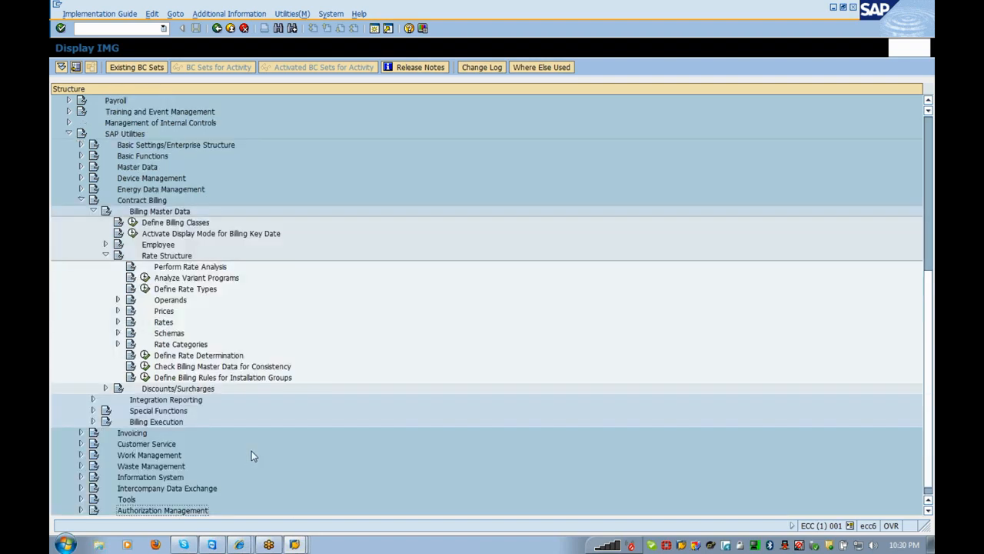
{"action": "key", "text": "Up"}
{"action": "key", "text": "Up"}
{"action": "key", "text": "Up"}
{"action": "key", "text": "Up"}
{"action": "key", "text": "Up"}
{"action": "key", "text": "Up"}
{"action": "key", "text": "Up"}
{"action": "key", "text": "Up"}
{"action": "key", "text": "Up"}
{"action": "key", "text": "Up"}
{"action": "key", "text": "Up"}
{"action": "key", "text": "Up"}
{"action": "key", "text": "Up"}
{"action": "key", "text": "Up"}
{"action": "key", "text": "Up"}
{"action": "key", "text": "Up"}
{"action": "key", "text": "Up"}
{"action": "key", "text": "Down"}
{"action": "key", "text": "Down"}
{"action": "key", "text": "Down"}
{"action": "key", "text": "Down"}
{"action": "key", "text": "Down"}
{"action": "key", "text": "Down"}
{"action": "key", "text": "Down"}
{"action": "key", "text": "Down"}
{"action": "key", "text": "Down"}
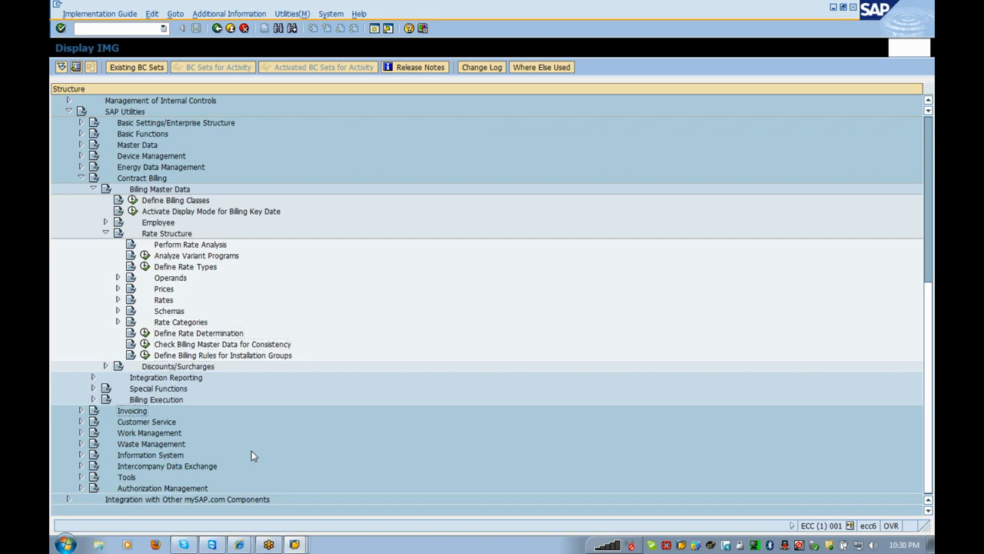
{"action": "key", "text": "Up"}
{"action": "key", "text": "Up"}
{"action": "key", "text": "Up"}
{"action": "key", "text": "Up"}
{"action": "key", "text": "Up"}
{"action": "key", "text": "Up"}
{"action": "key", "text": "Up"}
{"action": "key", "text": "Up"}
{"action": "key", "text": "Up"}
{"action": "key", "text": "Up"}
{"action": "key", "text": "Up"}
{"action": "key", "text": "Up"}
{"action": "key", "text": "Up"}
{"action": "key", "text": "Up"}
{"action": "key", "text": "Up"}
{"action": "key", "text": "Up"}
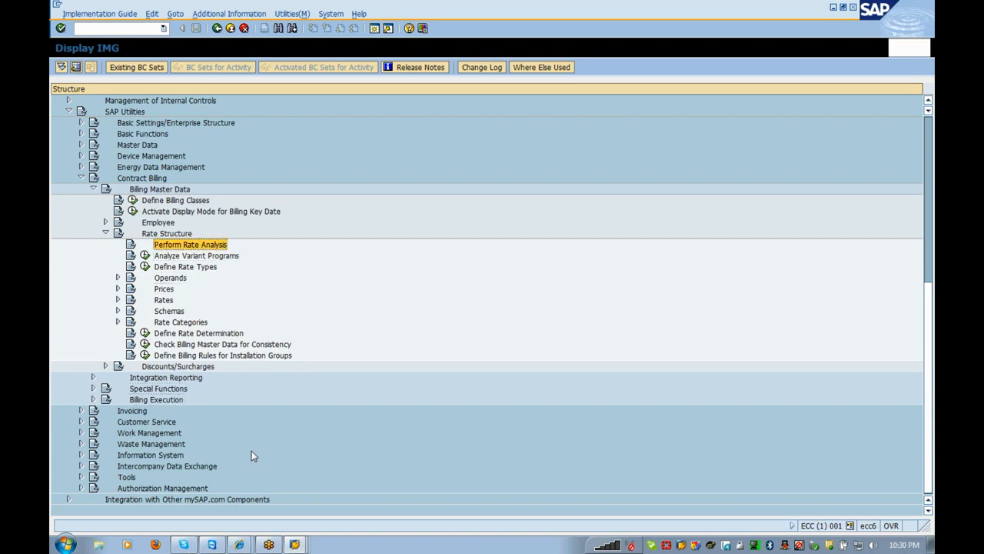
{"action": "key", "text": "Left"}
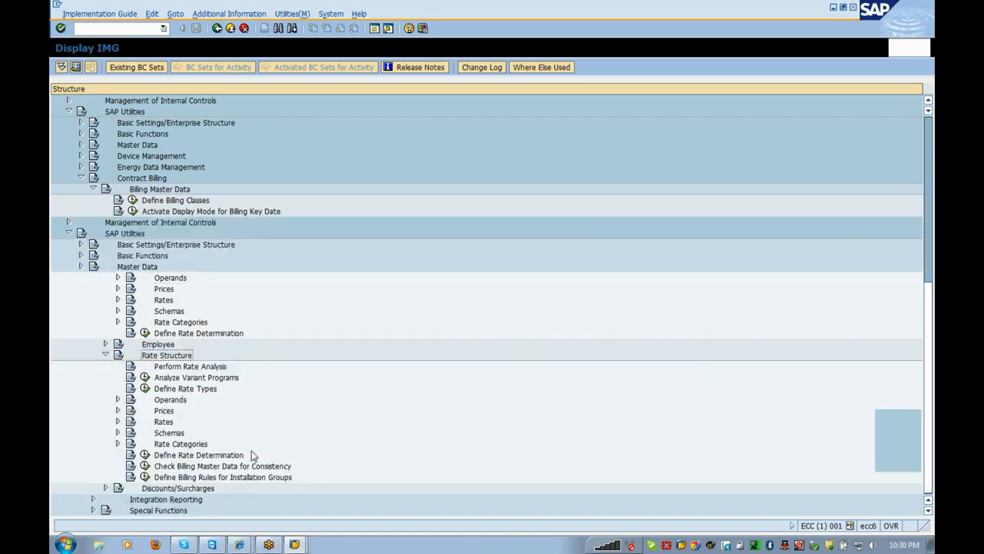
{"action": "key", "text": "Up"}
{"action": "key", "text": "Up"}
{"action": "key", "text": "Up"}
{"action": "key", "text": "Up"}
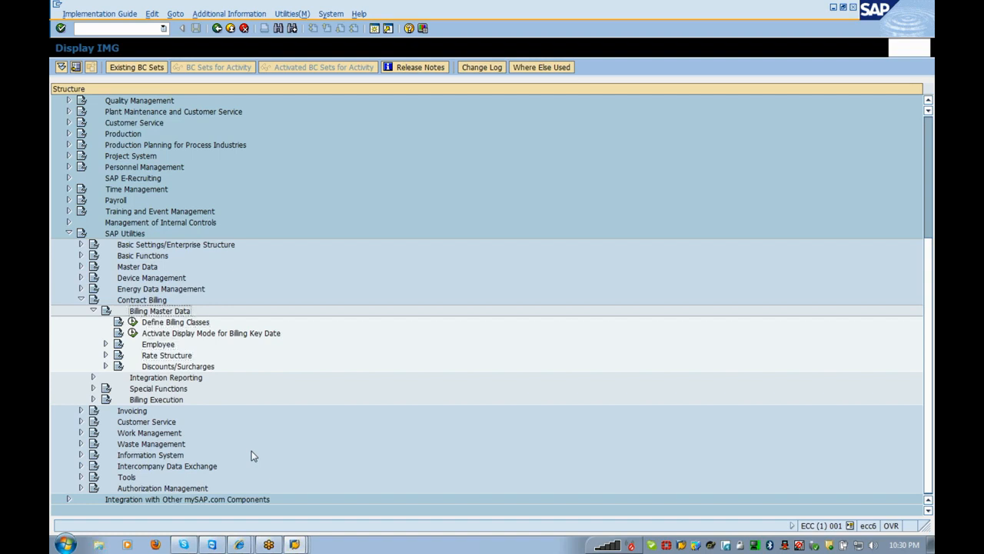
{"action": "key", "text": "Left"}
{"action": "key", "text": "Left"}
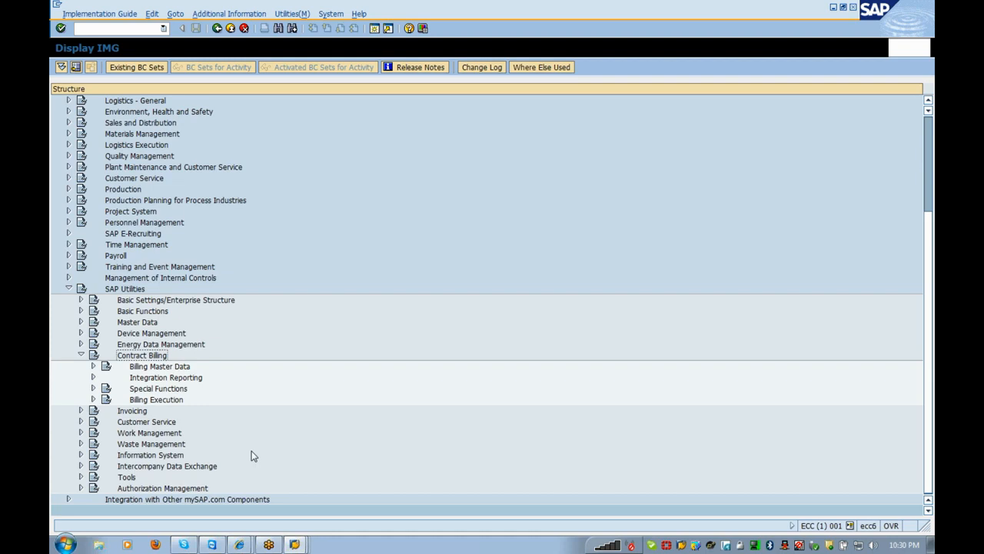
{"action": "key", "text": "Left"}
{"action": "key", "text": "Left"}
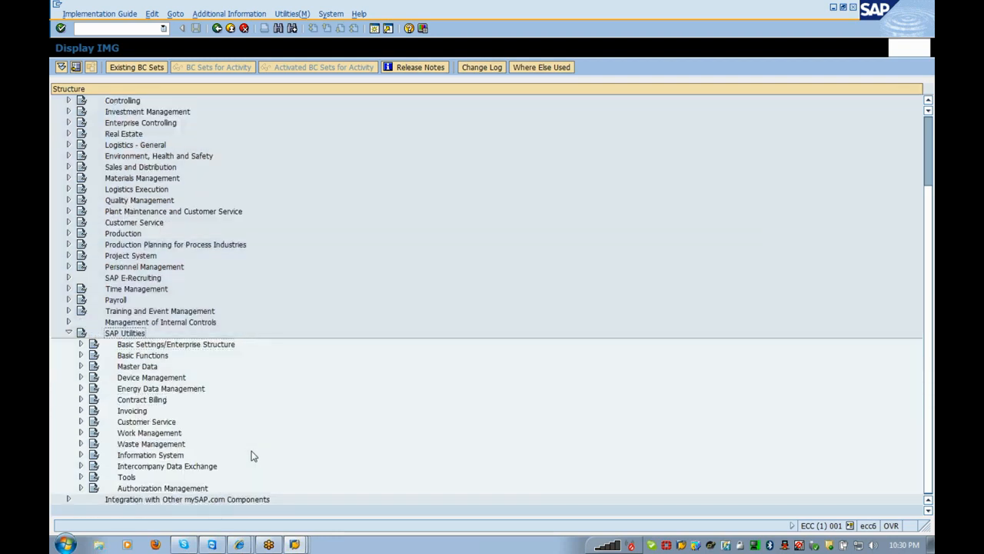
- Expand SAP Utilities' Master Data branch and its Utility Contract node
{"action": "key", "text": "Down"}
{"action": "key", "text": "Down"}
{"action": "key", "text": "Down"}
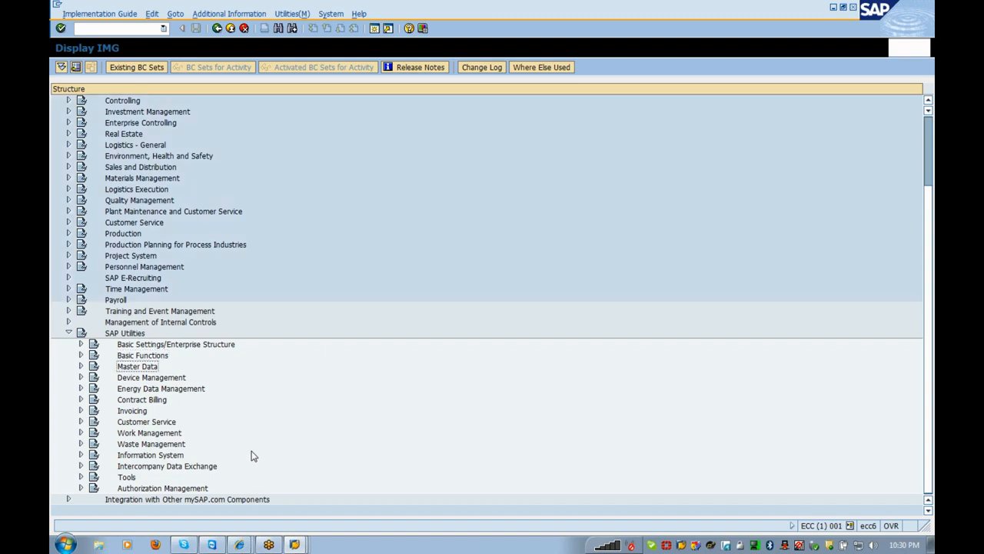
{"action": "key", "text": "Right"}
{"action": "key", "text": "Down"}
{"action": "key", "text": "Down"}
{"action": "key", "text": "Down"}
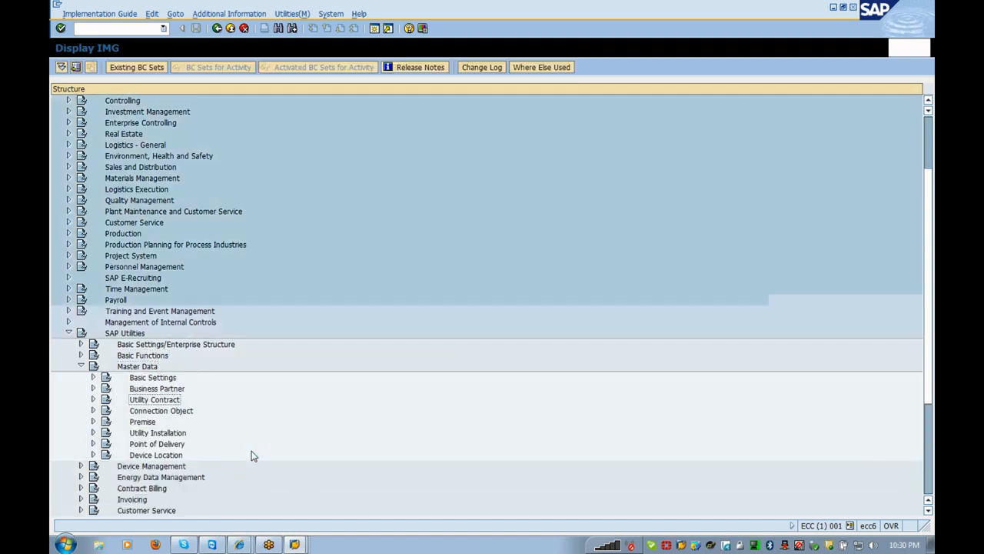
{"action": "key", "text": "Right"}
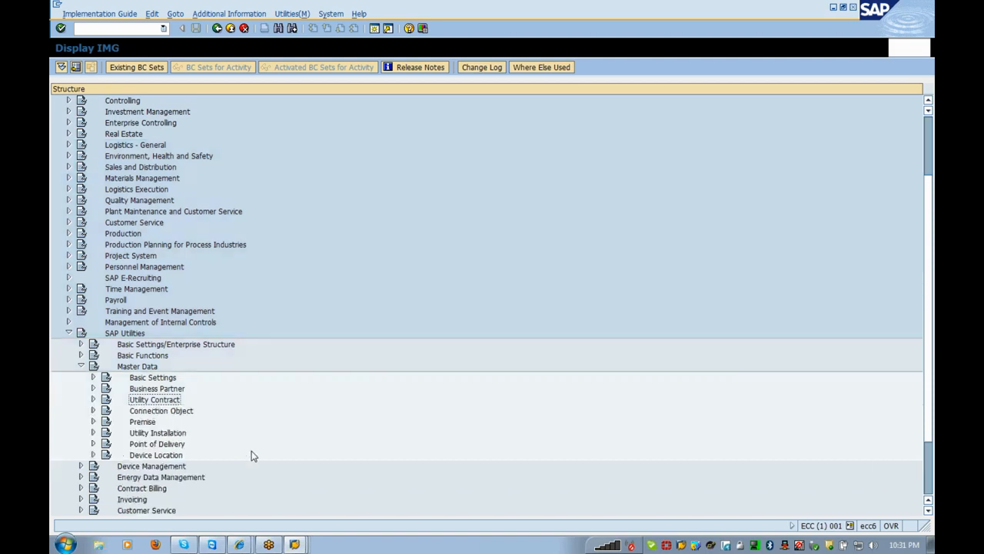
{"action": "left_click", "coordinate": [930, 14]}
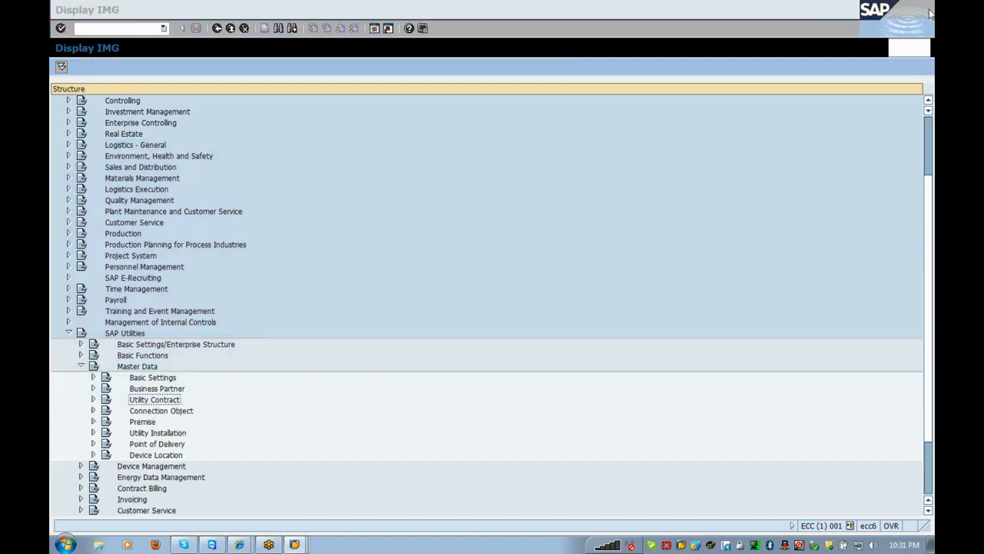
{"action": "left_click", "coordinate": [491, 277]}
{"action": "left_click", "coordinate": [521, 286]}
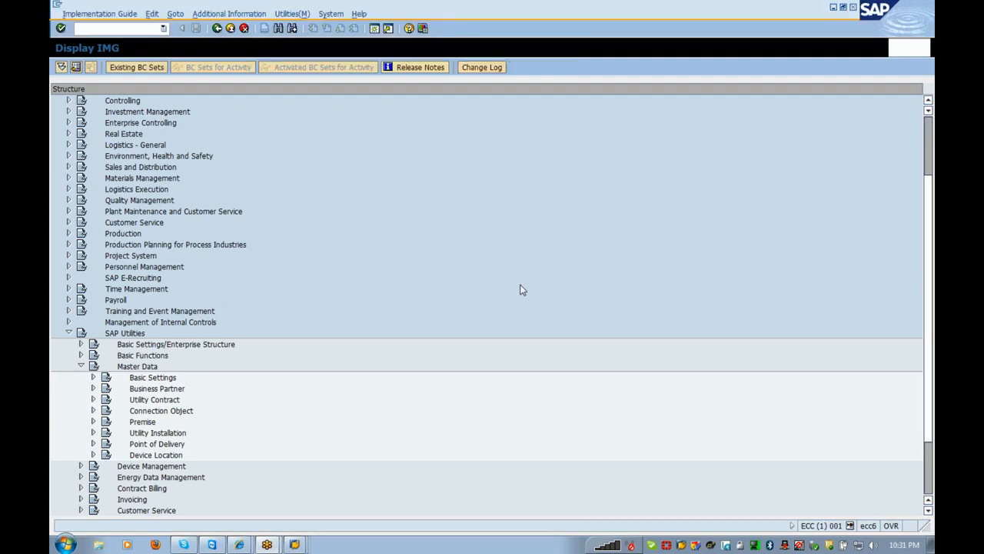